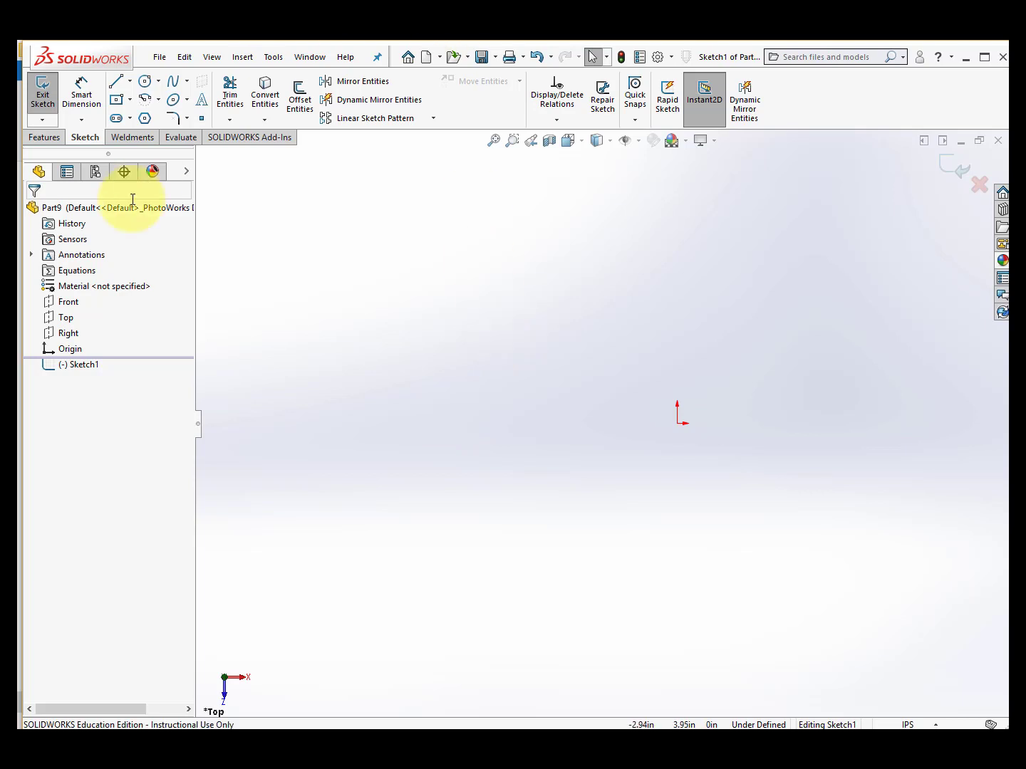
- Sketch a vertical centerline about 4.57 in long upward from the origin
click(131, 79)
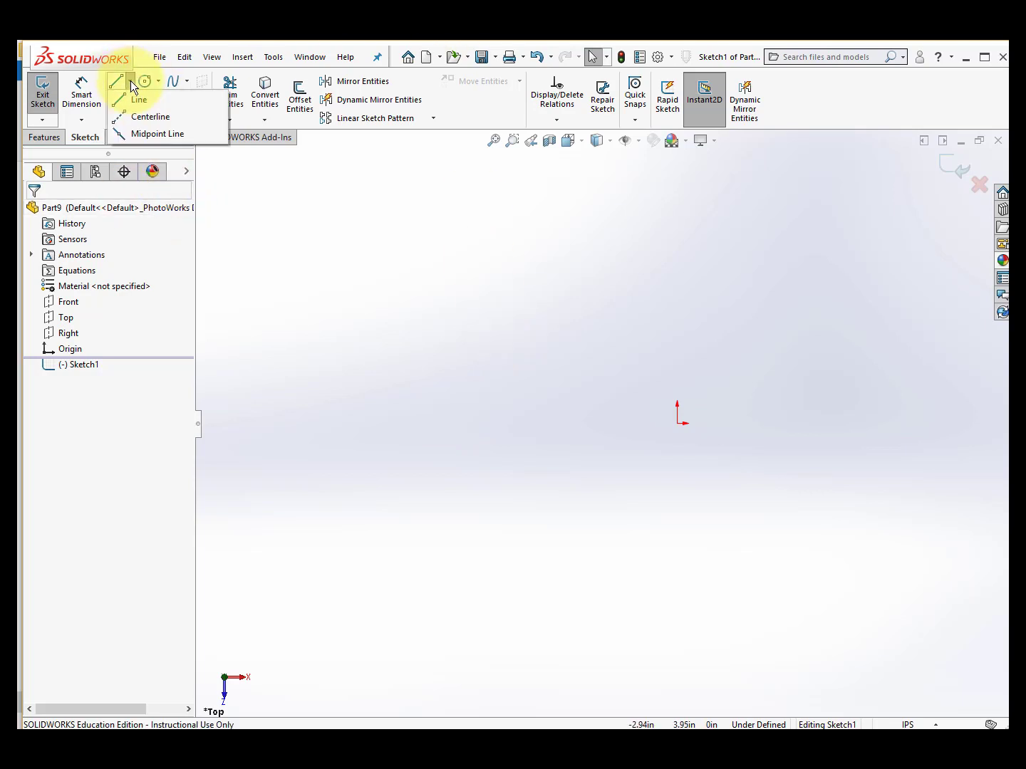
click(157, 115)
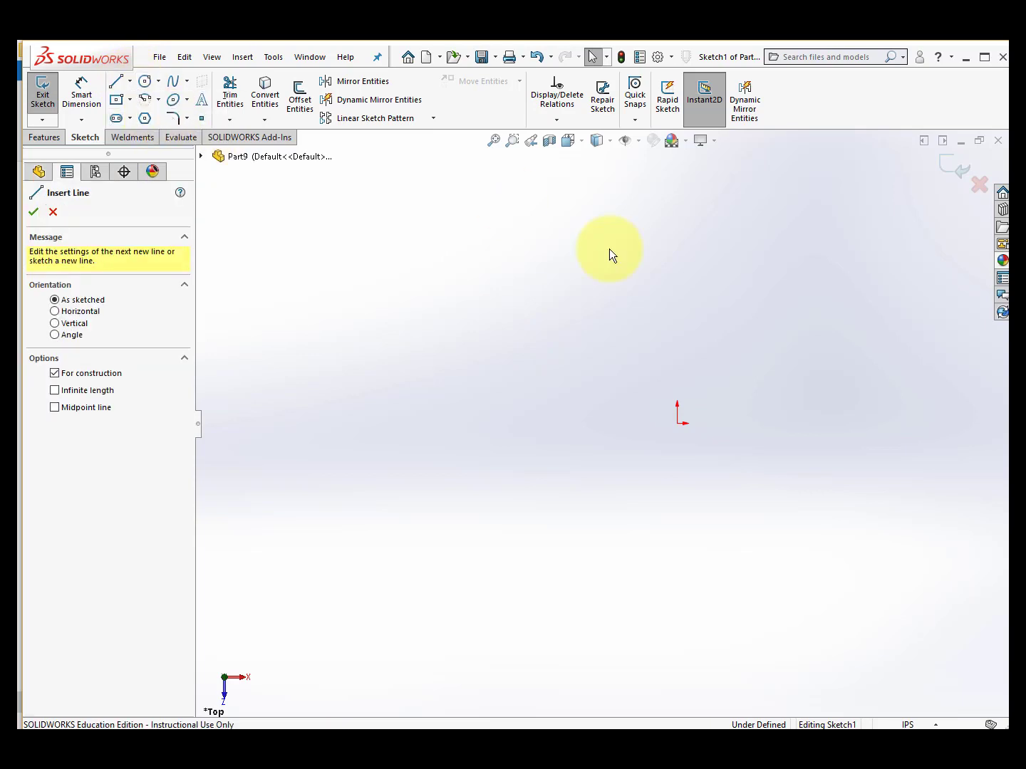
click(677, 425)
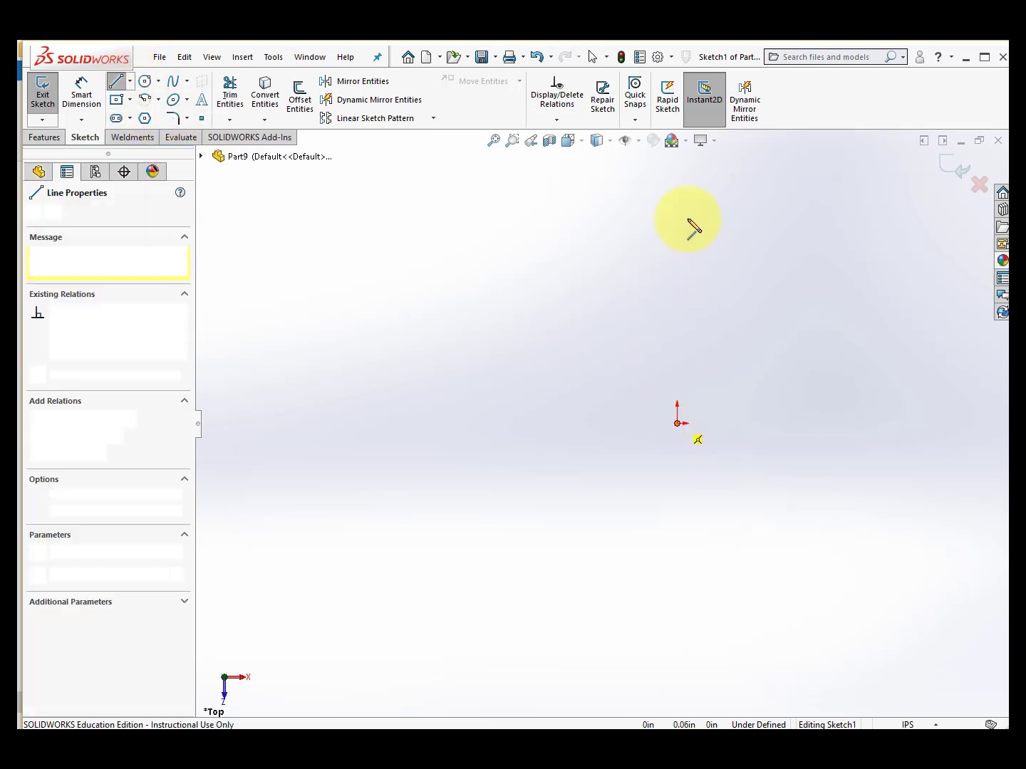
click(656, 205)
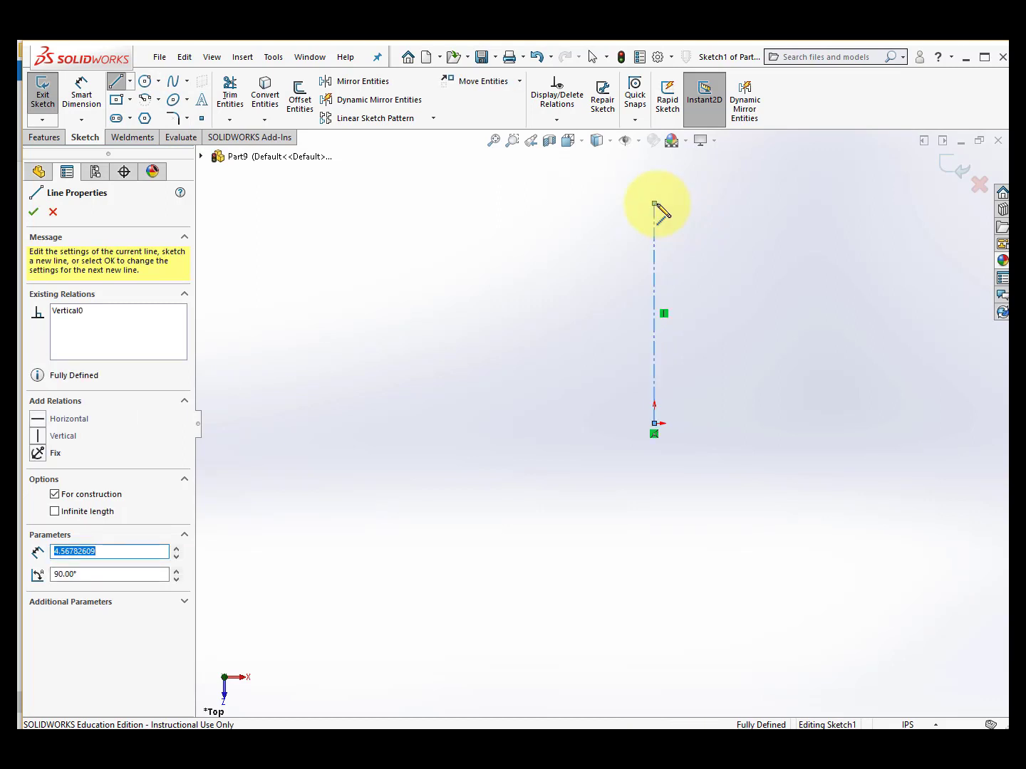
key(Escape)
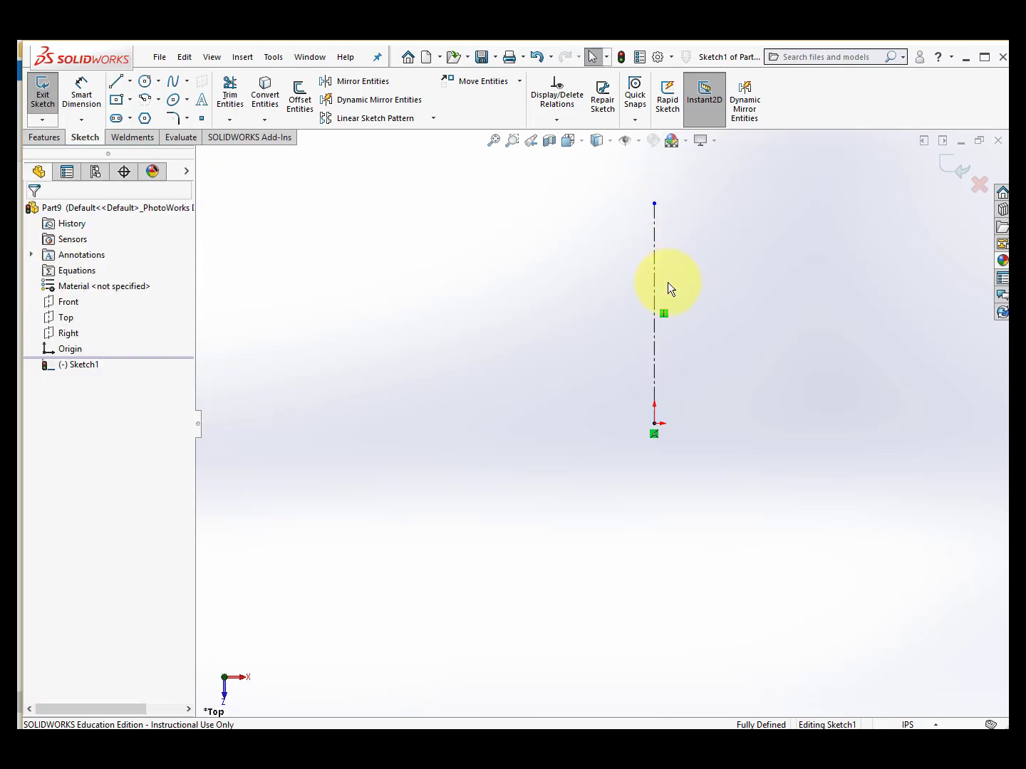
- Sketch two slanted centerlines from the origin, one about 4.79 in long up and to the left, the other about 4.38 in up and to the right
key(Return)
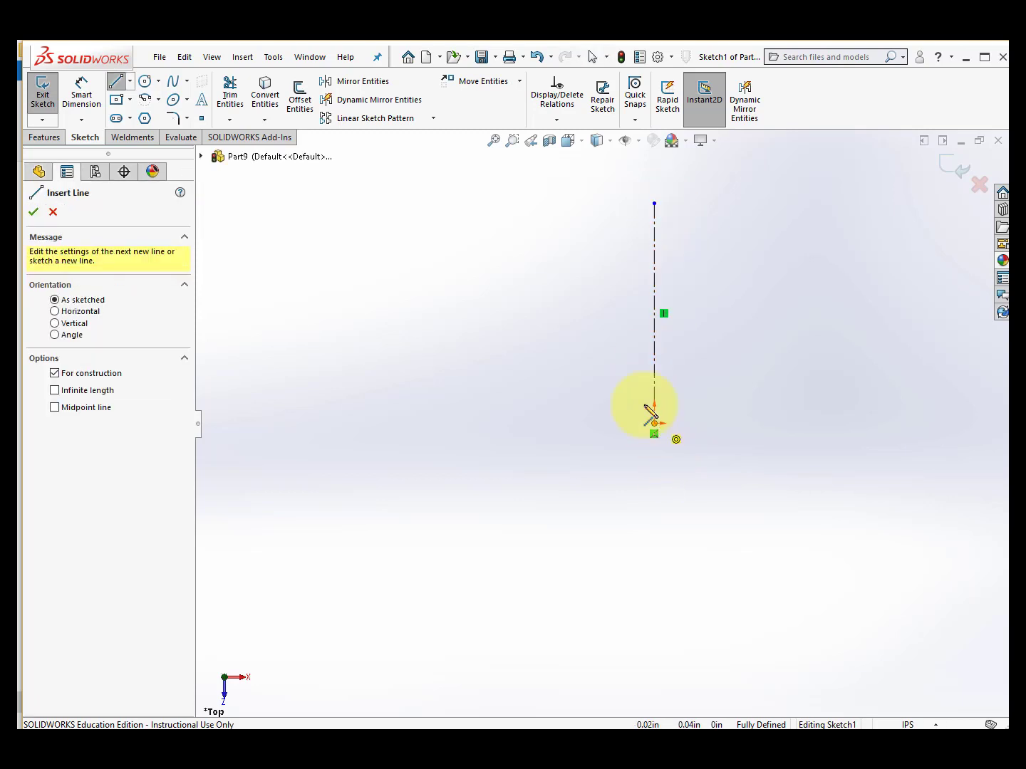
click(656, 424)
click(538, 226)
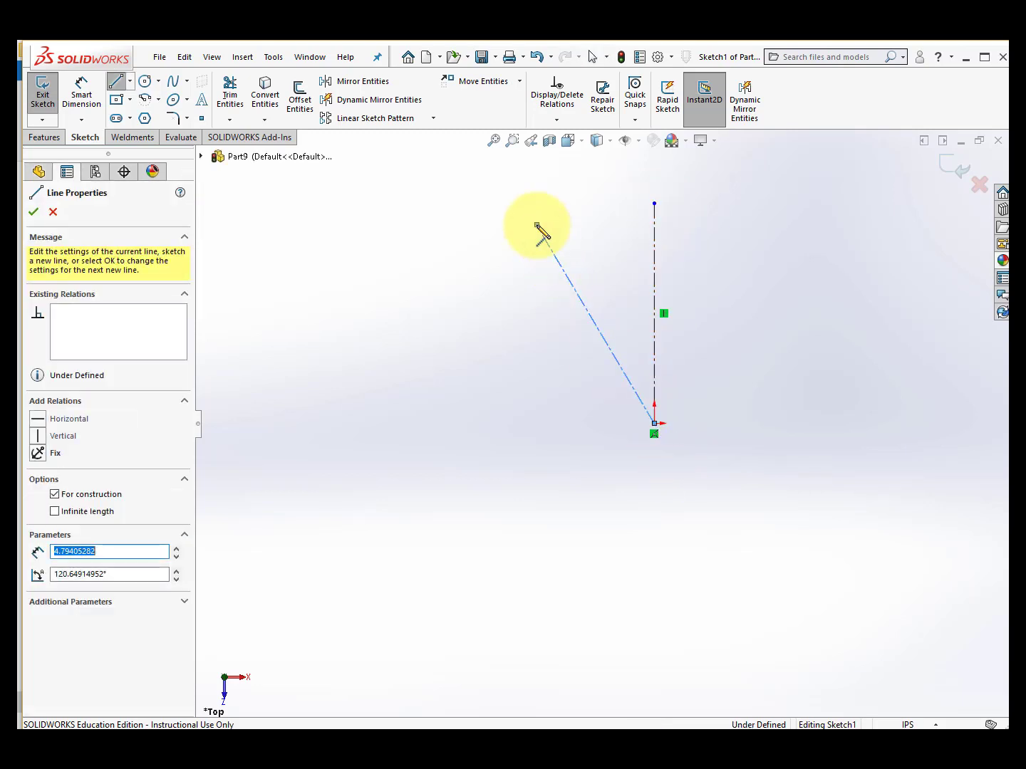
key(Escape)
key(Return)
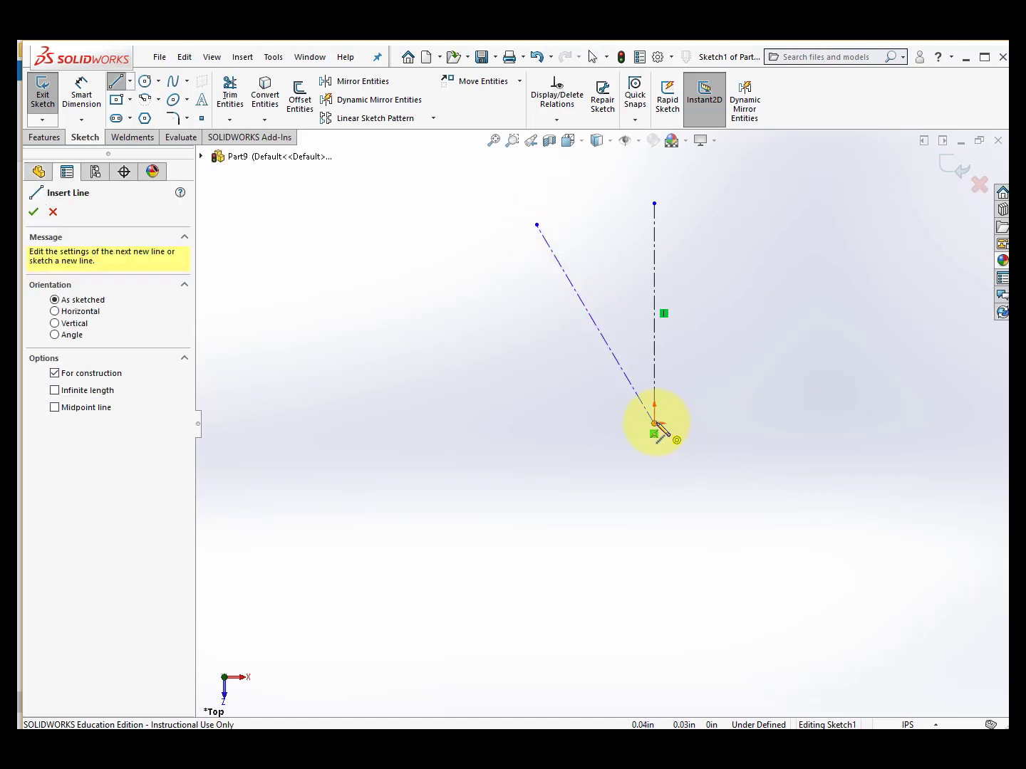
click(655, 424)
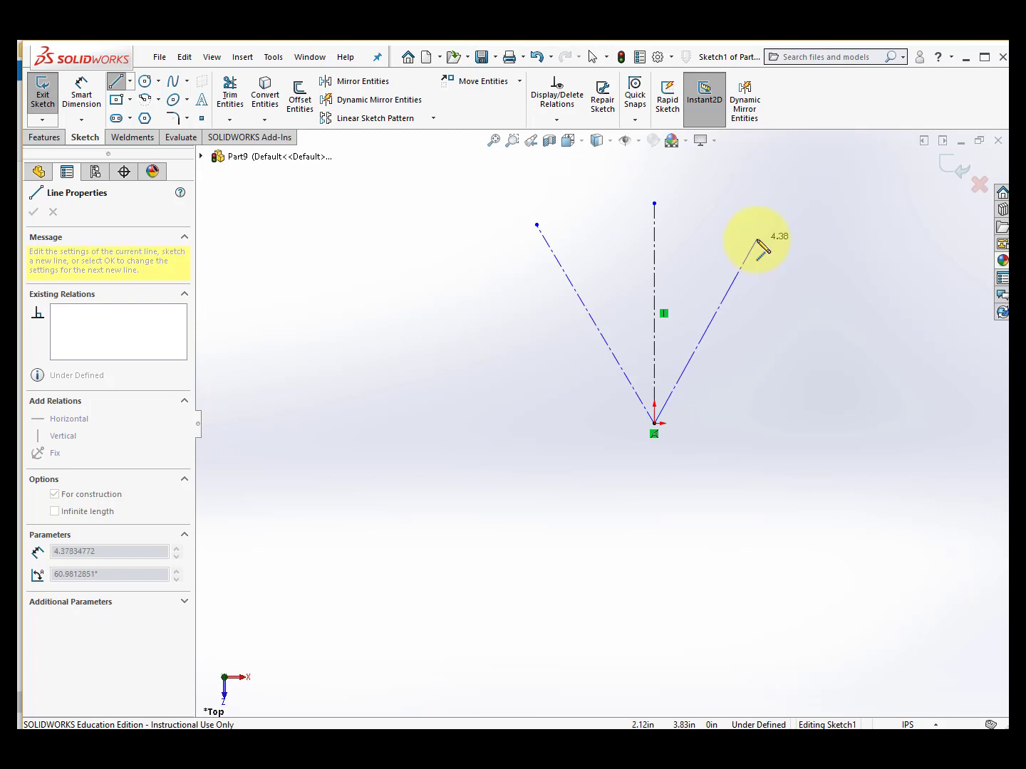
click(757, 241)
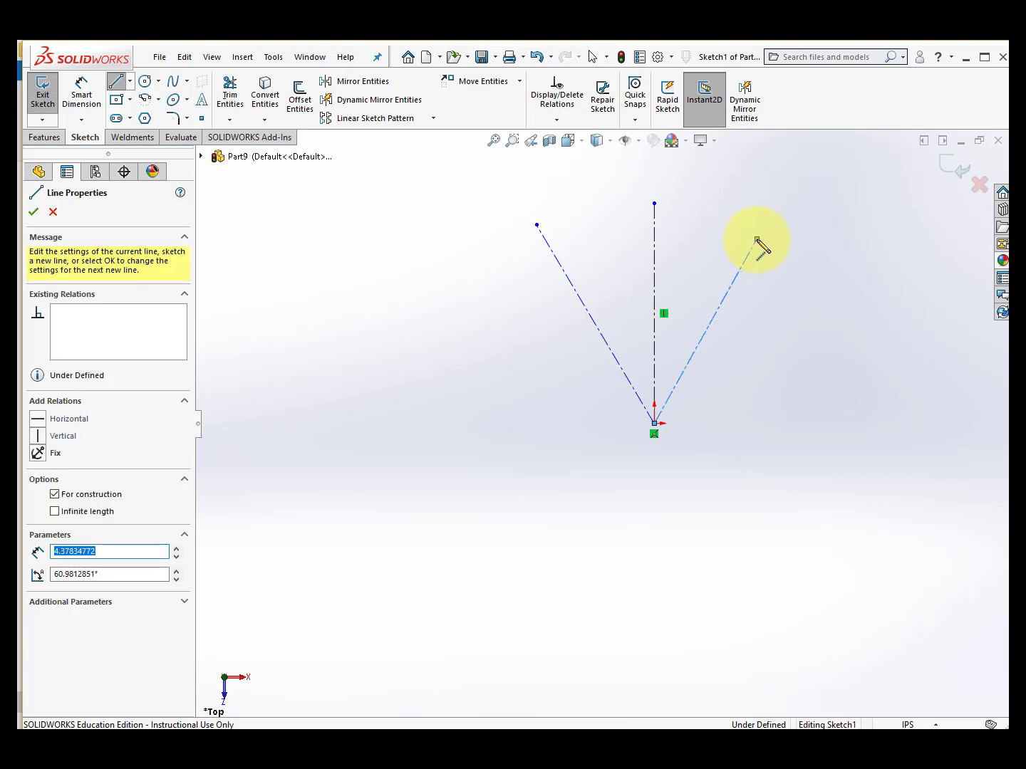
key(Escape)
- Sketch a horizontal centerline about 7.6 in long crossing the vertical and both slanted centerlines above the origin
key(Return)
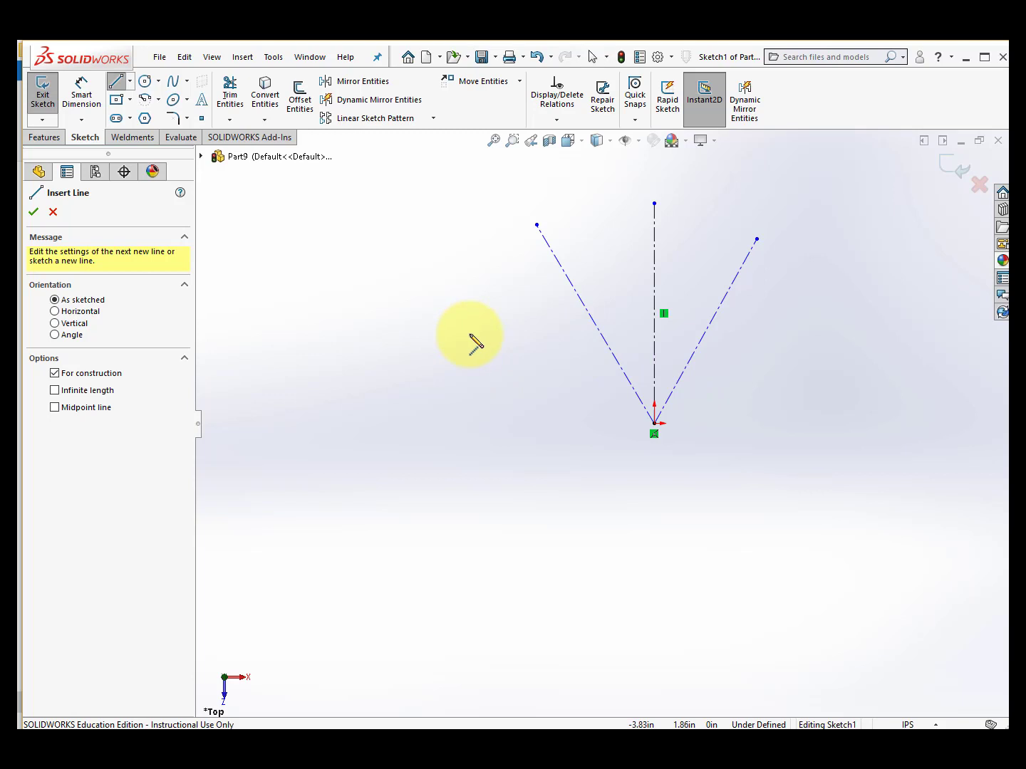
click(476, 333)
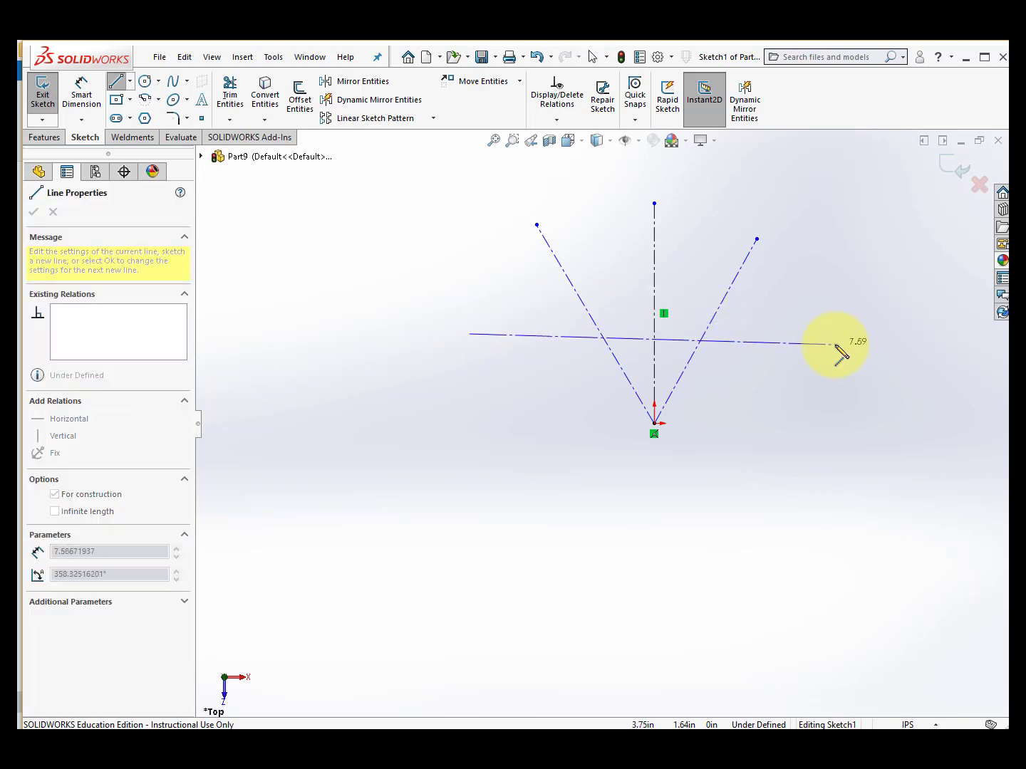
click(836, 334)
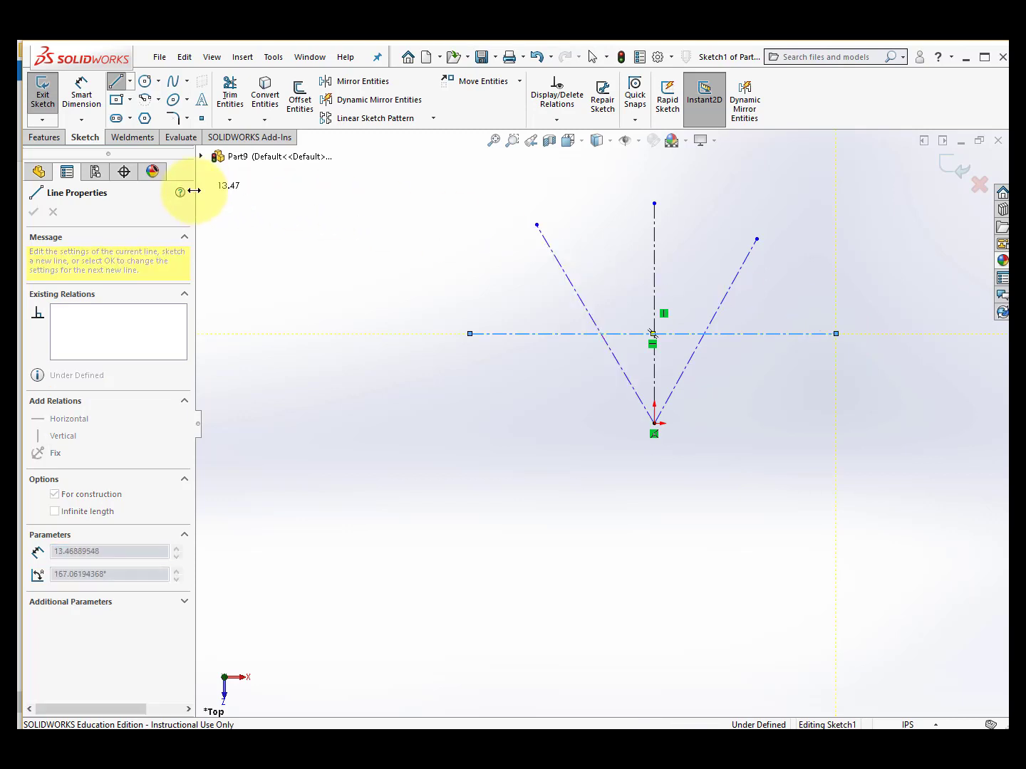
key(Escape)
- Sketch a centerline running down and to the right from the intersection of the horizontal and right slanted centerlines
scroll(703, 352, down, 5)
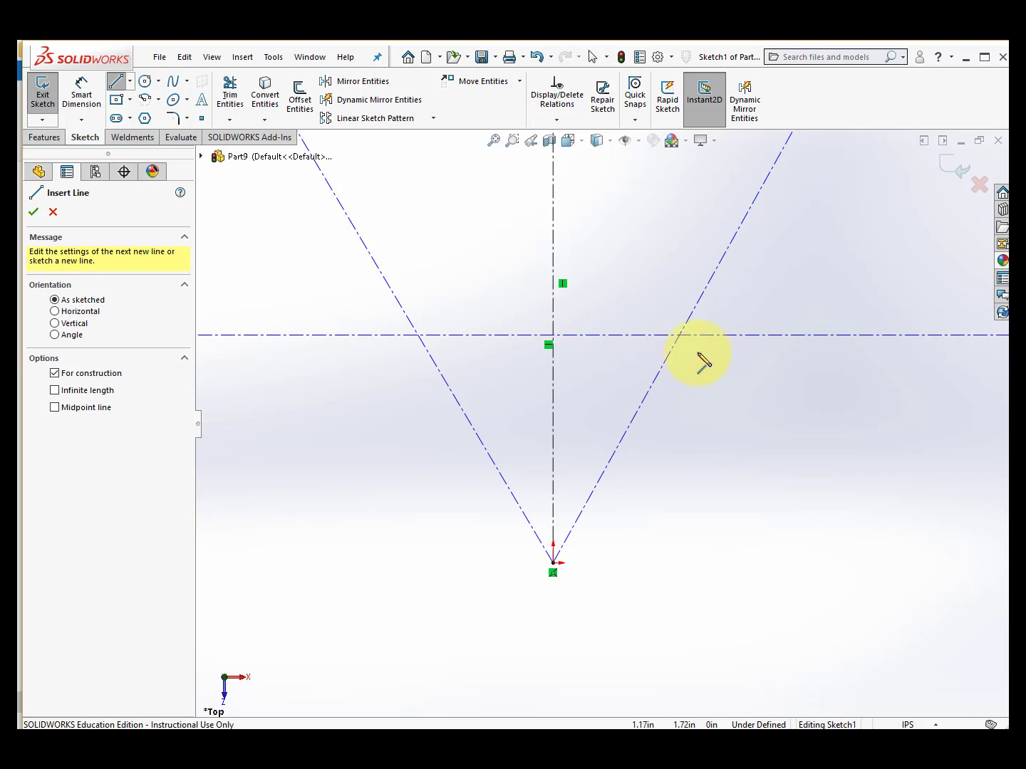
scroll(700, 359, down, 2)
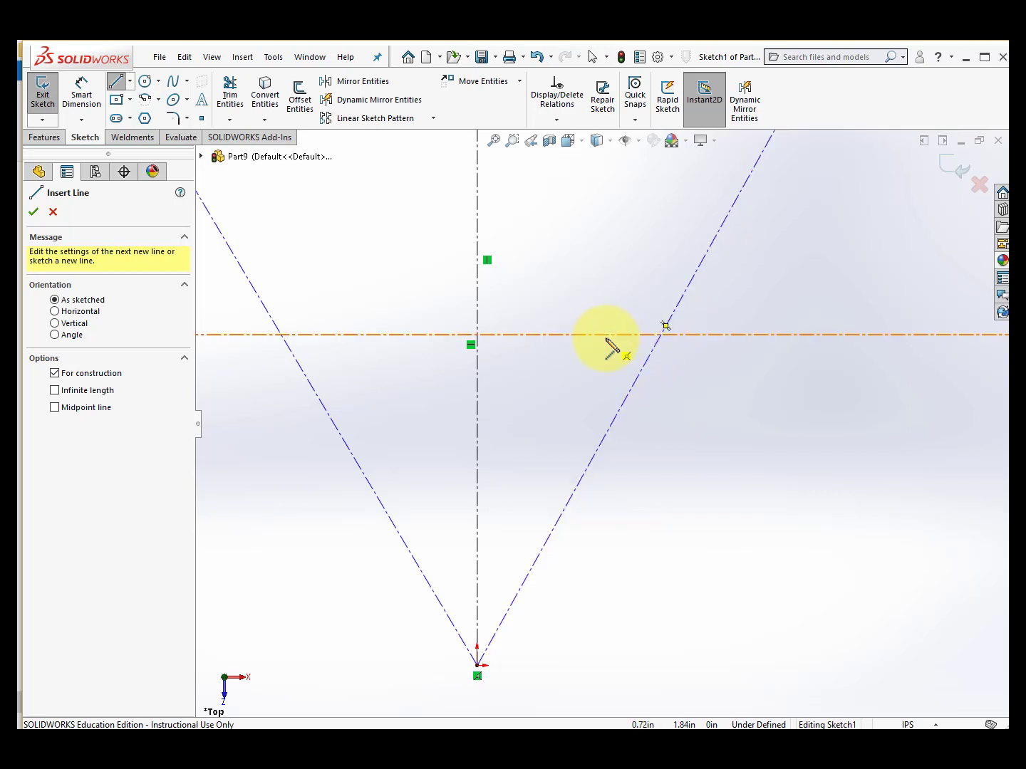
click(663, 334)
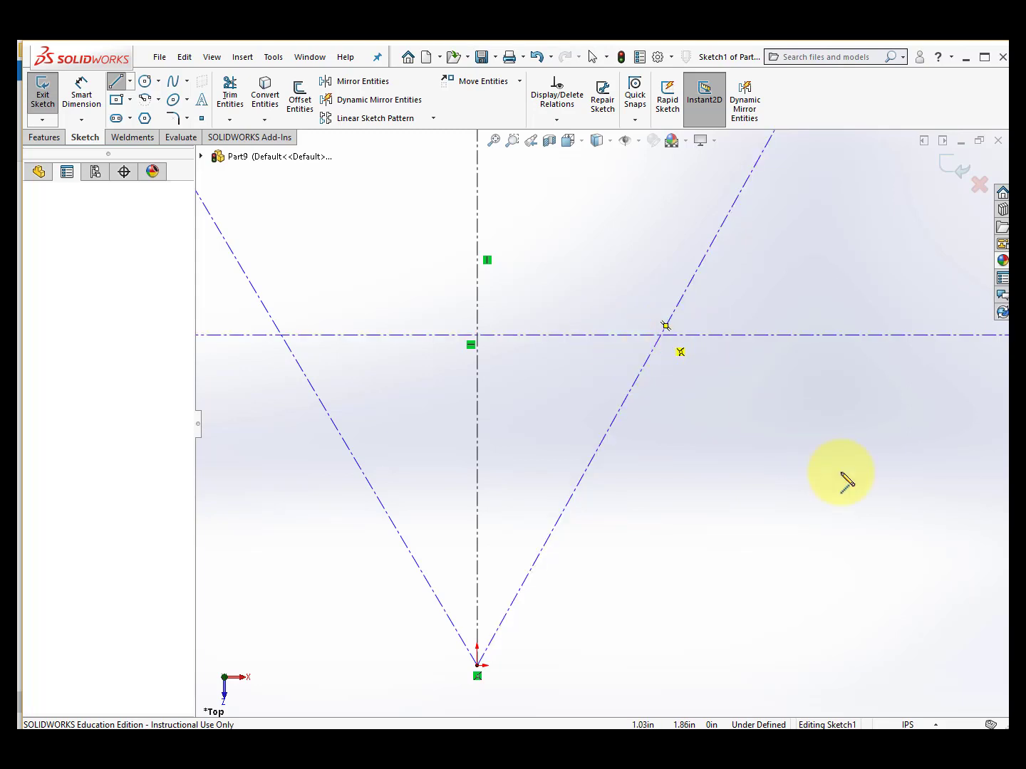
click(886, 548)
key(Escape)
- Sketch a centerline about 2.45 in long down and to the left from the intersection of the horizontal and left slanted centerlines
key(Return)
scroll(664, 488, up, 3)
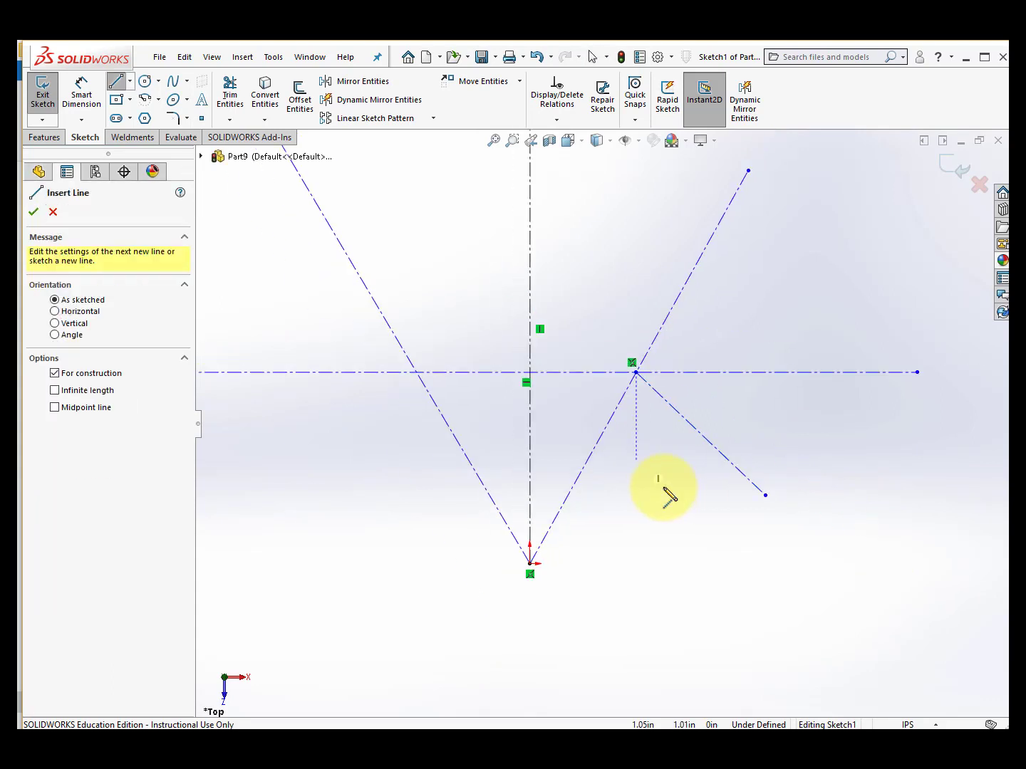
scroll(626, 484, up, 2)
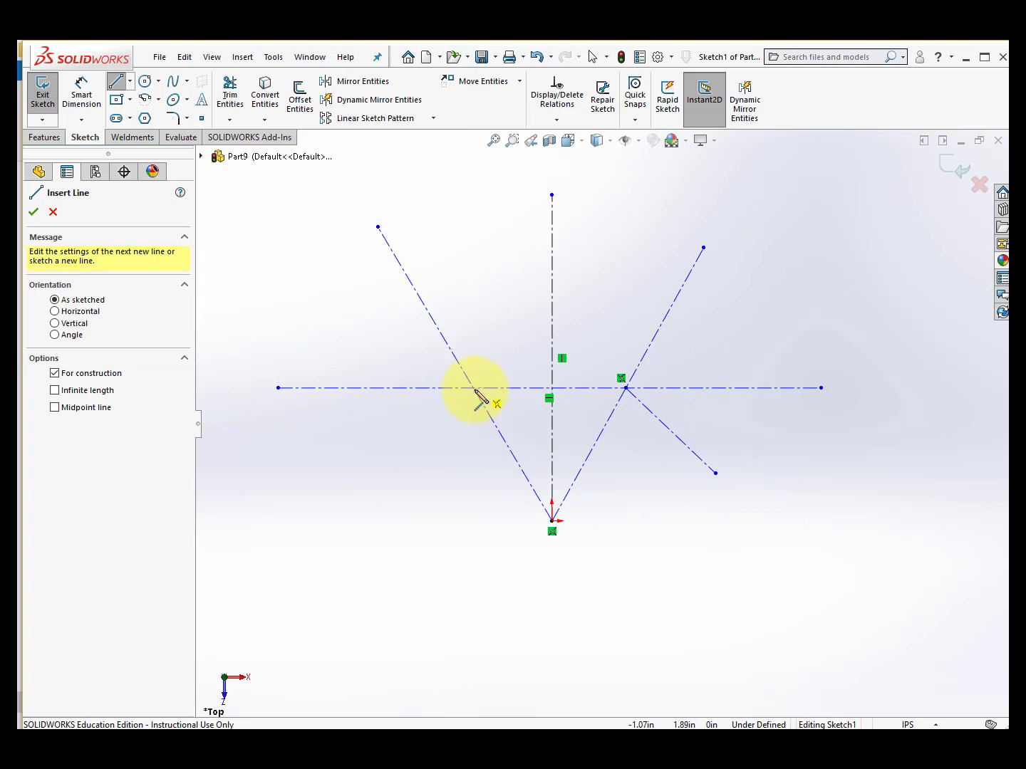
scroll(477, 391, down, 4)
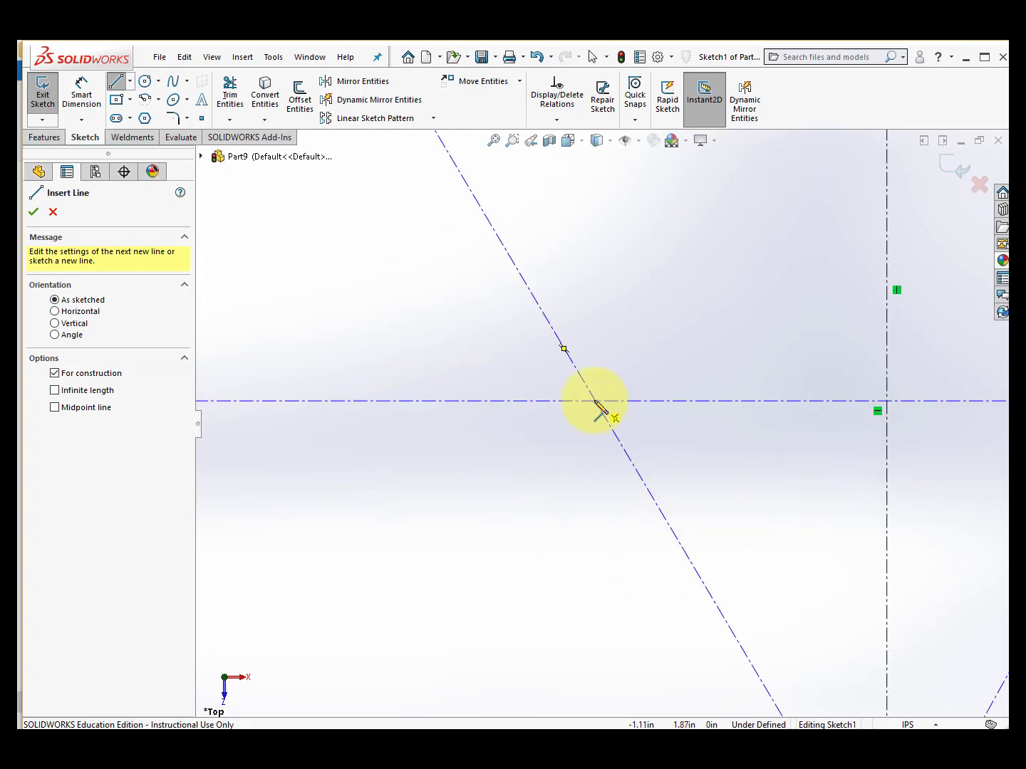
click(596, 404)
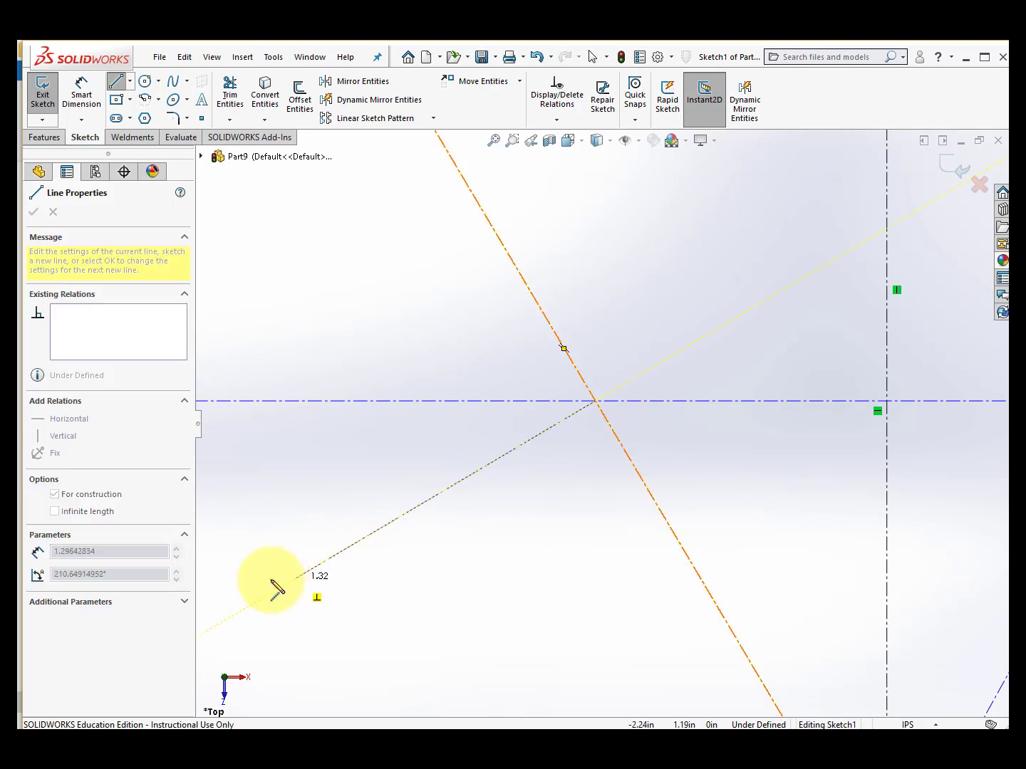
key(z)
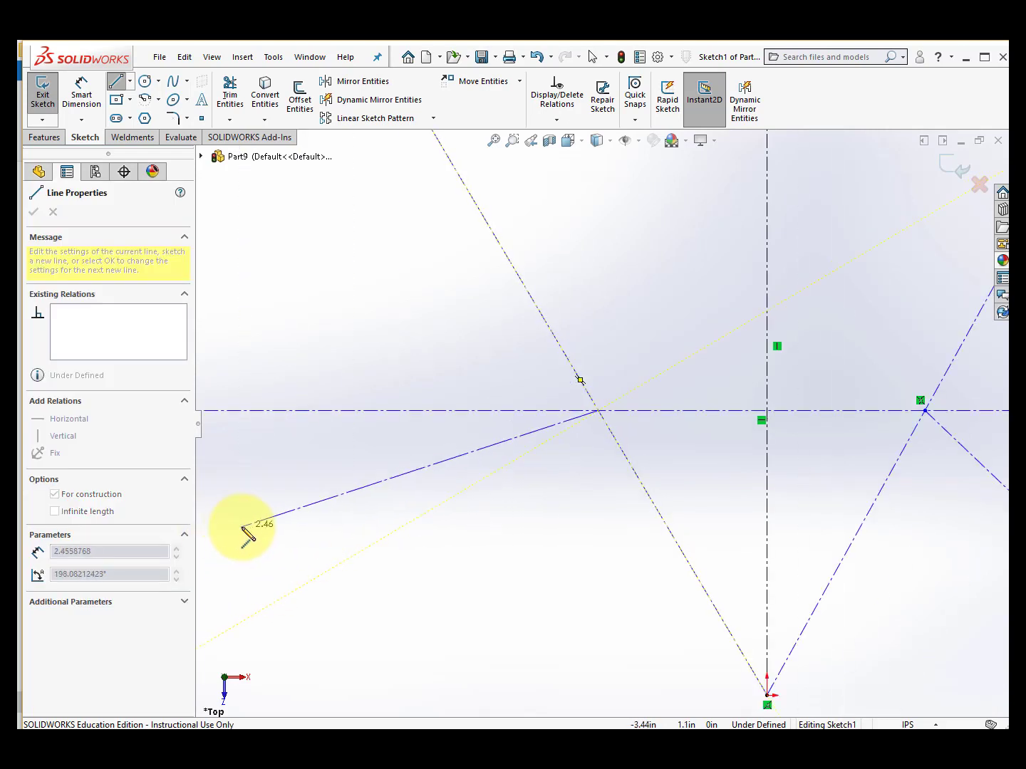
click(243, 526)
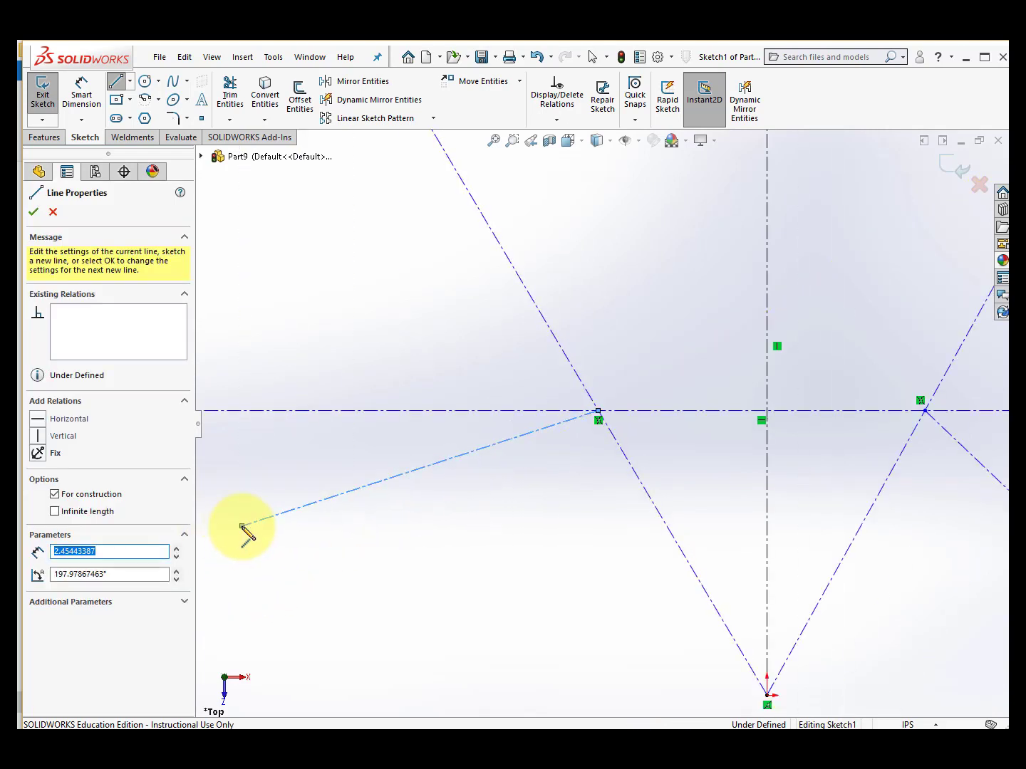
key(Escape)
key(f)
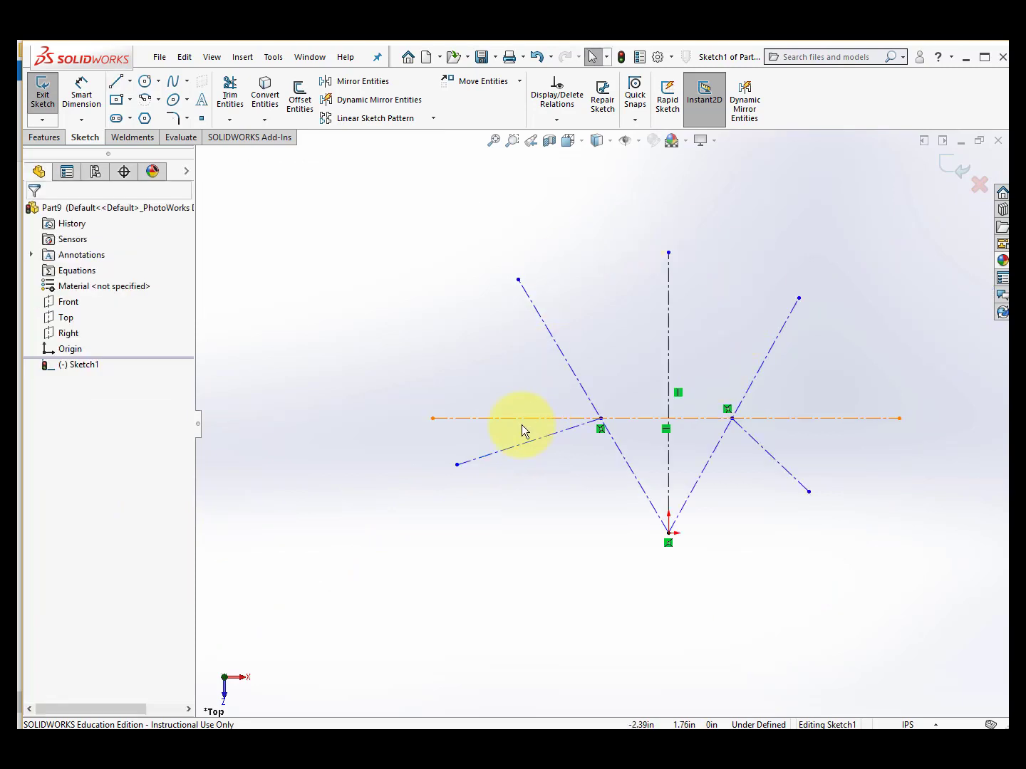
- Add an Equal relation between the vertical centerline and the two slanted centerlines from the origin
click(557, 121)
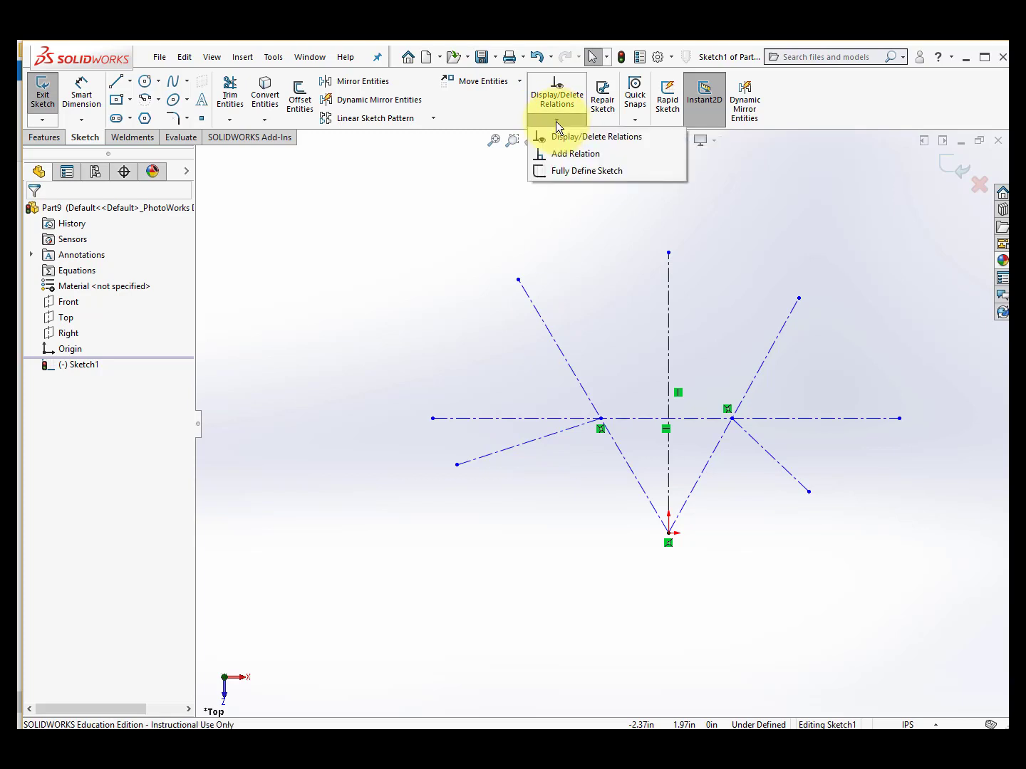
click(588, 153)
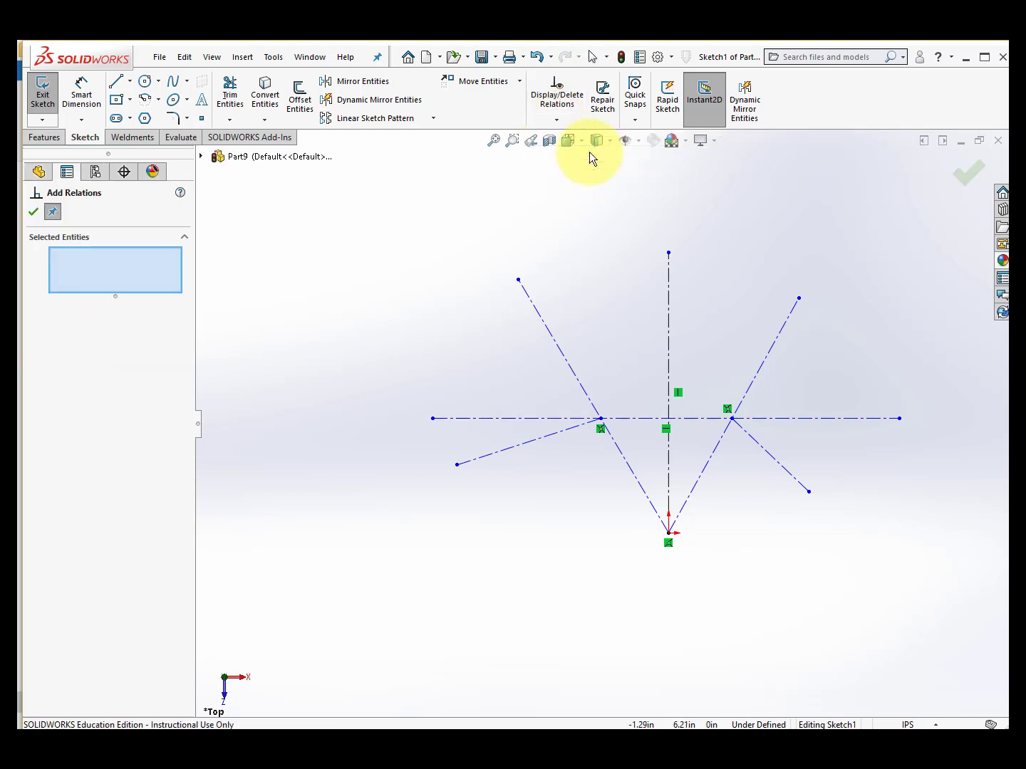
click(546, 329)
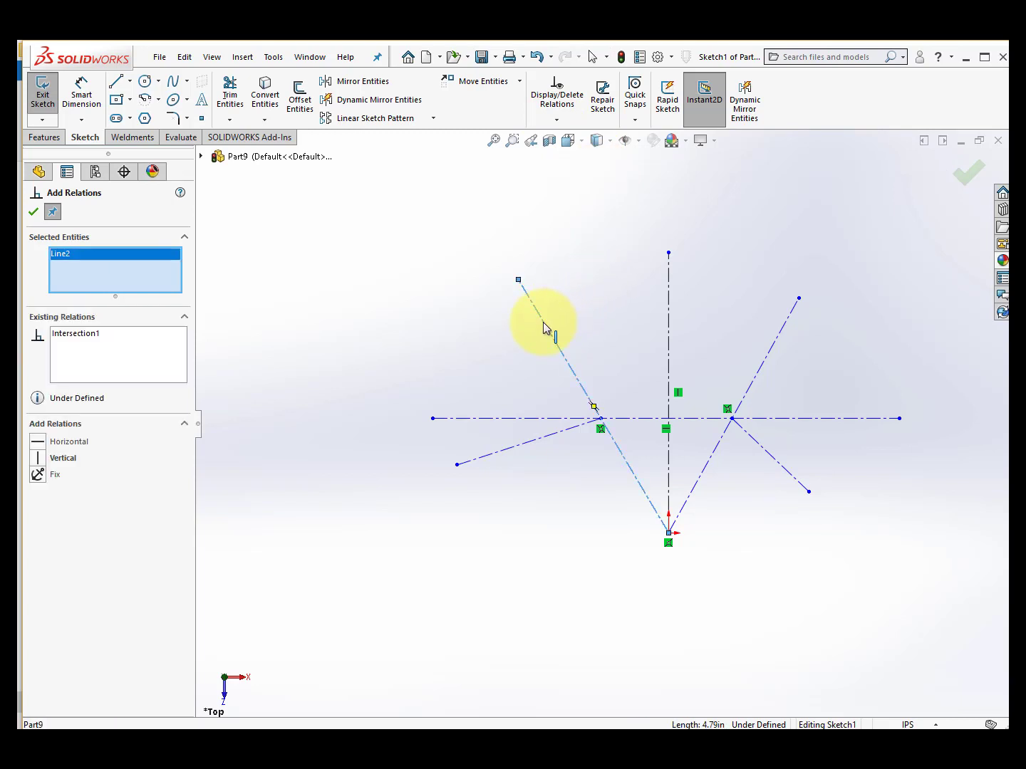
click(668, 289)
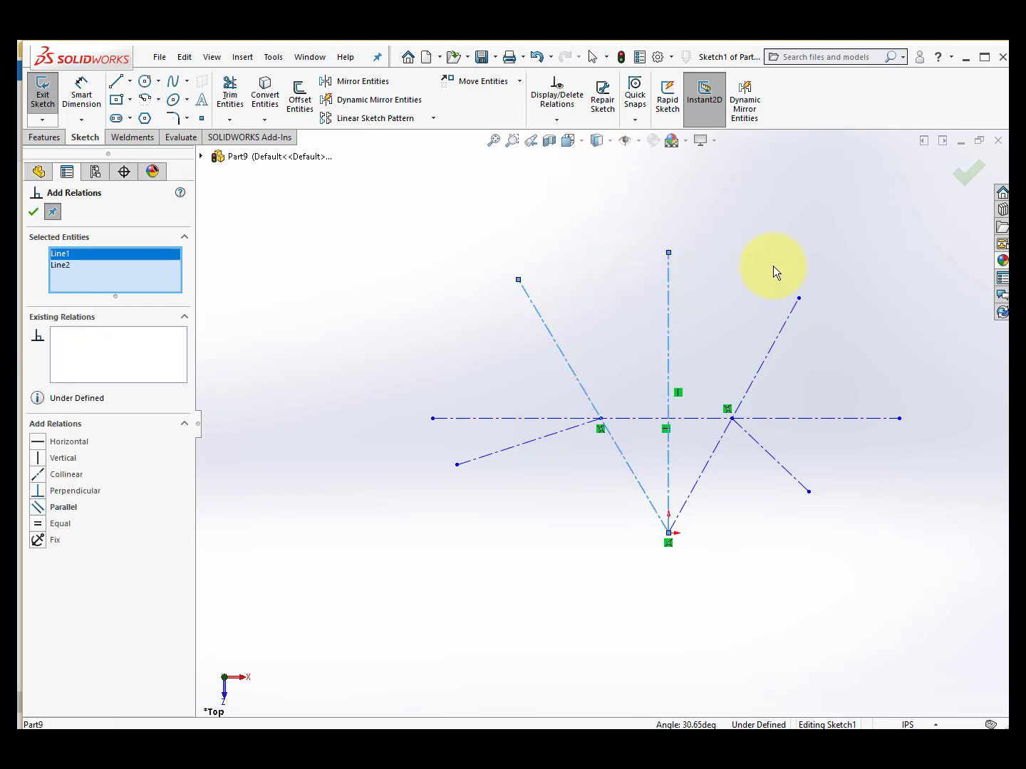
click(784, 326)
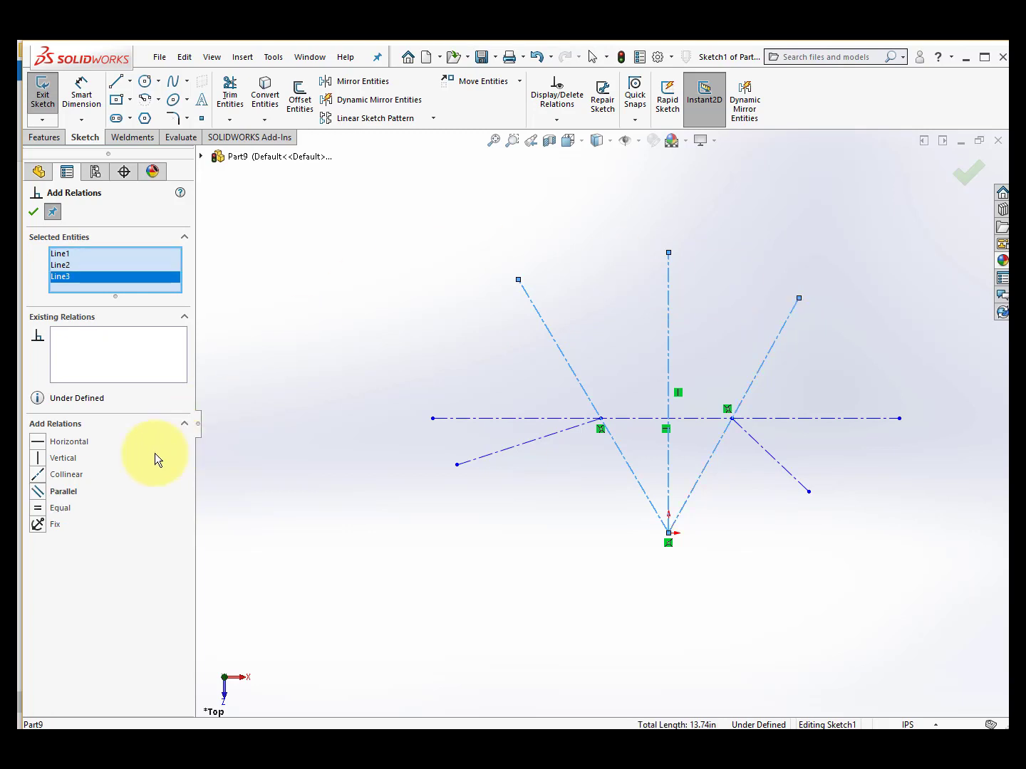
click(36, 505)
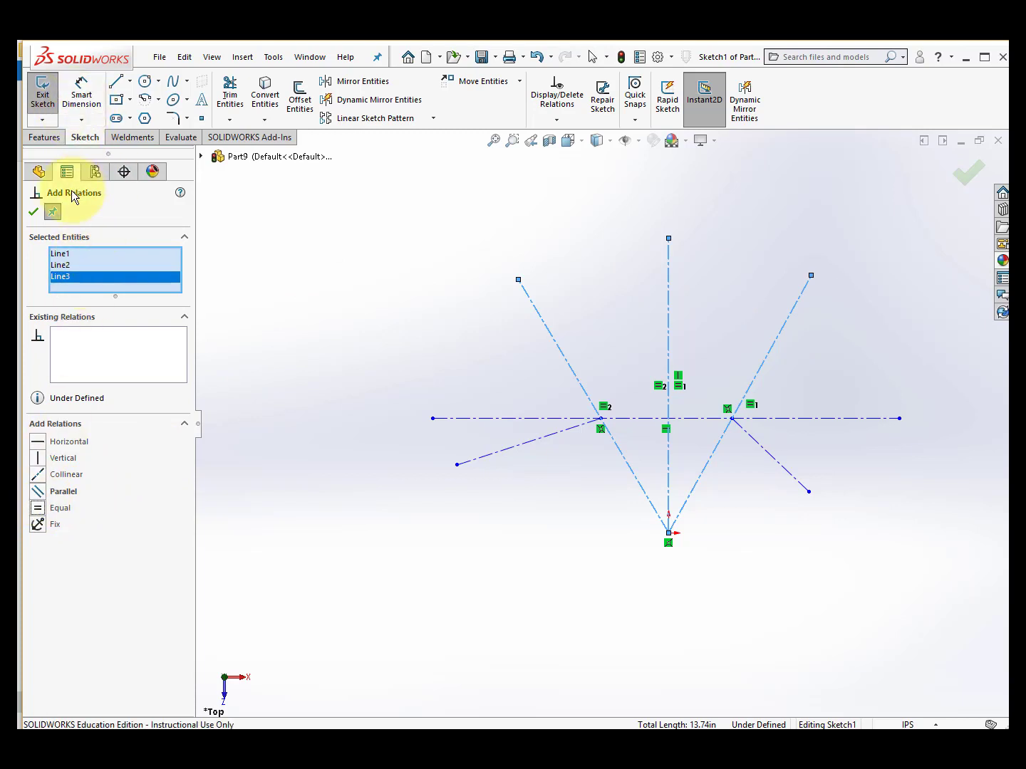
click(32, 215)
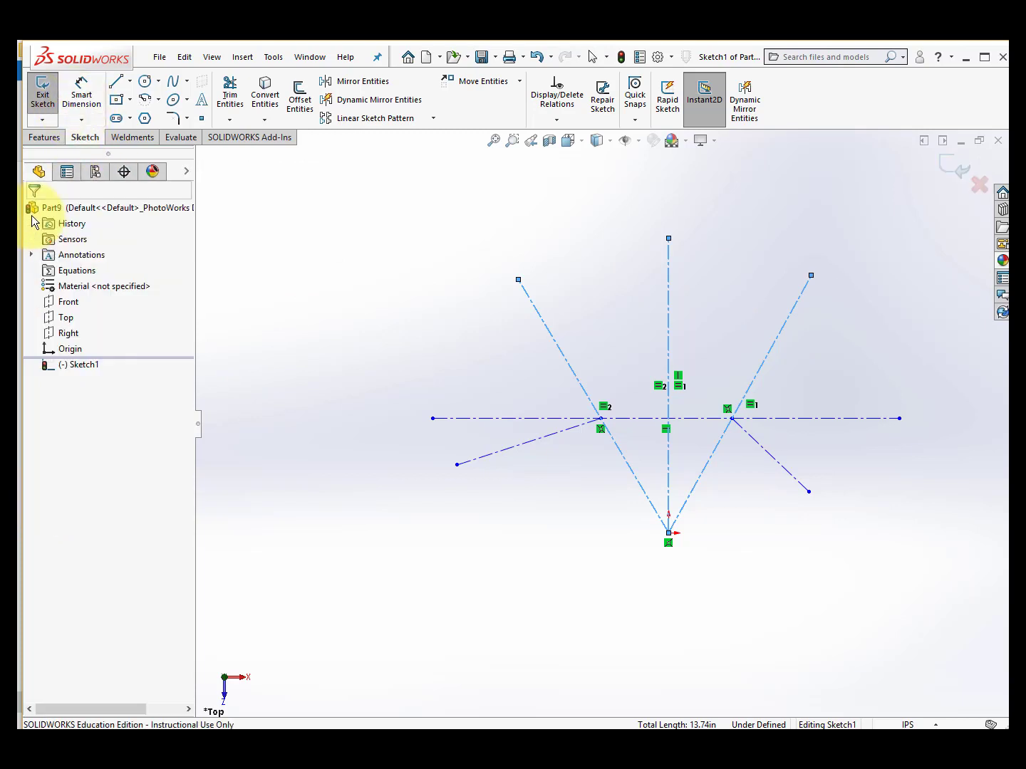
- Dimension the angle between the left slanted centerline and the vertical centerline as 35 degrees
click(81, 101)
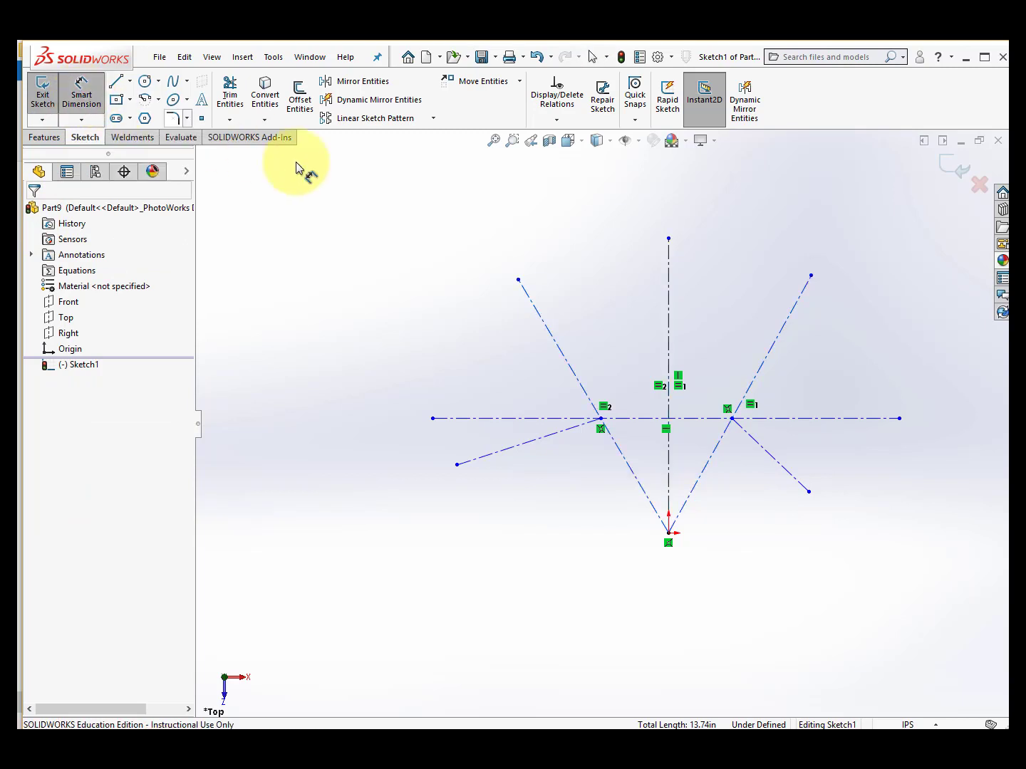
click(548, 330)
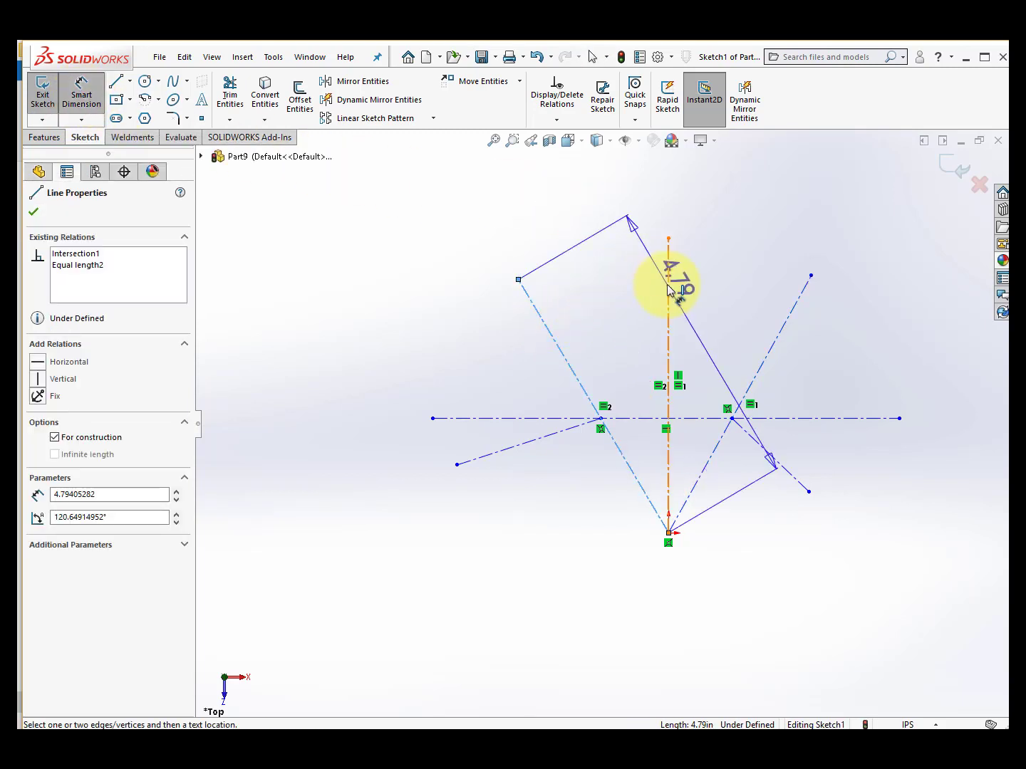
click(669, 288)
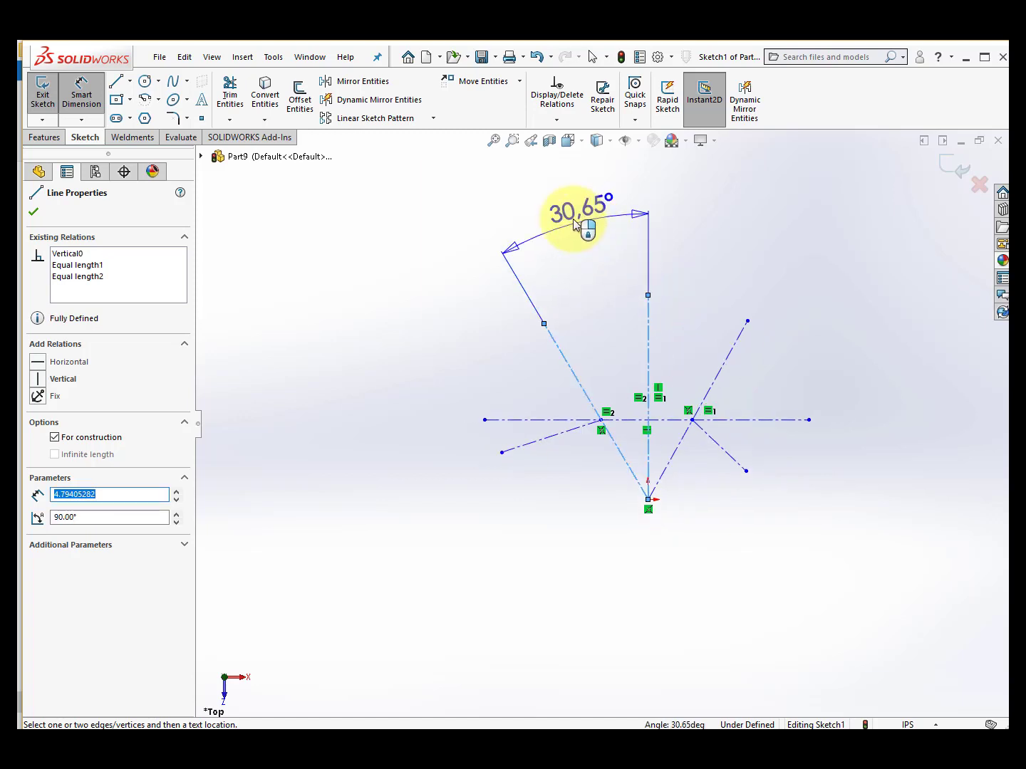
click(582, 254)
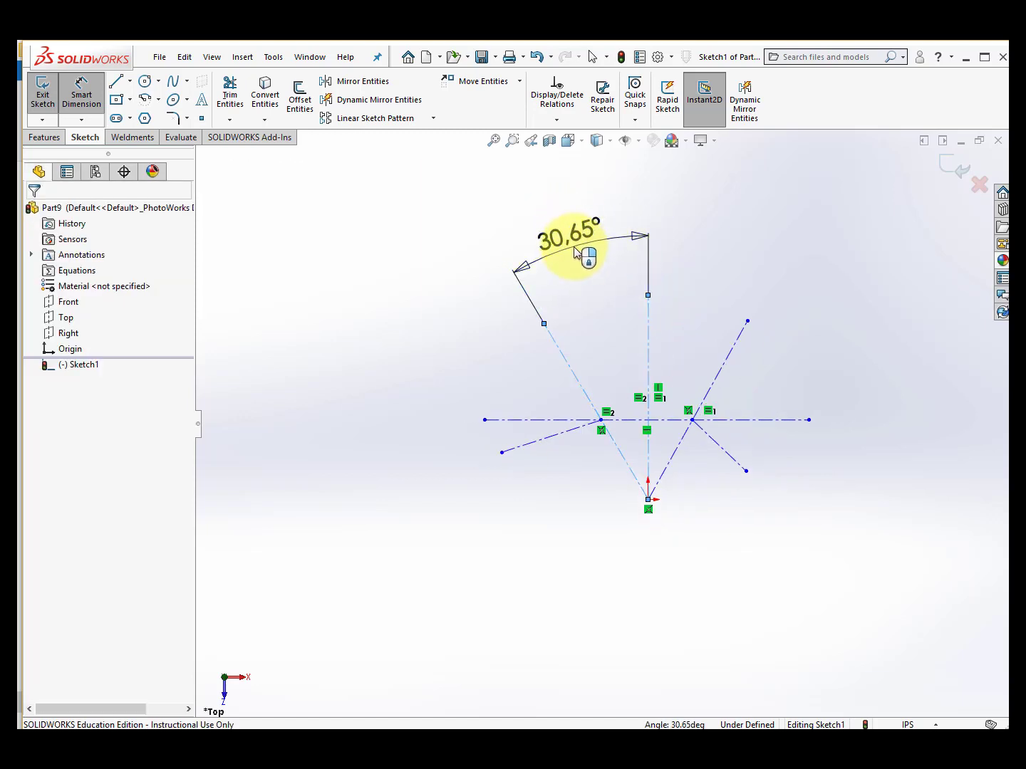
text(35)
key(Return)
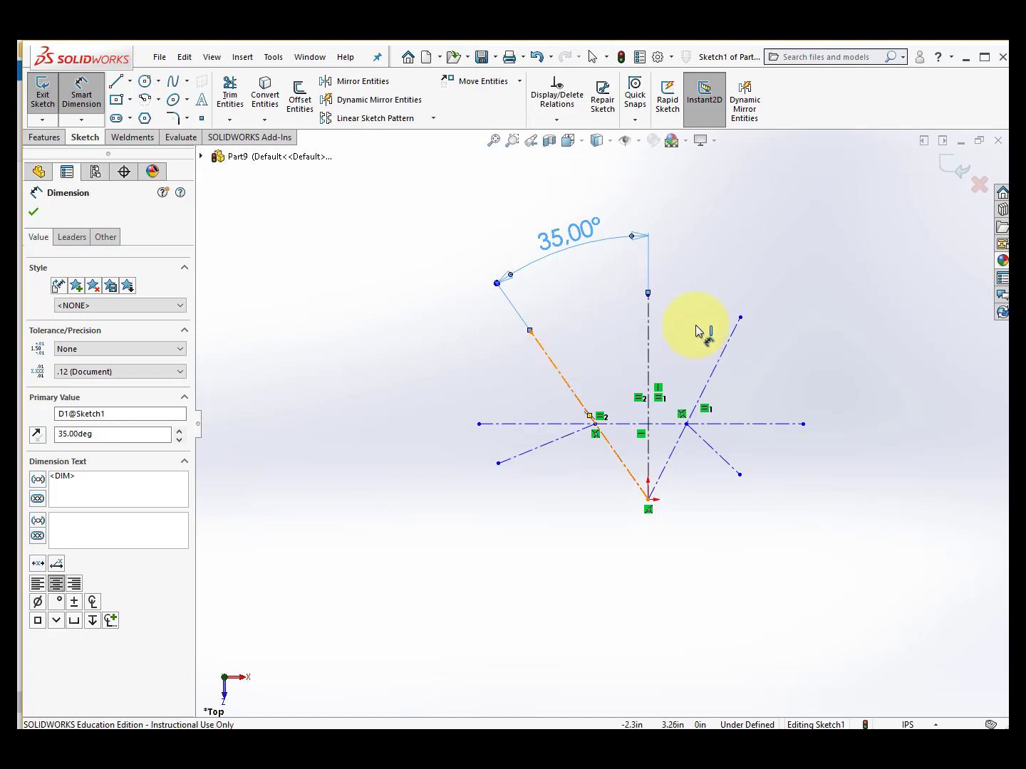
- Dimension the angle between the left and right slanted centerlines from the origin as 70 degrees
click(727, 346)
click(728, 346)
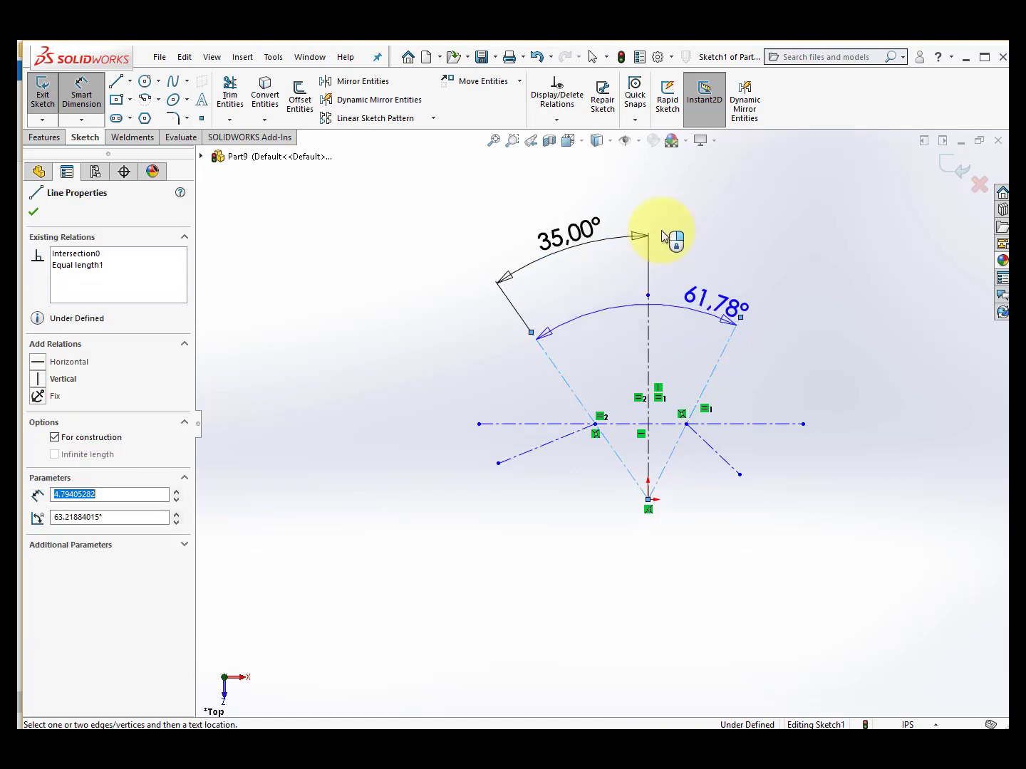
click(586, 202)
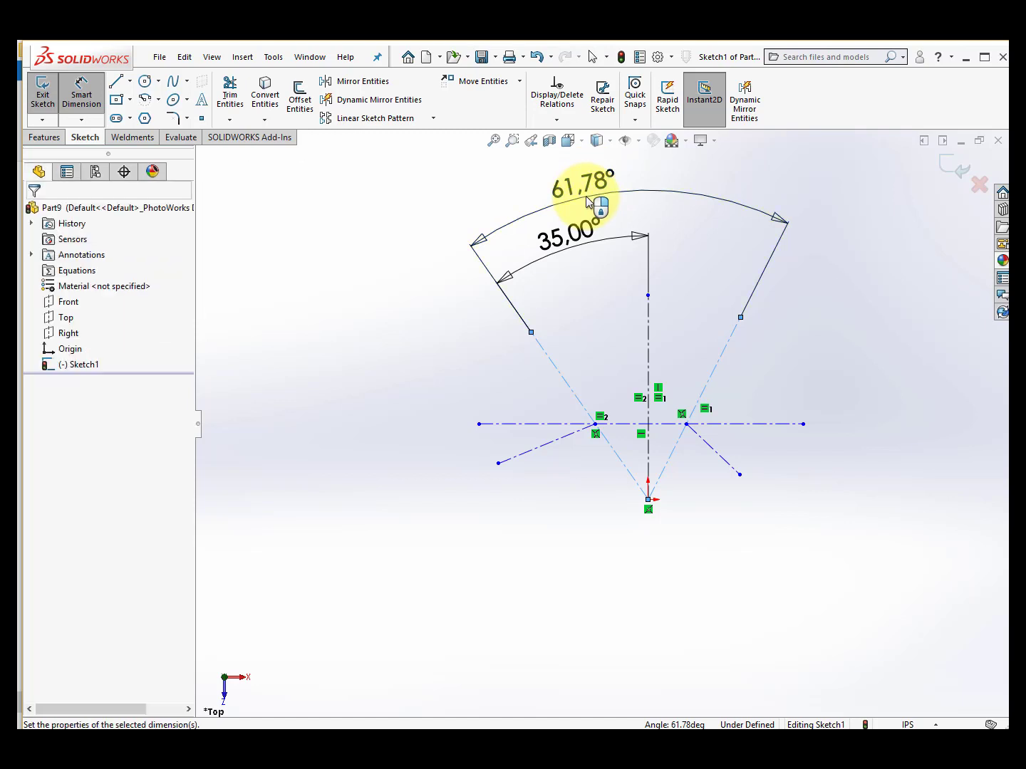
text(70)
key(Return)
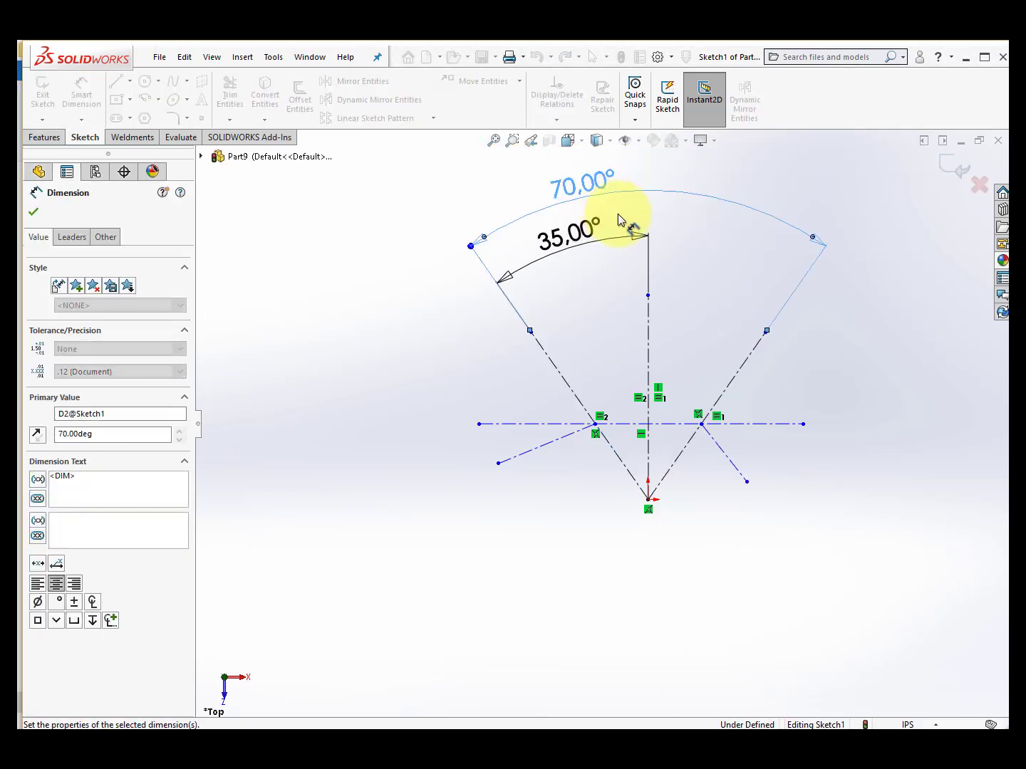
- Dimension the vertical distance from the origin to the horizontal centerline as 2.51 in
scroll(609, 357, down, 3)
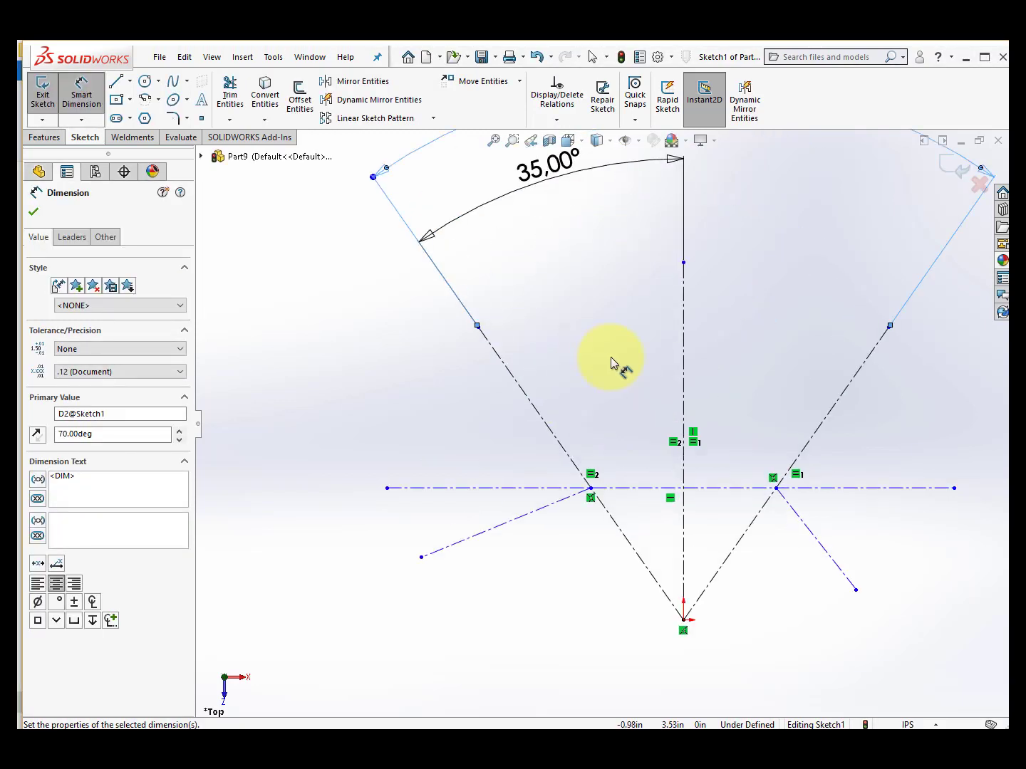
scroll(728, 460, up, 1)
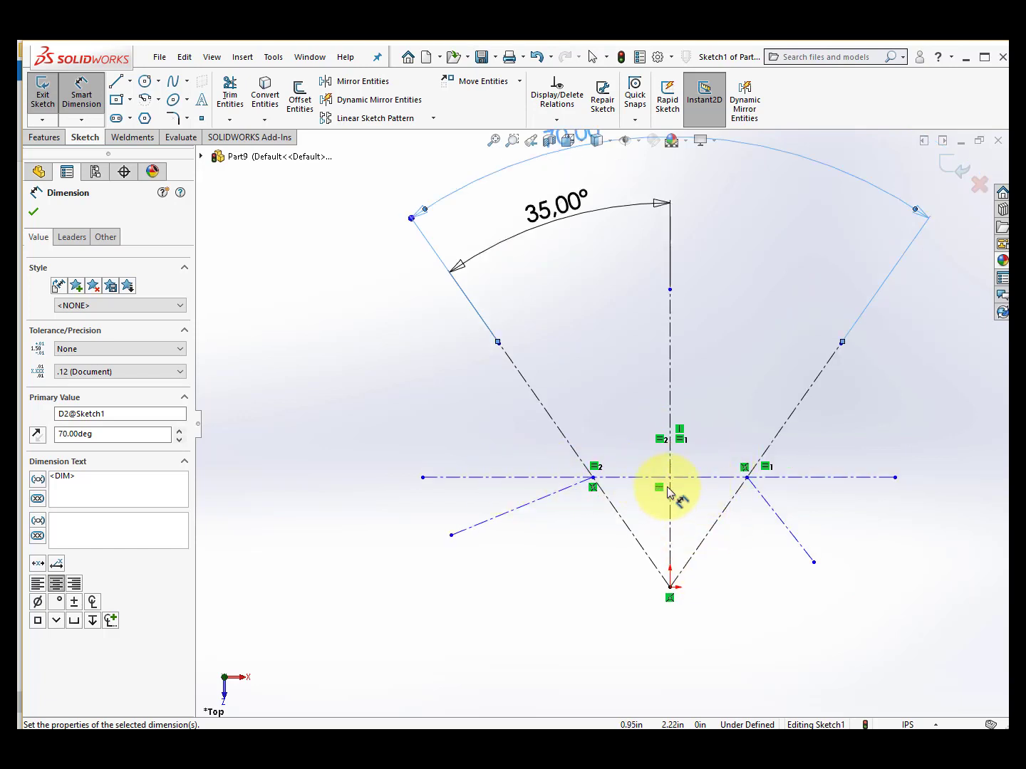
click(670, 588)
click(708, 478)
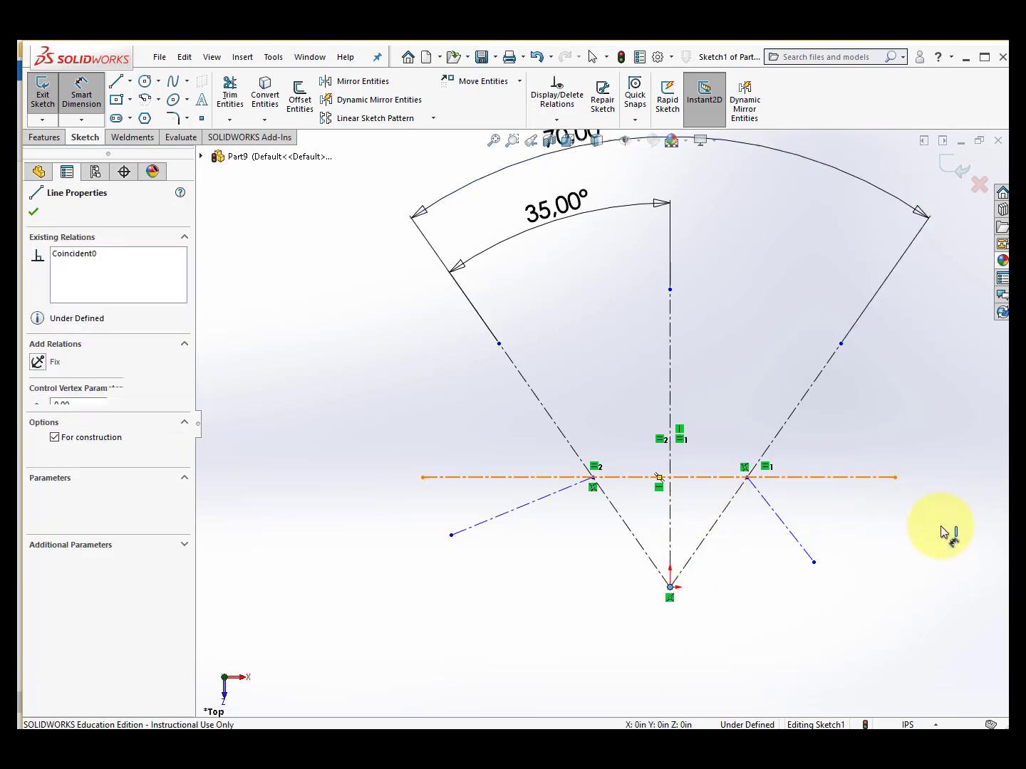
click(970, 531)
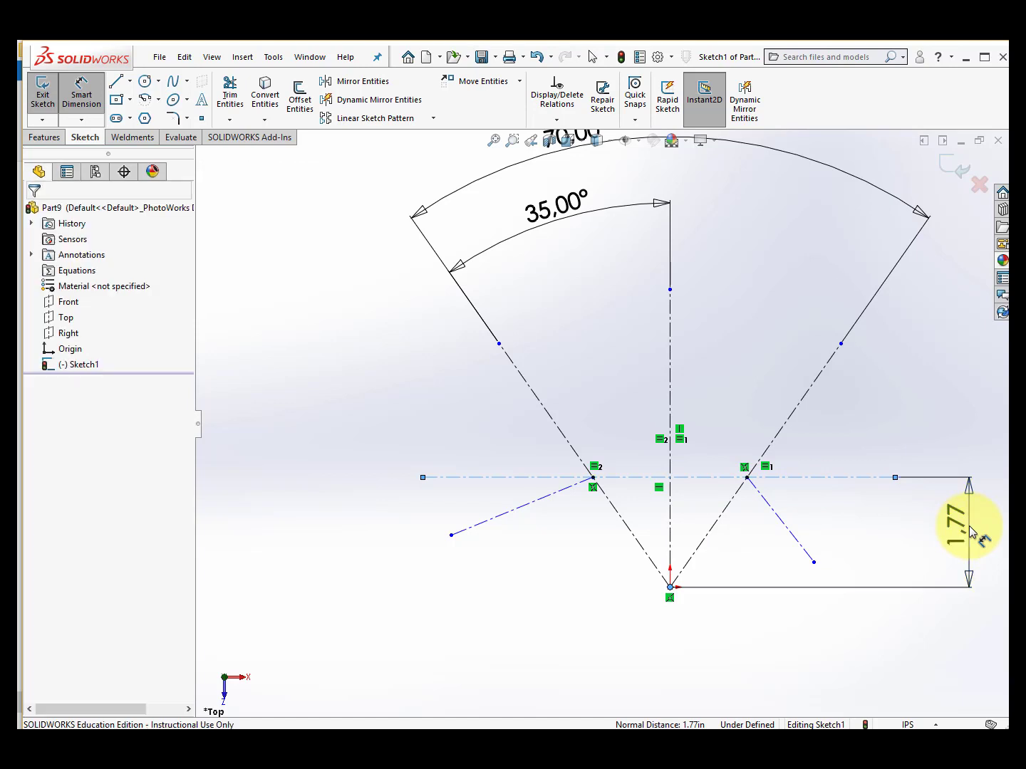
text(2,51)
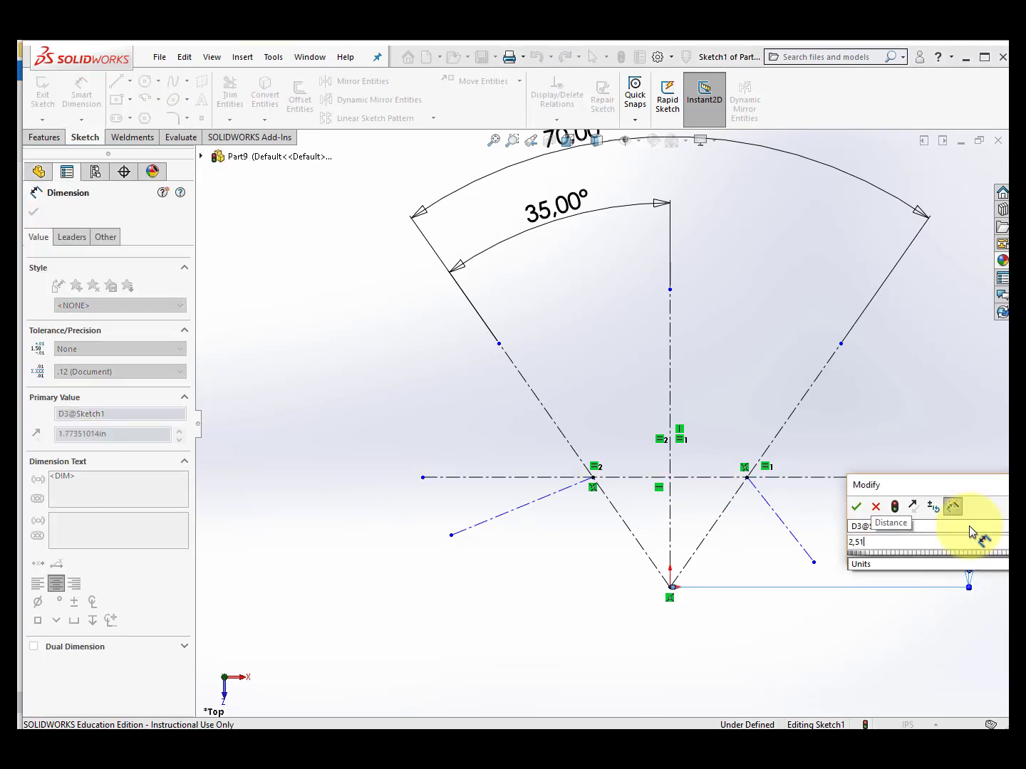
key(Return)
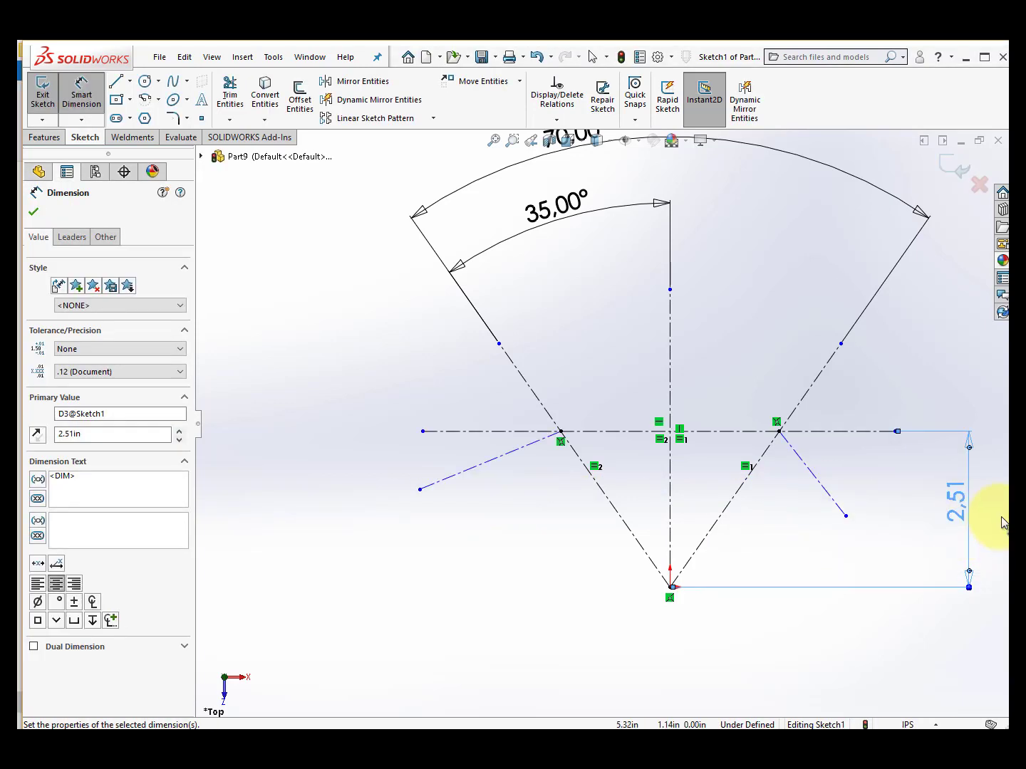
- Dimension the angle between the horizontal centerline and the short centerline running down from its right intersection as 72 degrees
scroll(844, 450, down, 3)
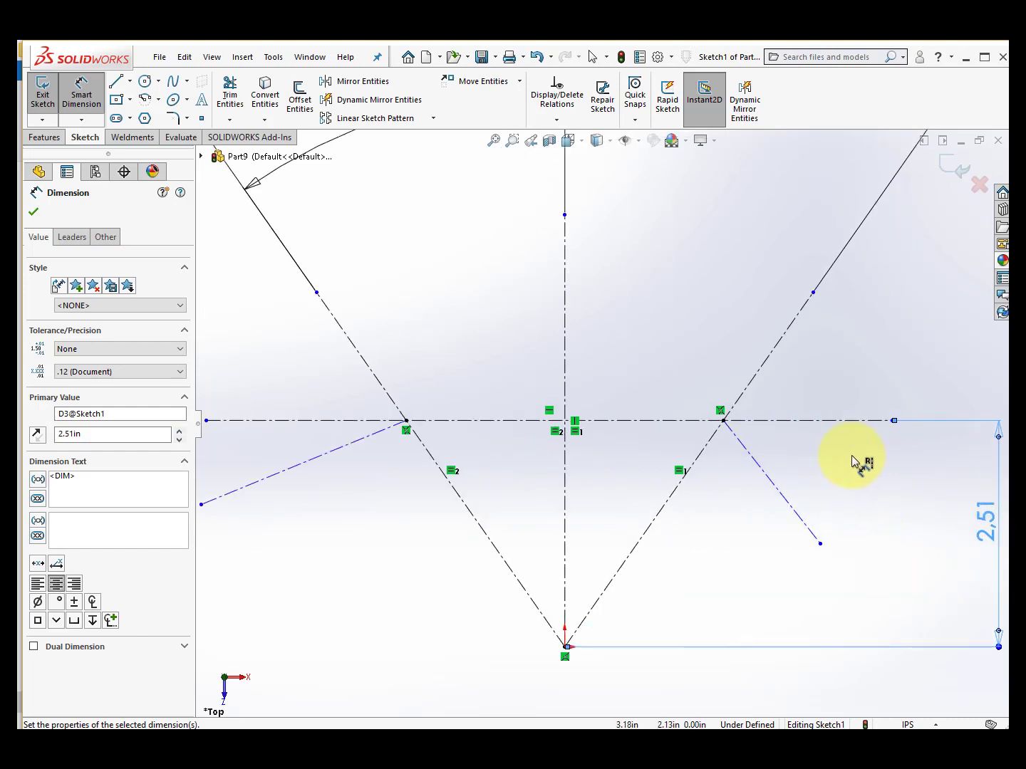
click(791, 510)
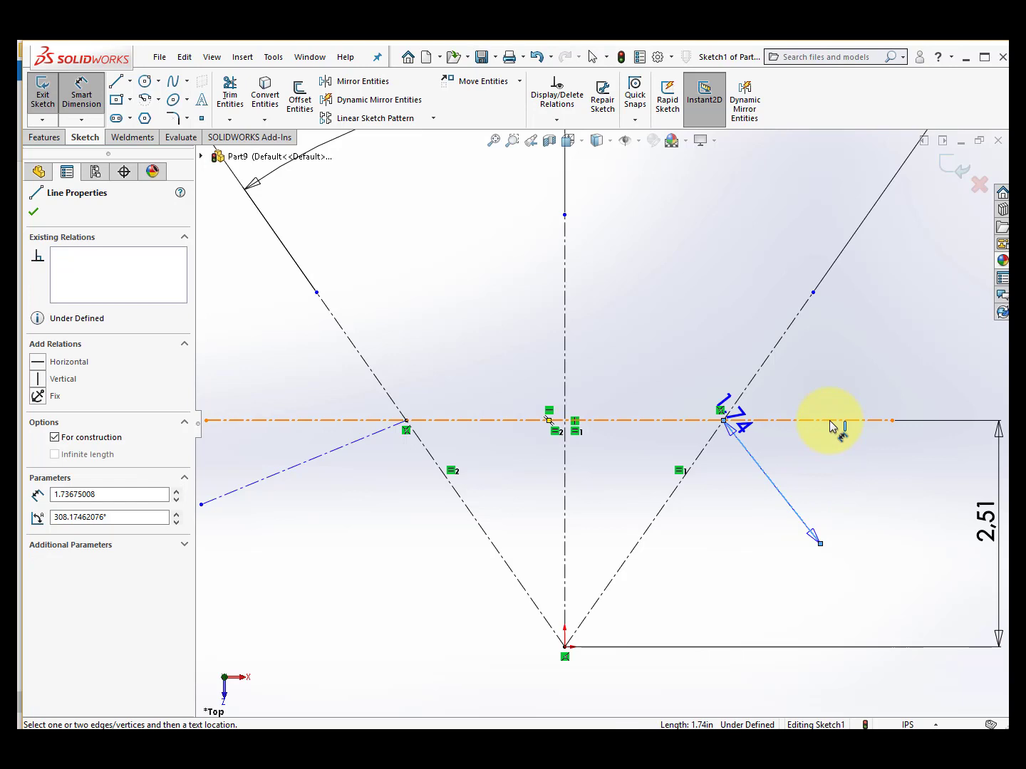
click(830, 426)
scroll(926, 492, up, 3)
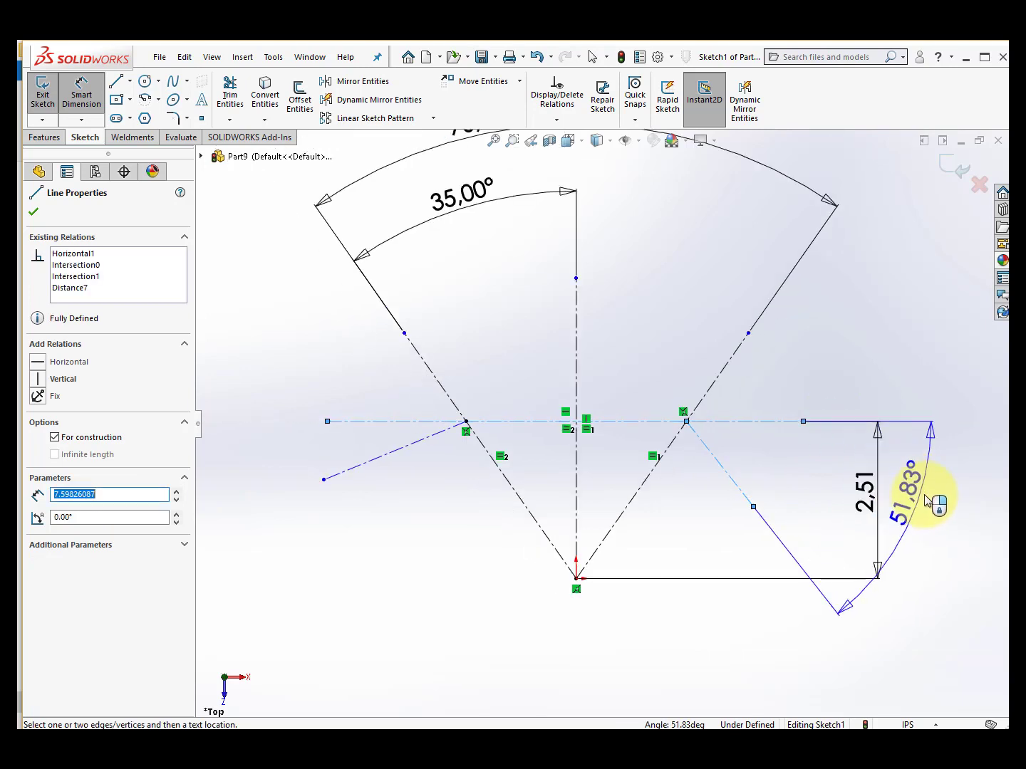
click(847, 463)
text(72)
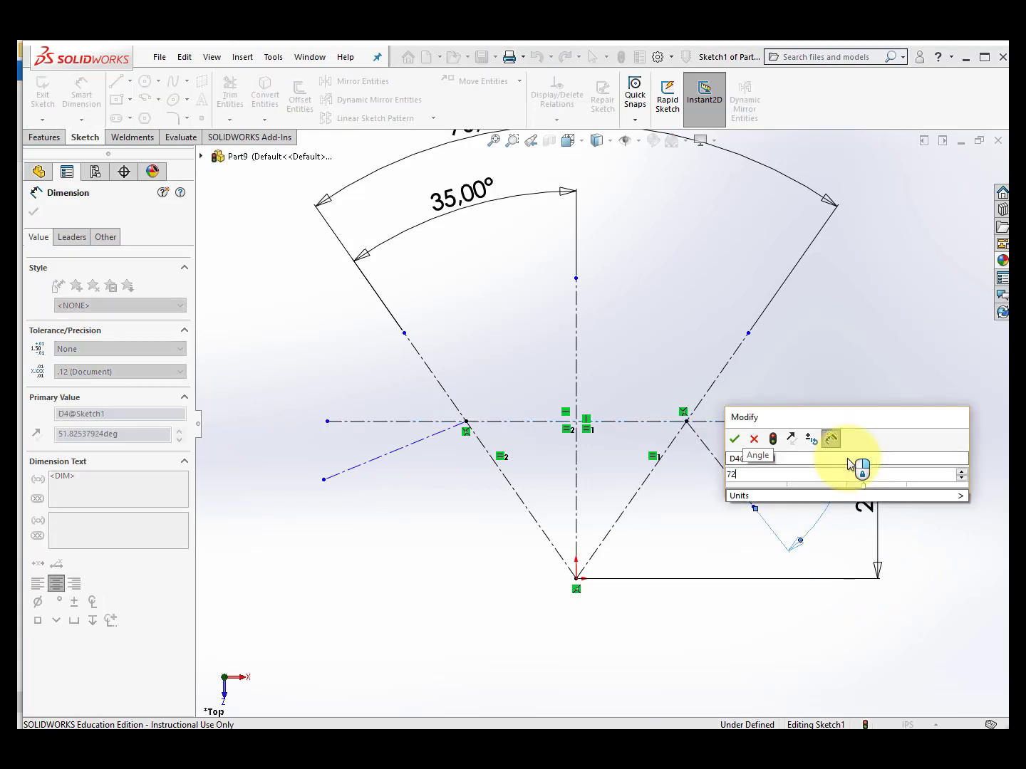
key(Return)
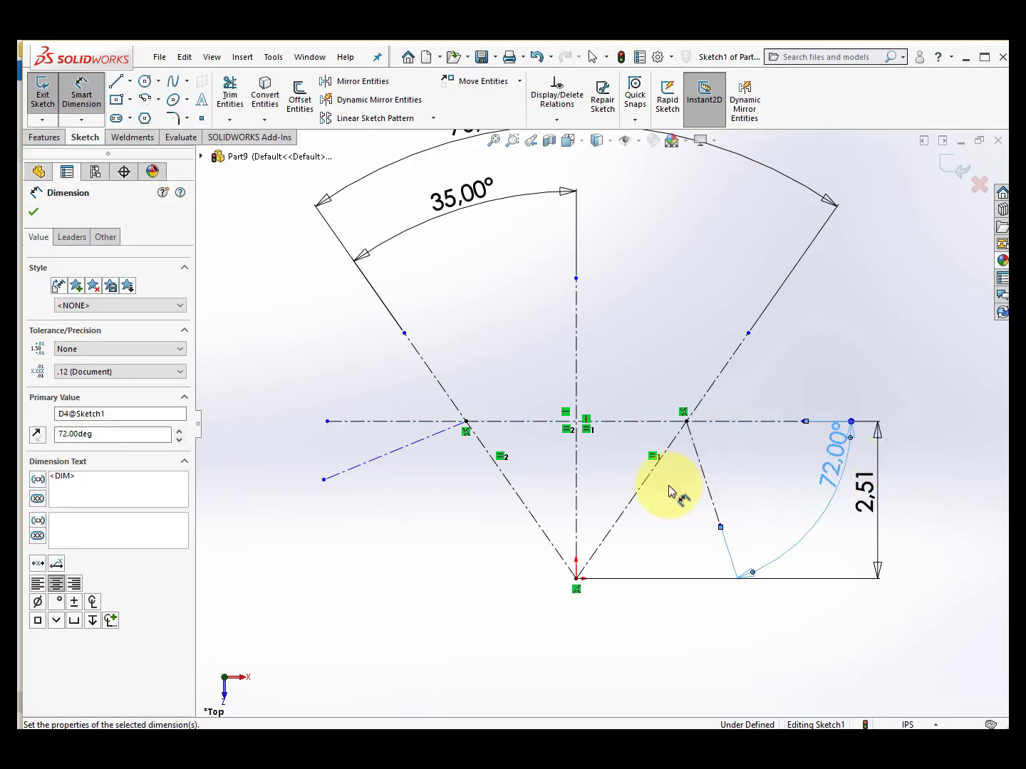
- Dimension the angle between the horizontal centerline and the short centerline running down and to the left as 20 degrees
click(381, 457)
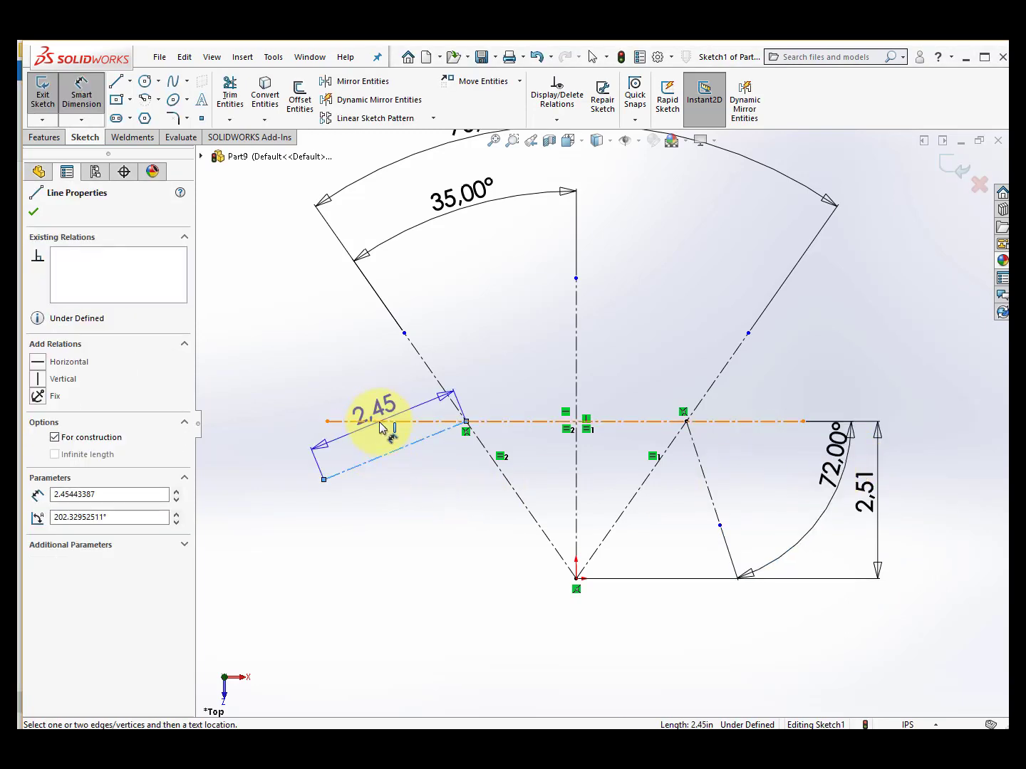
click(383, 421)
click(246, 498)
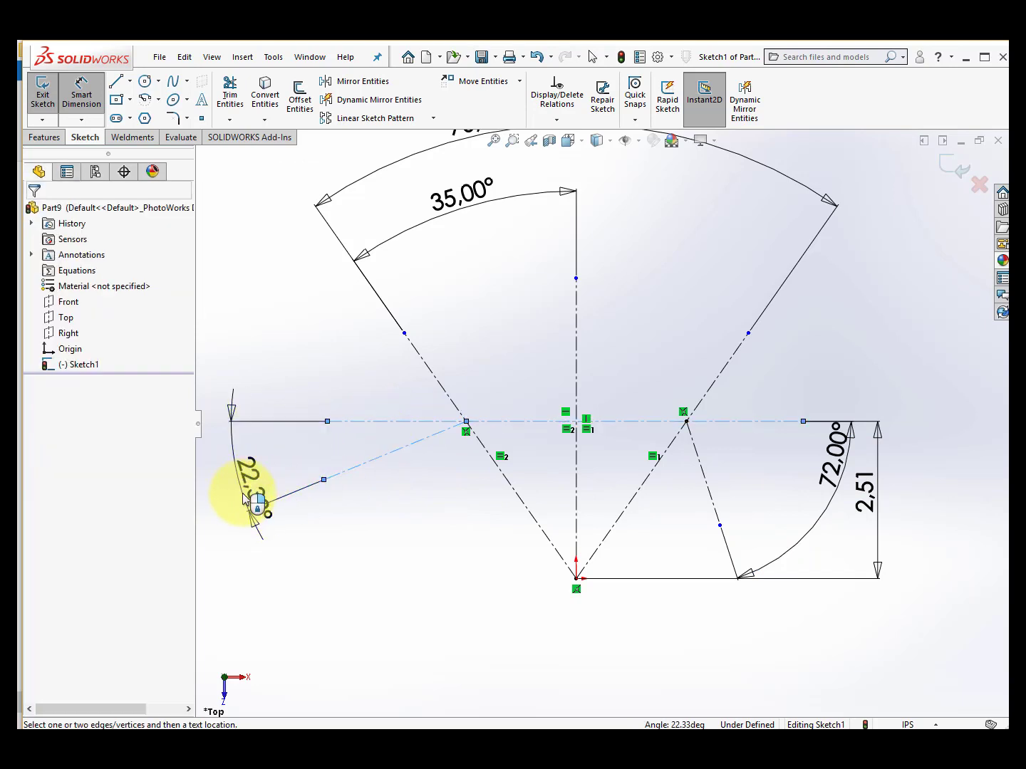
text(20)
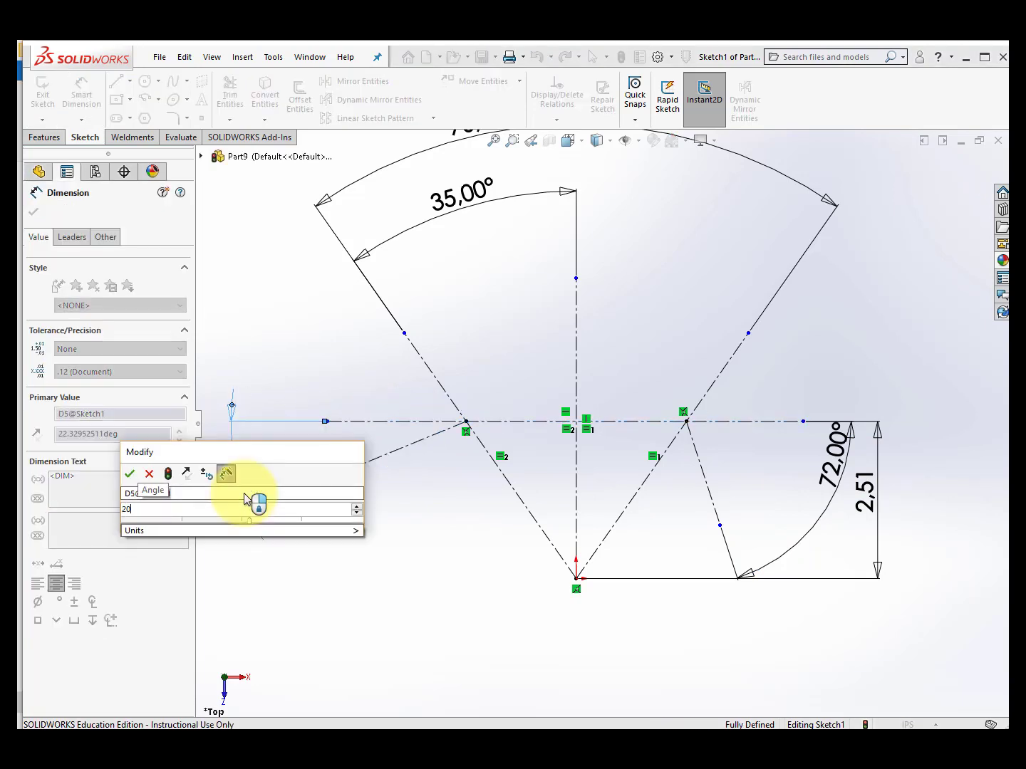
key(Return)
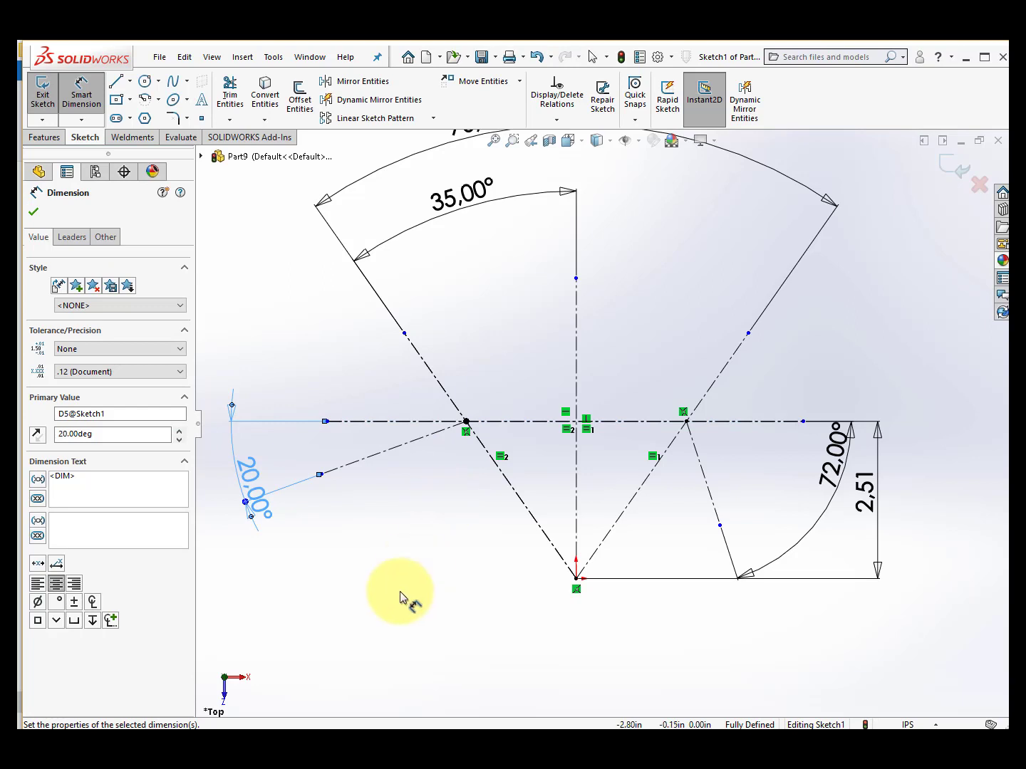
click(395, 604)
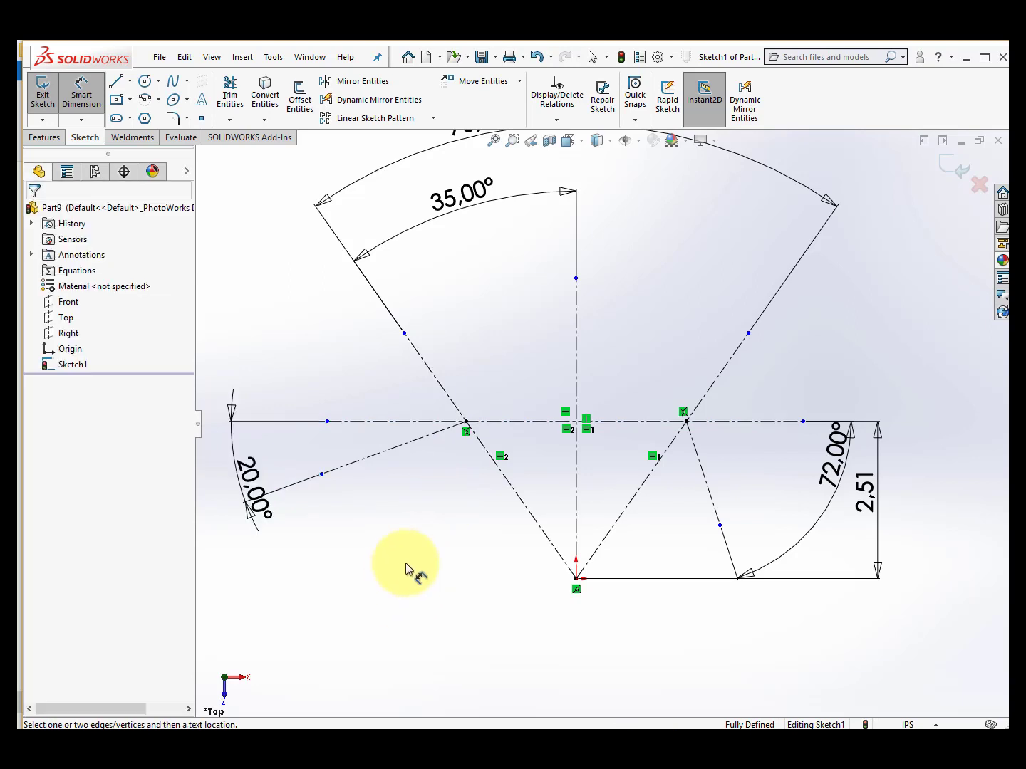
- Dimension the length of the vertical centerline from the origin as 4.12 in
scroll(593, 383, down, 3)
scroll(596, 390, up, 1)
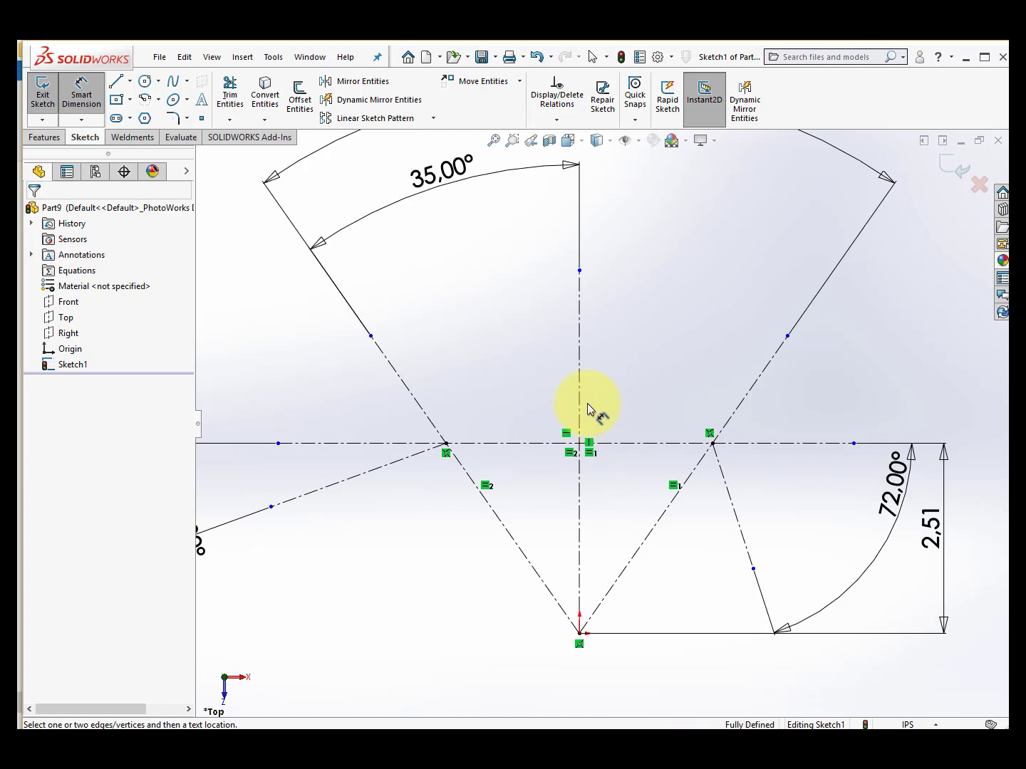
scroll(617, 313, down, 1)
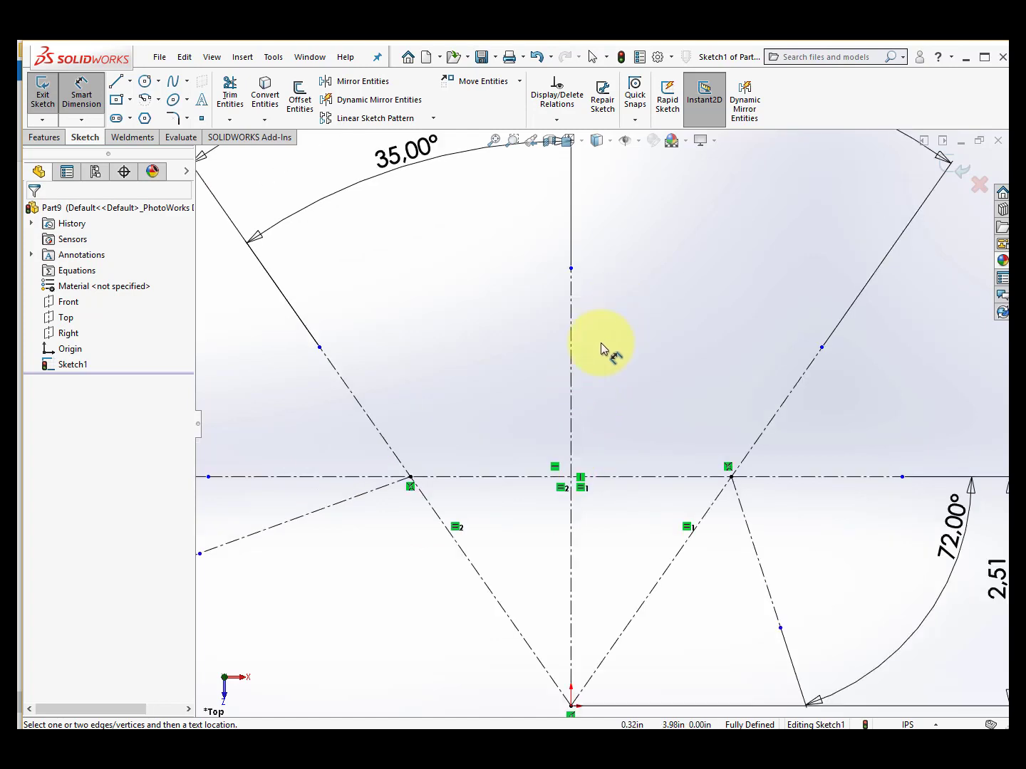
scroll(606, 356, up, 2)
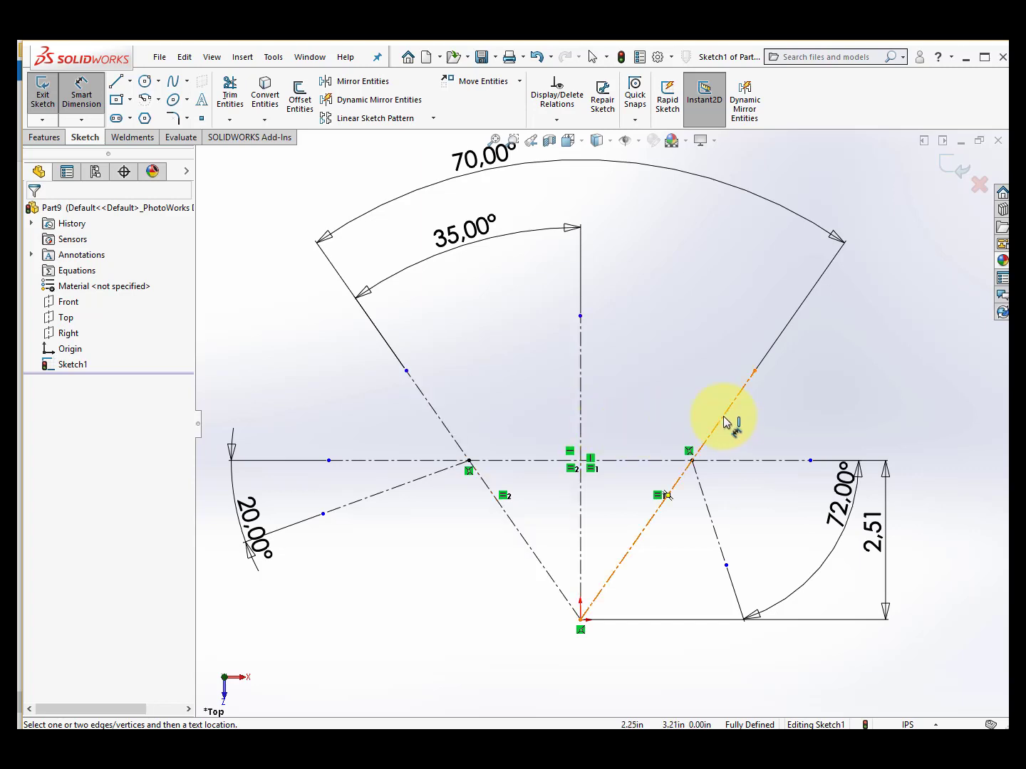
click(582, 385)
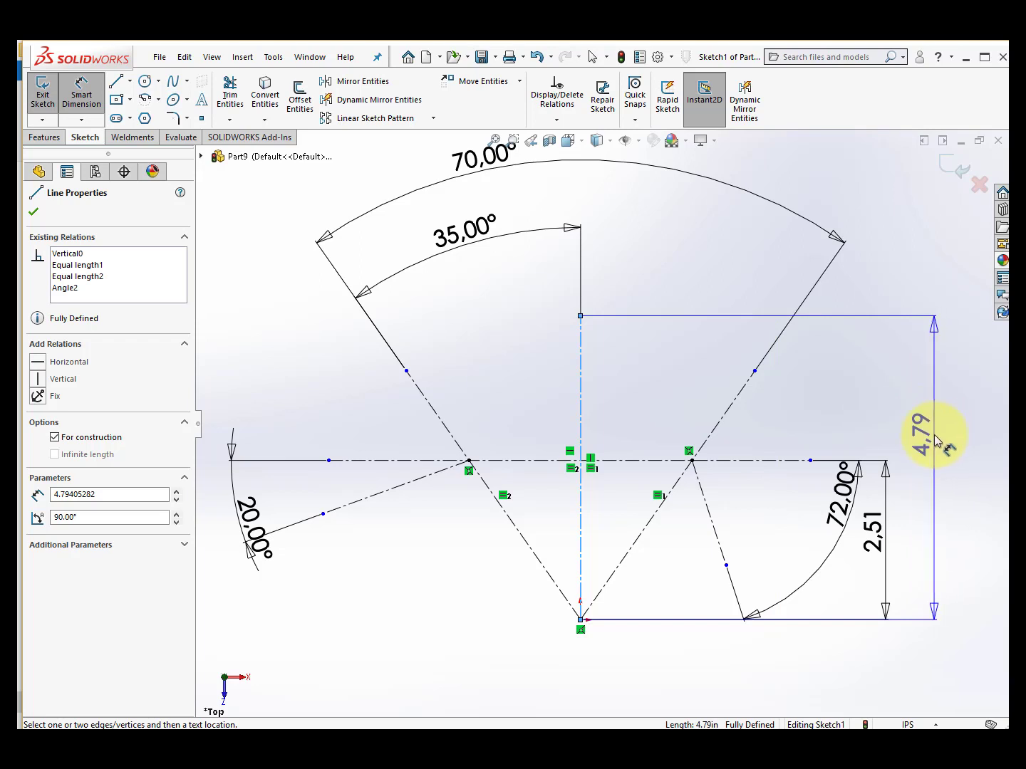
click(937, 440)
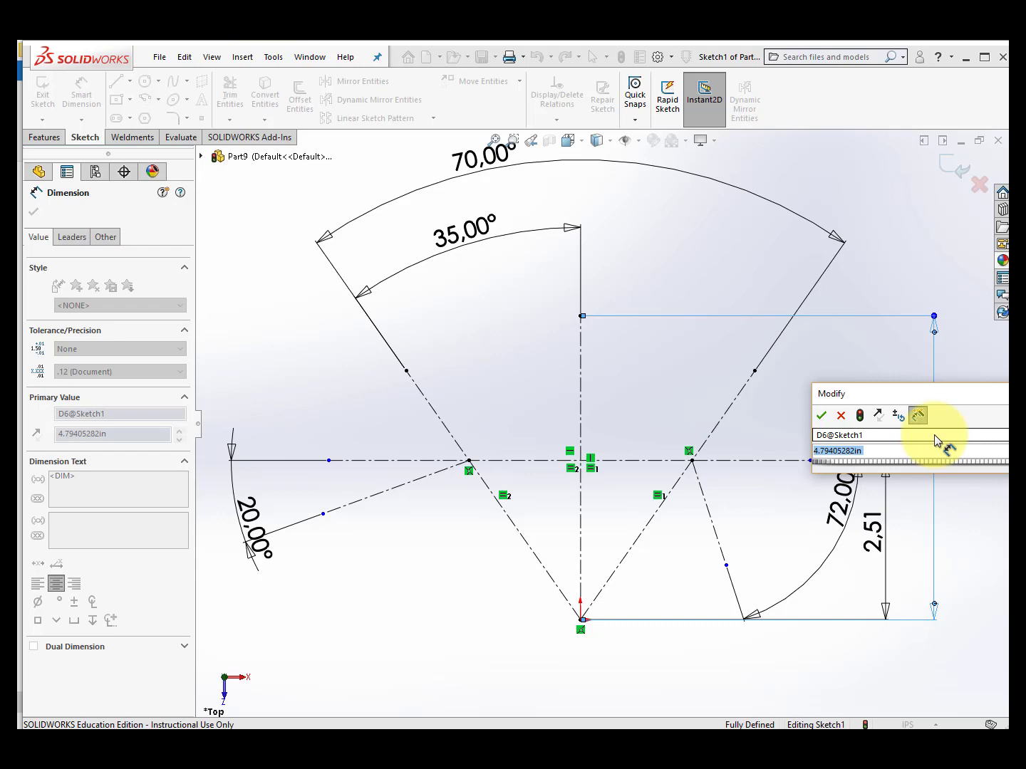
text(4,)
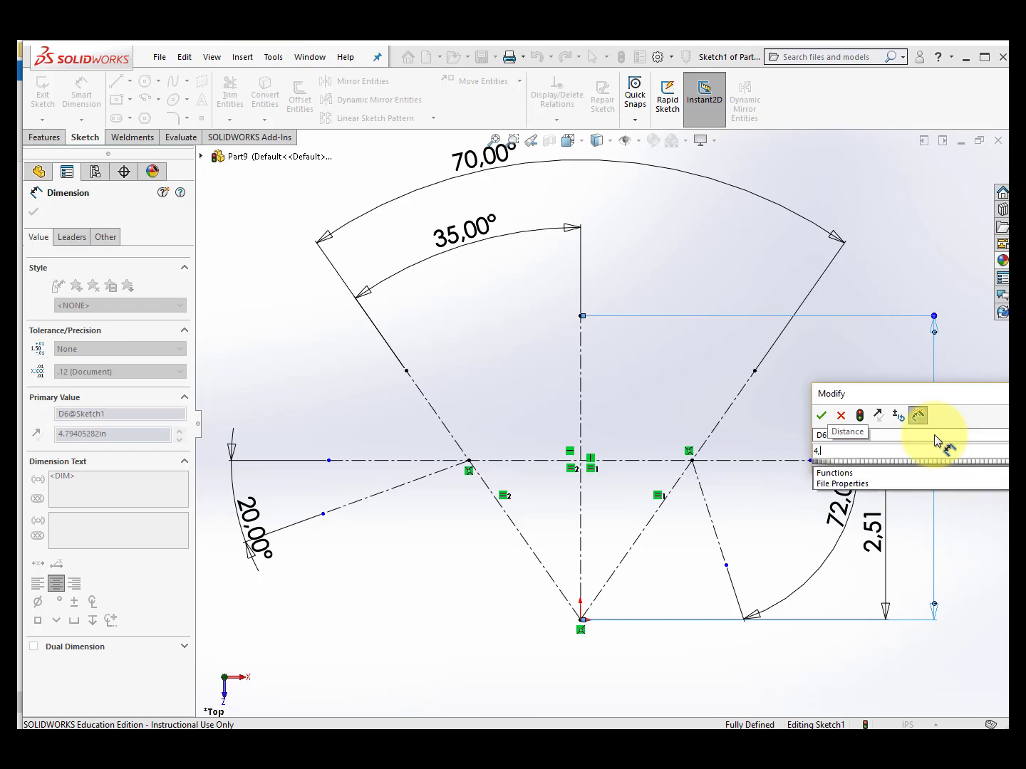
text(79)
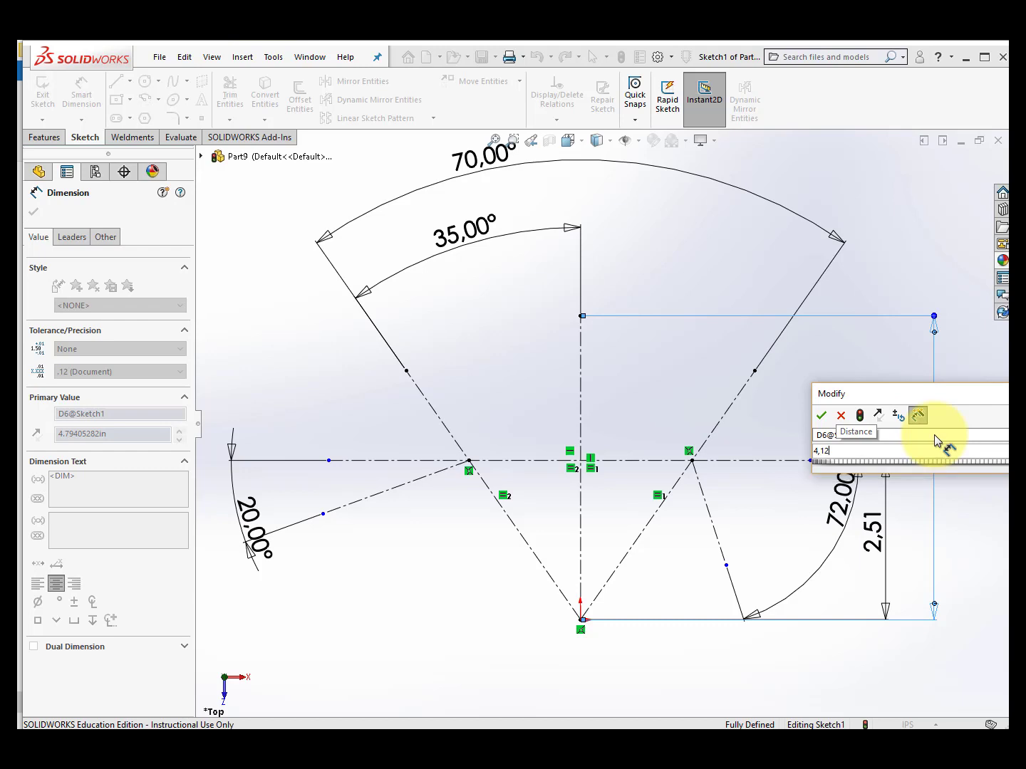
key(Return)
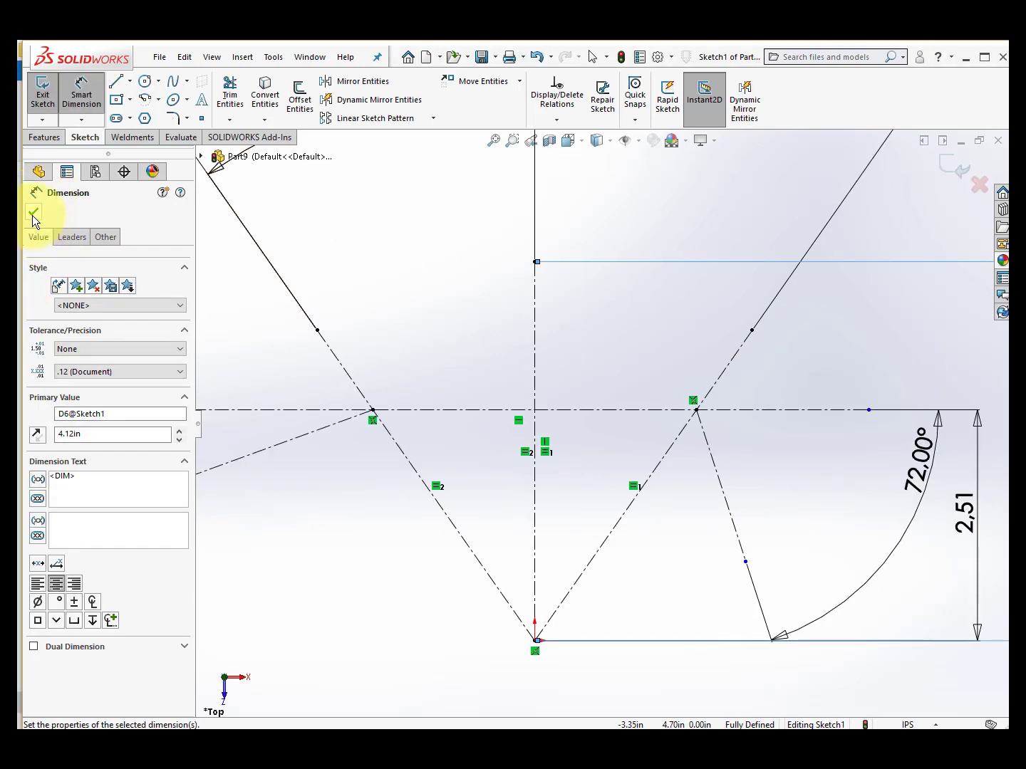
click(32, 214)
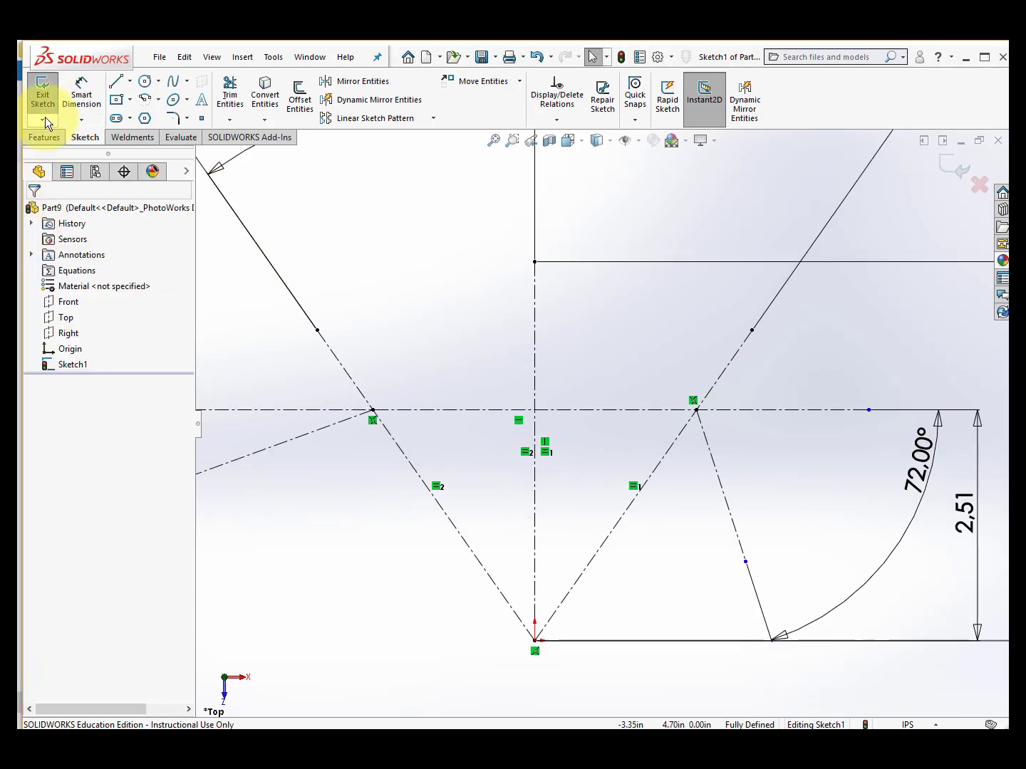
- Sketch a centerpoint arc centered on the left intersection, from the left slanted centerline's upper endpoint to the lower-left centerline
scroll(557, 475, up, 2)
scroll(570, 484, up, 4)
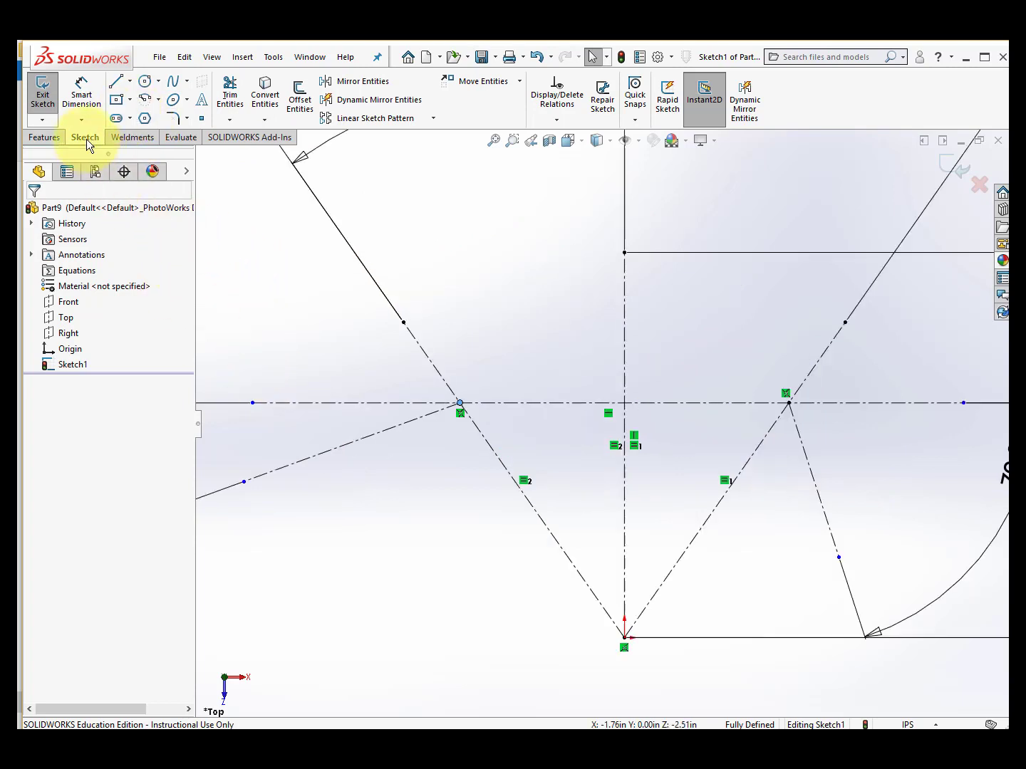
click(144, 102)
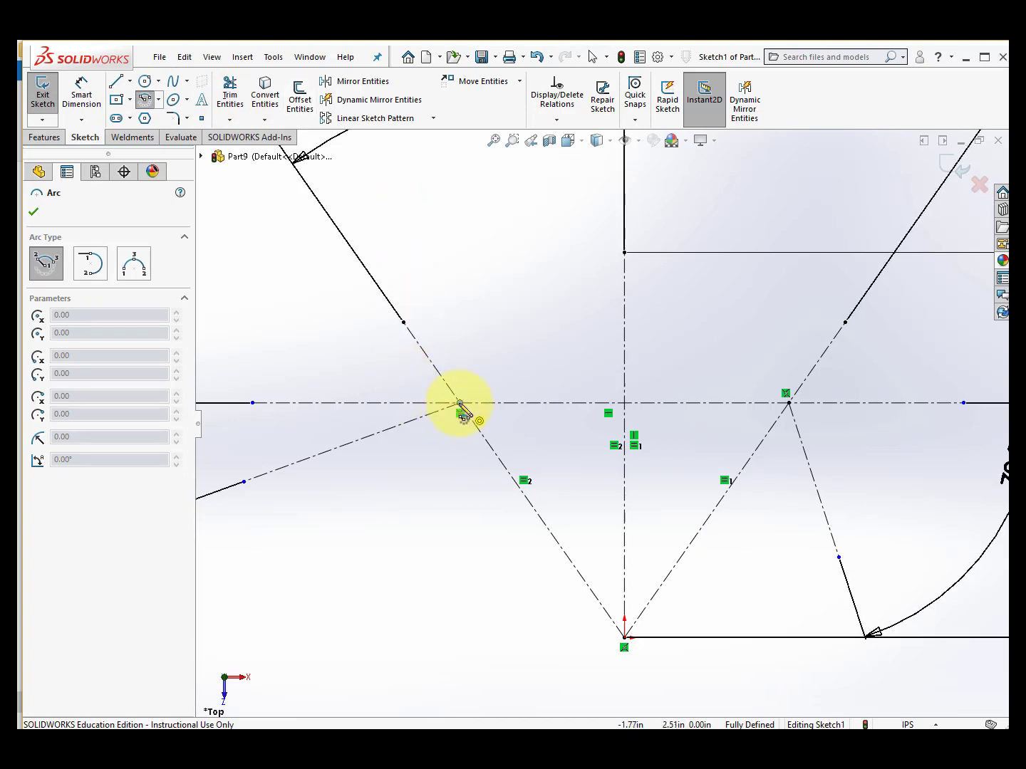
click(459, 403)
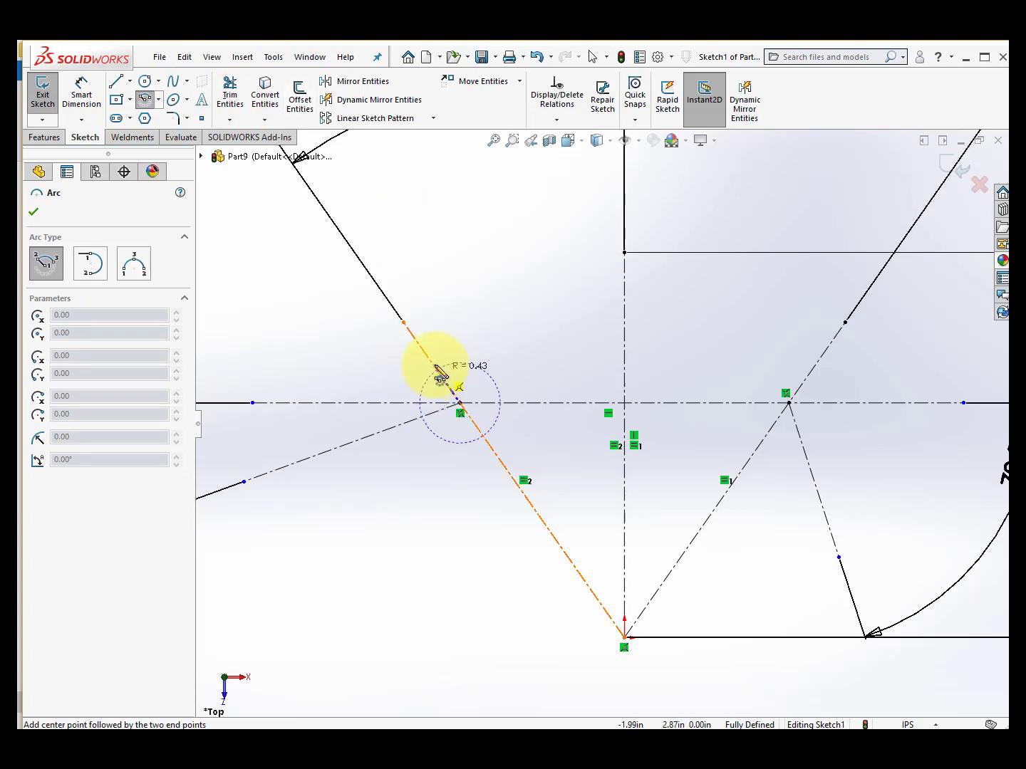
click(403, 323)
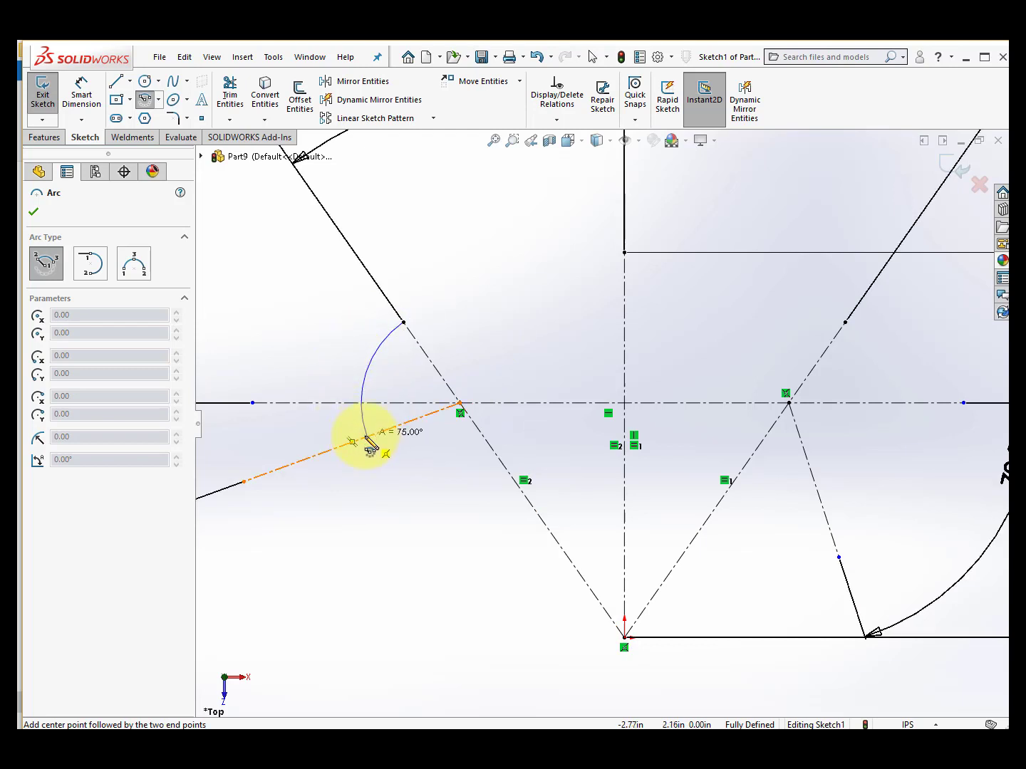
click(367, 439)
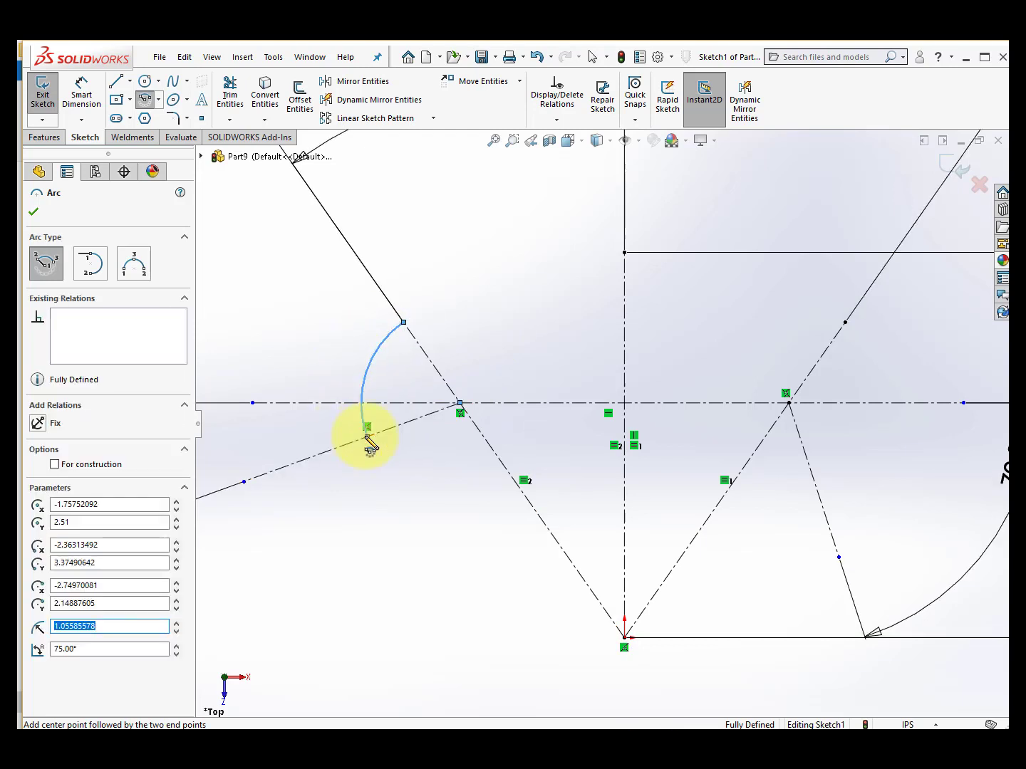
- Sketch a centerpoint arc centered on the origin, from the left arc's upper endpoint to the right slanted centerline, with a 4.12 in radius
scroll(523, 423, up, 2)
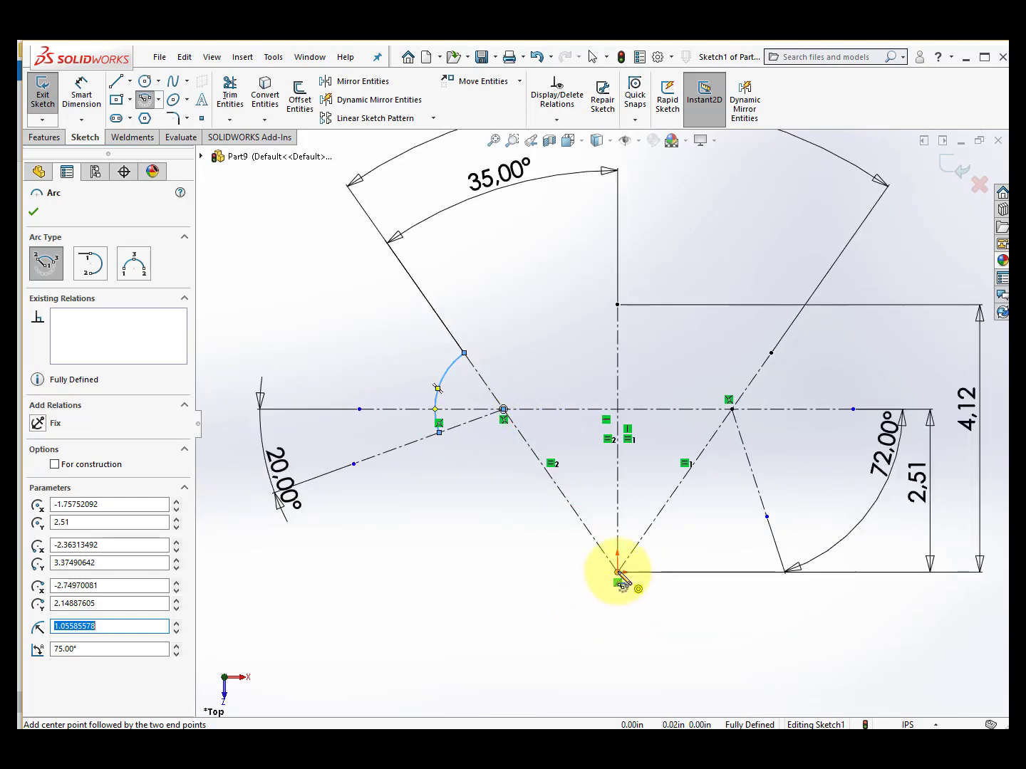
click(617, 574)
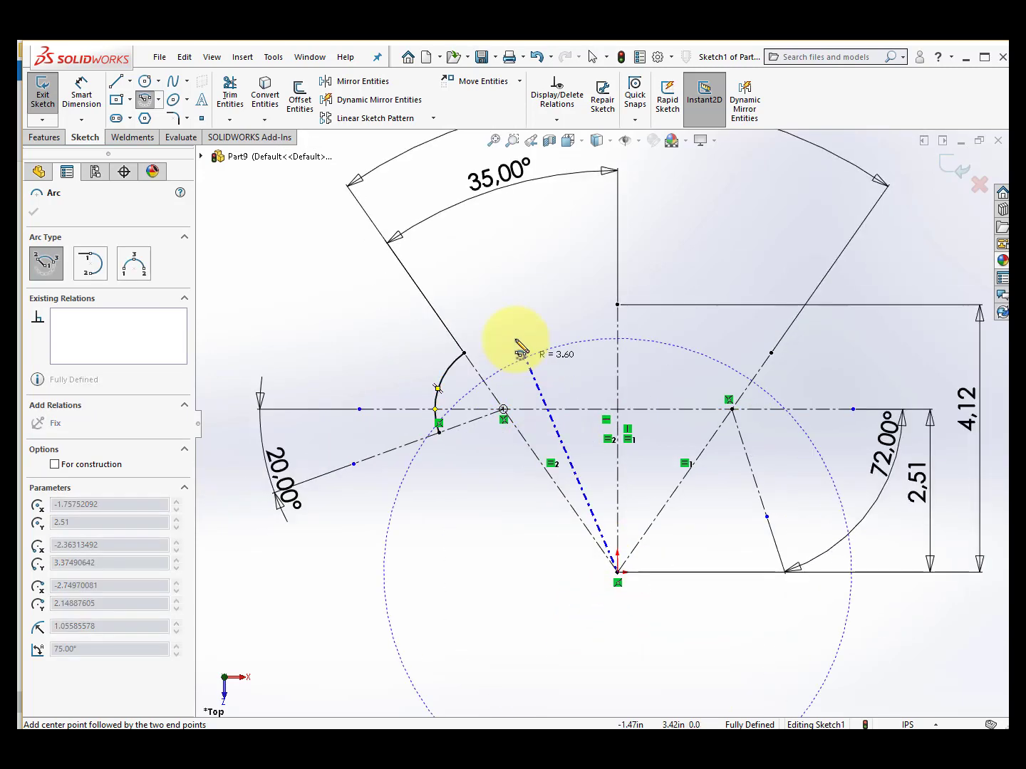
click(465, 353)
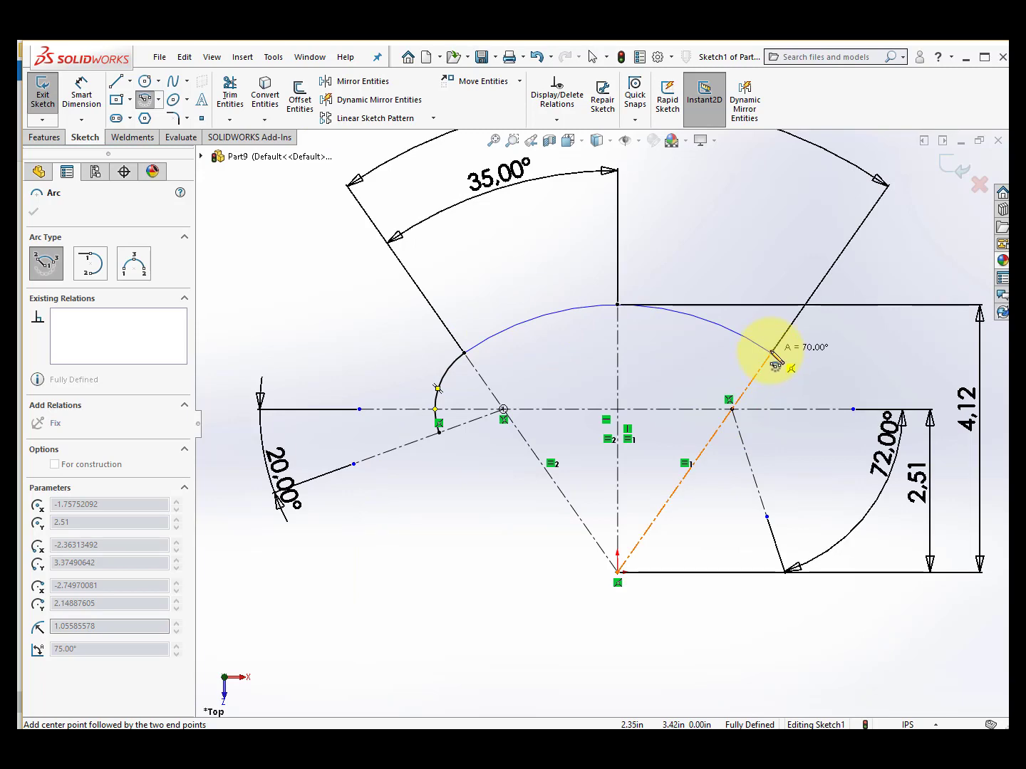
click(774, 364)
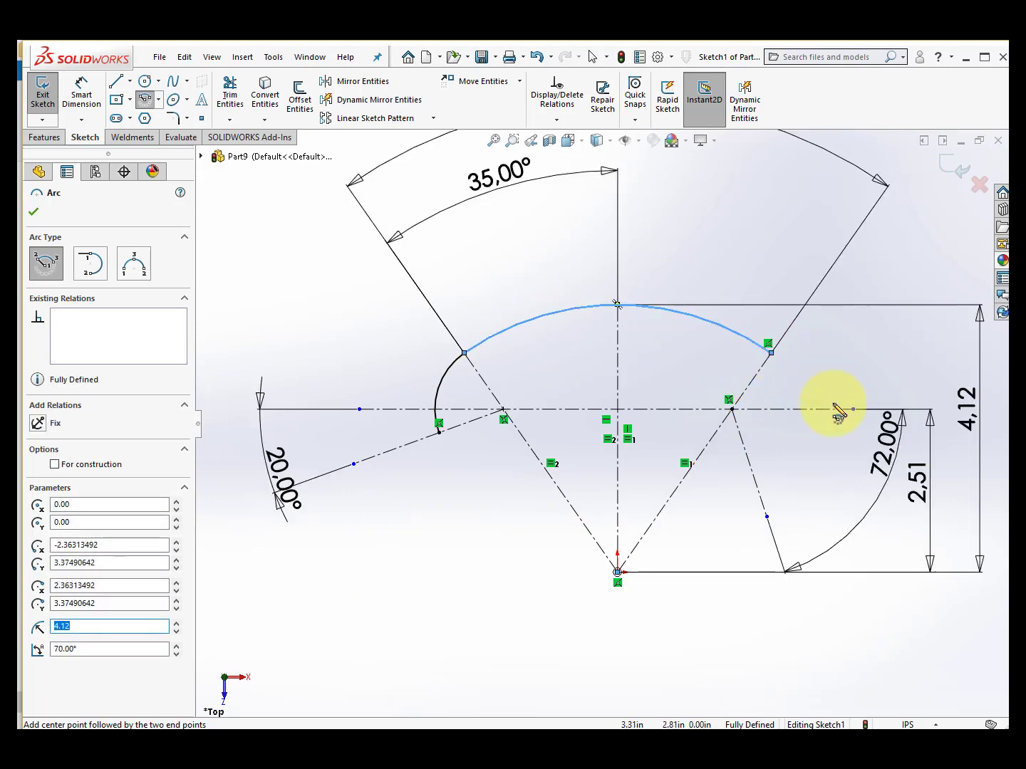
- Sketch a centerpoint arc centered on the right intersection, from the large top arc's right endpoint clockwise to the 72-degree centerline
scroll(794, 394, down, 4)
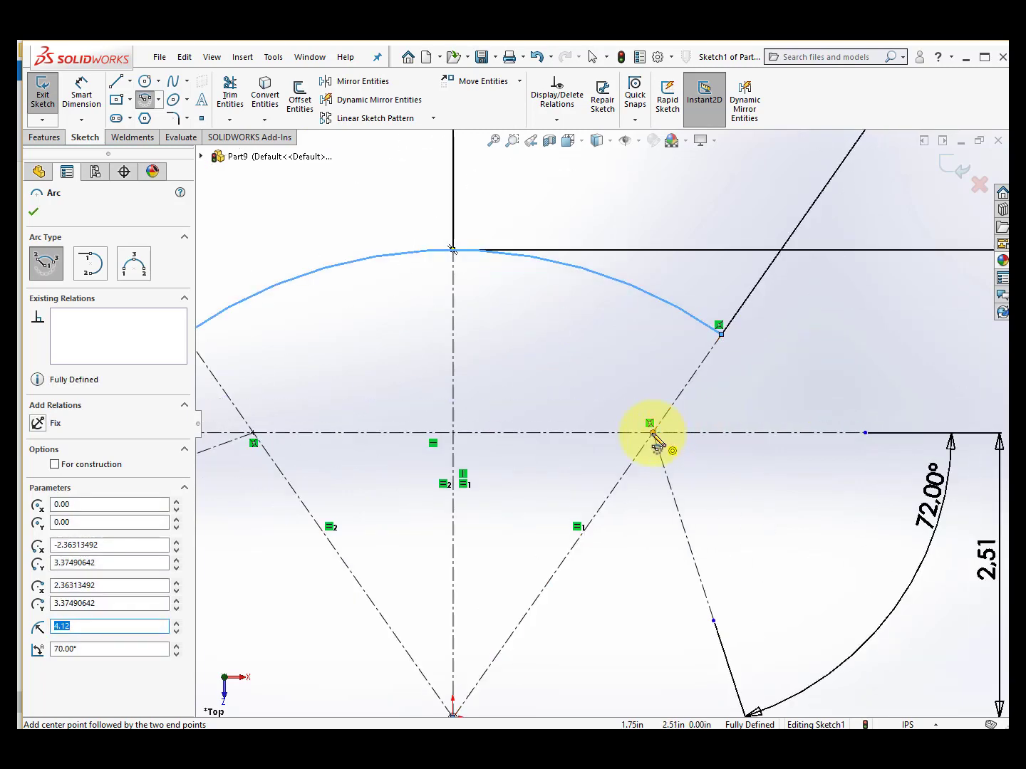
click(651, 433)
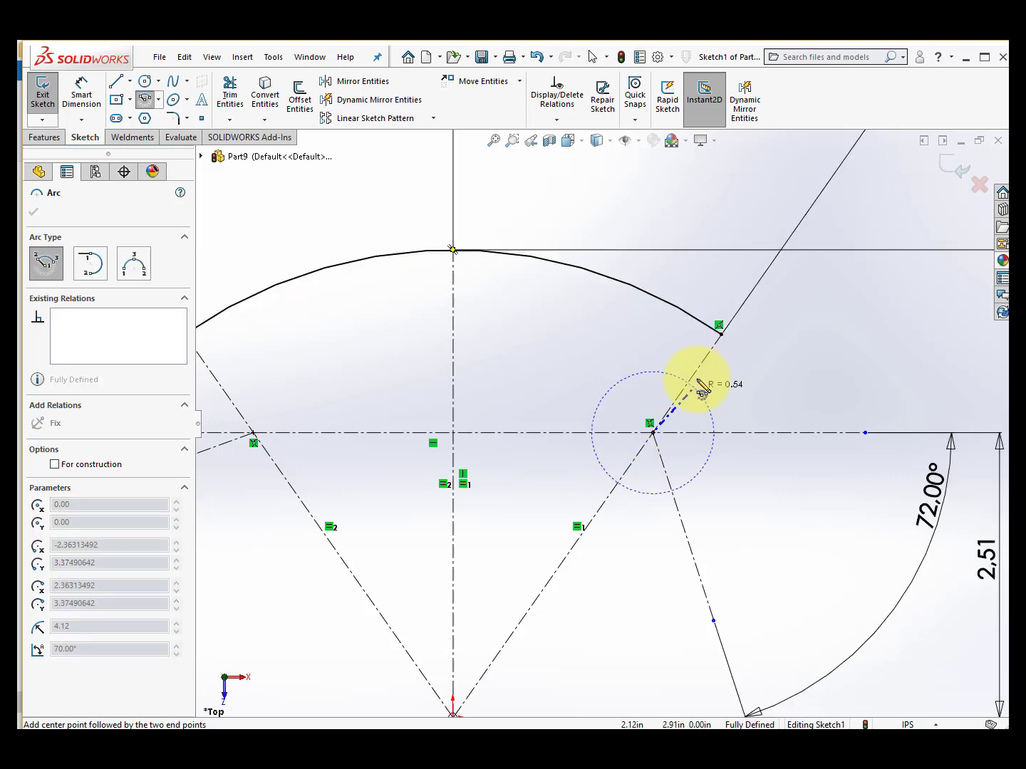
click(721, 335)
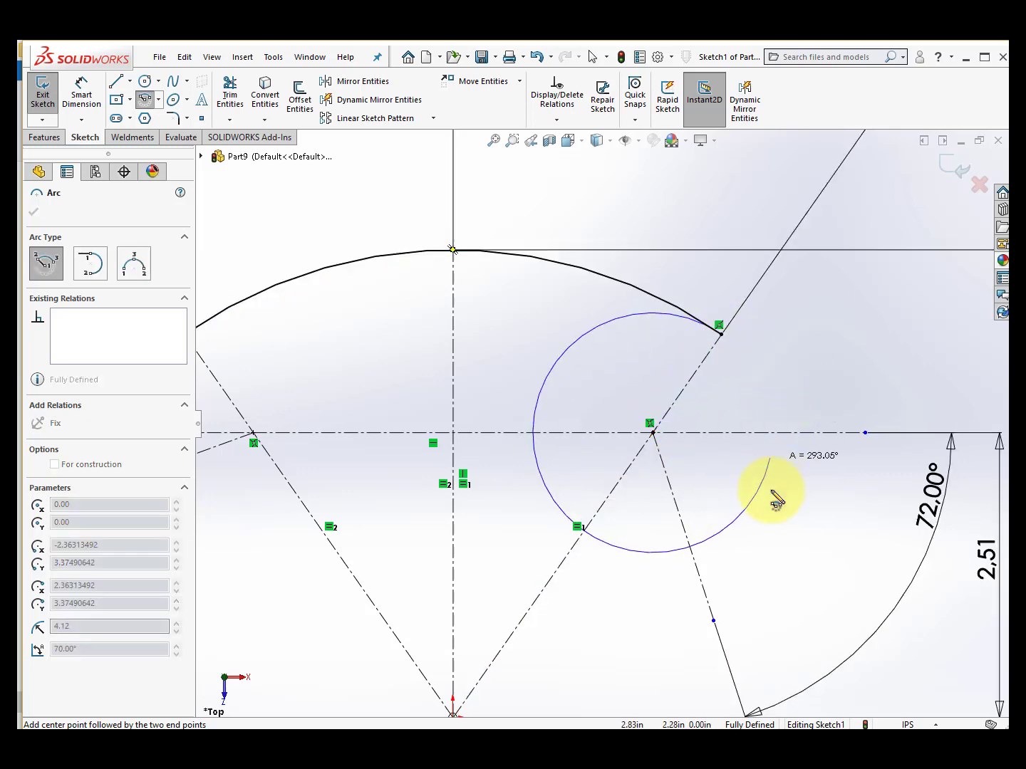
click(690, 549)
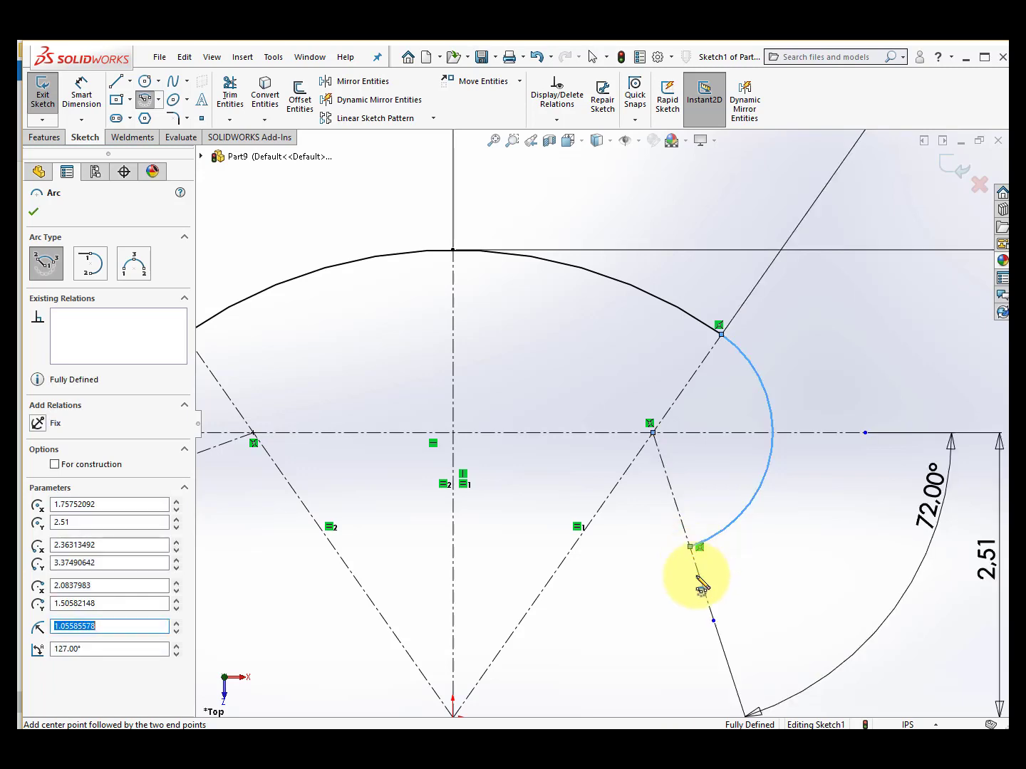
- Sketch a line about 0.47 in long from the left arc's lower endpoint outward along the 20-degree centerline, continued by a perpendicular line running down
scroll(734, 588, down, 3)
scroll(745, 587, up, 4)
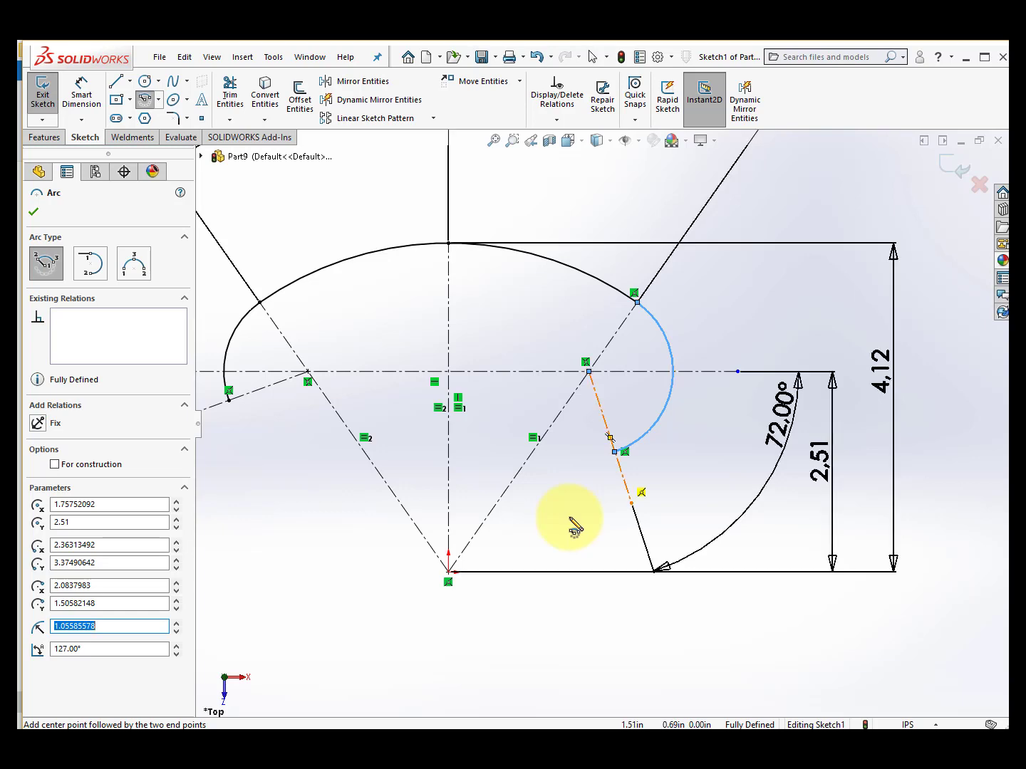
scroll(443, 467, up, 3)
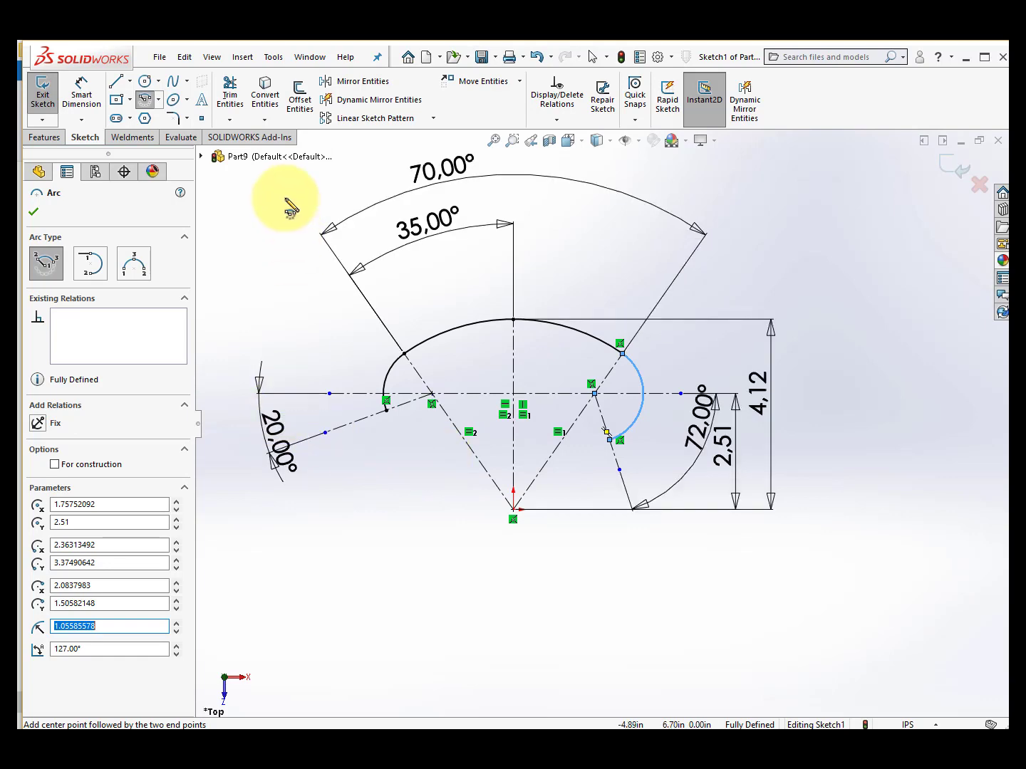
scroll(286, 211, down, 2)
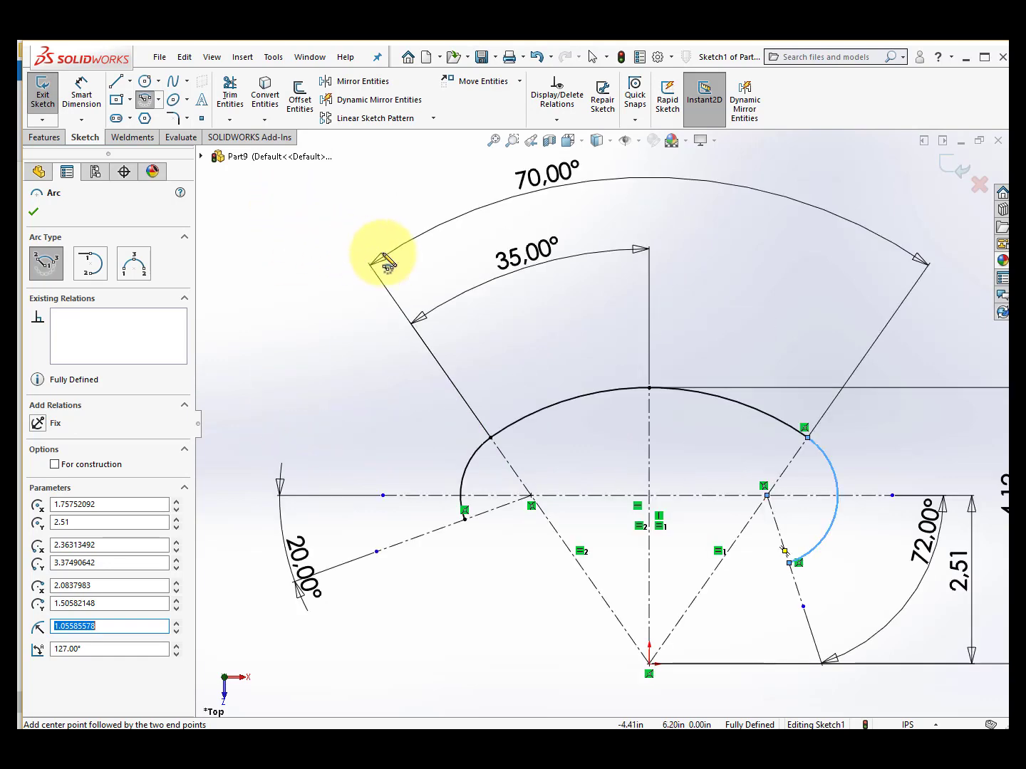
click(119, 86)
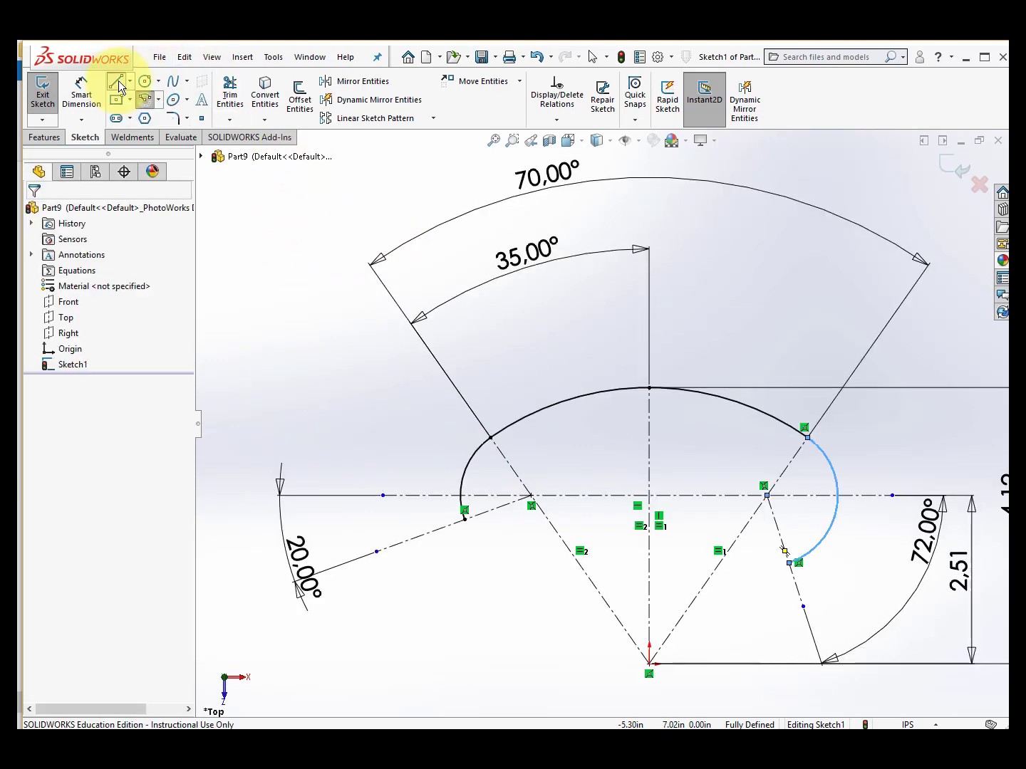
scroll(411, 591, down, 2)
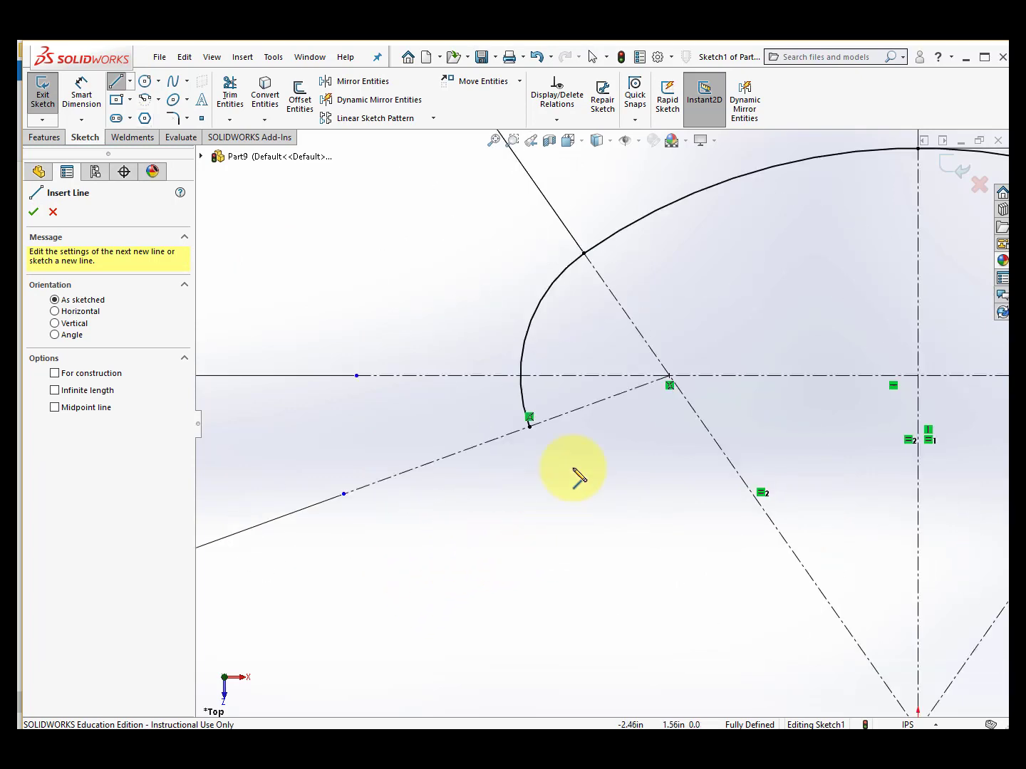
click(529, 426)
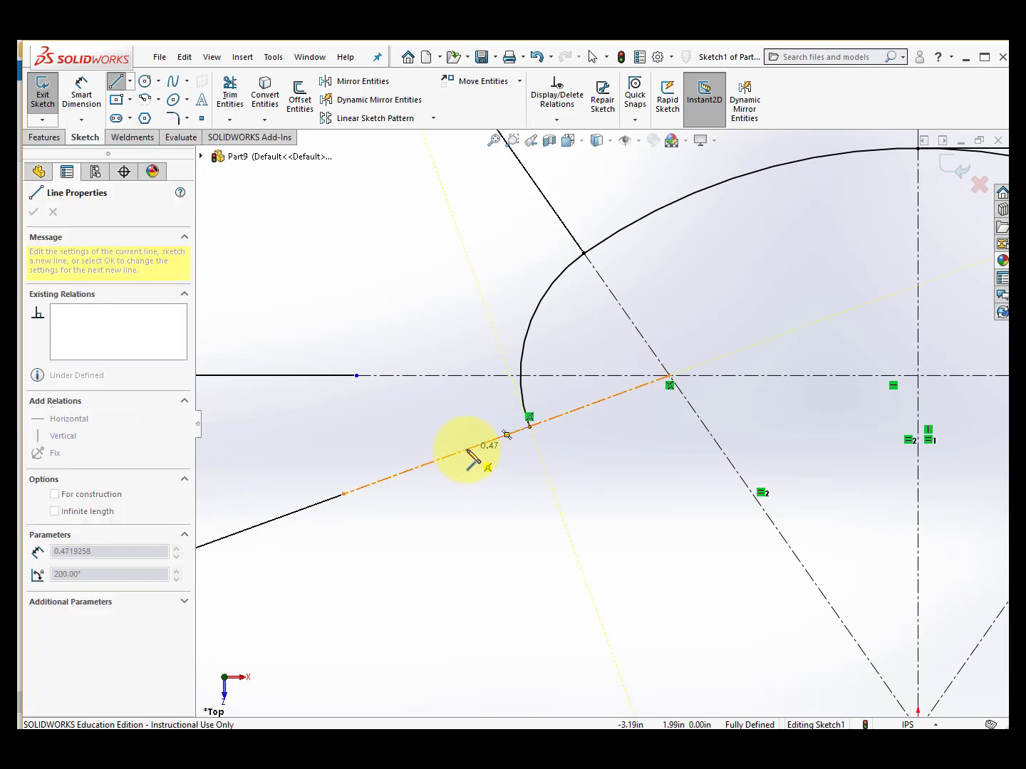
click(466, 449)
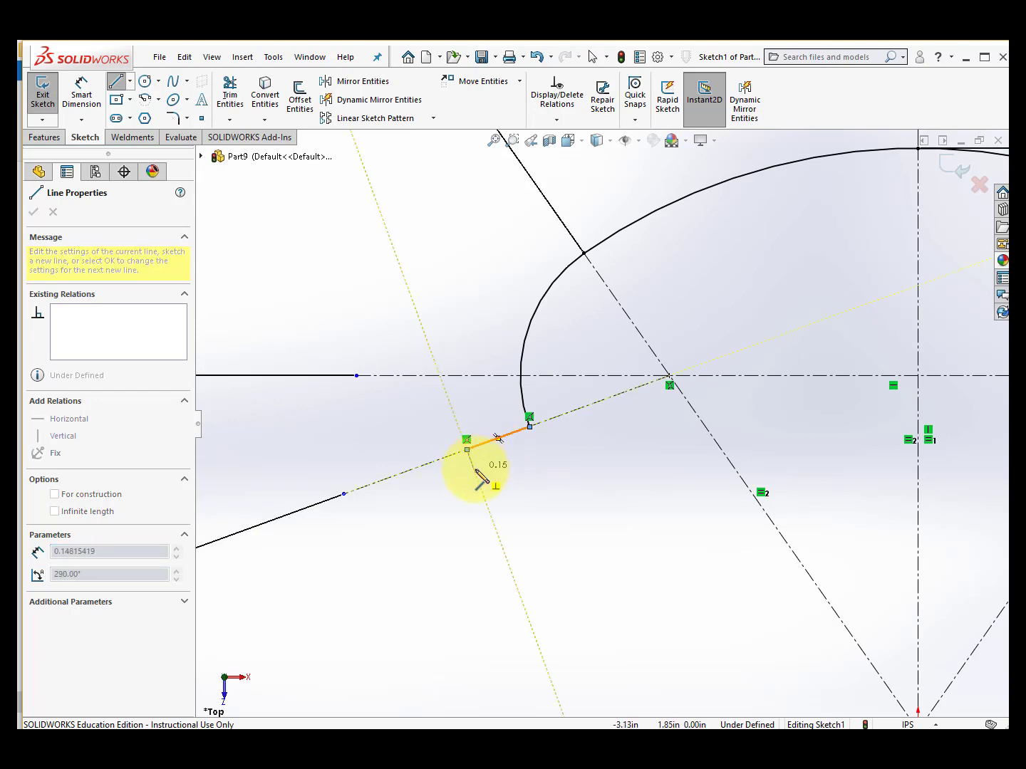
click(503, 549)
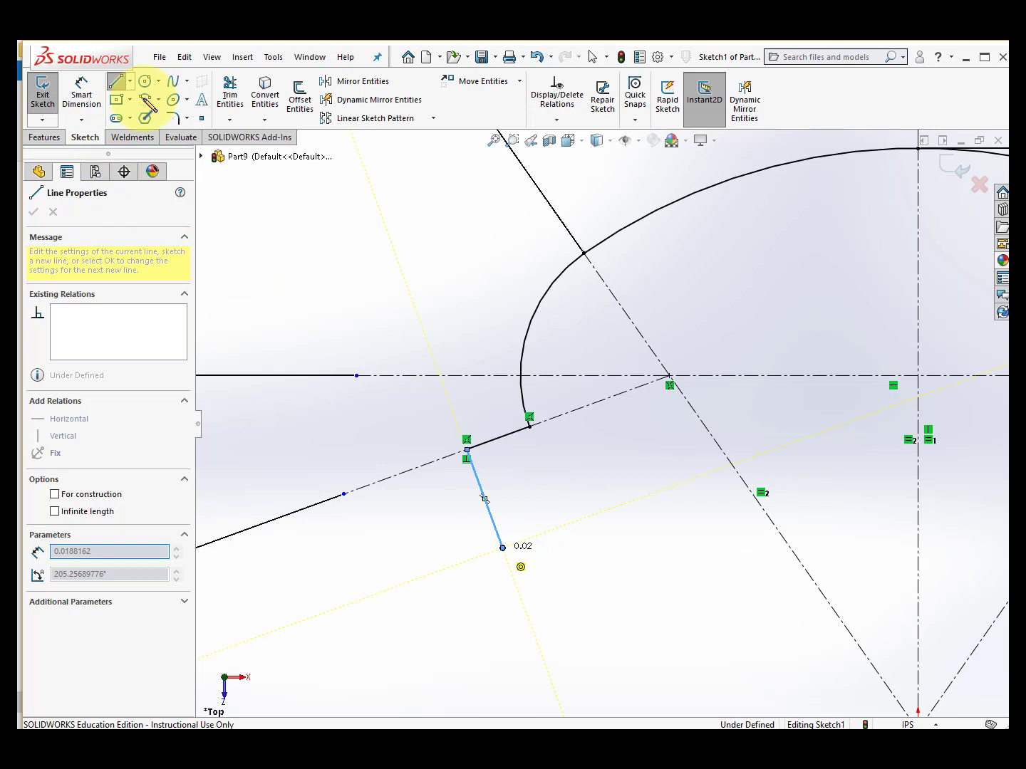
- Sketch a centerpoint arc of about 0.33 in radius and 92 degrees from the perpendicular line's lower endpoint, curving down toward the origin's side
click(145, 99)
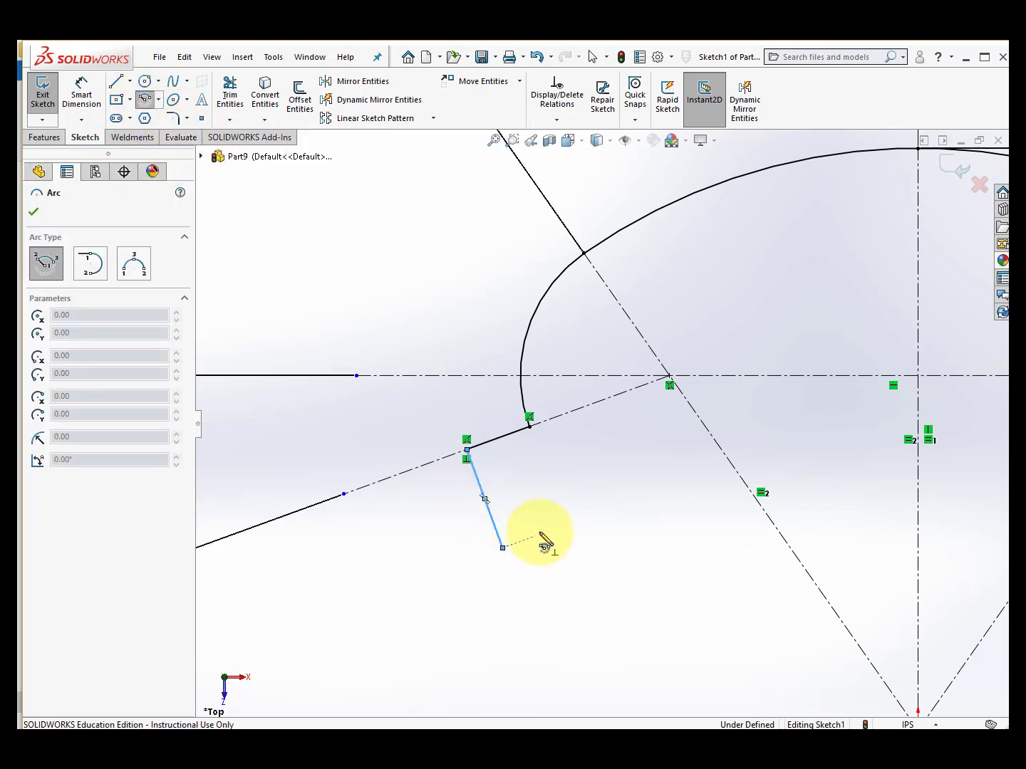
click(503, 548)
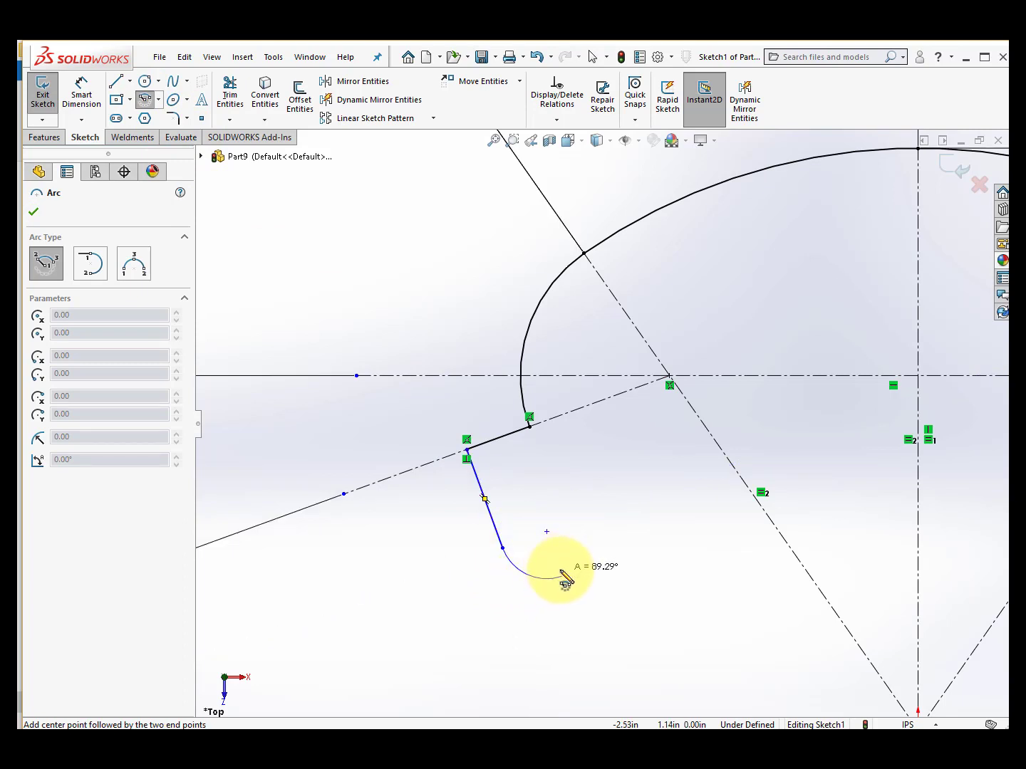
click(564, 576)
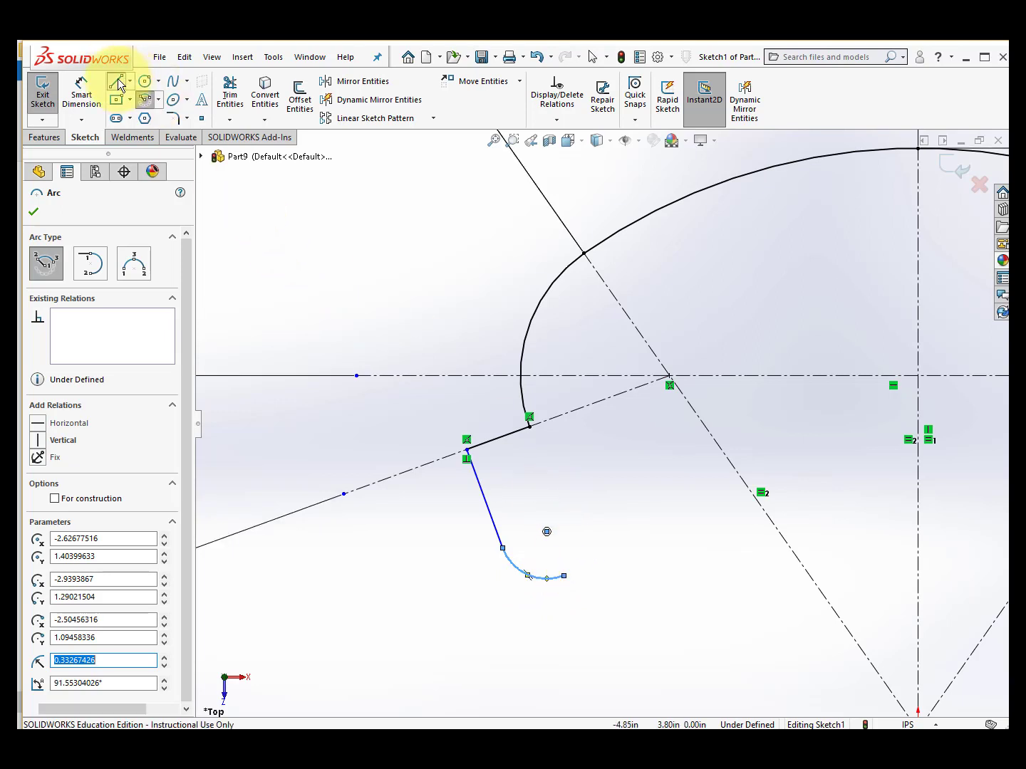
- Sketch a line about 0.41 in long from the small arc's free endpoint, parallel to the short line on the 20-degree centerline
click(118, 85)
click(582, 591)
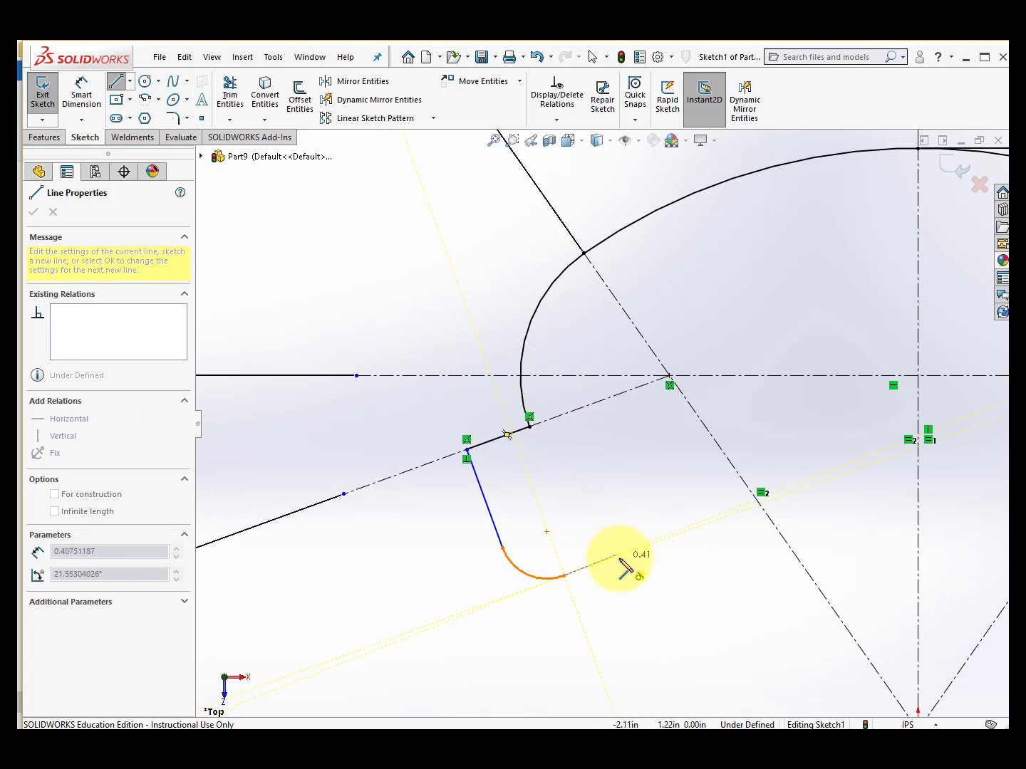
click(618, 560)
key(Escape)
scroll(673, 583, down, 6)
key(Escape)
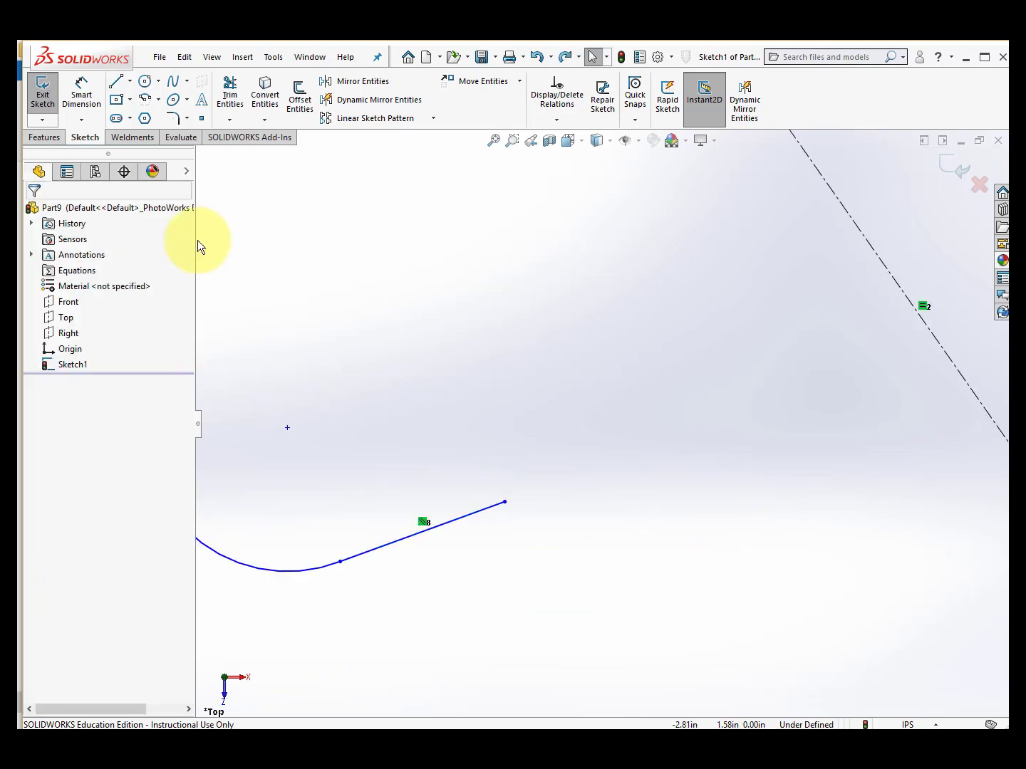
- Sketch a centerpoint arc of about 0.13 in radius and 71 degrees from the new line's free endpoint, curving over and downward
click(145, 101)
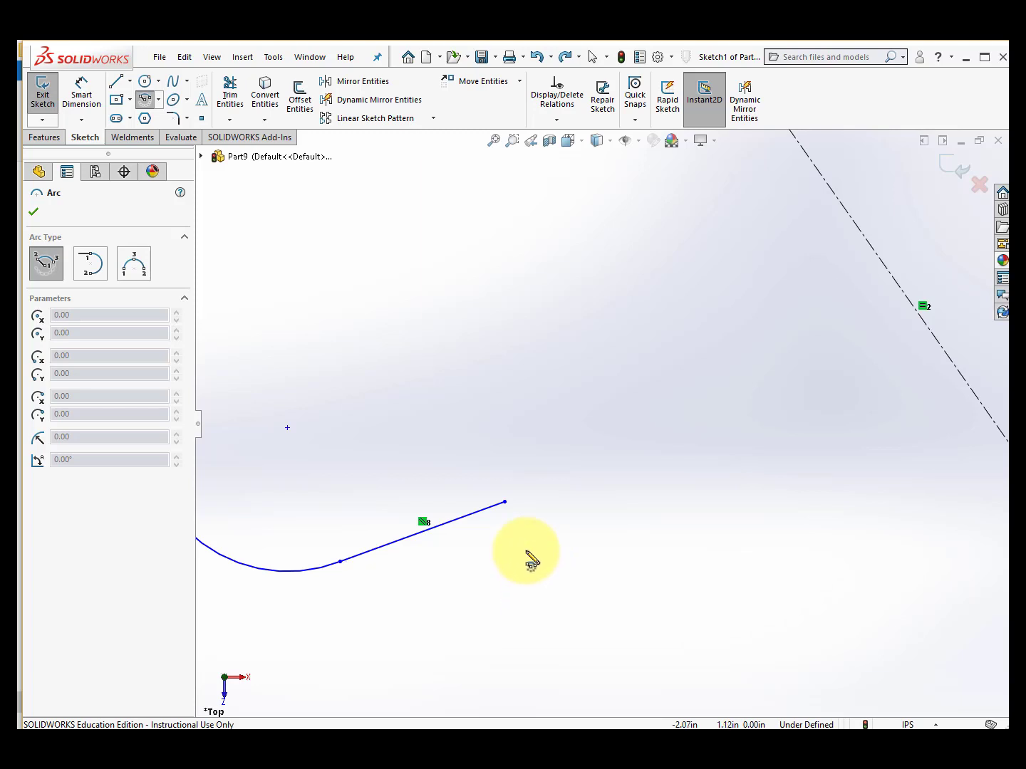
click(523, 554)
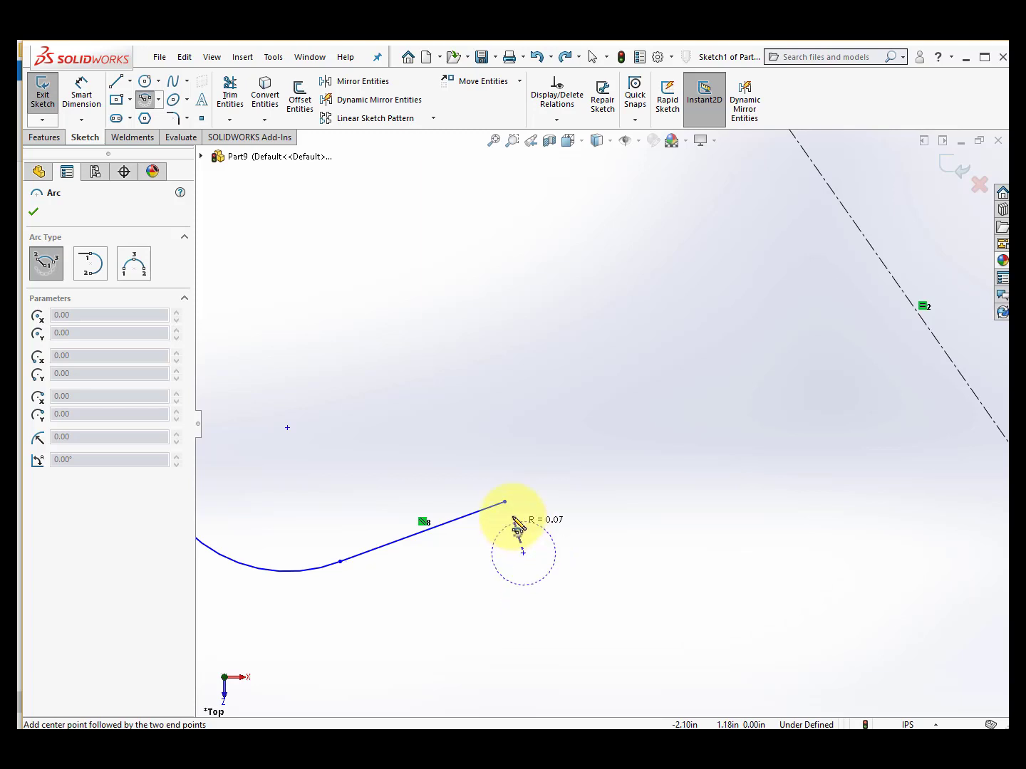
click(505, 502)
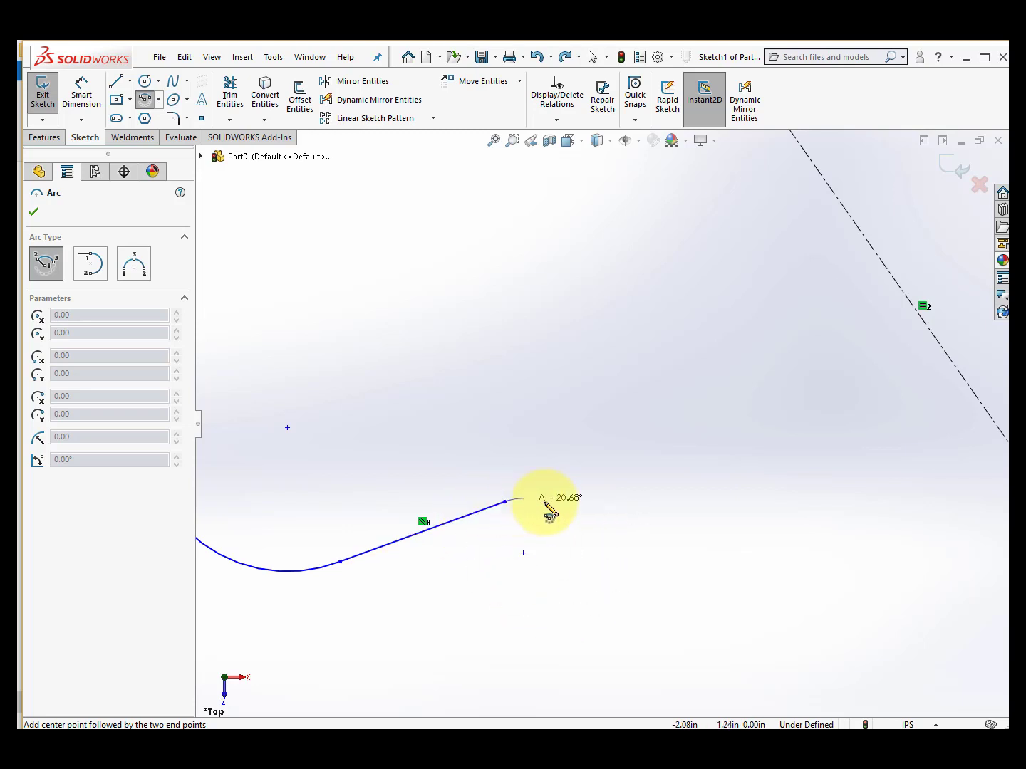
click(567, 519)
- Sketch a centerpoint arc of about 2.38 in radius and 86 degrees, centered where the horizontal and vertical centerlines cross, from the small rounding arc's free endpoint
scroll(584, 523, up, 5)
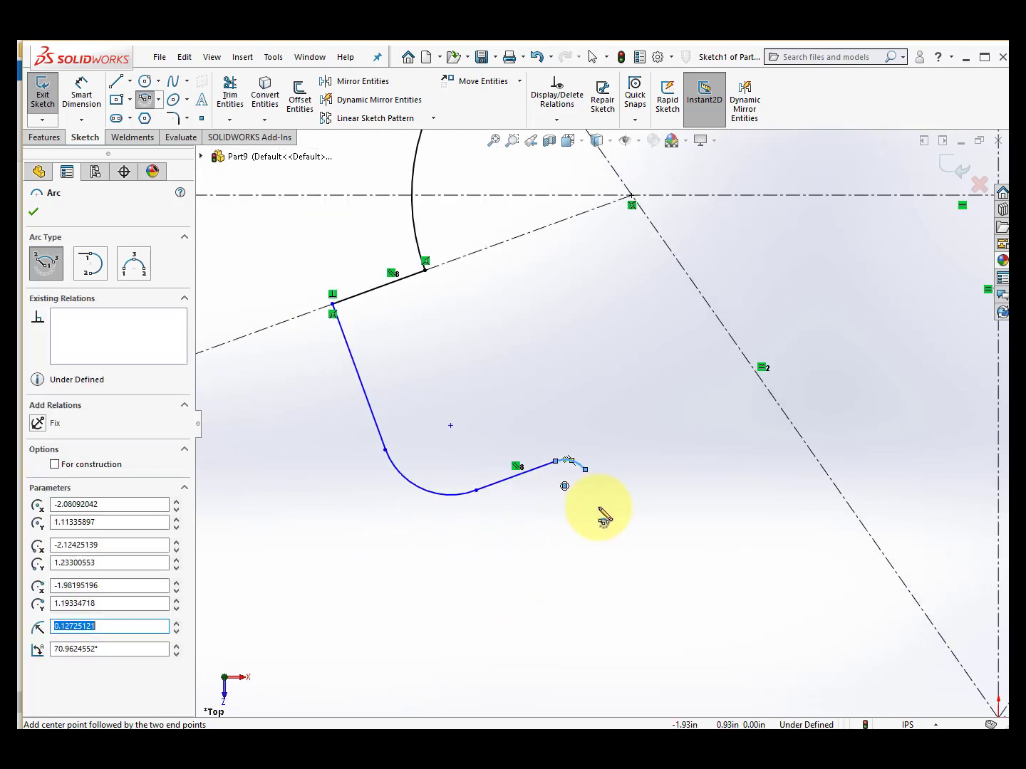
scroll(839, 463, up, 2)
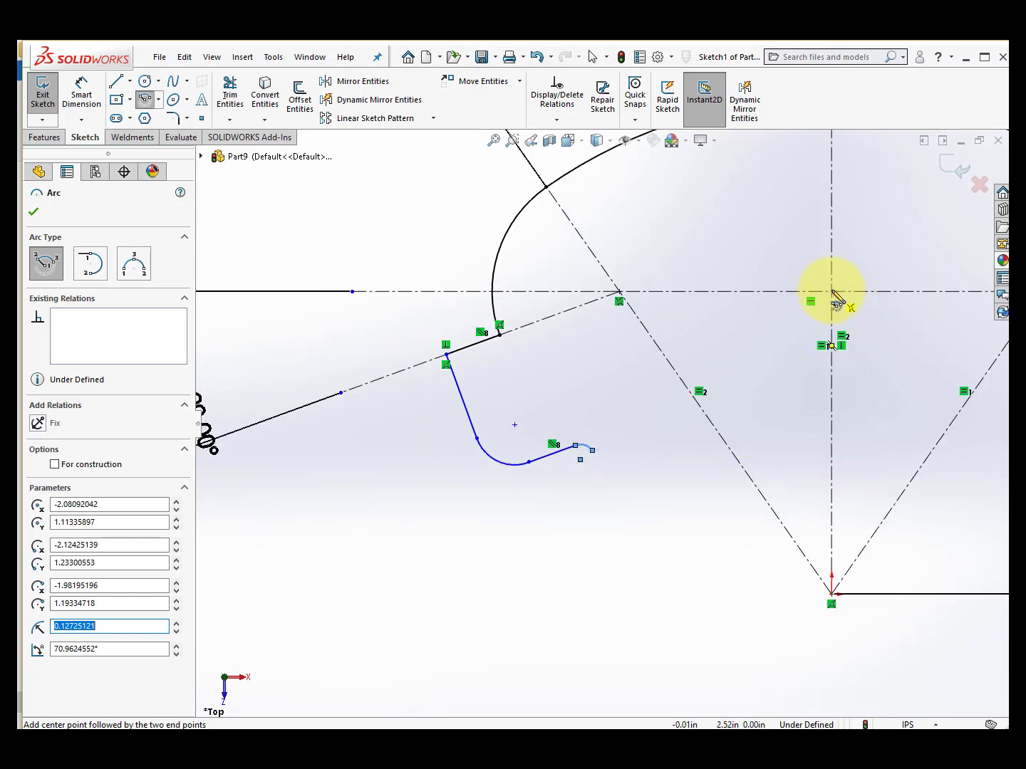
scroll(837, 303, down, 5)
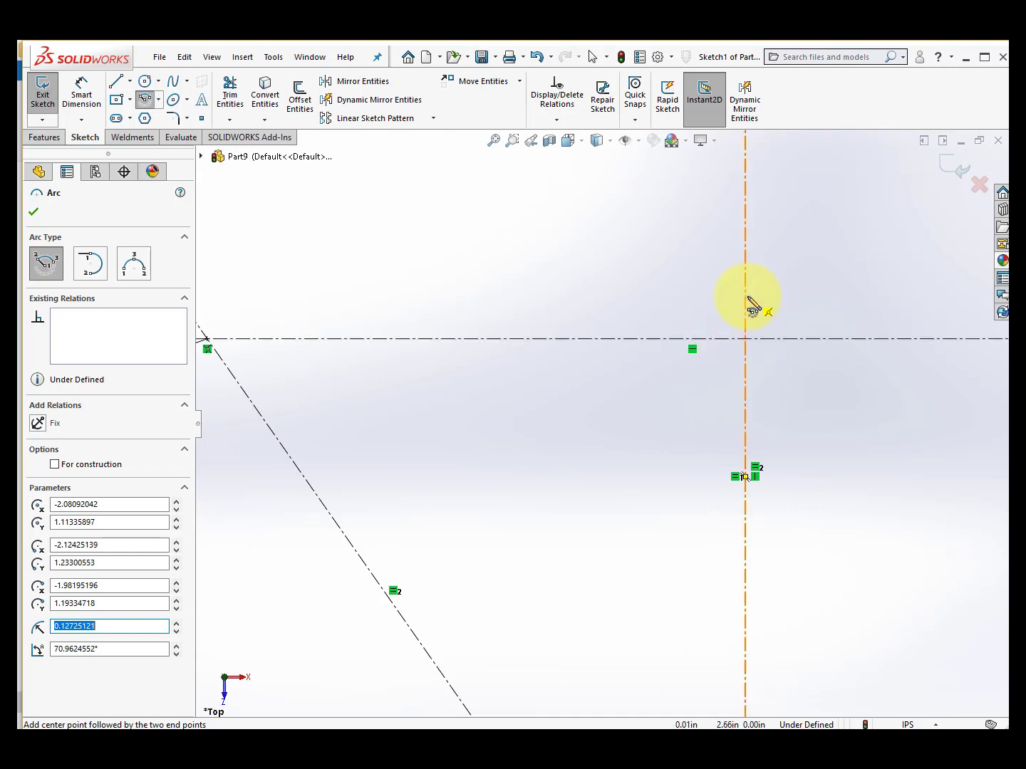
click(746, 340)
scroll(459, 613, up, 3)
scroll(456, 609, up, 2)
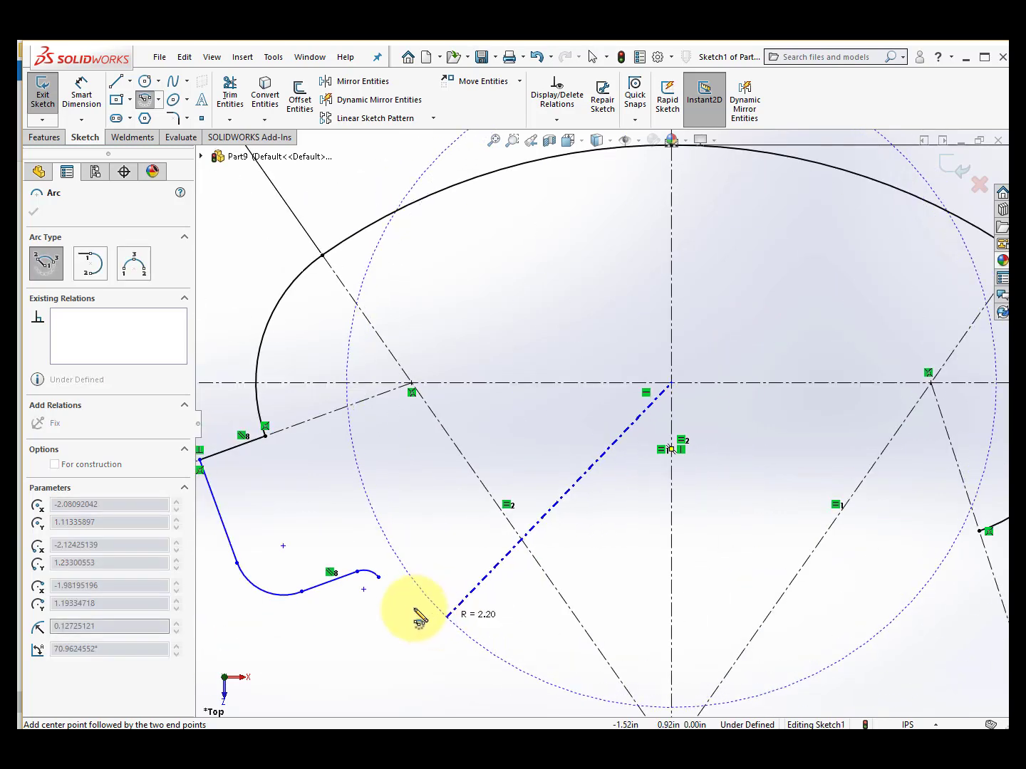
click(377, 575)
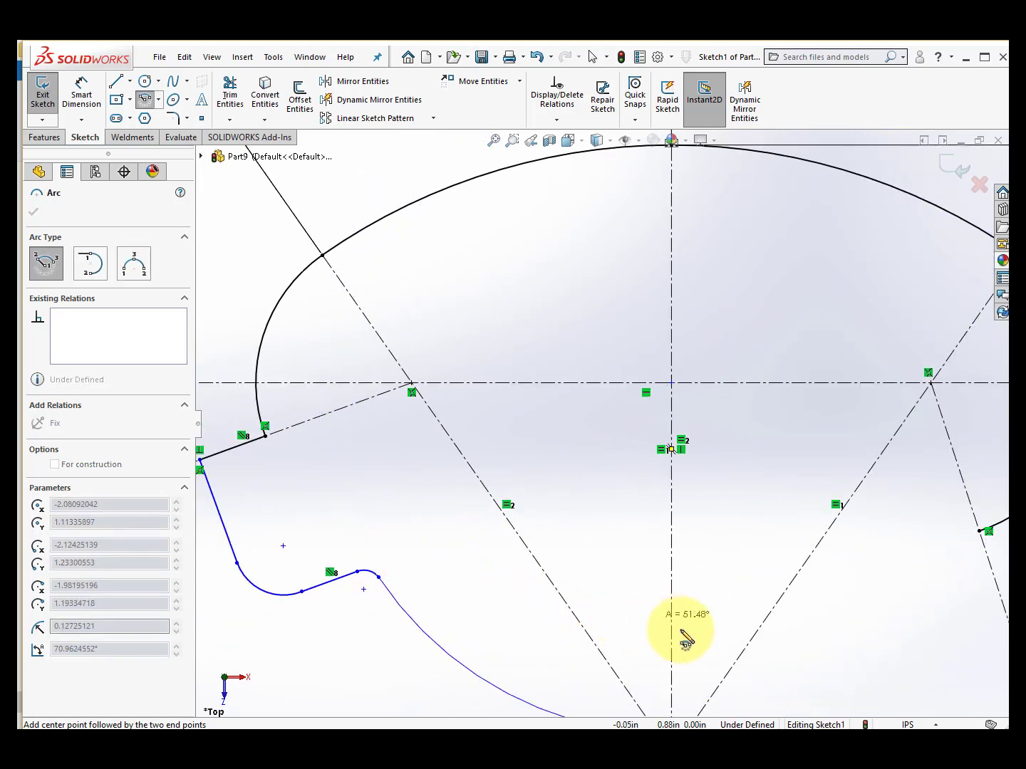
scroll(744, 670, up, 2)
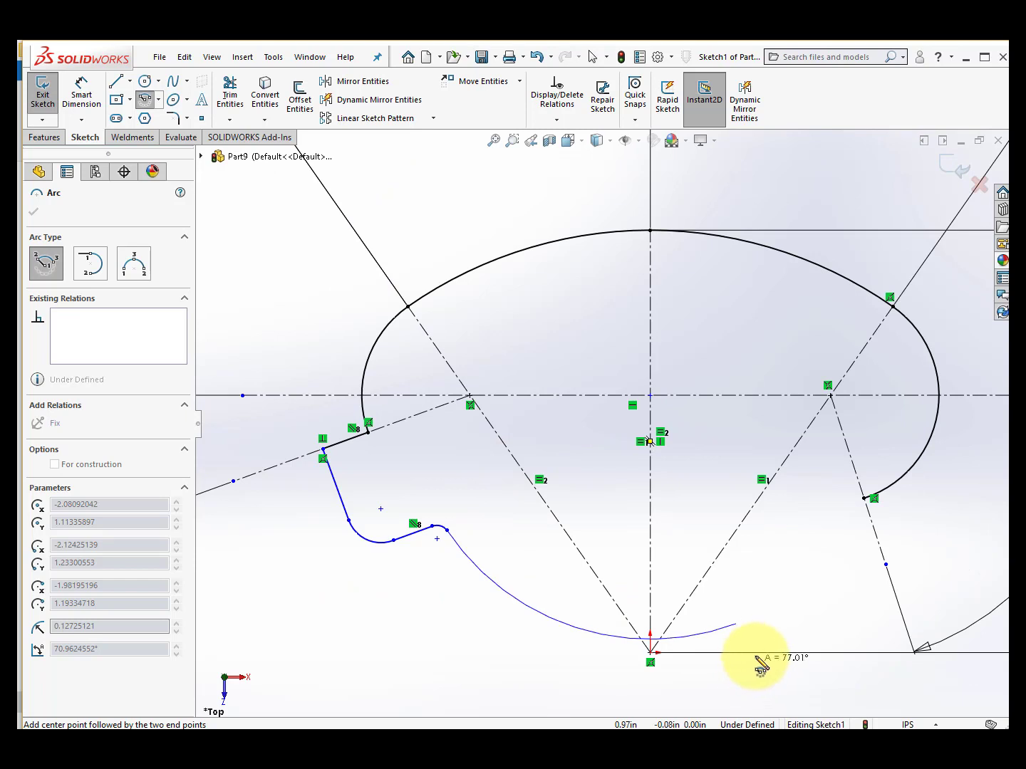
click(792, 643)
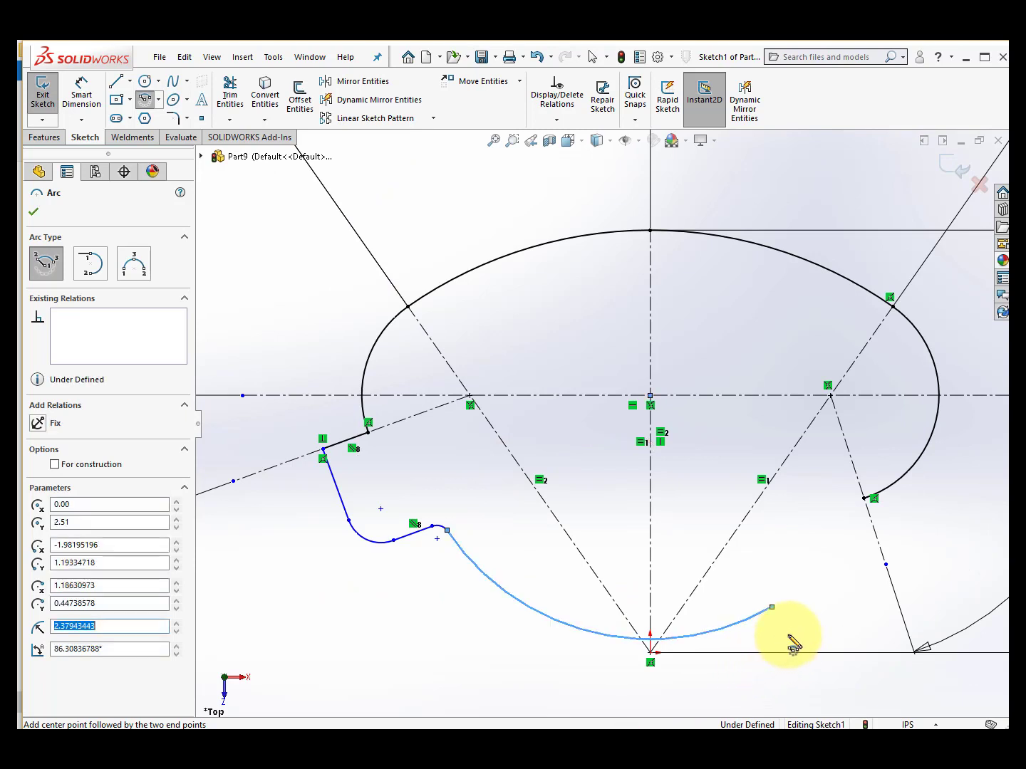
- Close the profile with a line about 0.47 in long from the large lower arc's free endpoint and a 1.31 in line to the right arc's lower endpoint
click(117, 81)
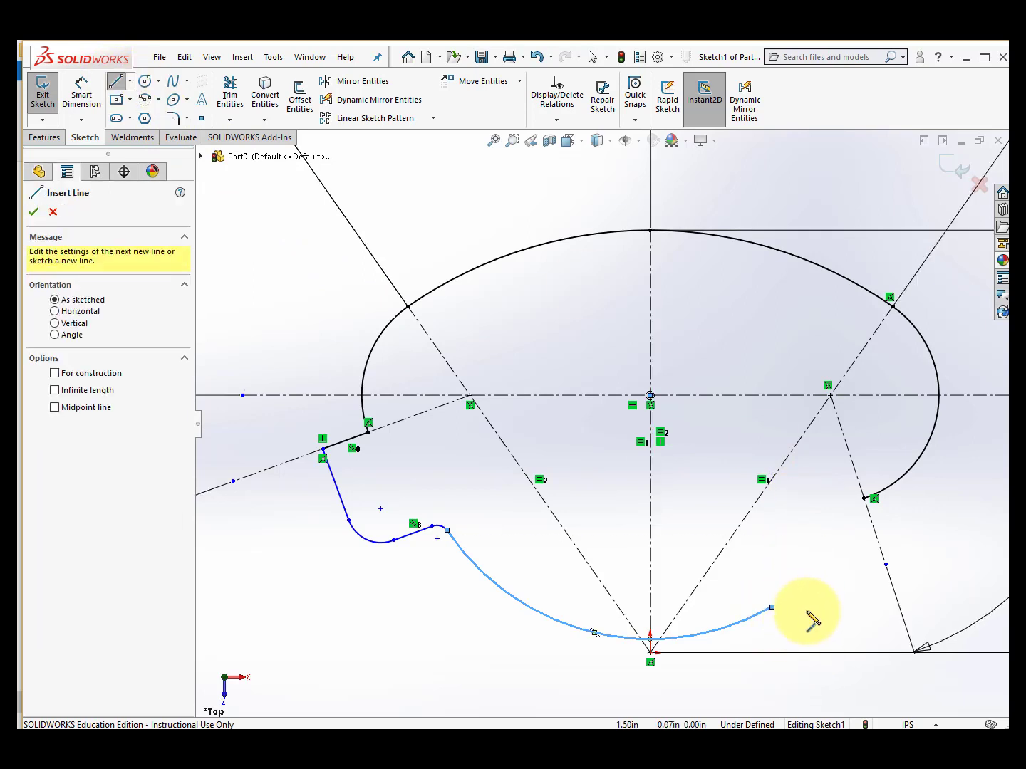
scroll(812, 620, down, 2)
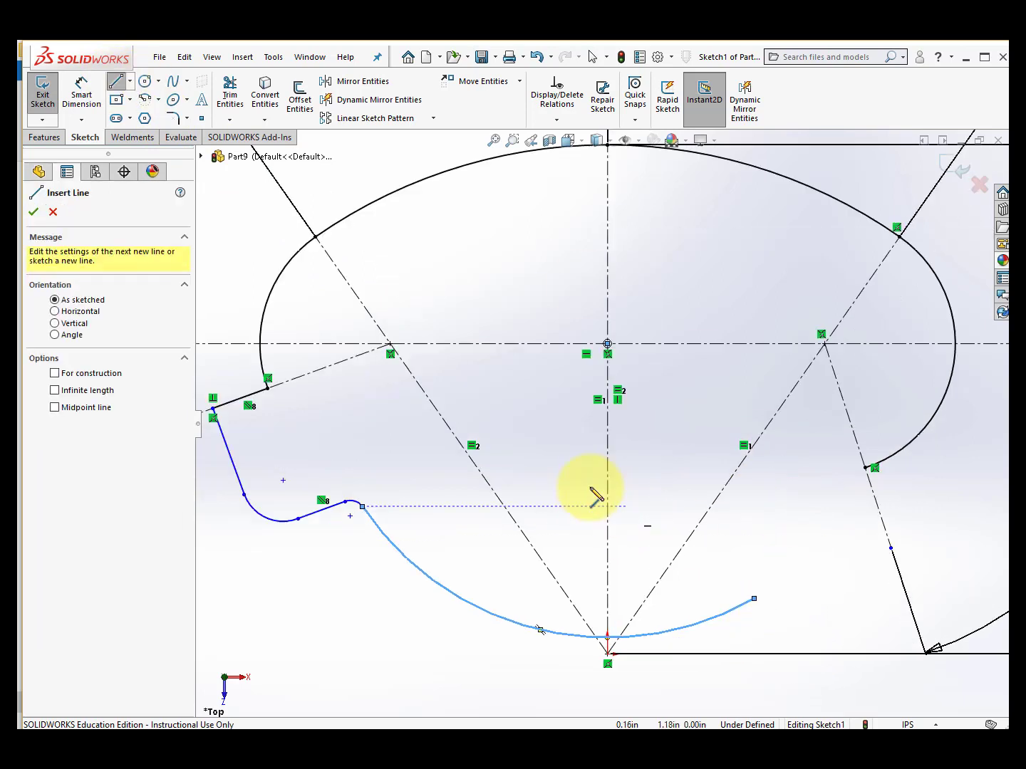
click(753, 600)
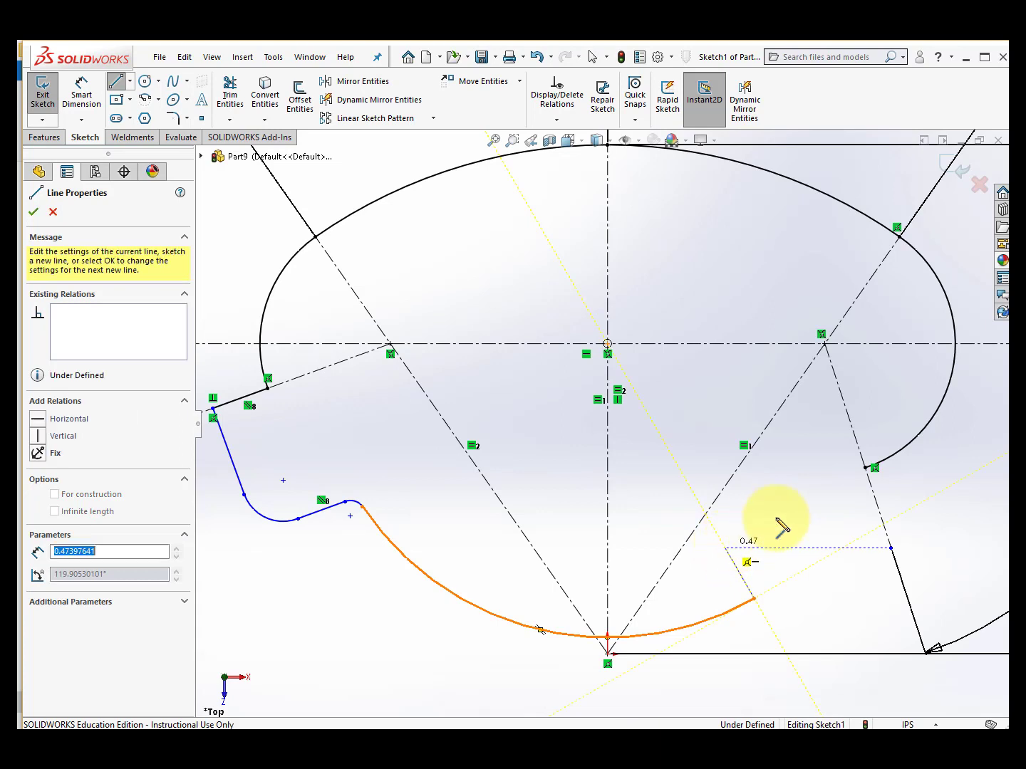
click(724, 548)
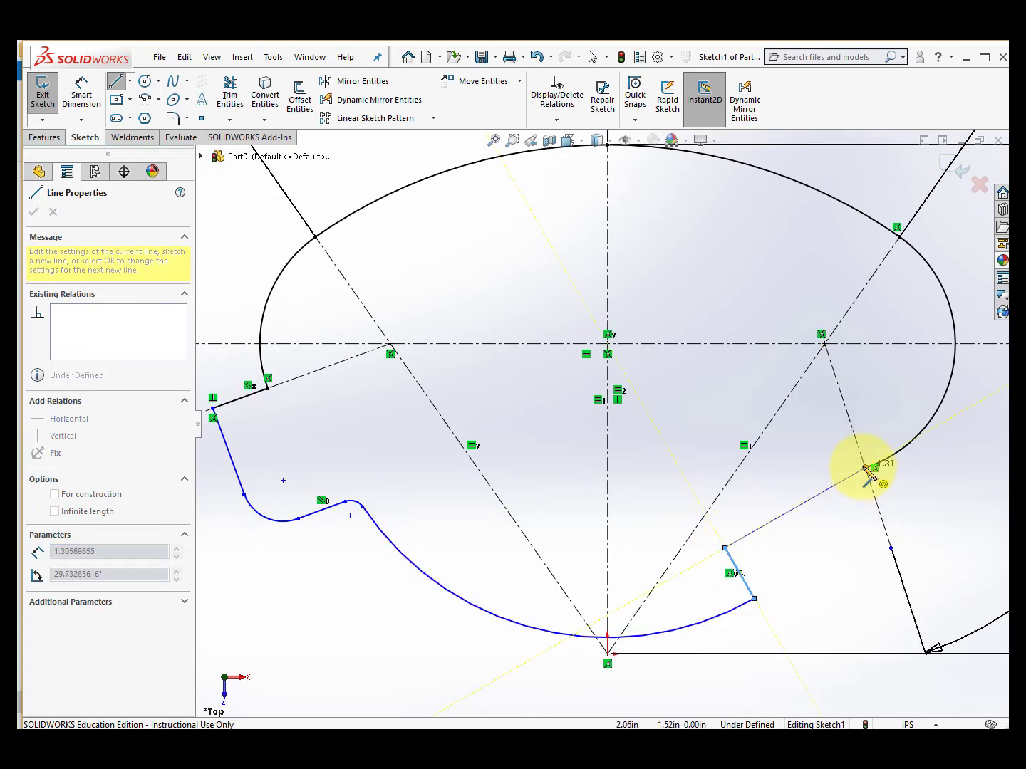
click(867, 471)
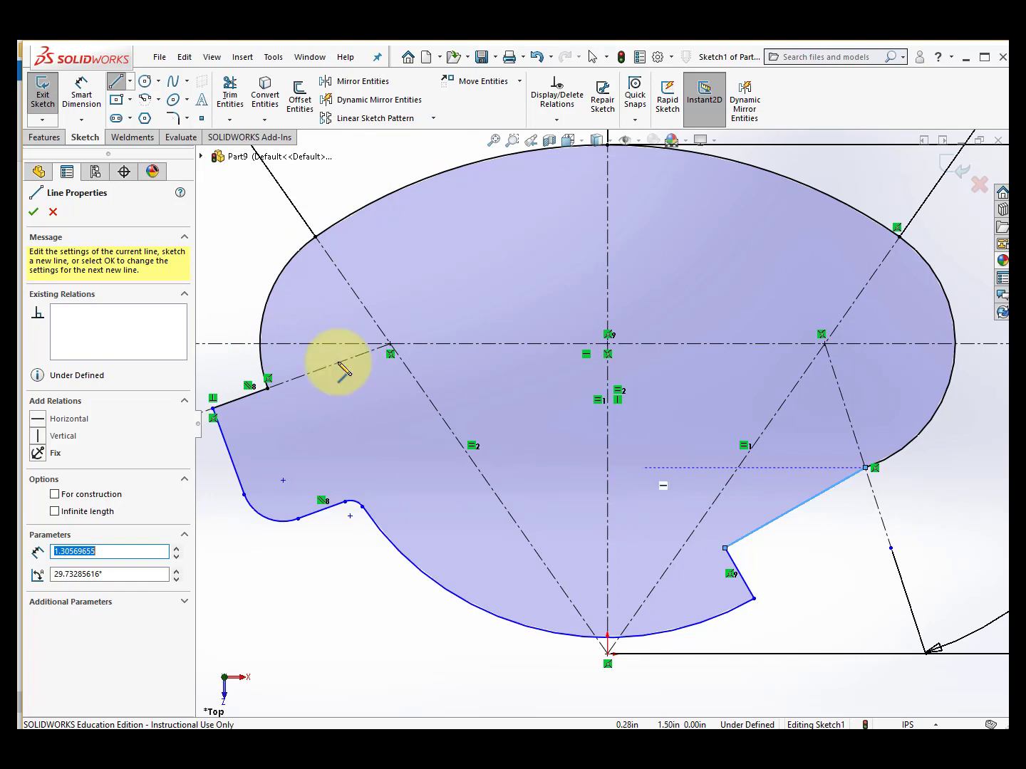
click(34, 212)
scroll(515, 377, up, 3)
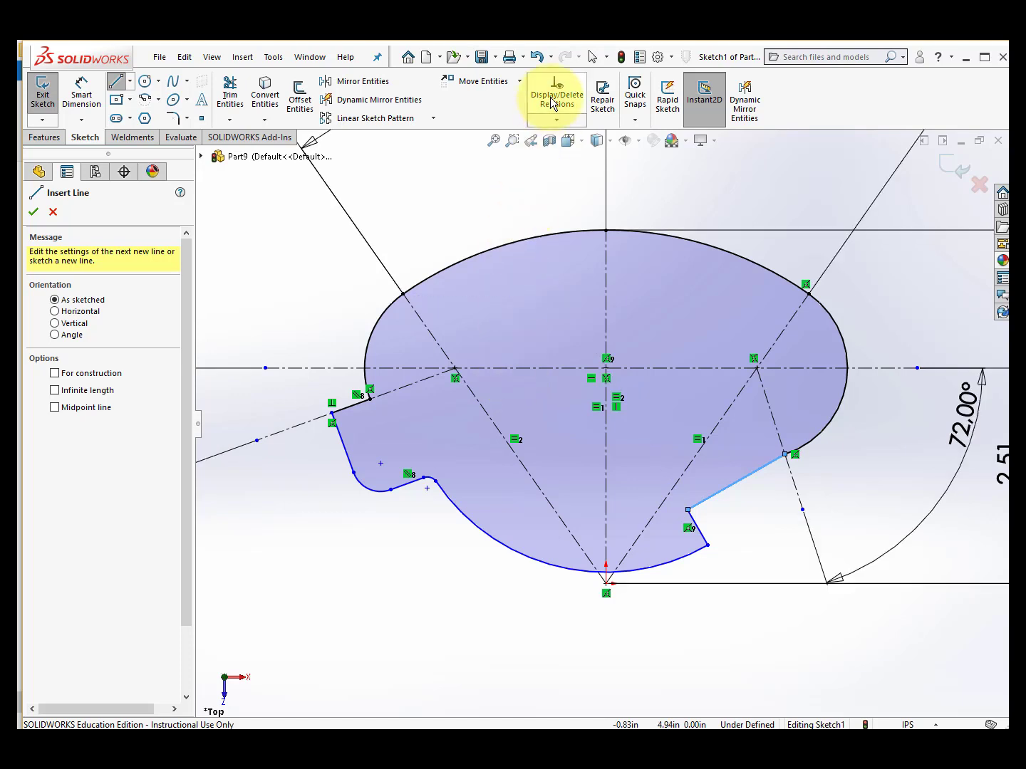
click(32, 213)
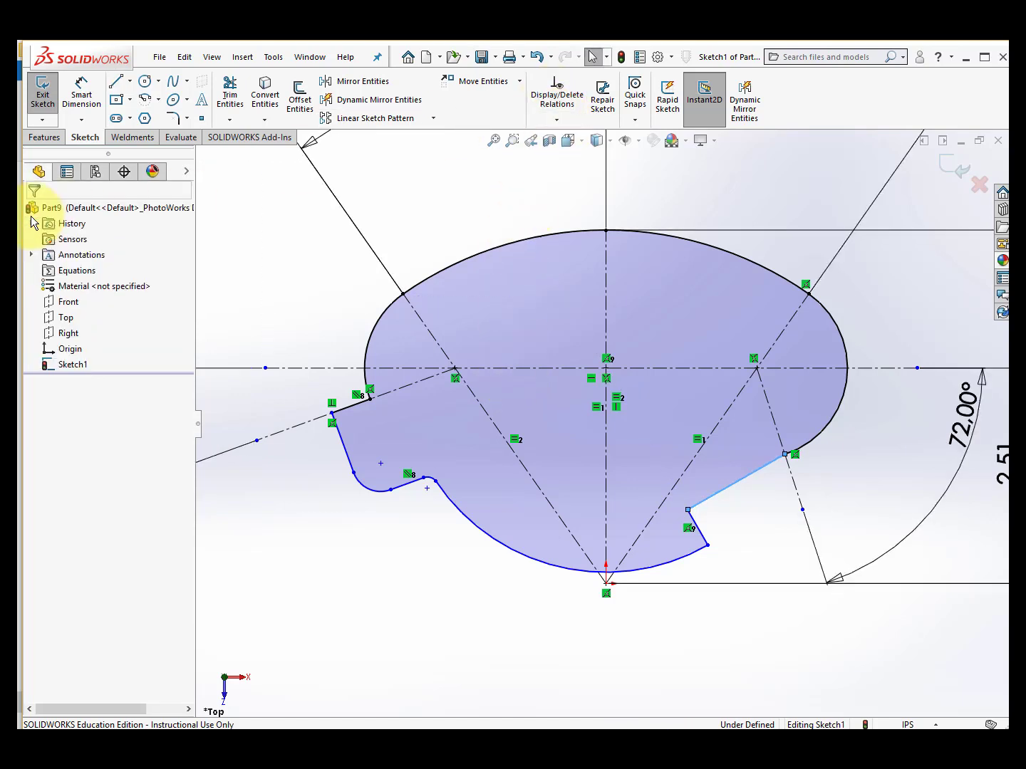
- Add a tangent relation between the long closing line and the right side arc
click(555, 121)
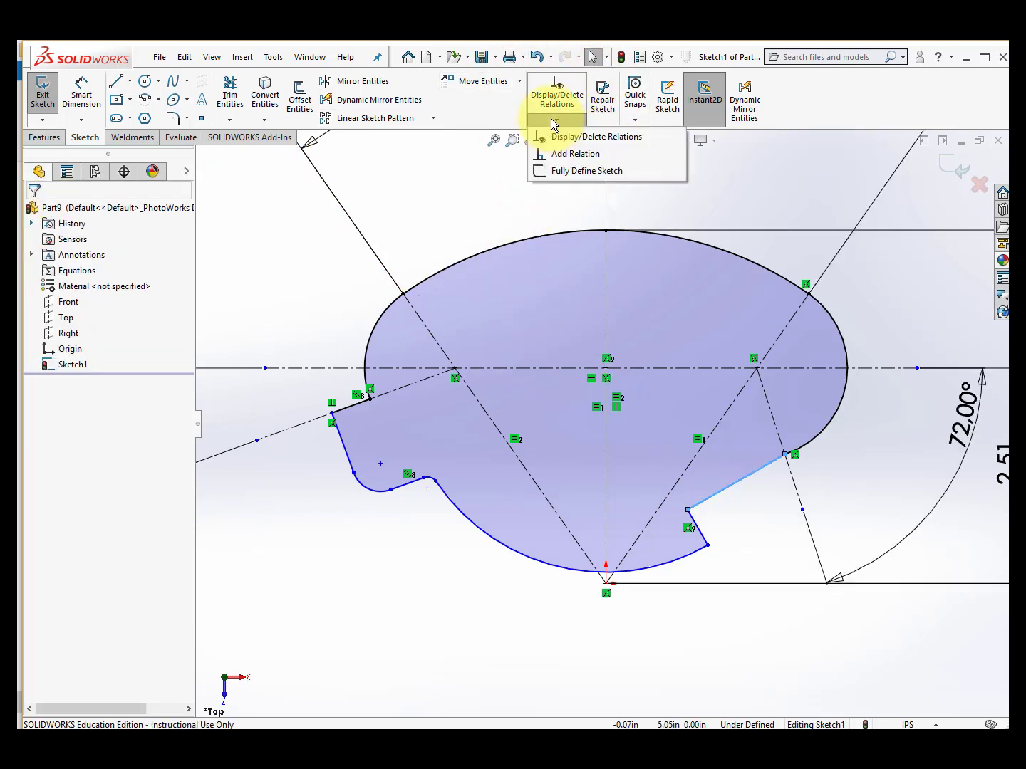
click(575, 153)
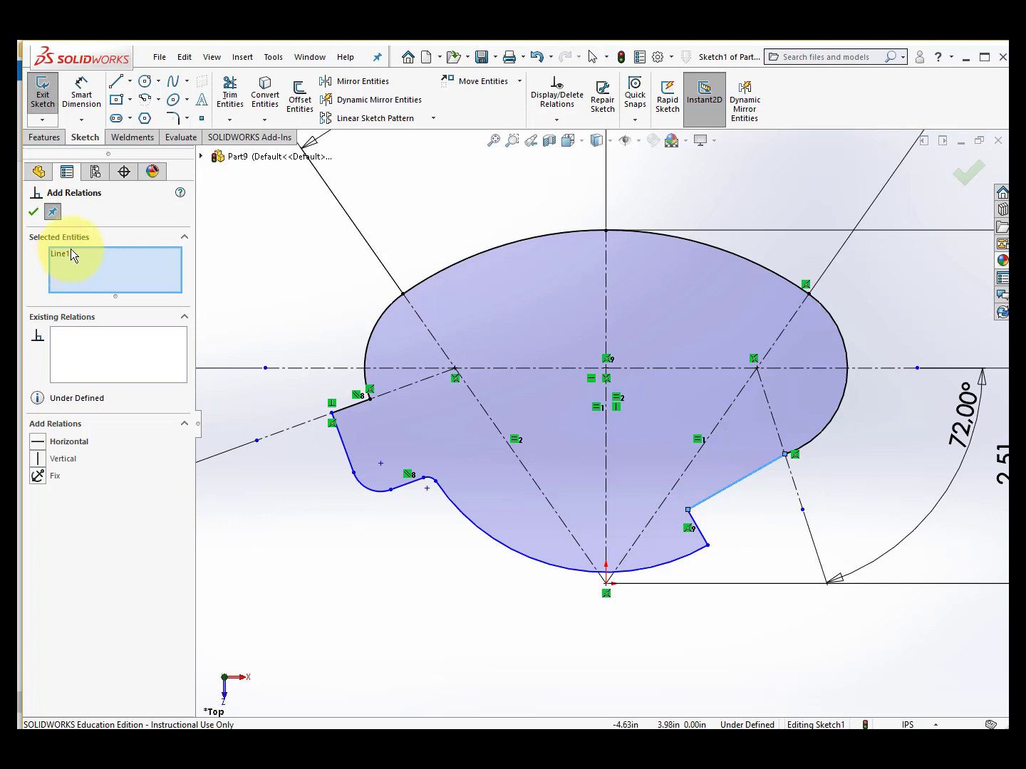
click(816, 438)
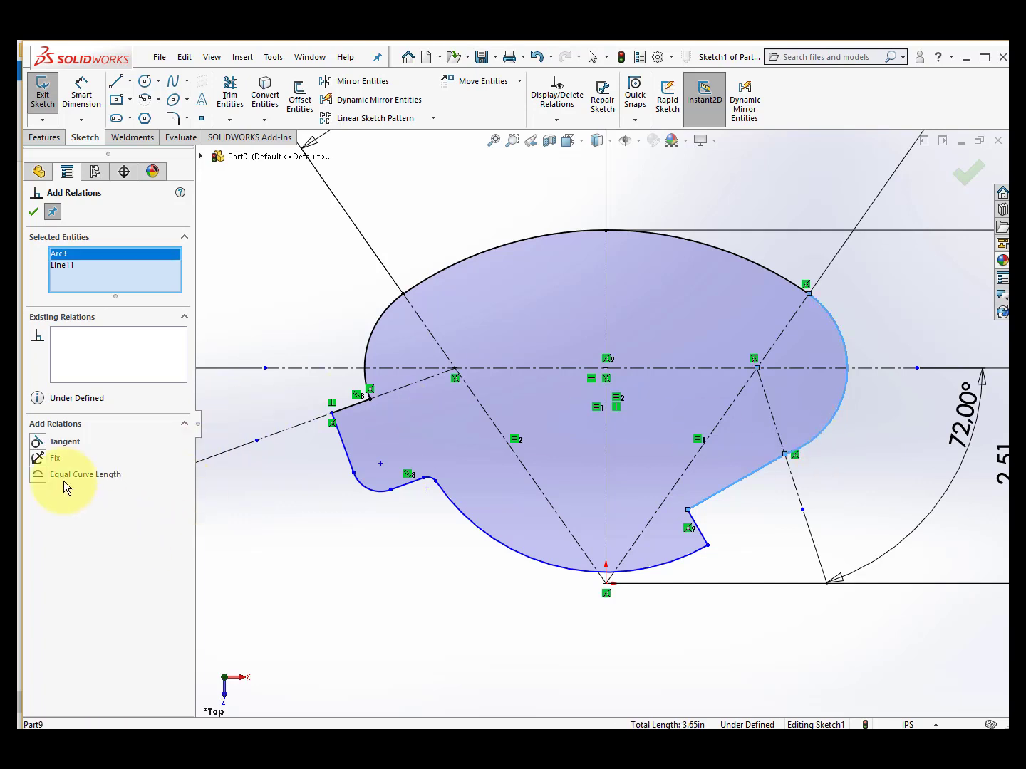
click(38, 443)
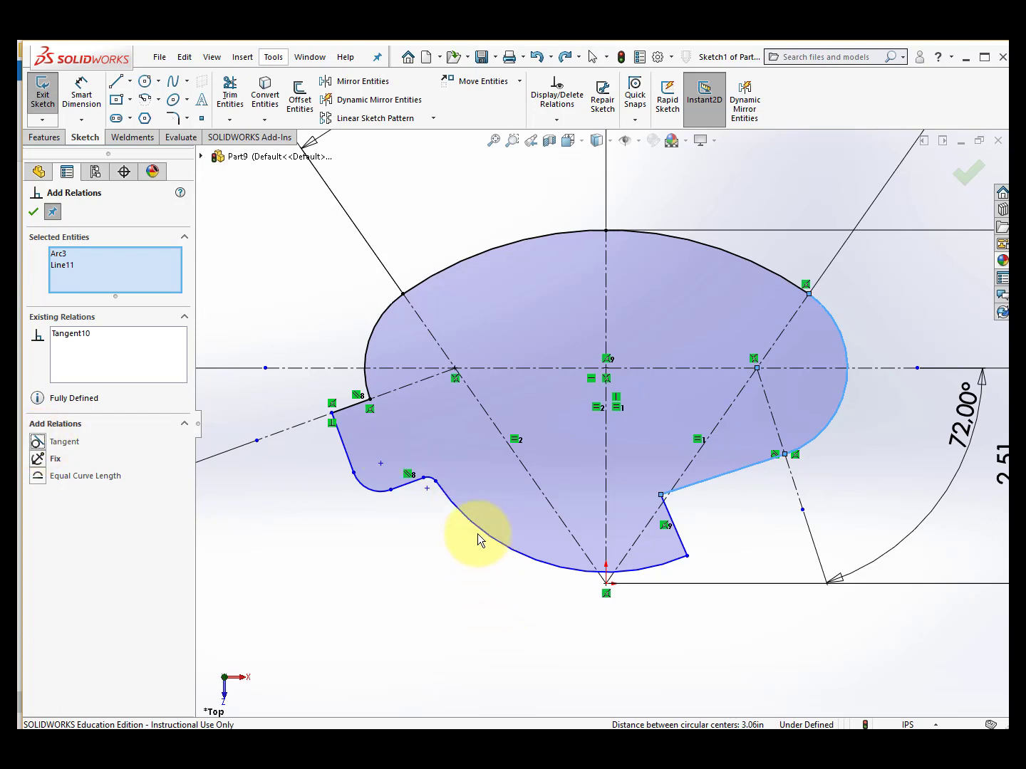
- Add a tangent relation between the large lower arc and the small rounding arc it starts from
scroll(457, 504, down, 2)
scroll(457, 503, down, 1)
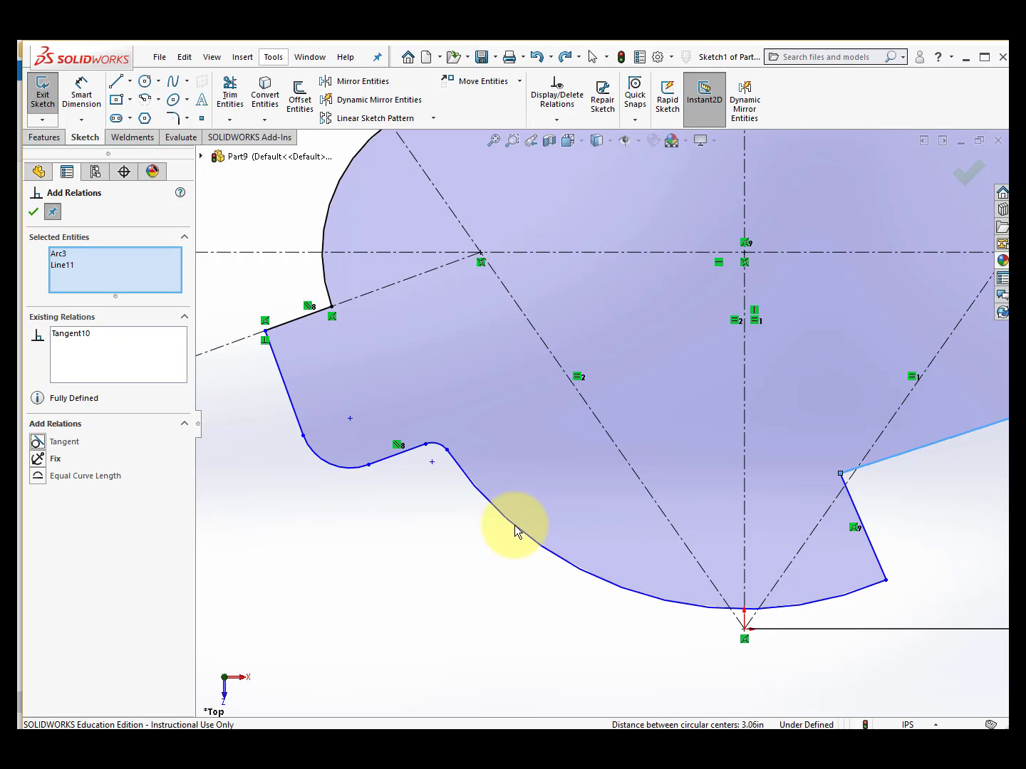
scroll(514, 528, down, 1)
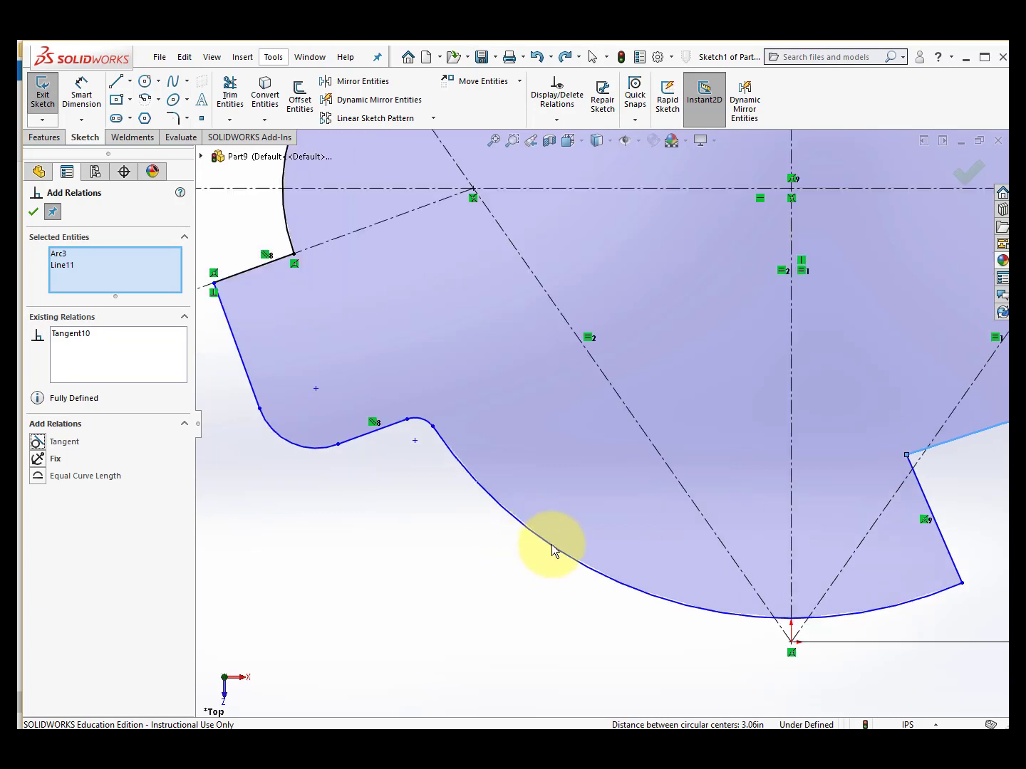
click(553, 554)
scroll(427, 472, down, 3)
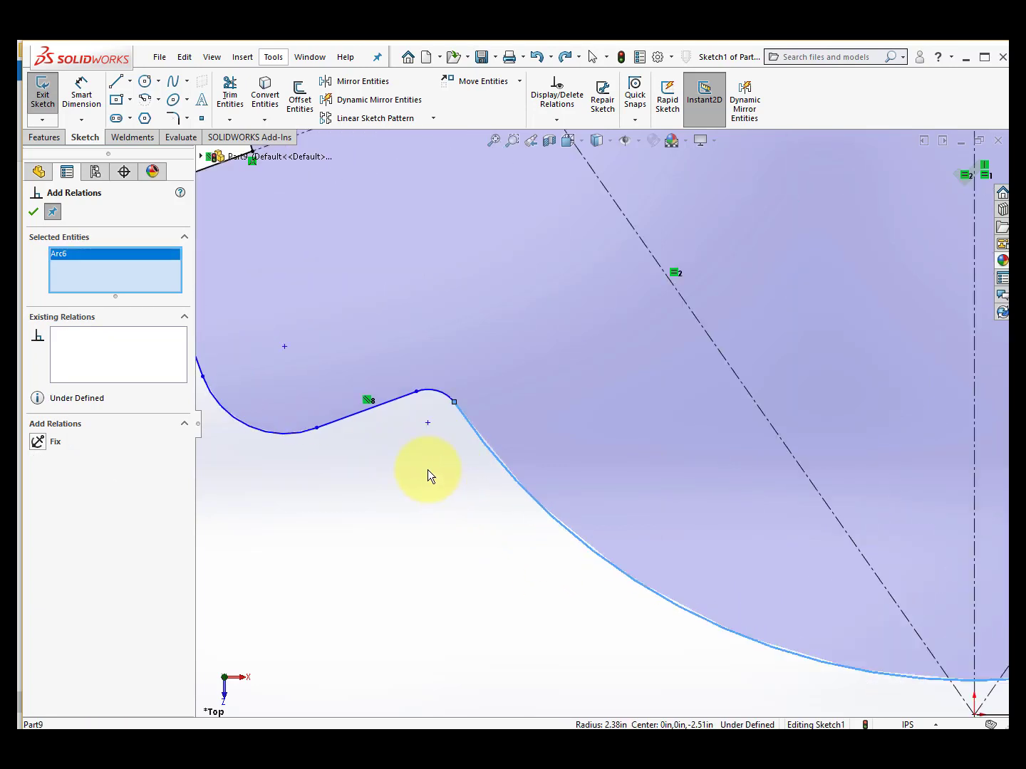
click(451, 372)
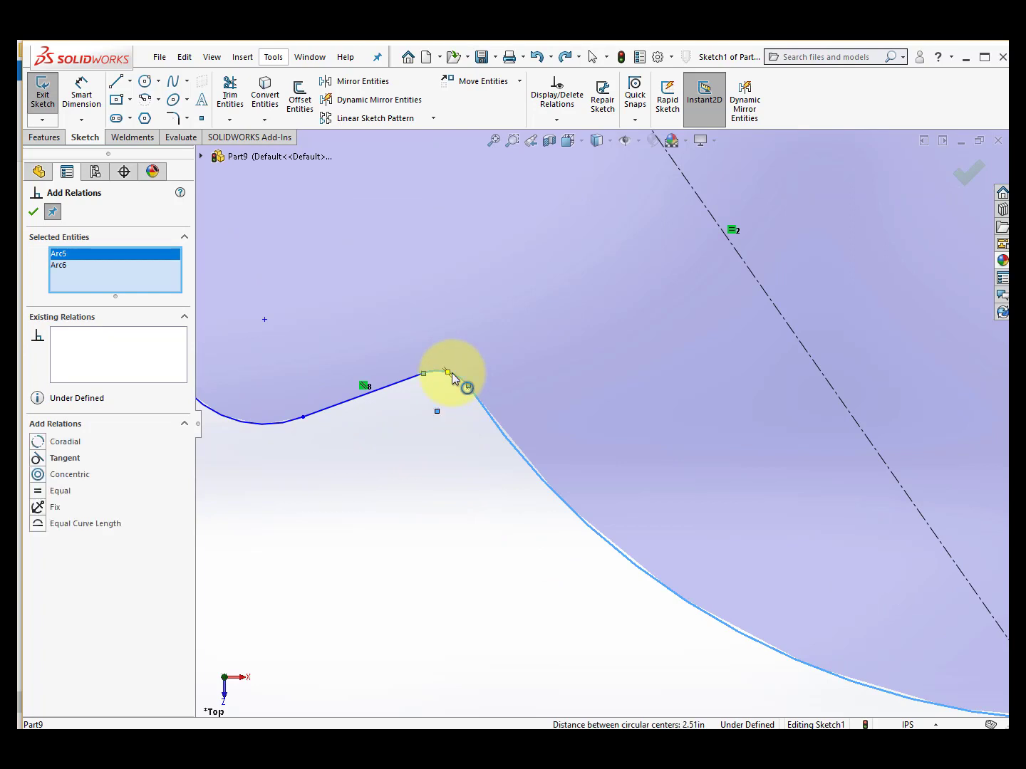
click(59, 459)
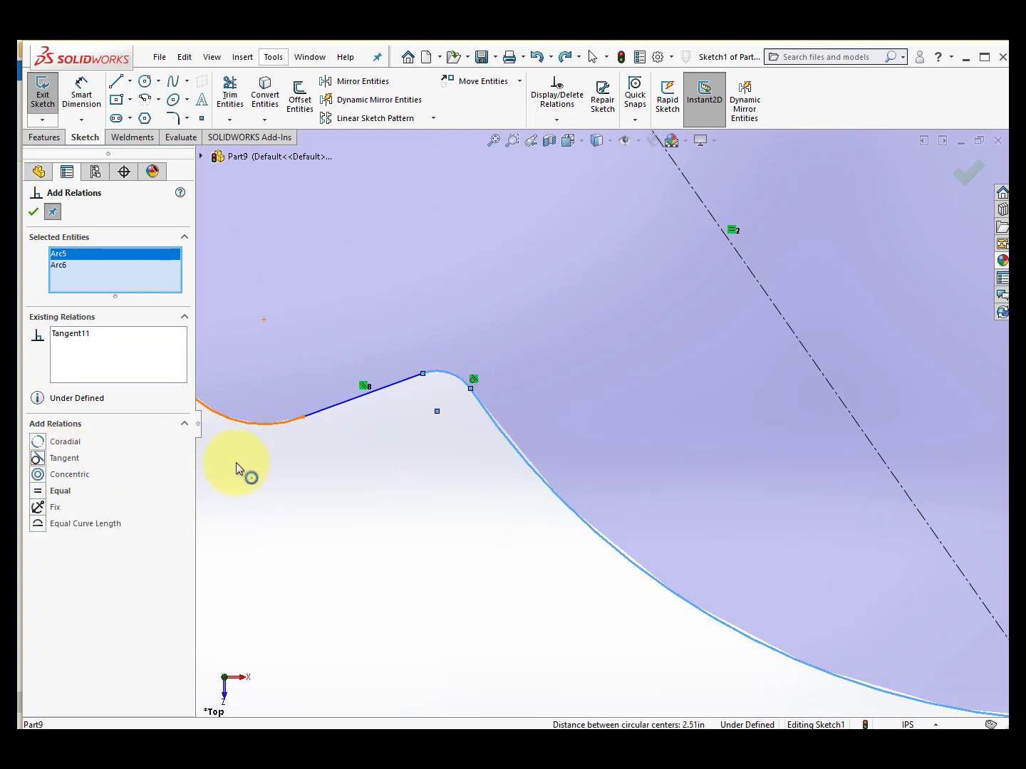
- Make the small rounding arc tangent to the short sloped line beside it
click(399, 381)
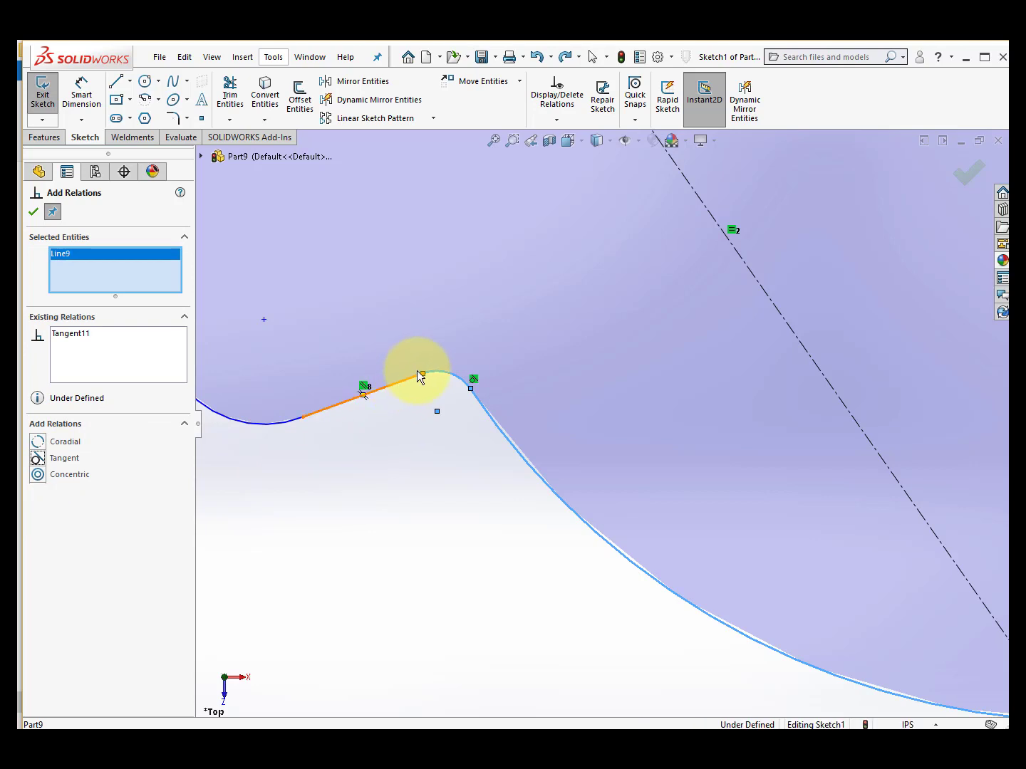
click(437, 373)
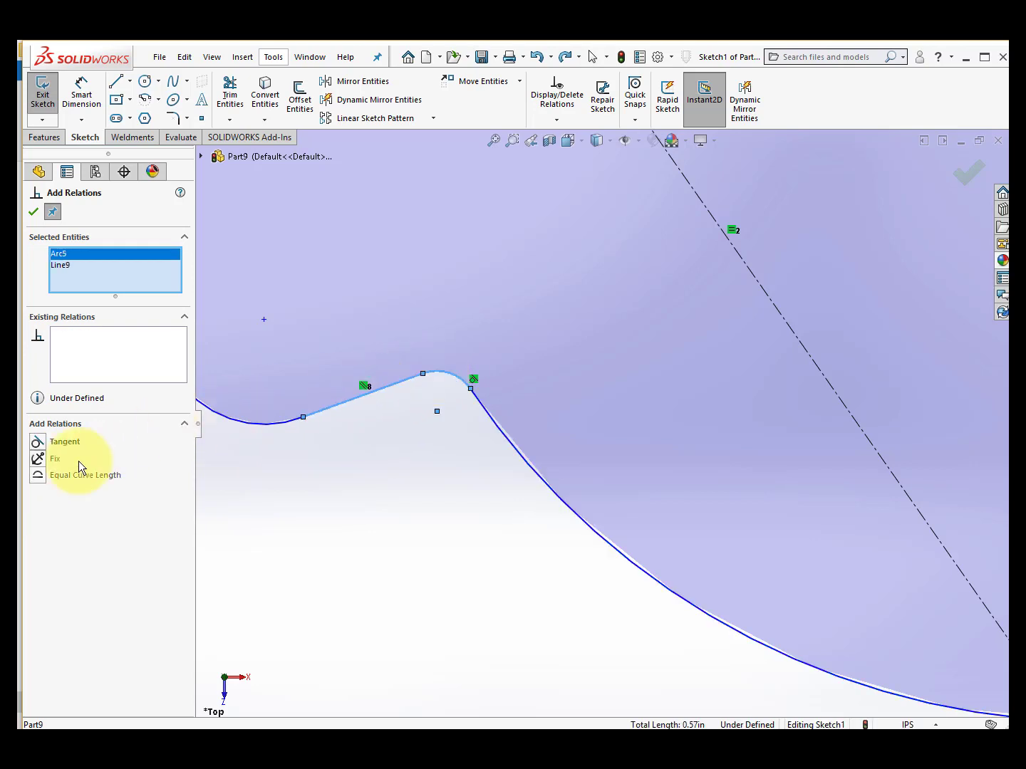
click(38, 442)
- Make the left tab's lower corner arc tangent to both adjoining lines, the short sloped one and the steep side line
scroll(367, 496, up, 3)
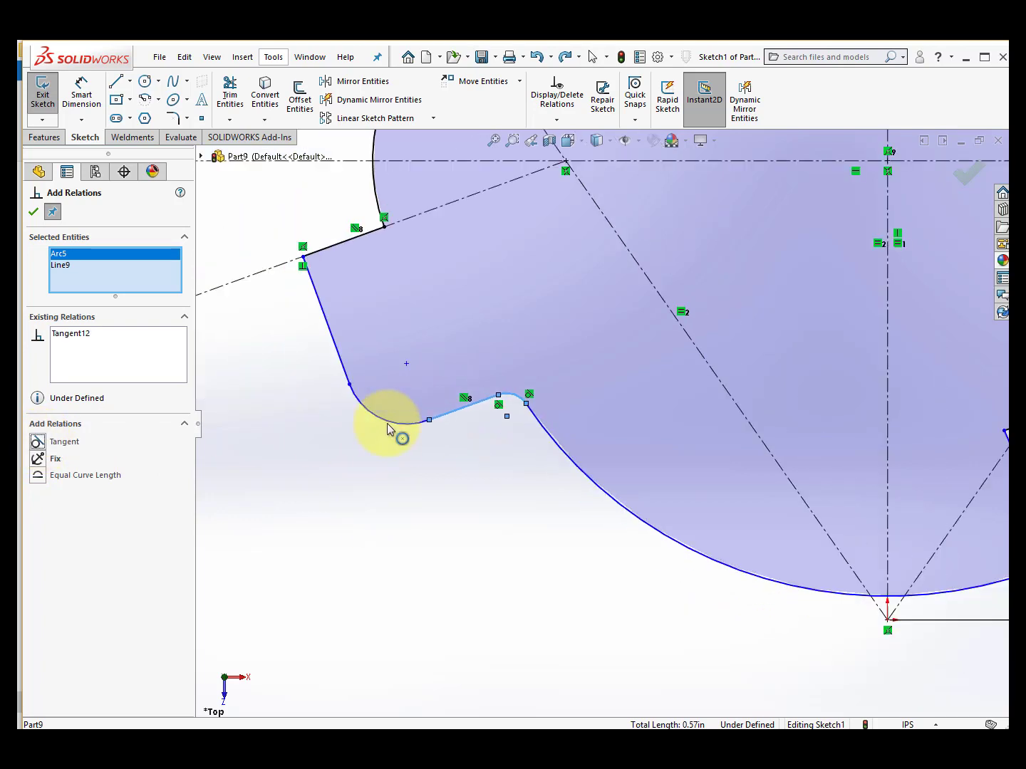
click(406, 426)
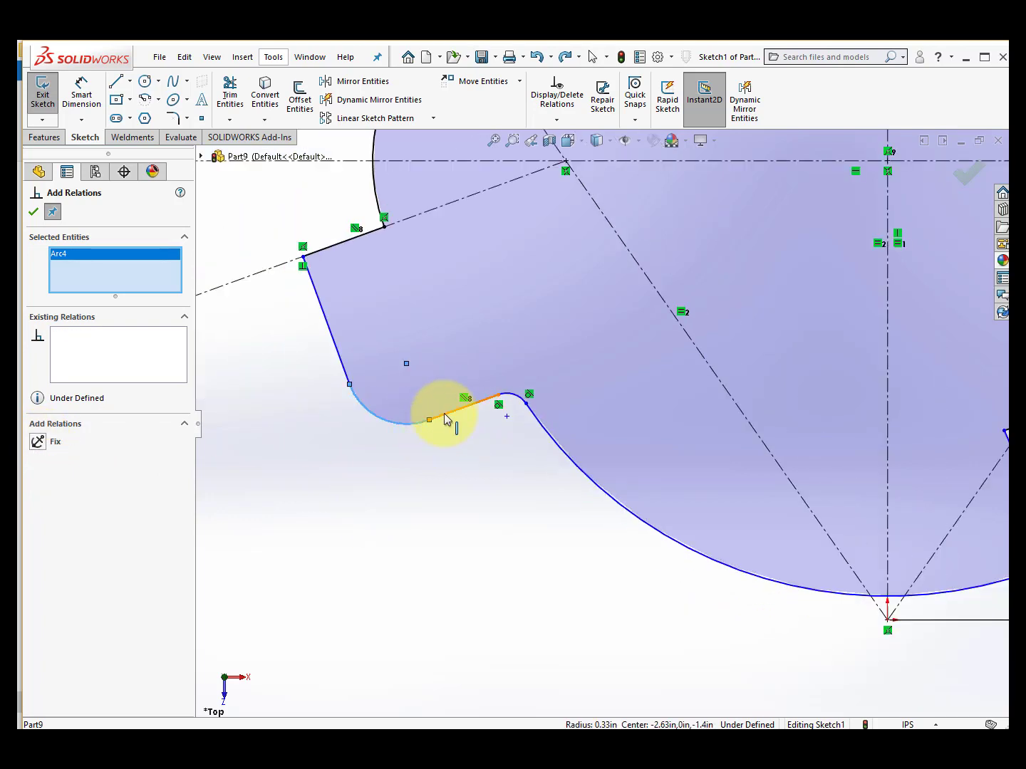
click(445, 419)
click(38, 442)
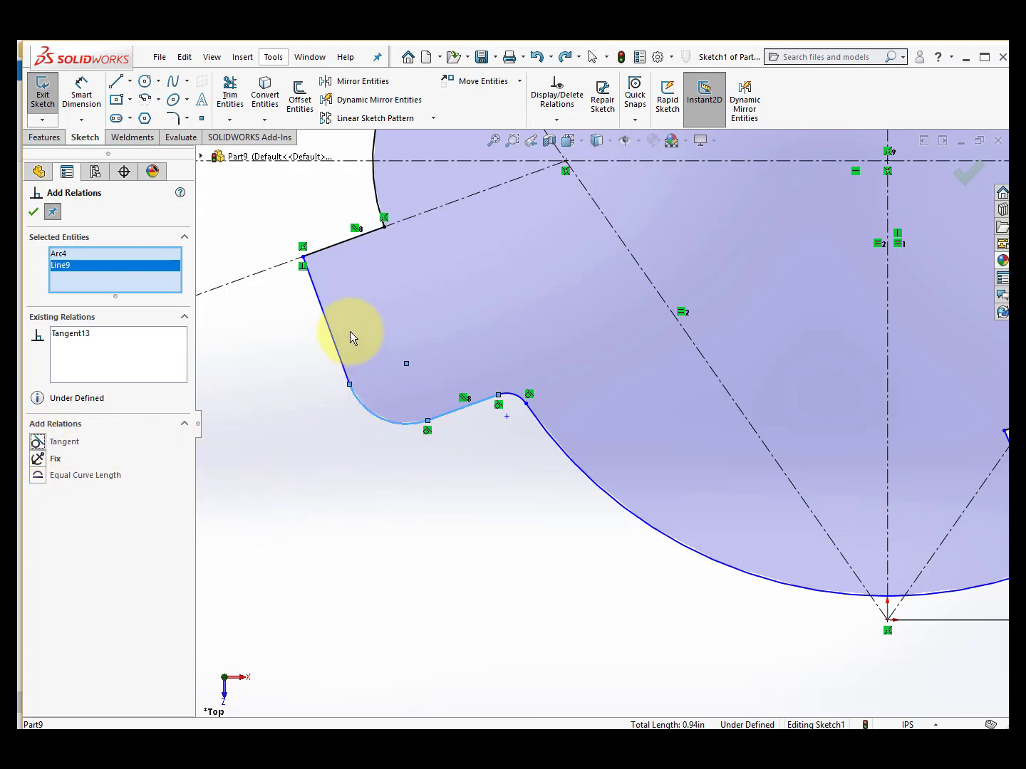
click(333, 344)
click(365, 411)
click(37, 443)
- Add a tangent relation between the left side arc and the wide top arc
scroll(342, 457, up, 3)
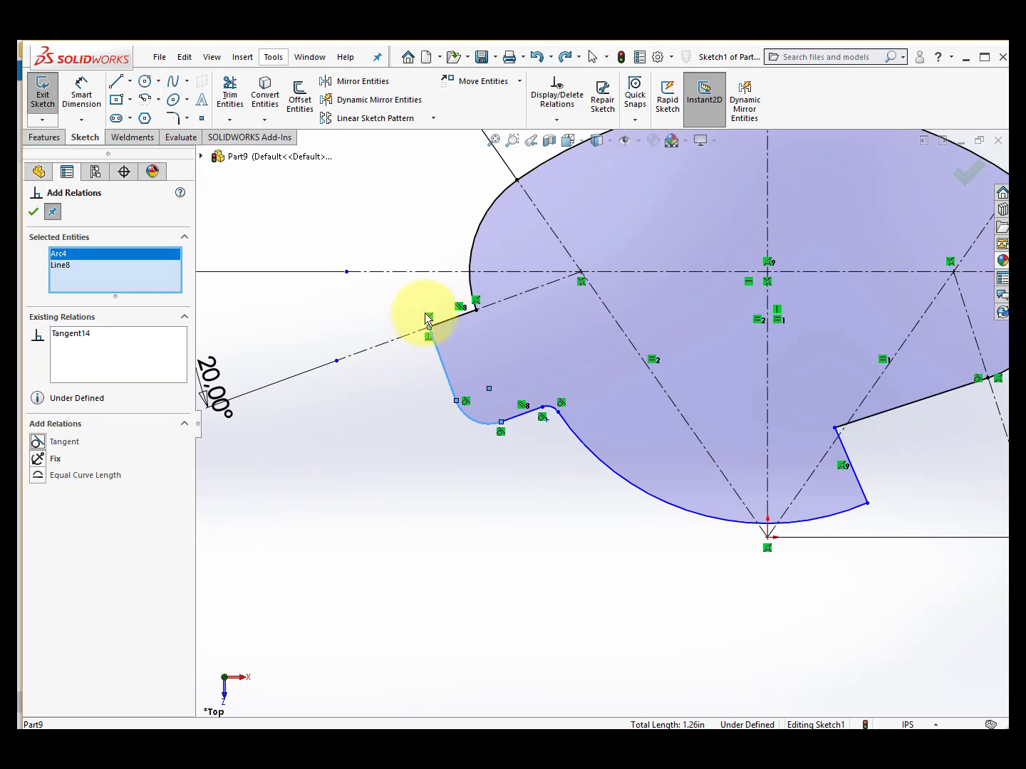
scroll(516, 281, down, 2)
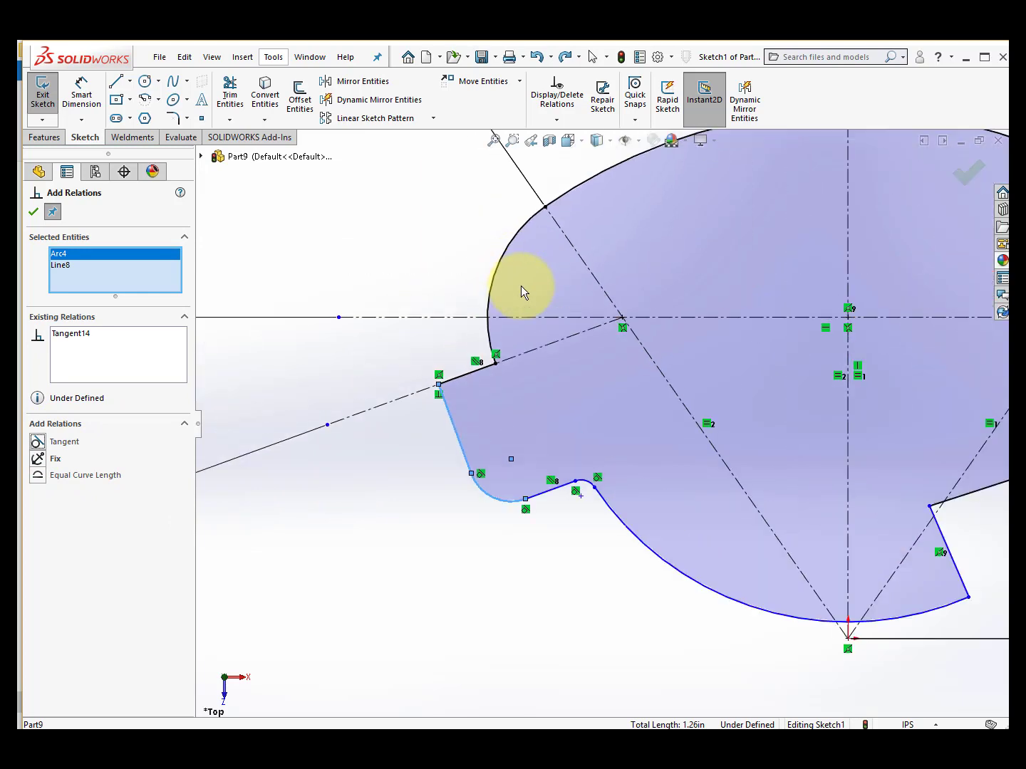
scroll(520, 286, down, 2)
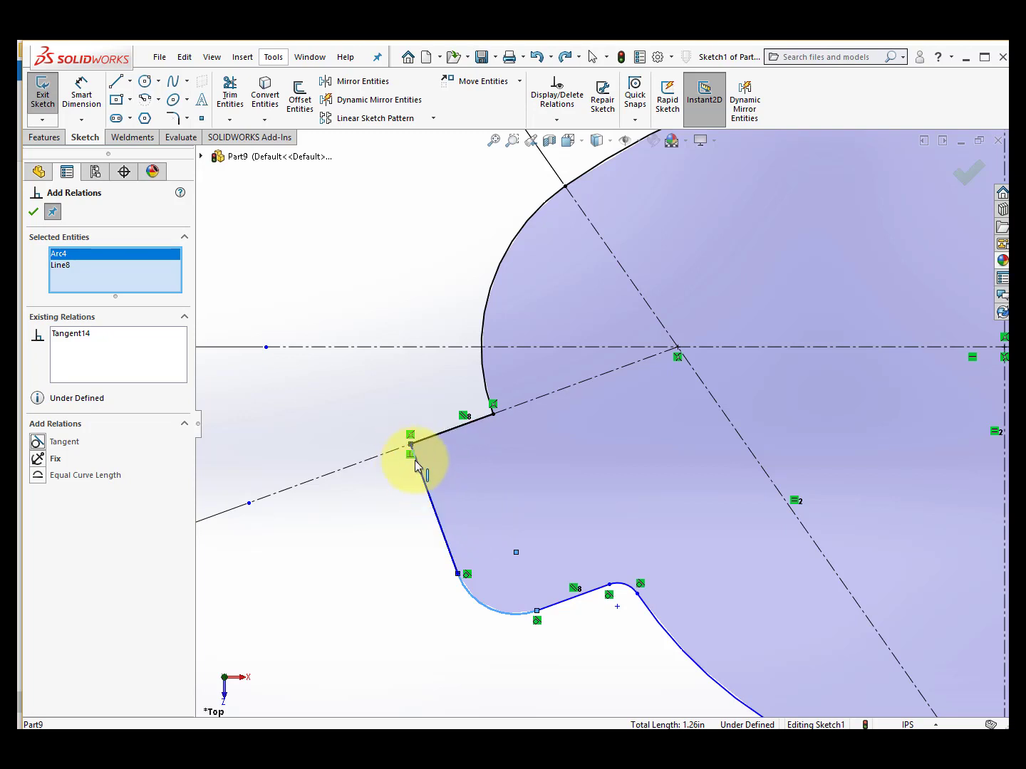
scroll(606, 503, up, 1)
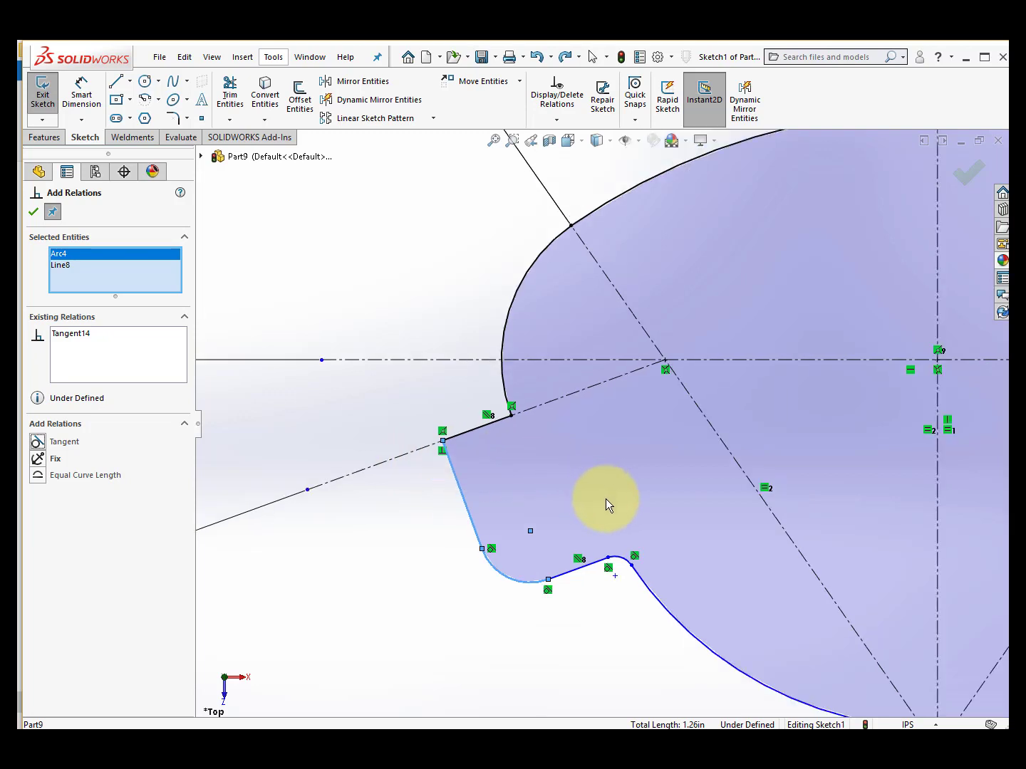
scroll(605, 503, up, 2)
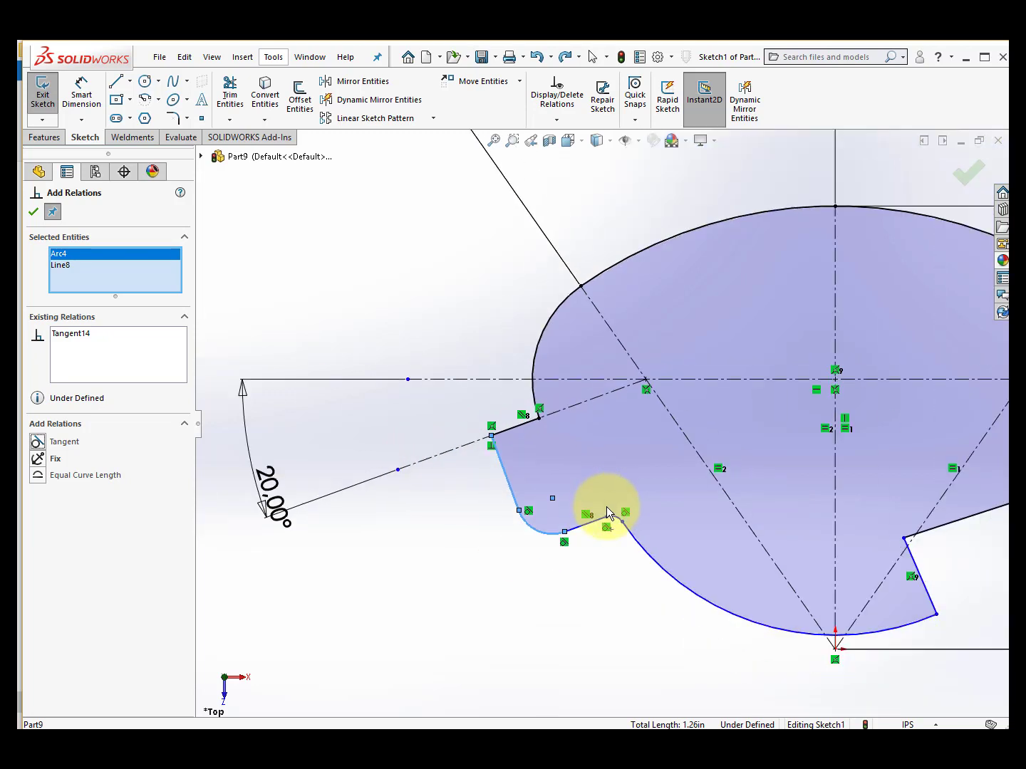
click(570, 297)
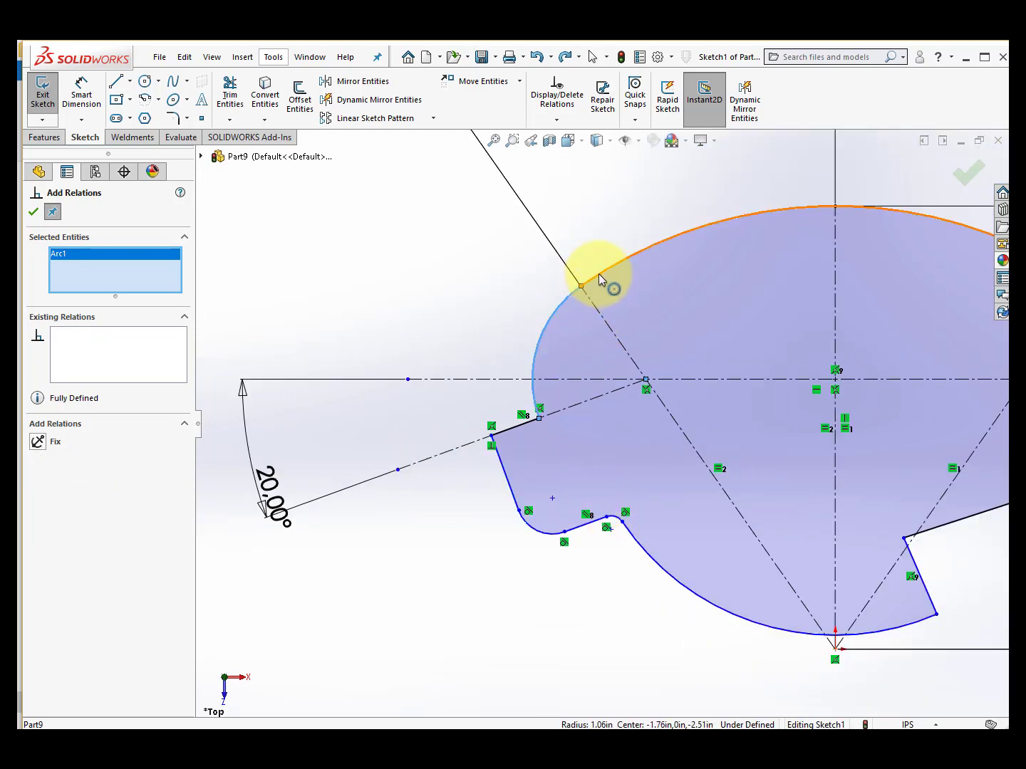
click(599, 274)
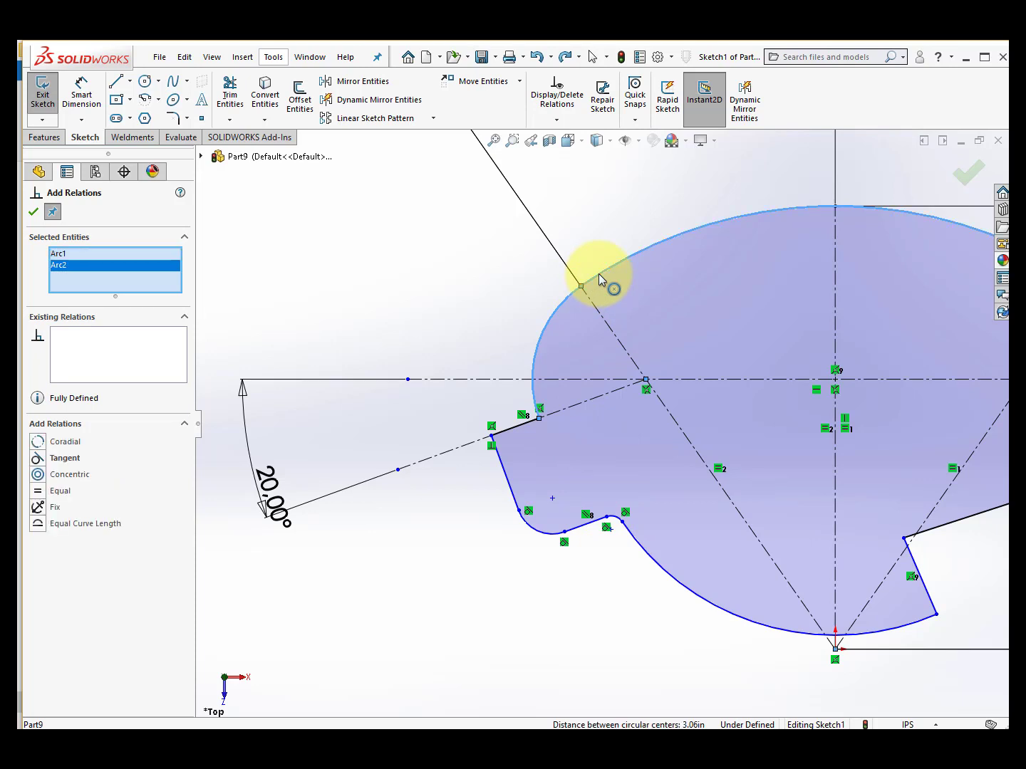
click(38, 458)
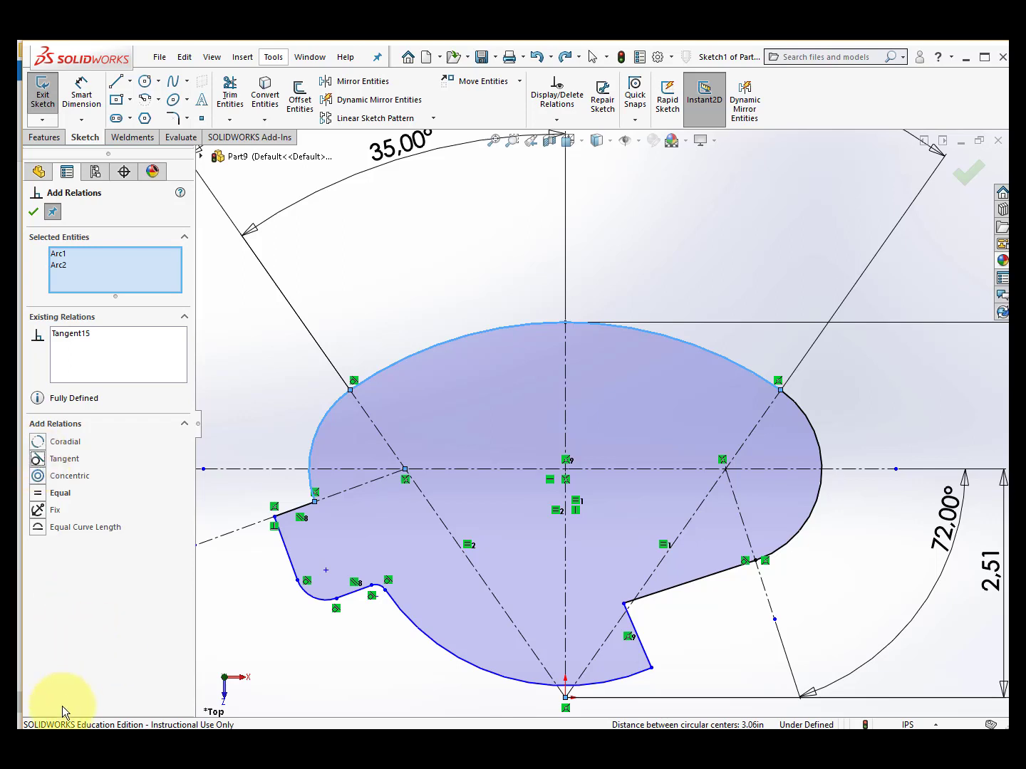
- Make the short line on the 20-degree centerline and the short notch line on the profile's right equal in length
click(309, 509)
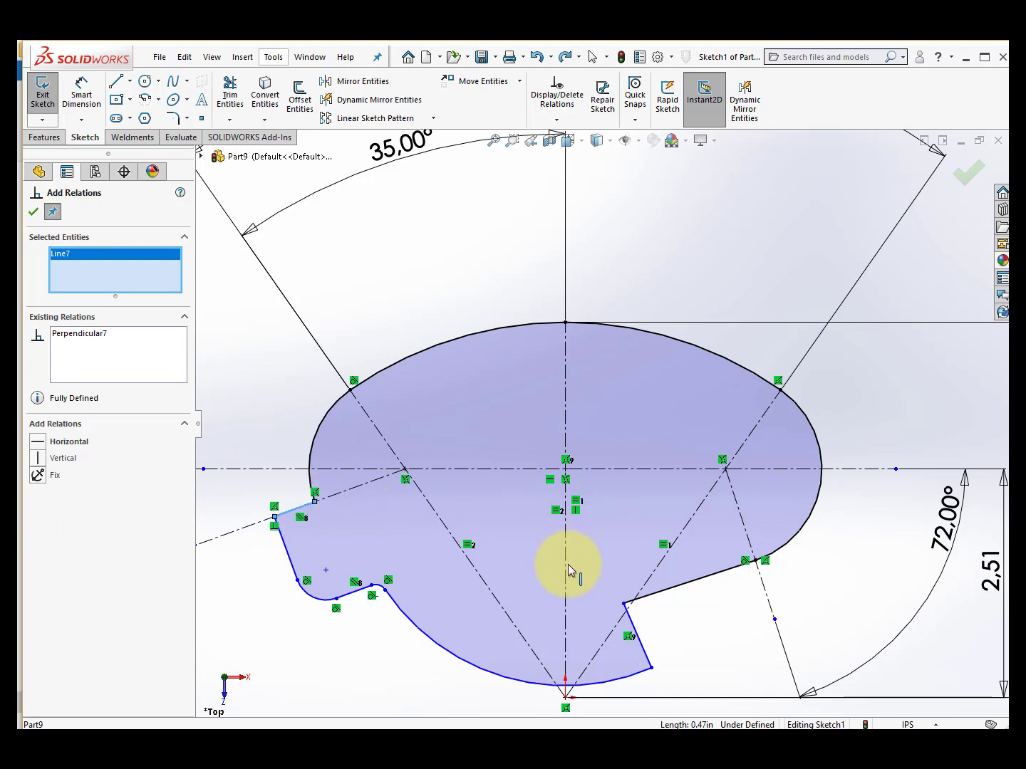
click(631, 626)
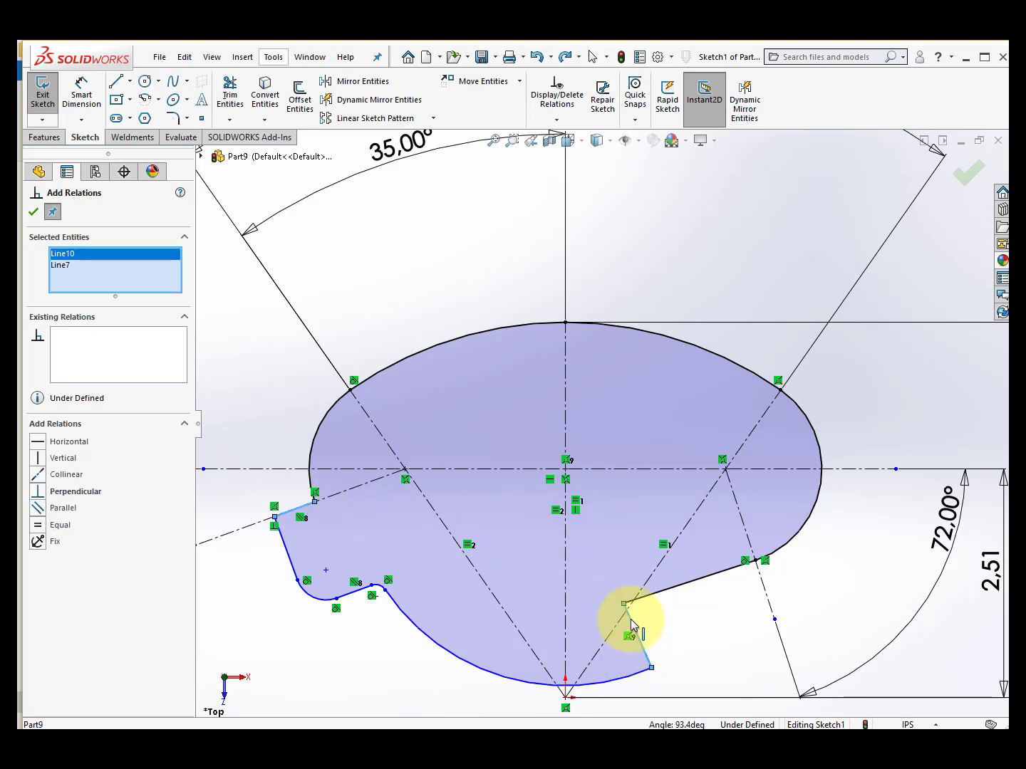
click(39, 528)
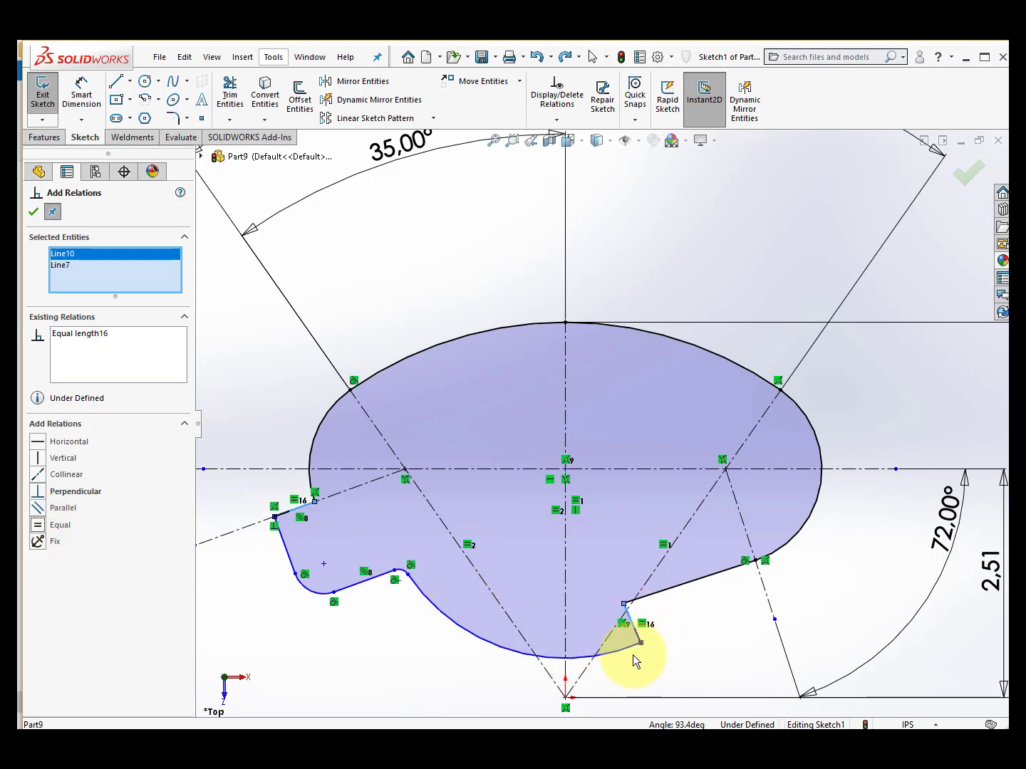
- Make the short notch line perpendicular to the long line that runs to the right side arc
scroll(645, 650, down, 4)
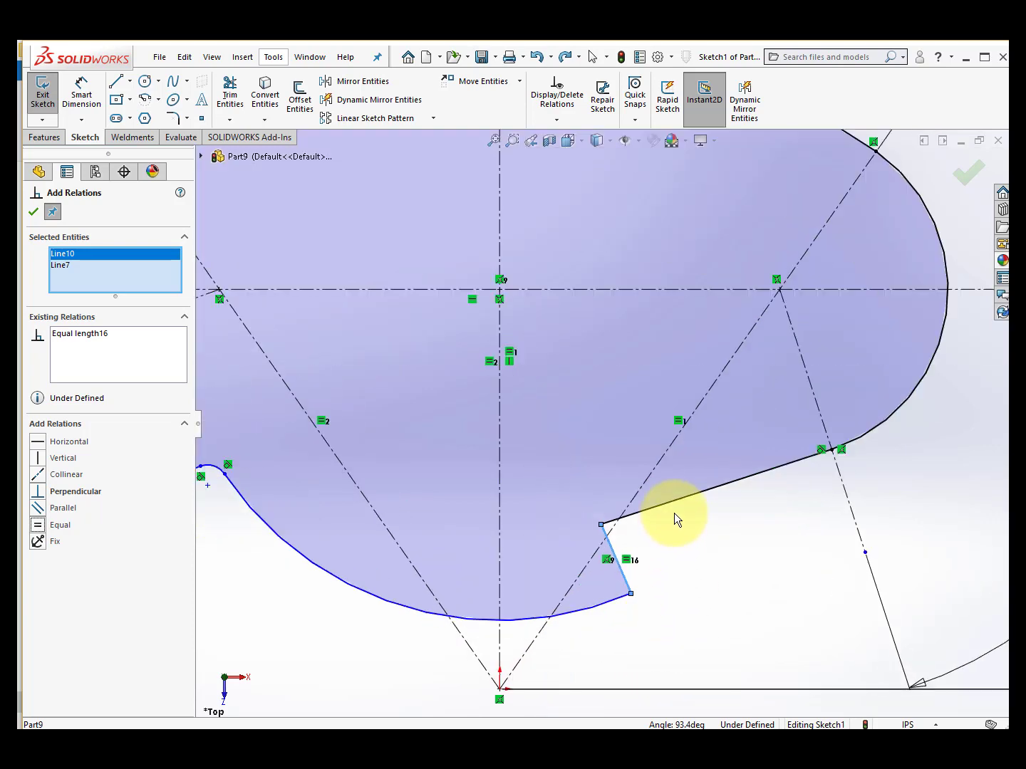
click(650, 511)
click(608, 542)
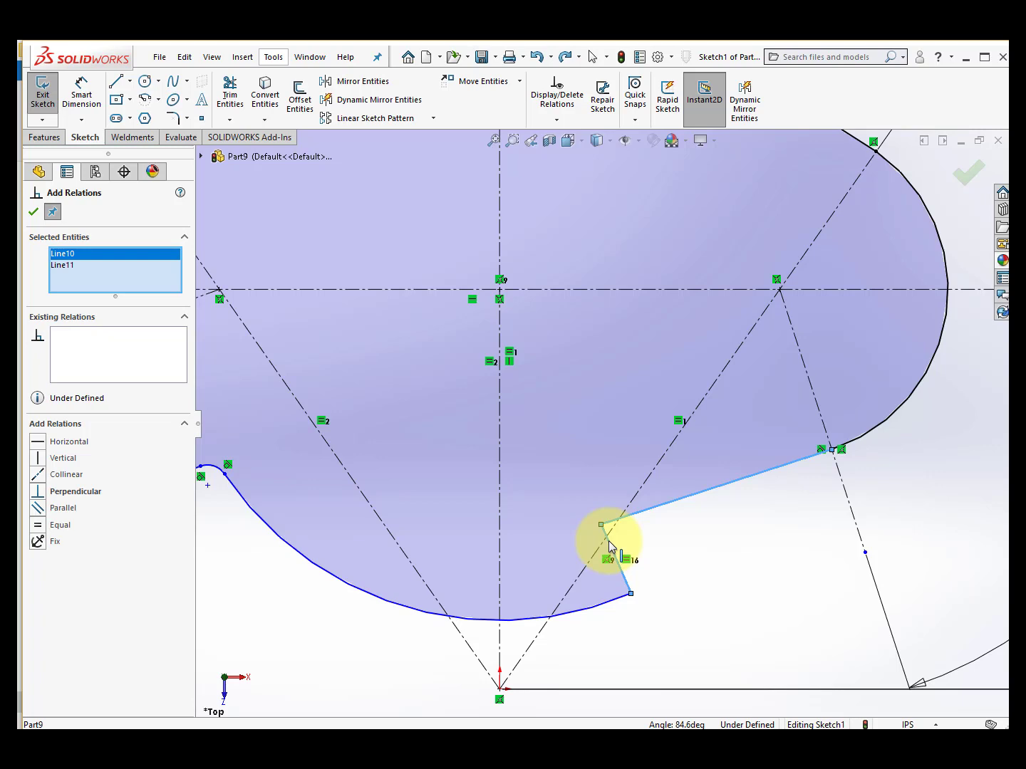
click(35, 490)
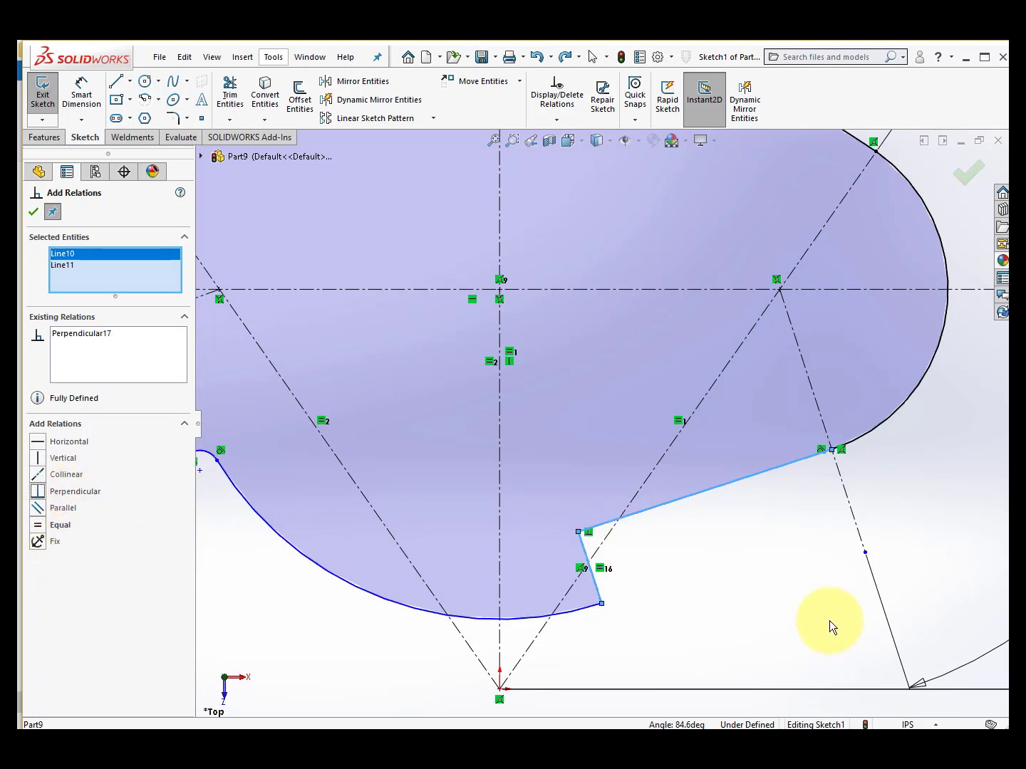
- Finish adding relations and dimension the left tab's short line on the 20-degree centerline to 0.40 in
key(f)
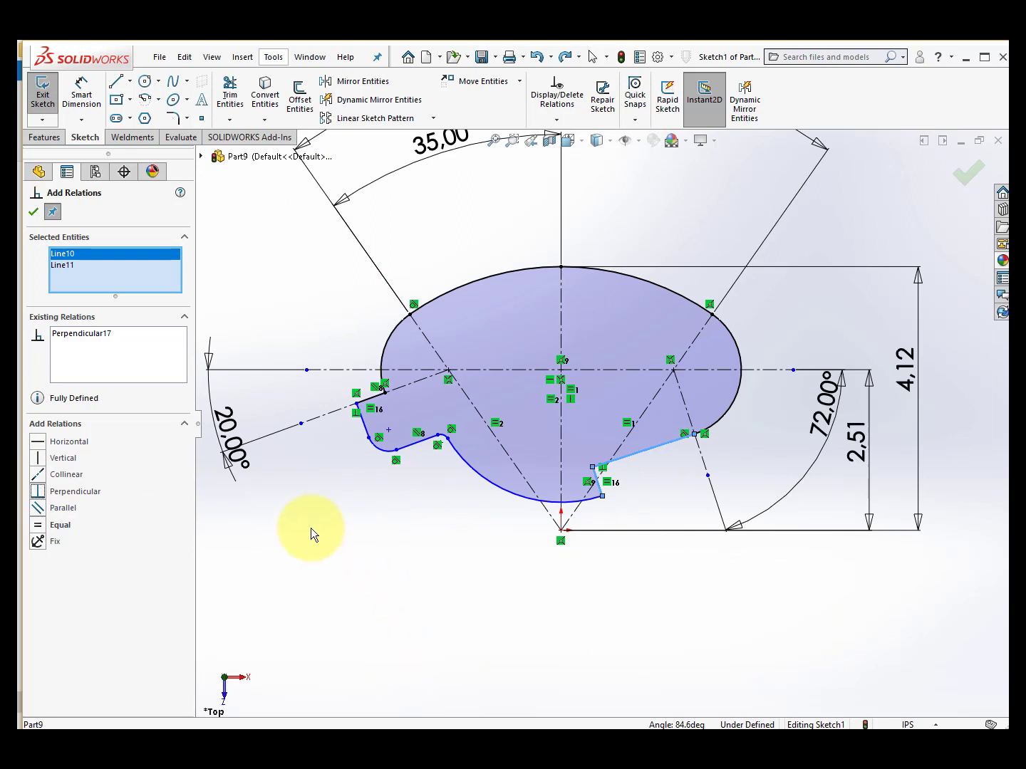
click(30, 213)
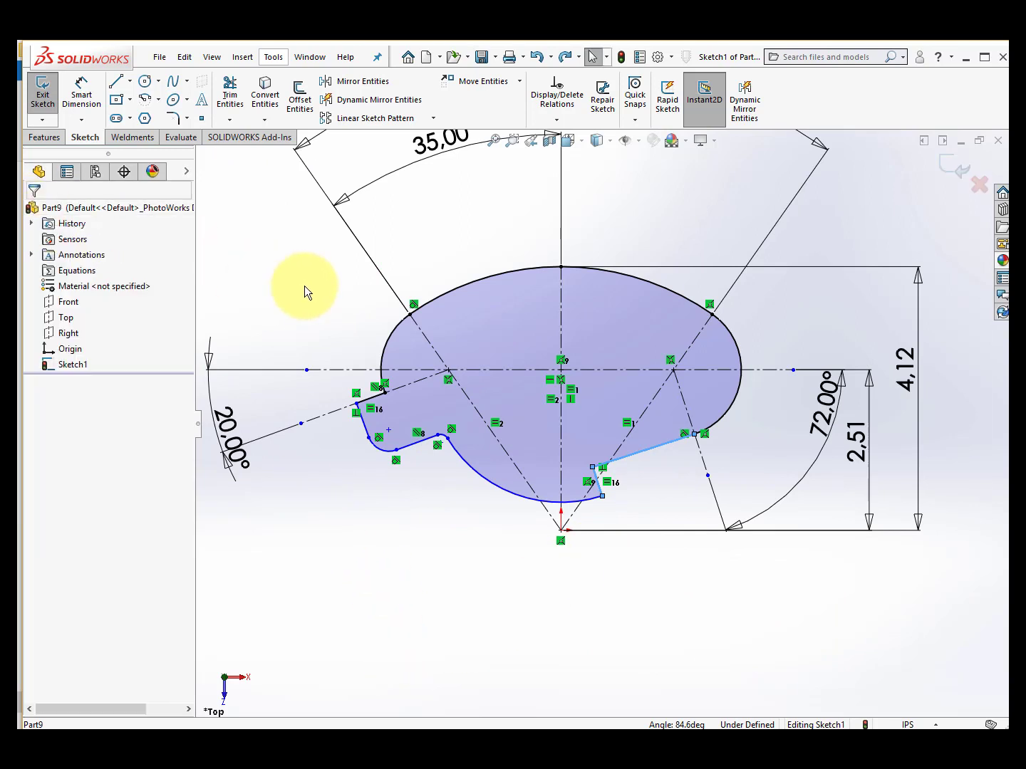
scroll(561, 375, down, 2)
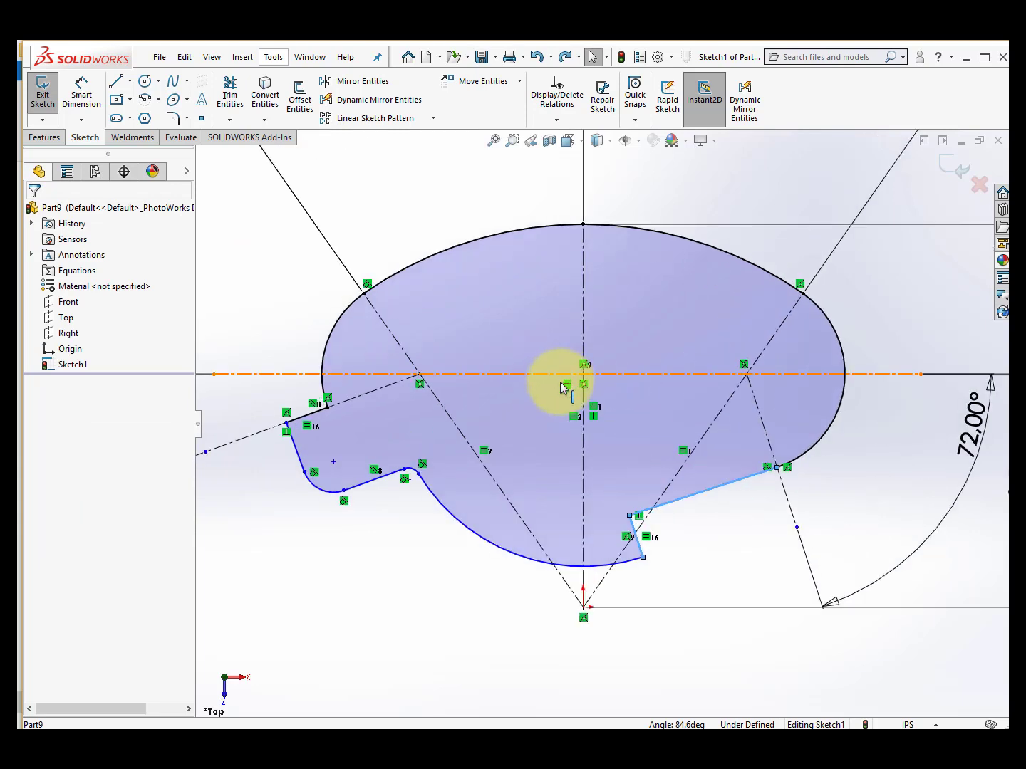
click(80, 99)
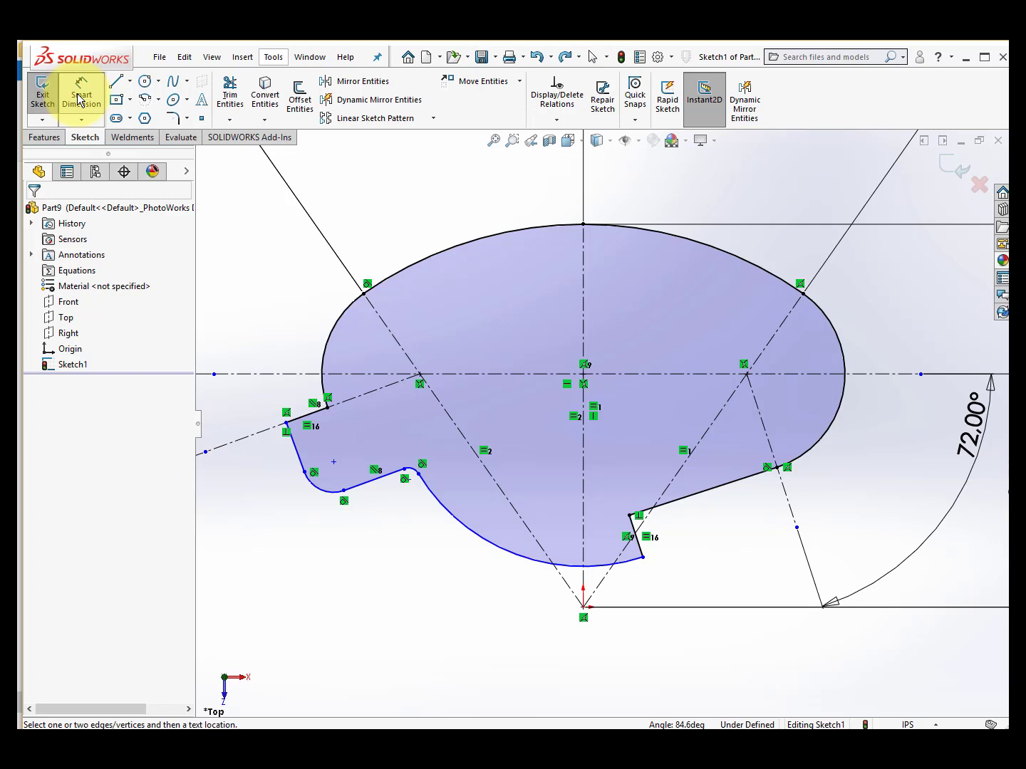
click(303, 421)
click(258, 289)
click(256, 292)
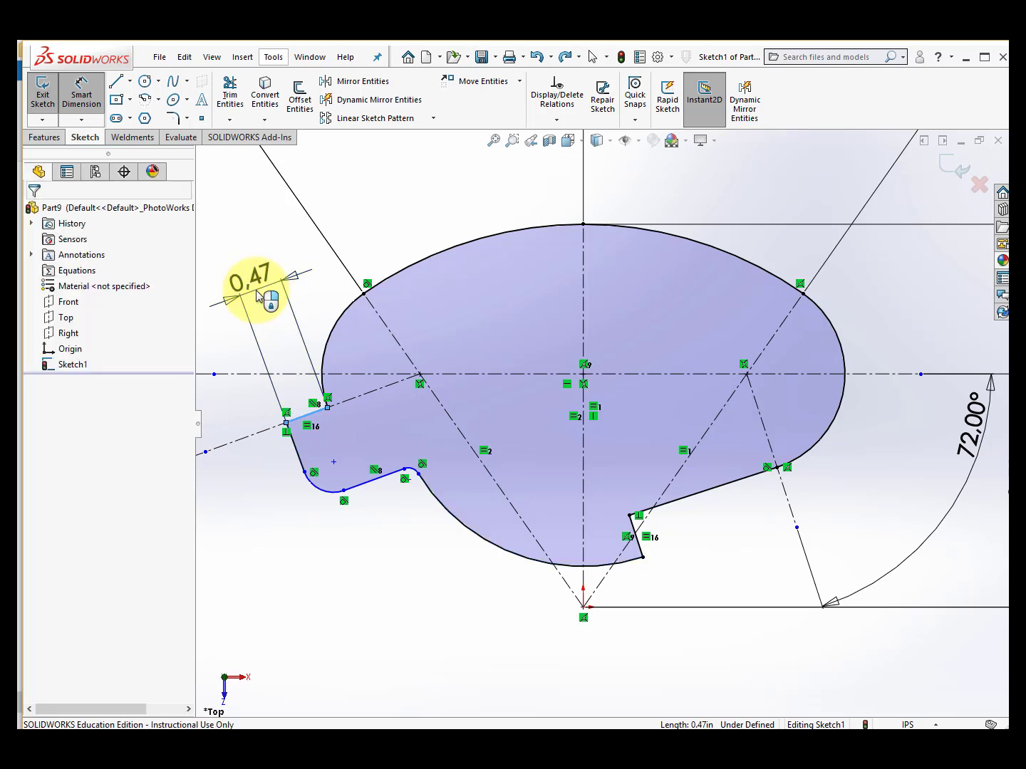
text(0,)
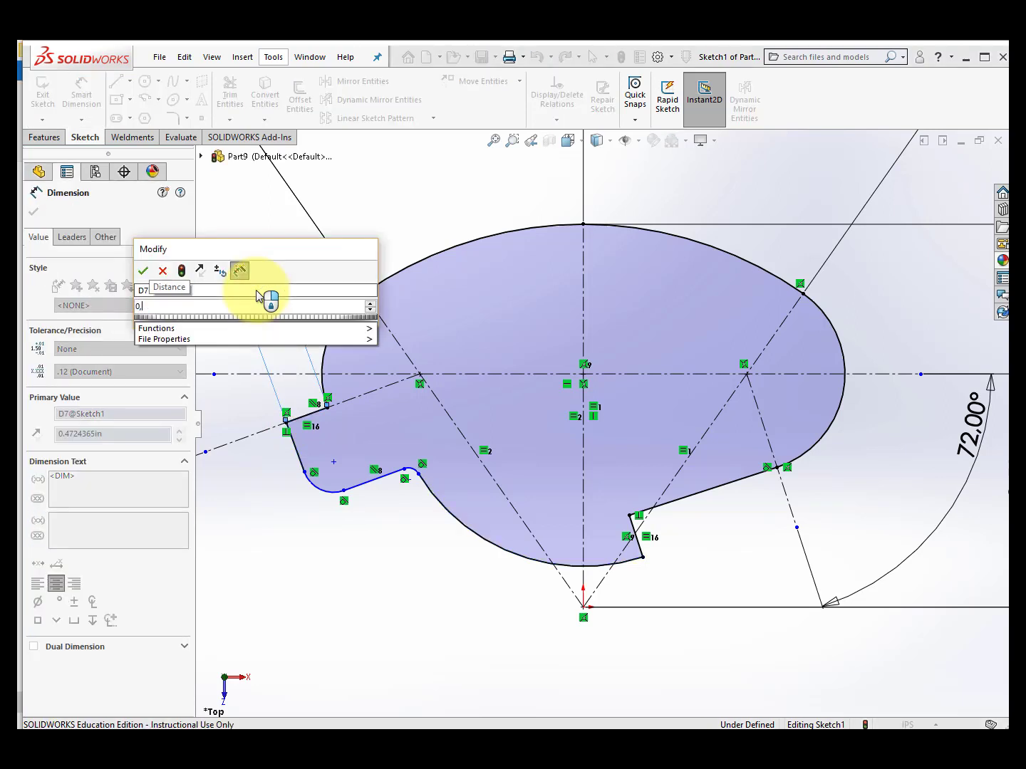
text(4)
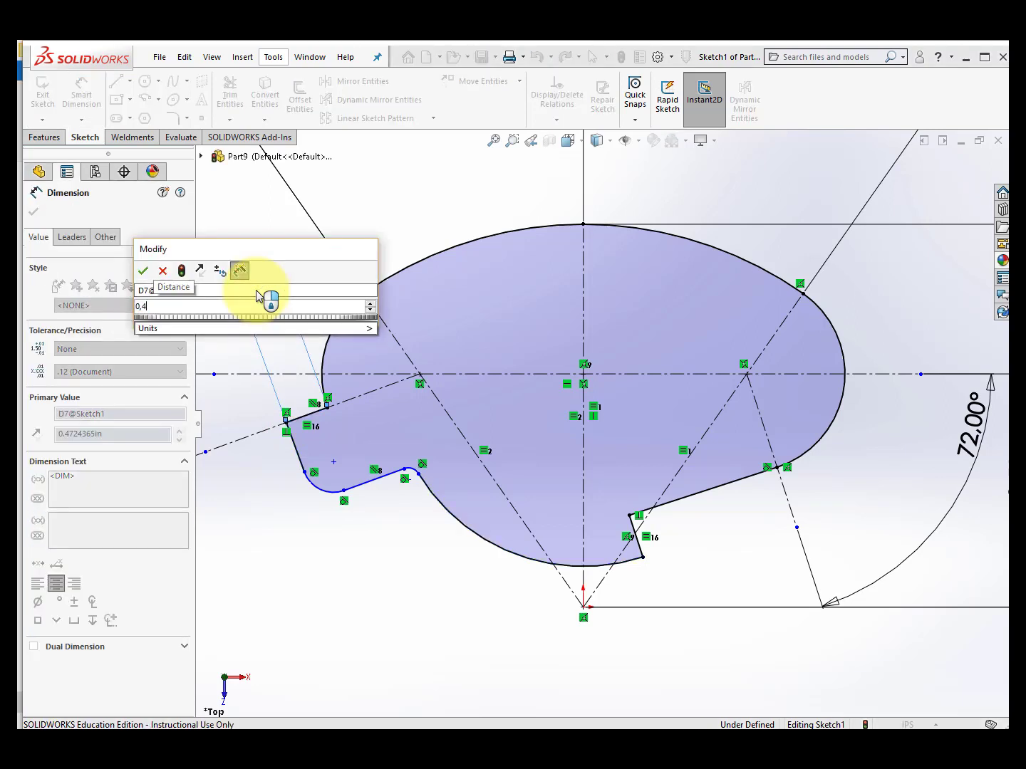
key(Return)
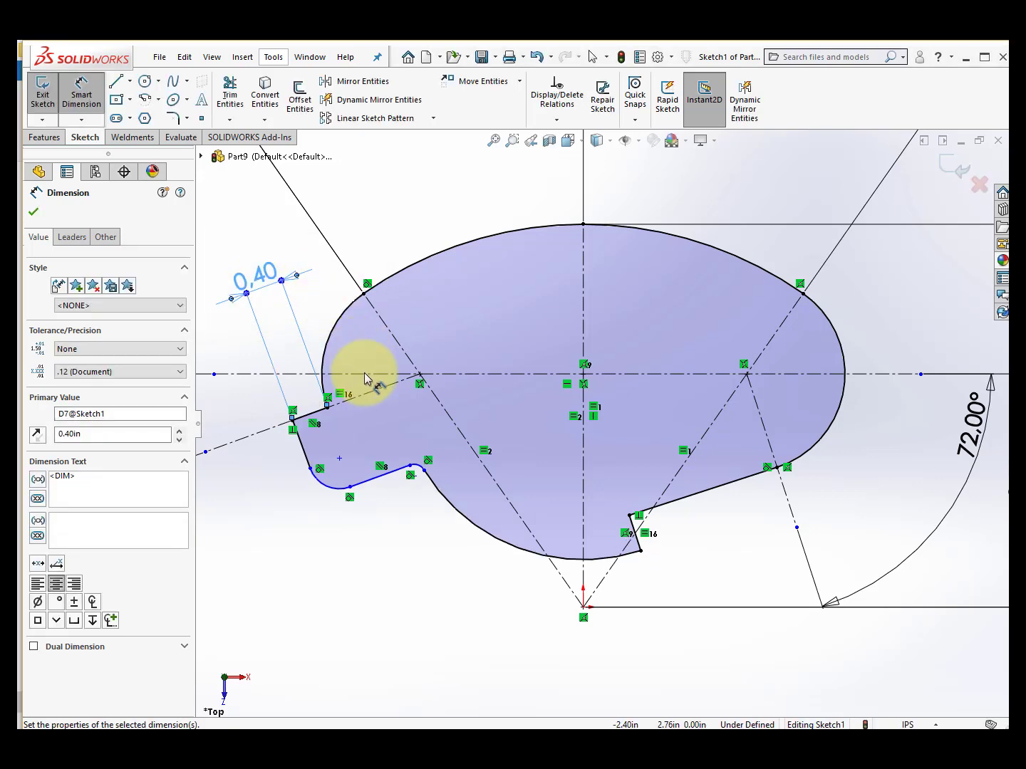
- Dimension the left tab's steep side line to a length of 0.76 in
scroll(358, 426, down, 2)
scroll(358, 424, up, 1)
scroll(358, 428, up, 1)
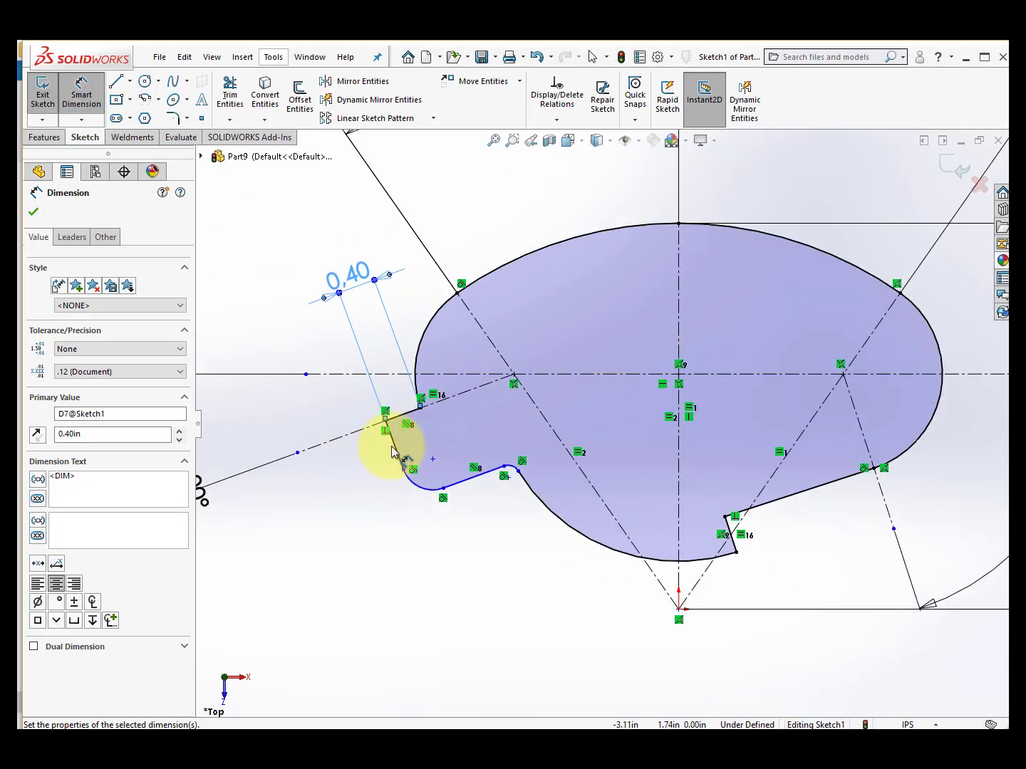
click(365, 485)
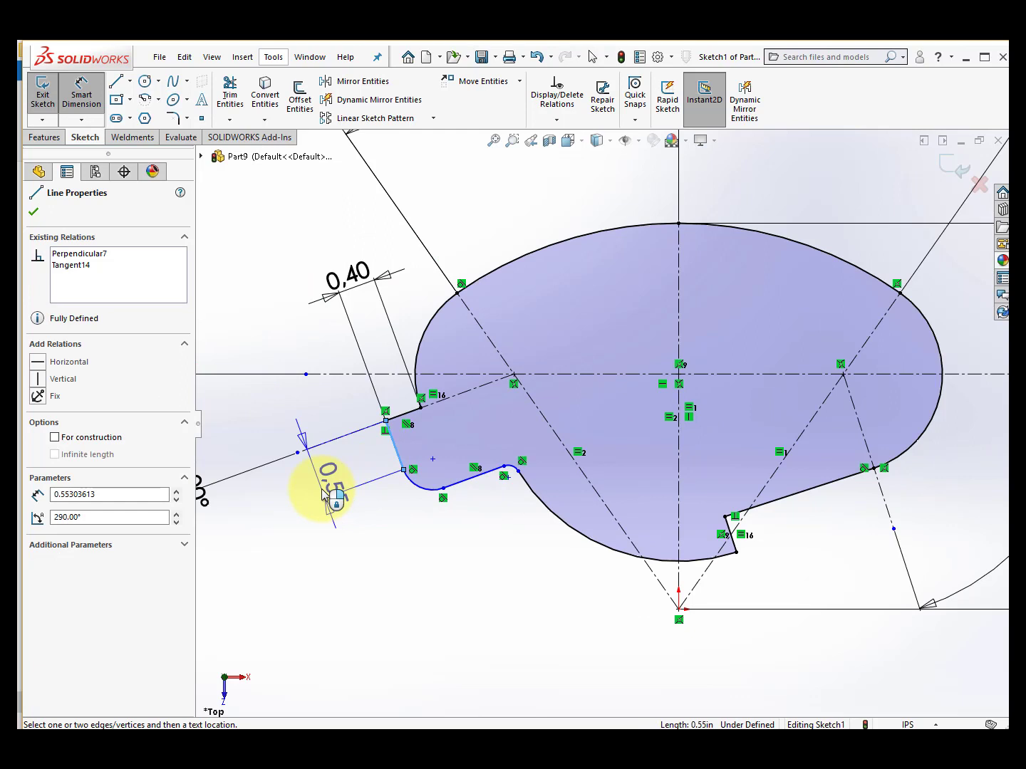
click(322, 491)
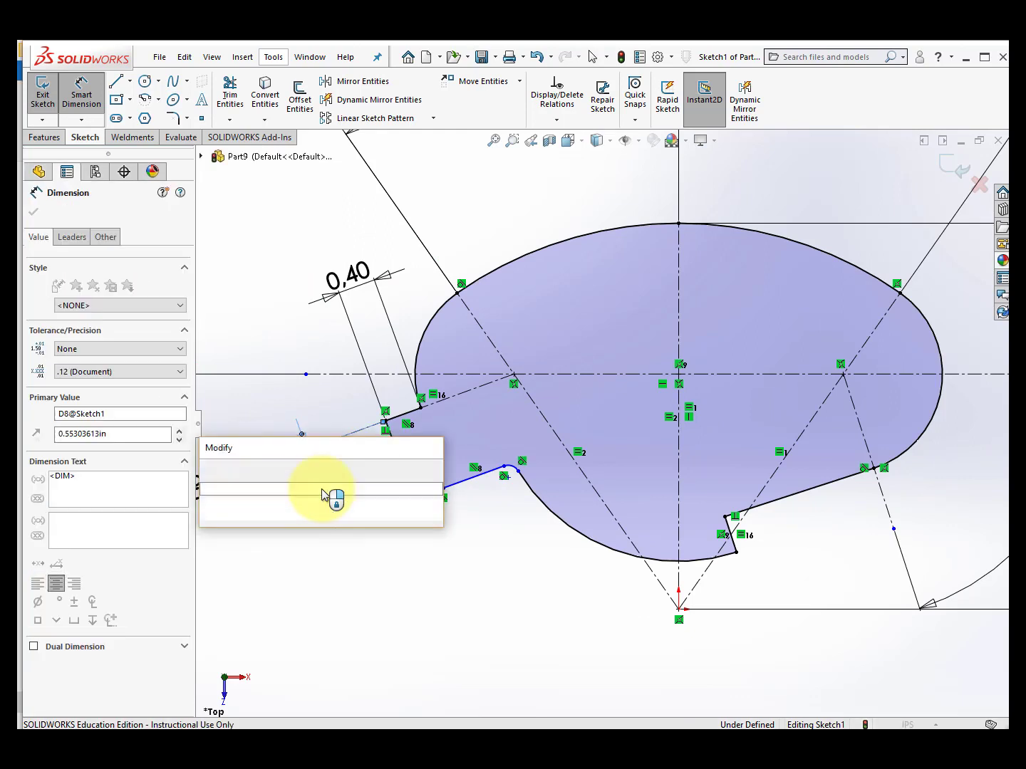
text(0,76)
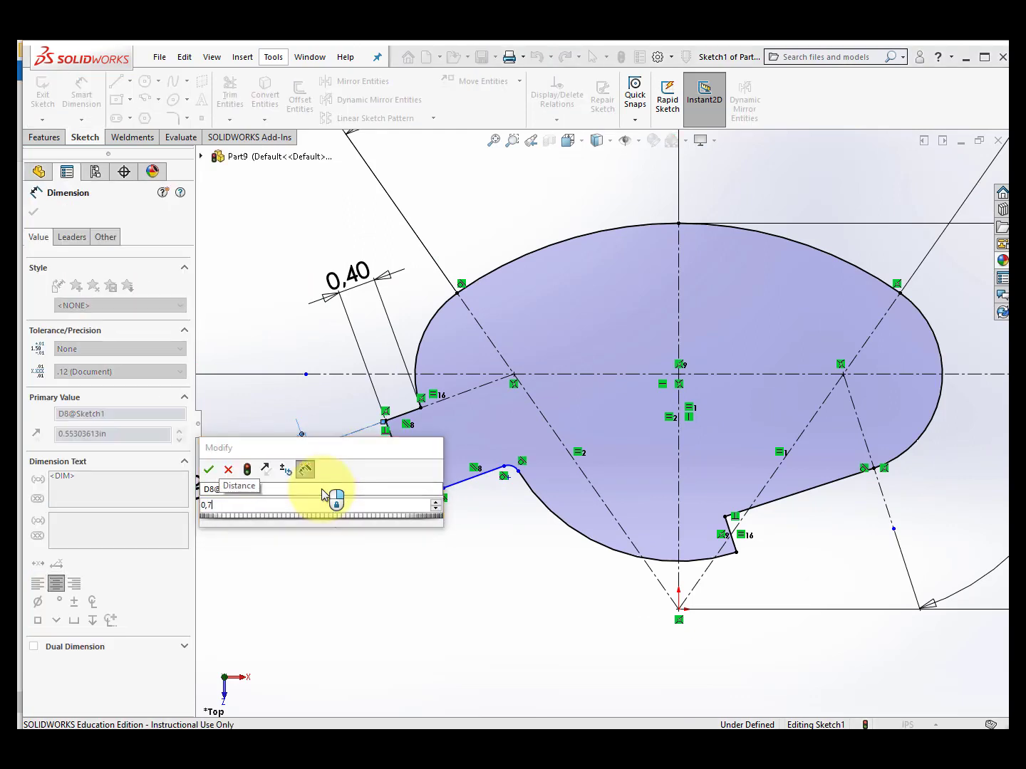
key(Return)
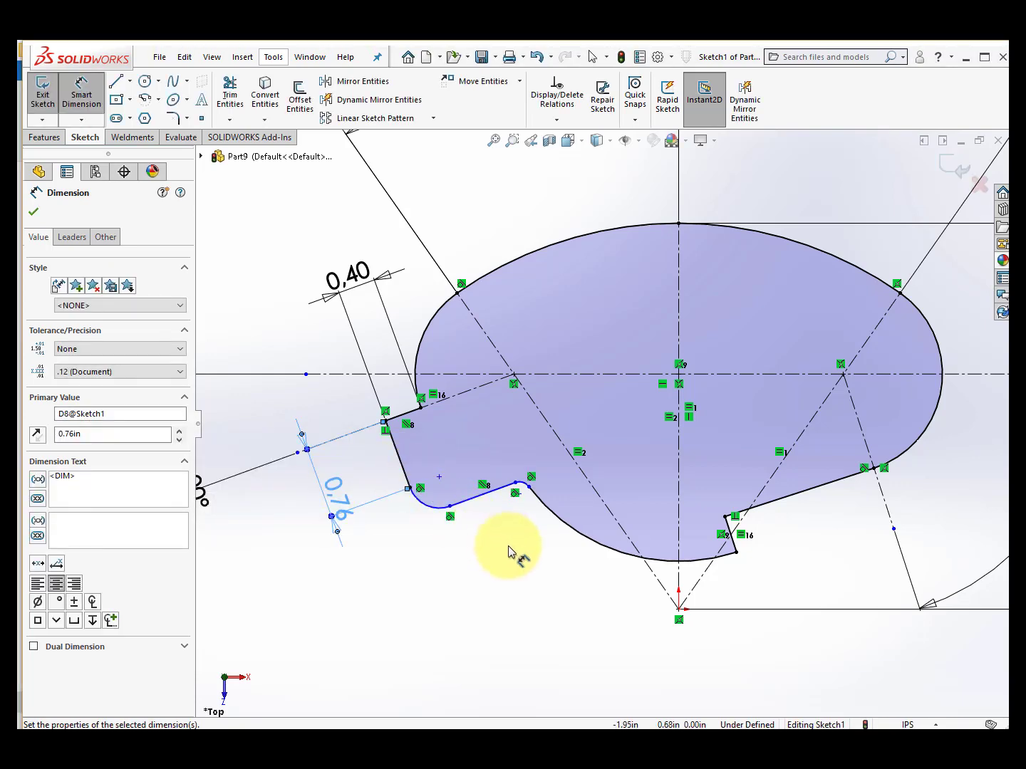
- Dimension the left tab's lower corner arc with a radius of 0.44 in
scroll(498, 570, down, 3)
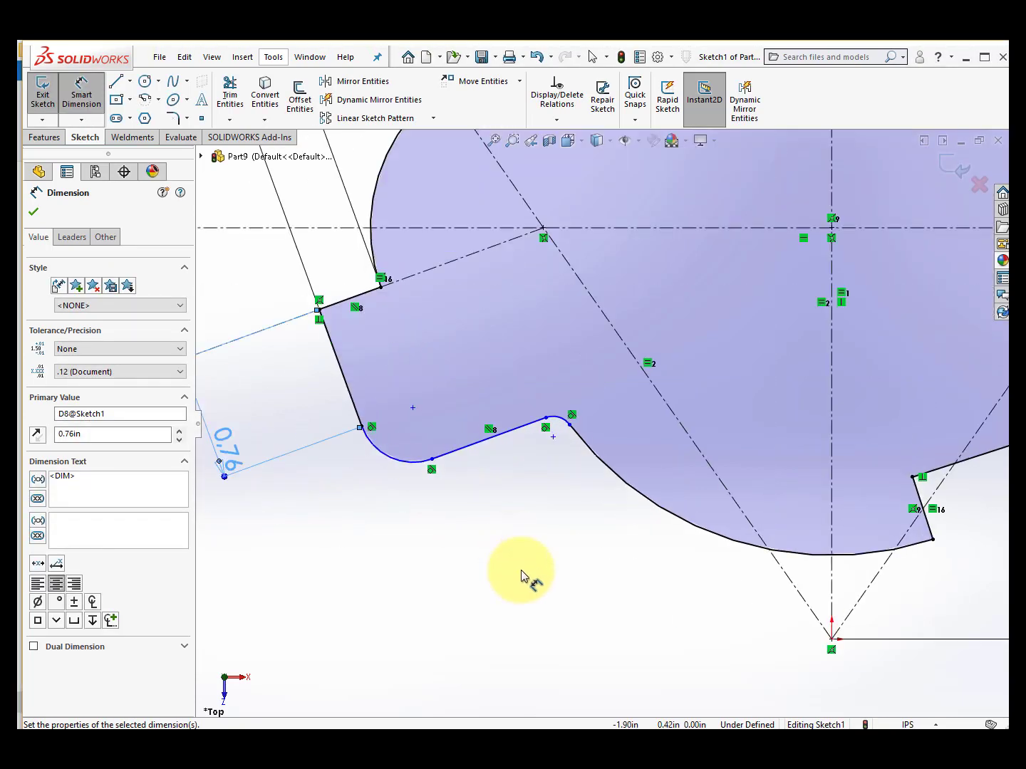
click(391, 459)
click(335, 535)
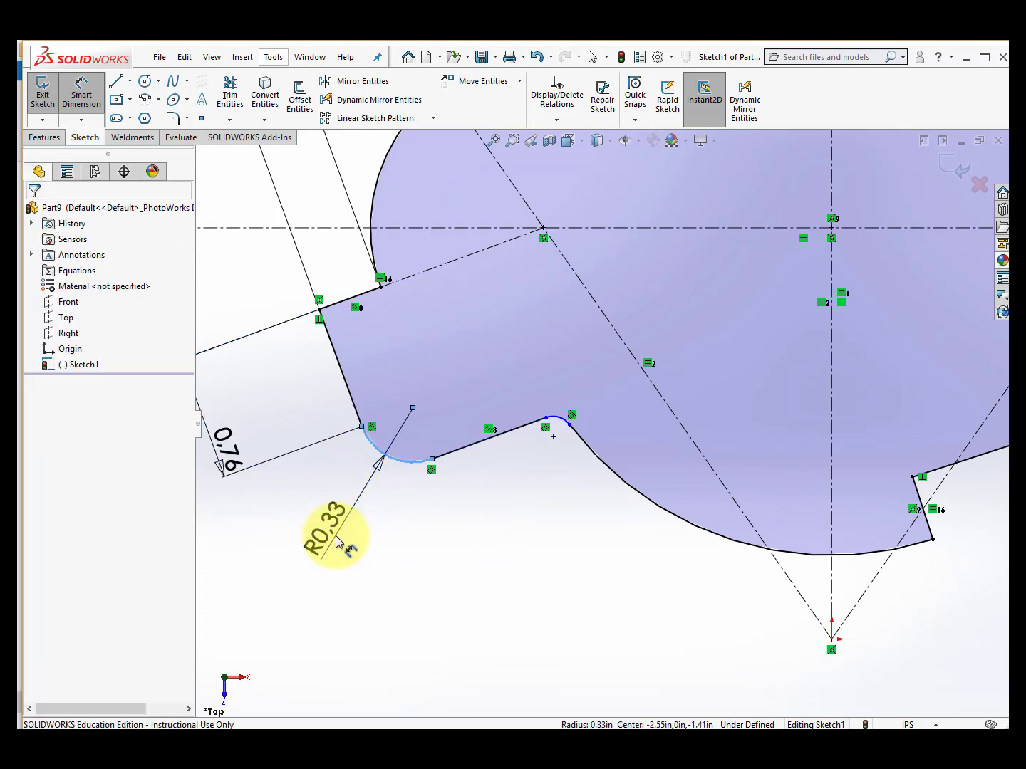
text(0,44)
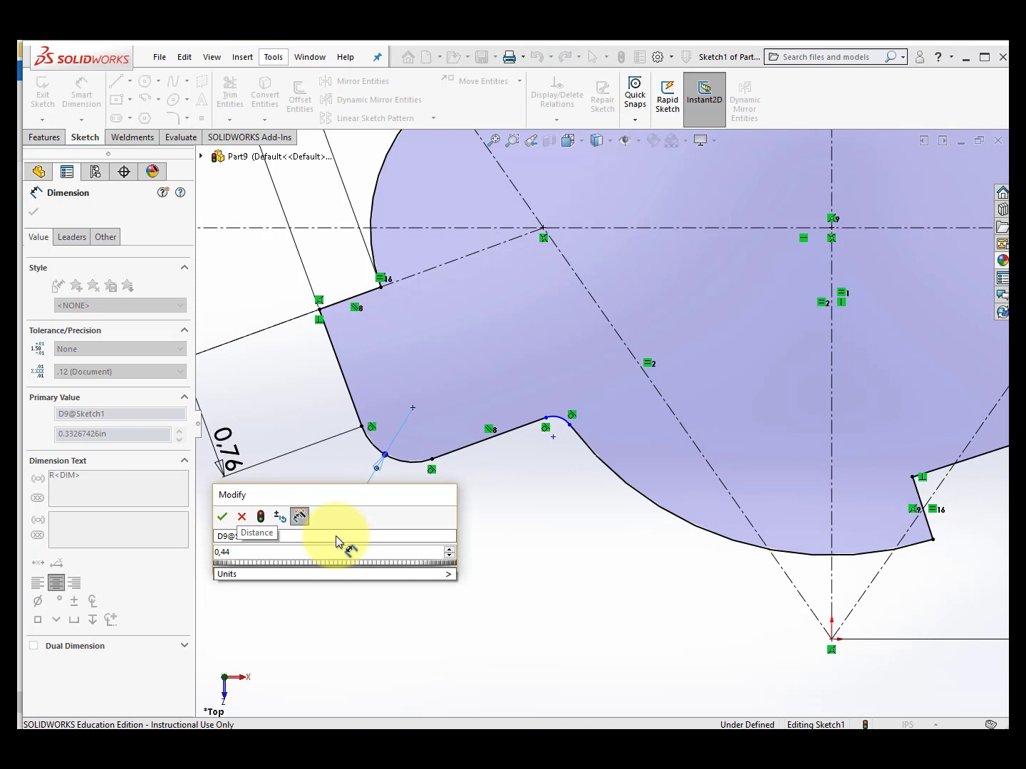
key(Return)
- Dimension the small arc between the tab's lower sloped line and the wide bottom arc with a radius of 0.62 in
scroll(563, 427, down, 6)
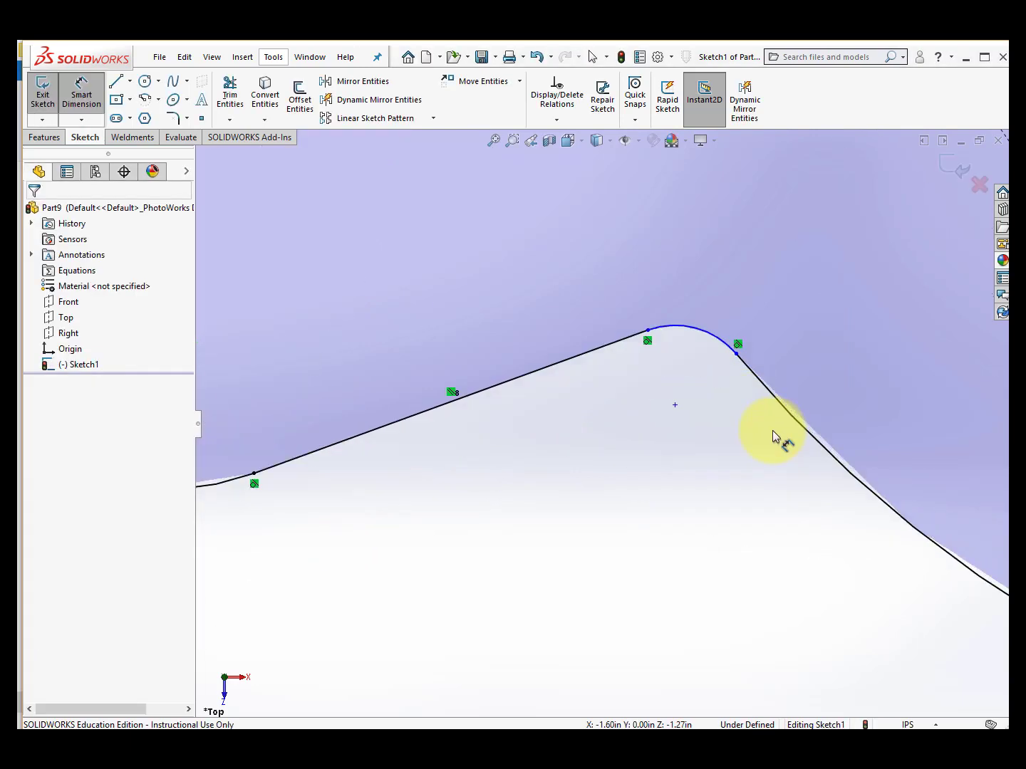
click(675, 328)
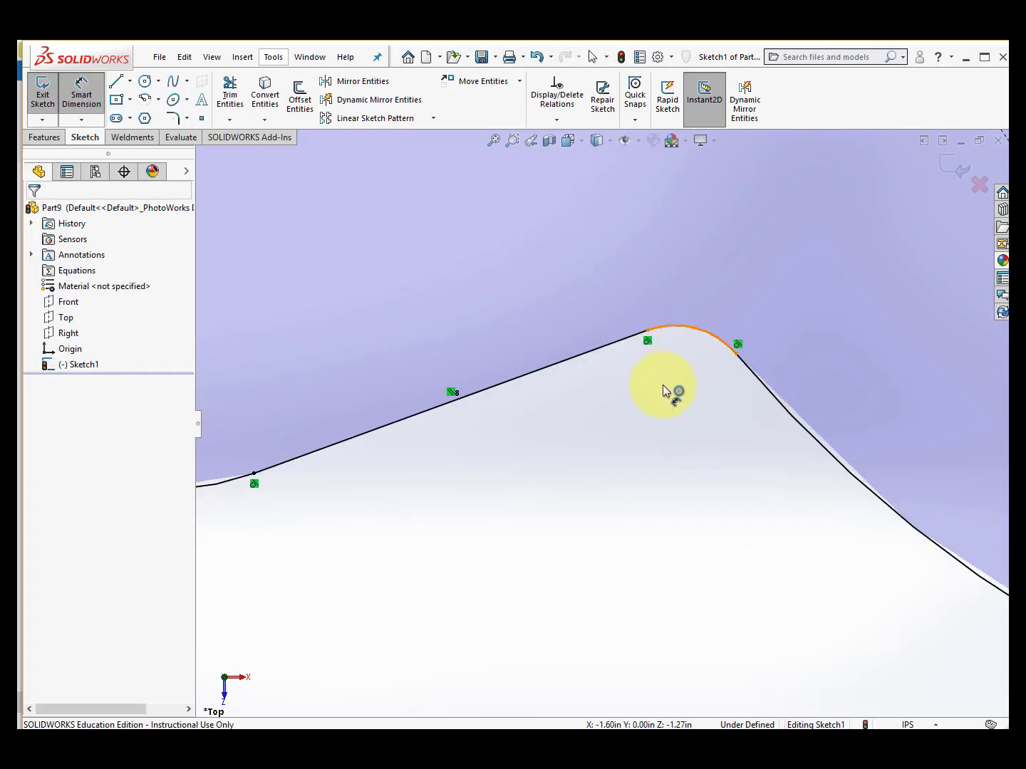
click(614, 540)
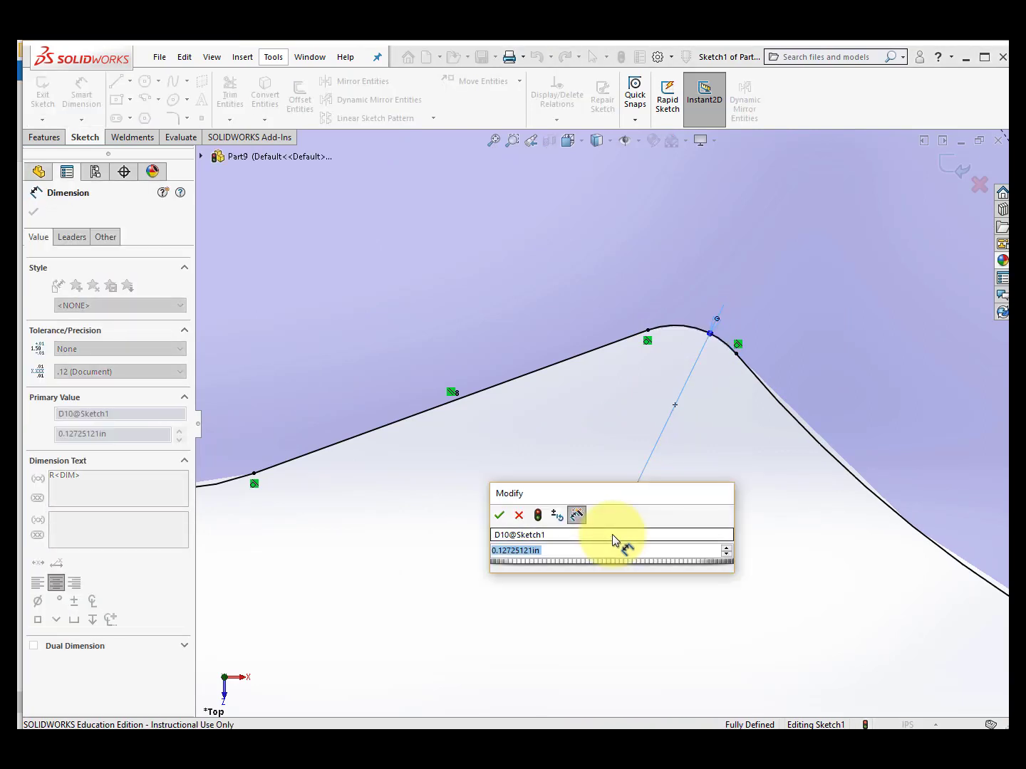
text(0,62)
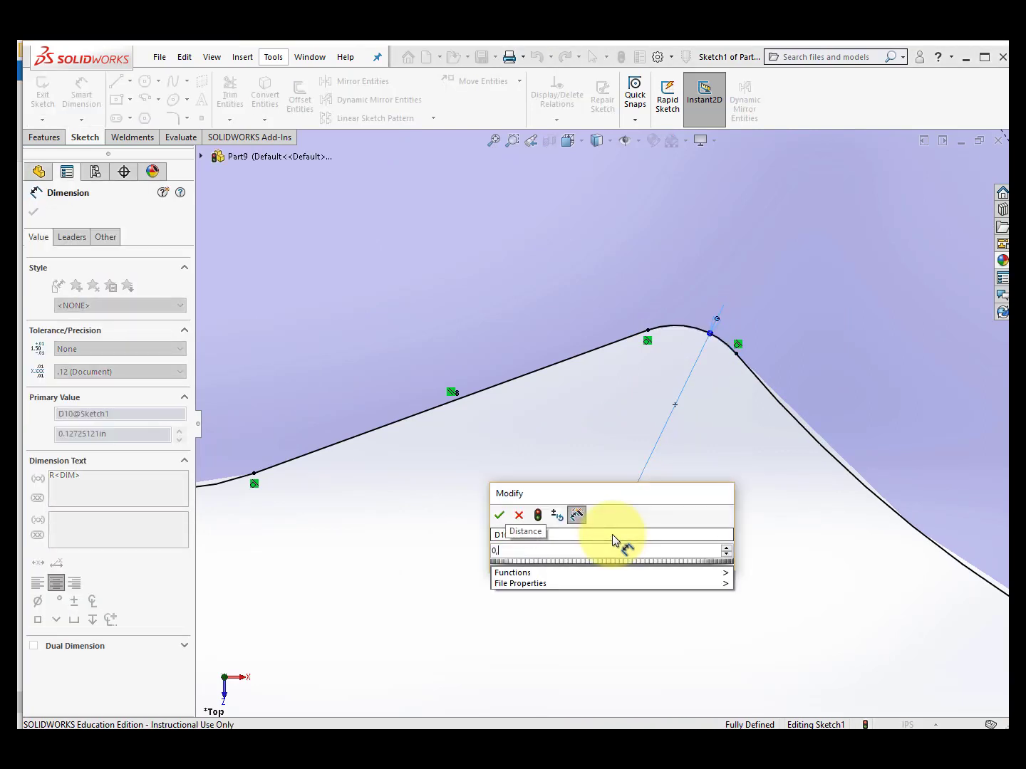
key(Return)
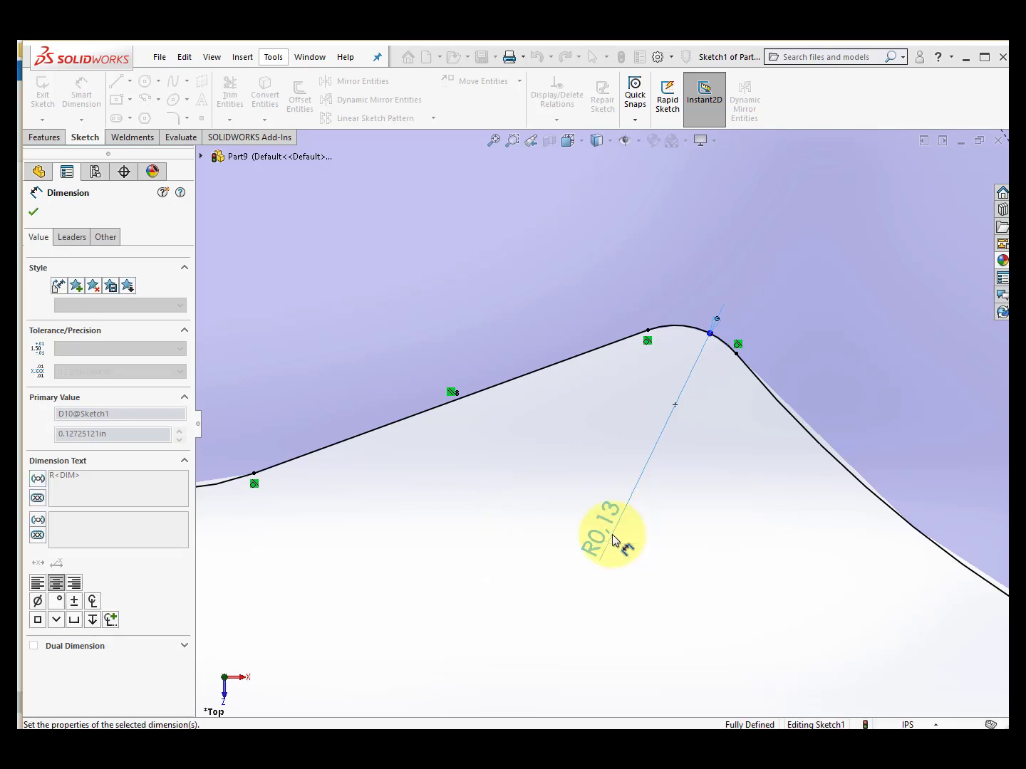
click(495, 141)
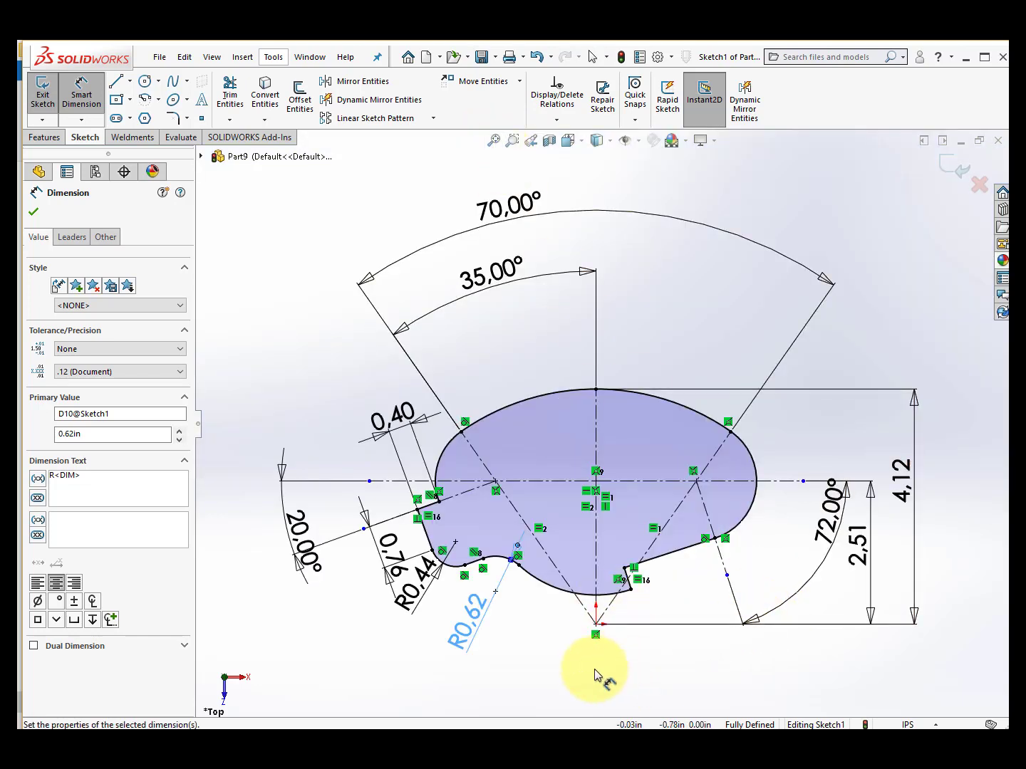
click(554, 666)
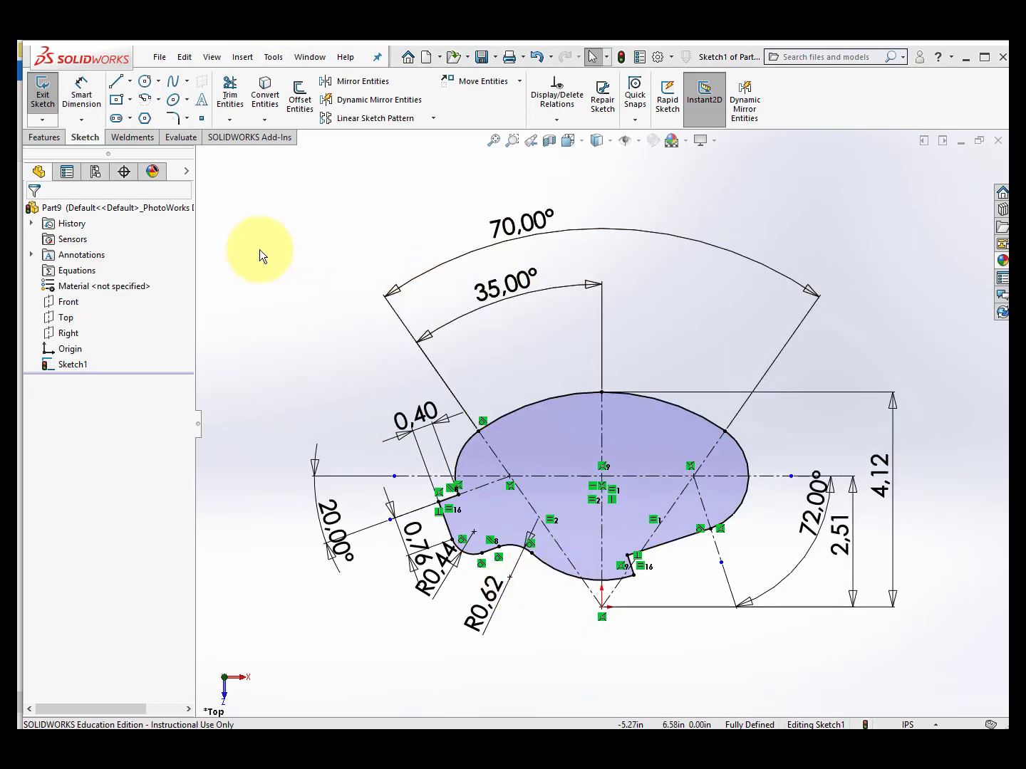
- Exit the sketch and extrude the closed profile upward as a blind boss 1.20 in deep
click(41, 99)
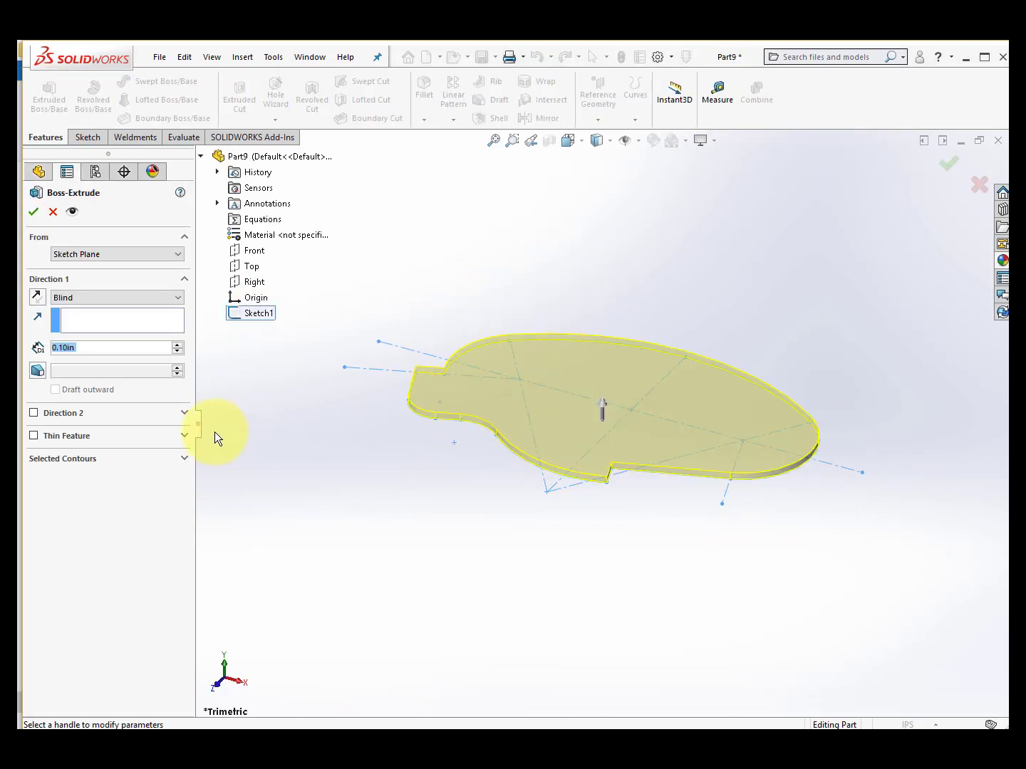
click(84, 348)
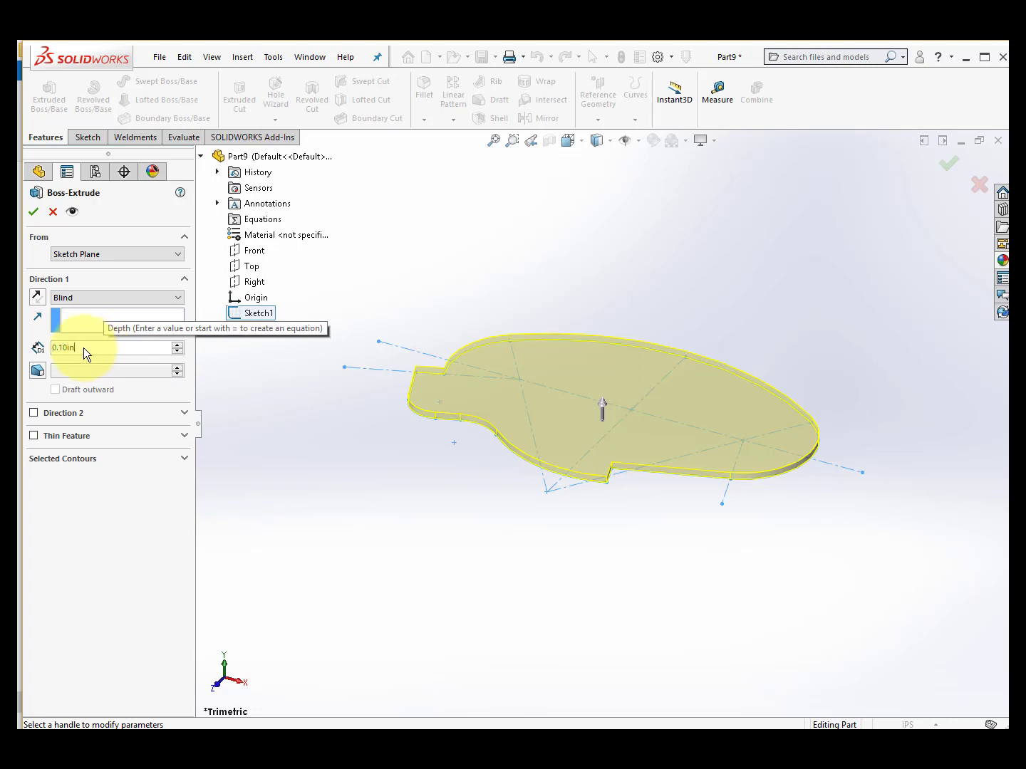
text(*12)
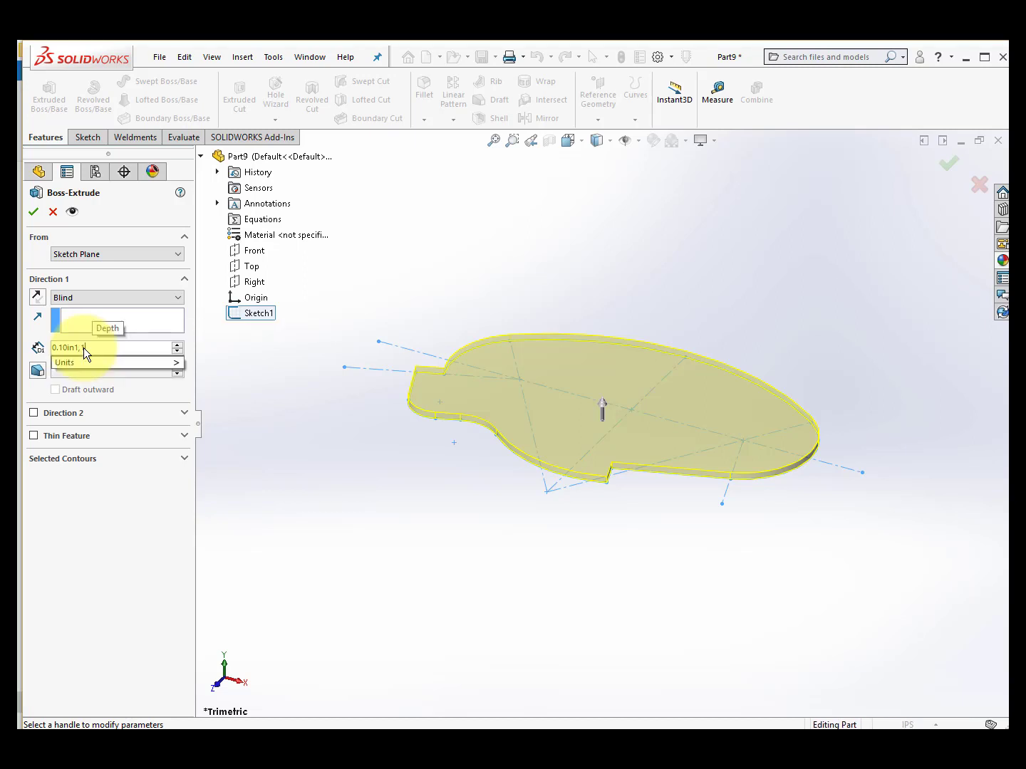
key(Return)
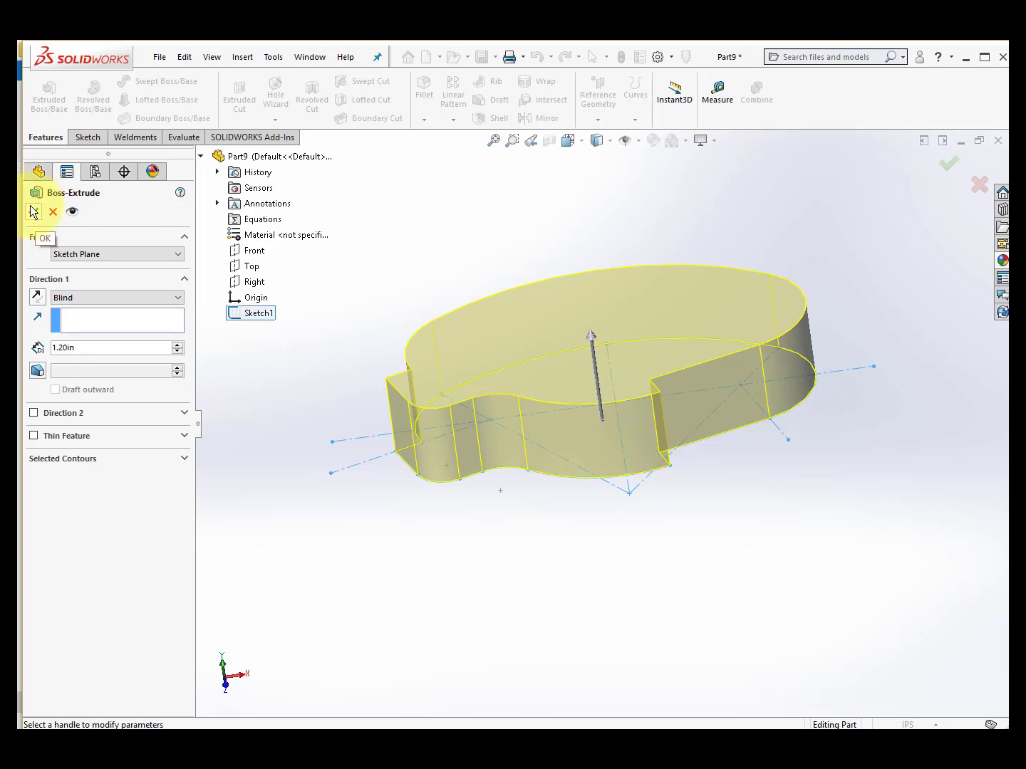
click(33, 211)
middle_drag(367, 305, 396, 369)
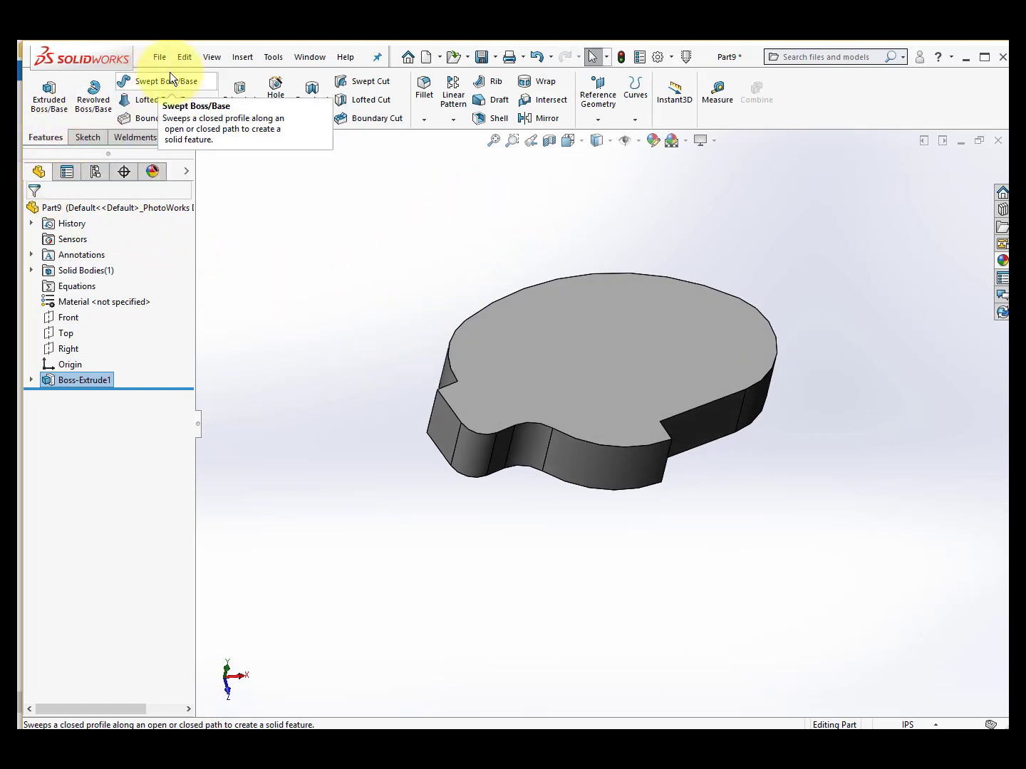
- Shell the extruded body to a 0.092 in wall thickness, removing its bottom face, with the preview shown
click(498, 118)
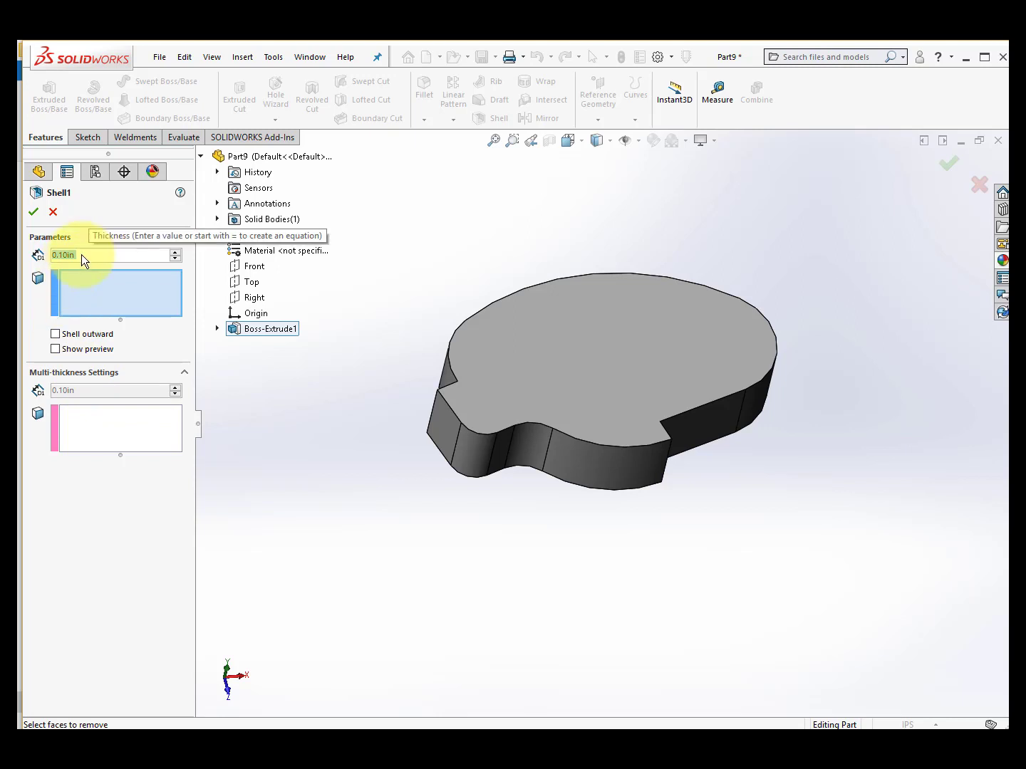
text(0,092)
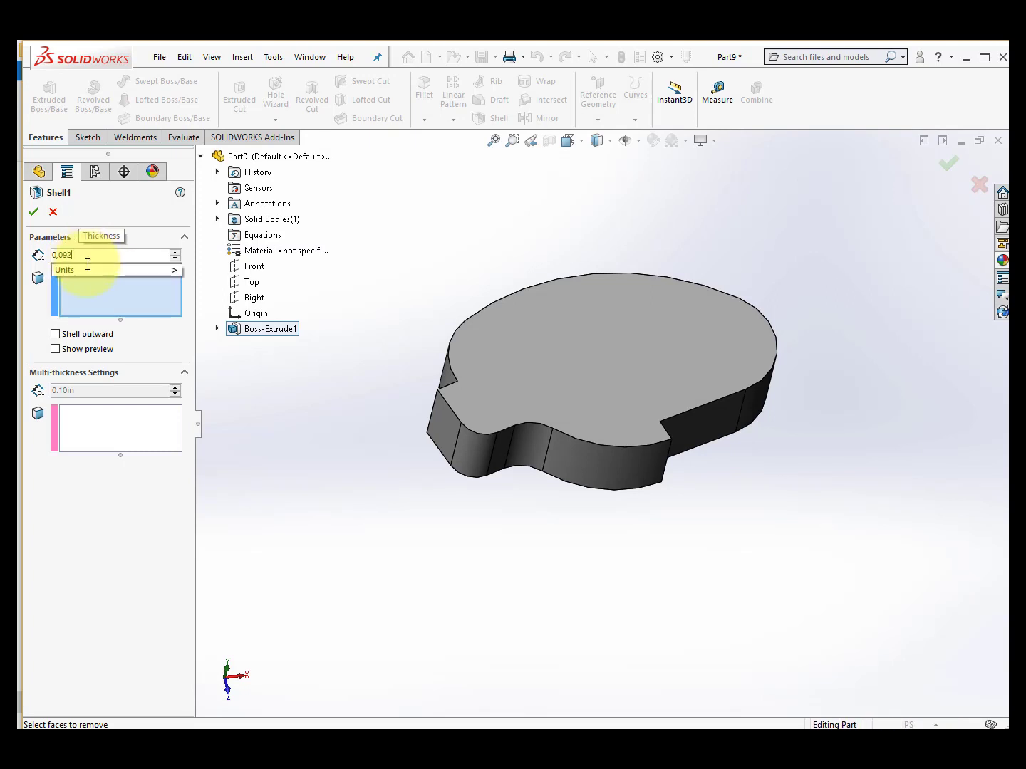
key(Return)
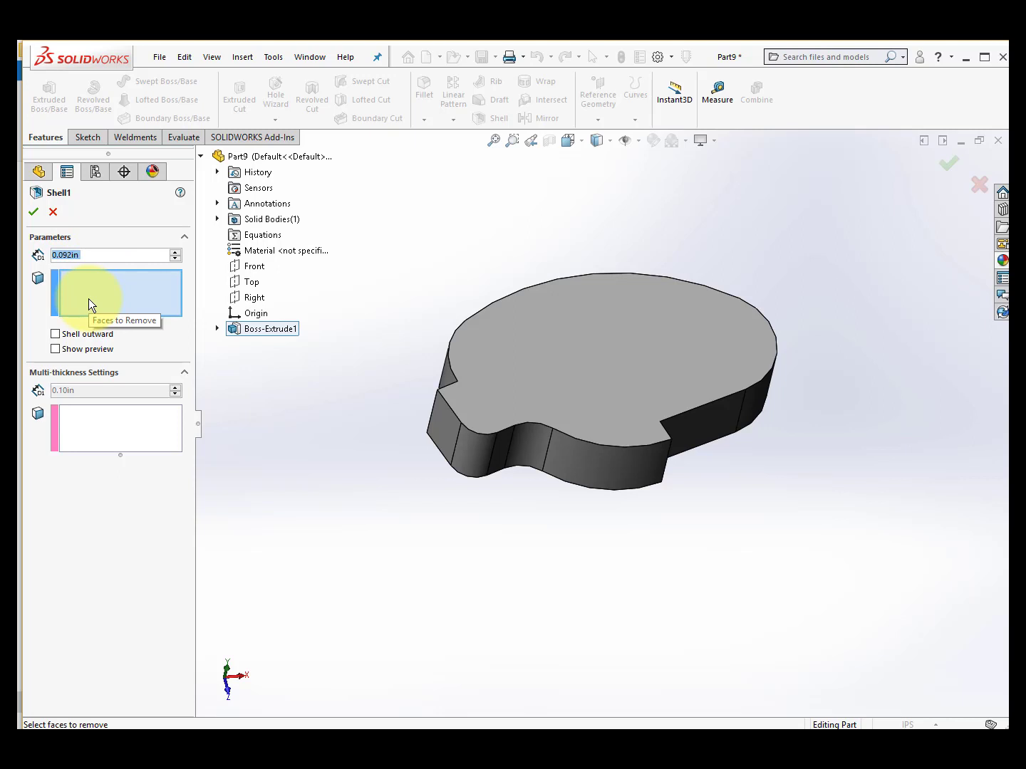
middle_drag(485, 609, 469, 366)
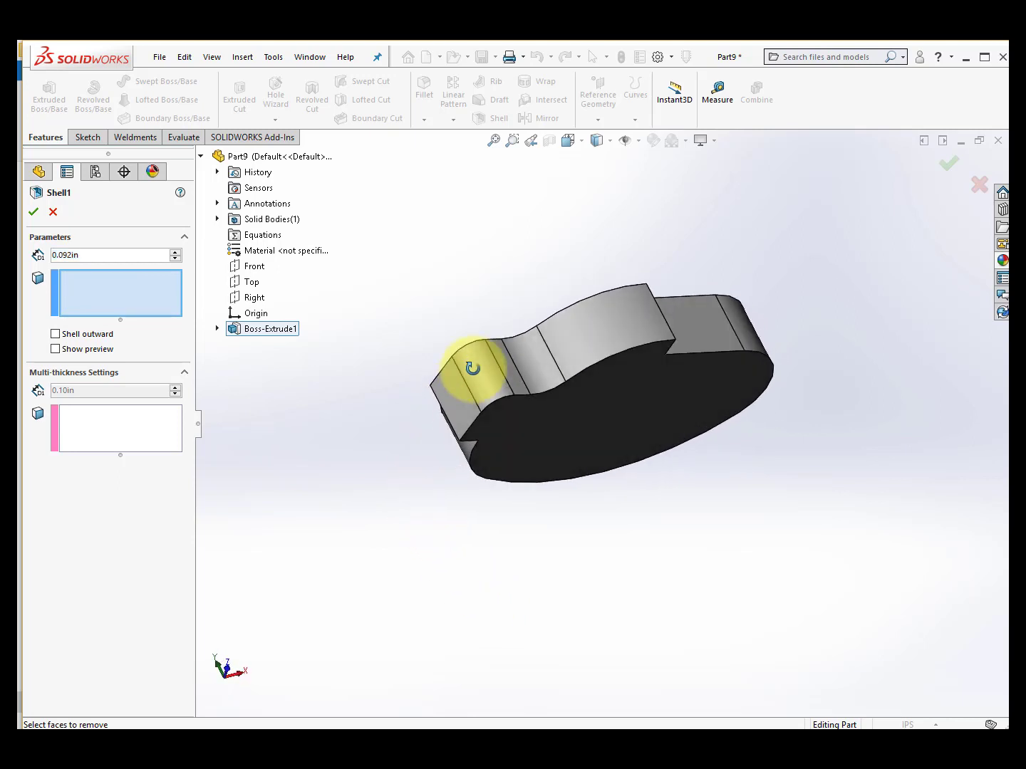
click(629, 400)
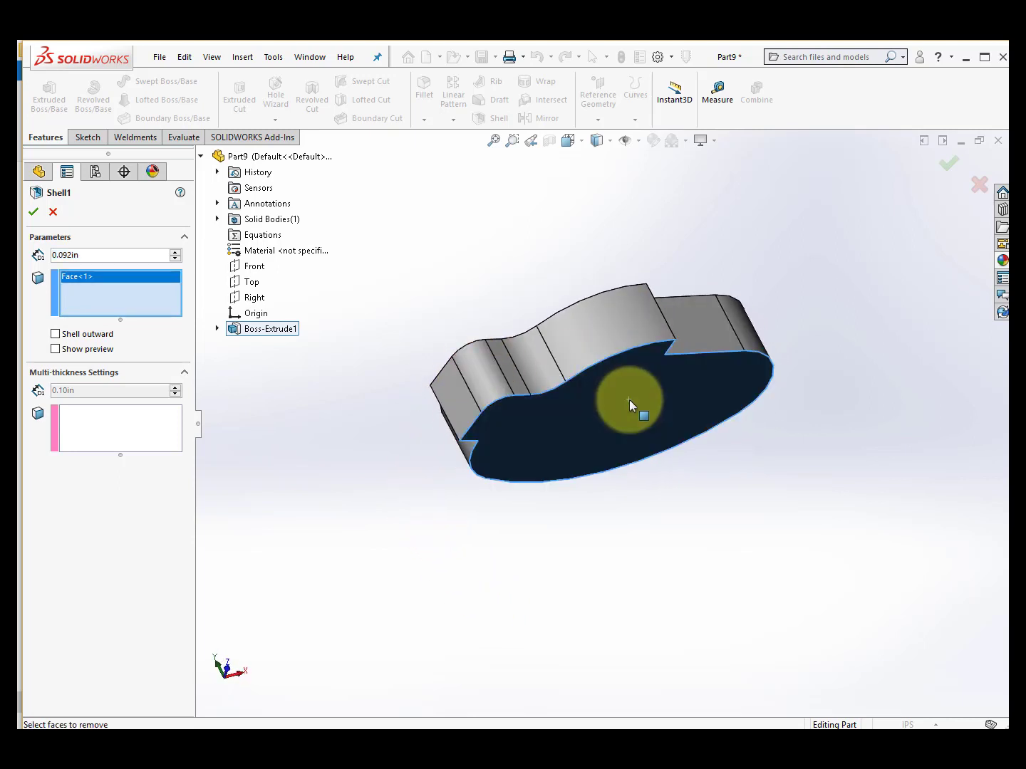
middle_drag(504, 241, 478, 357)
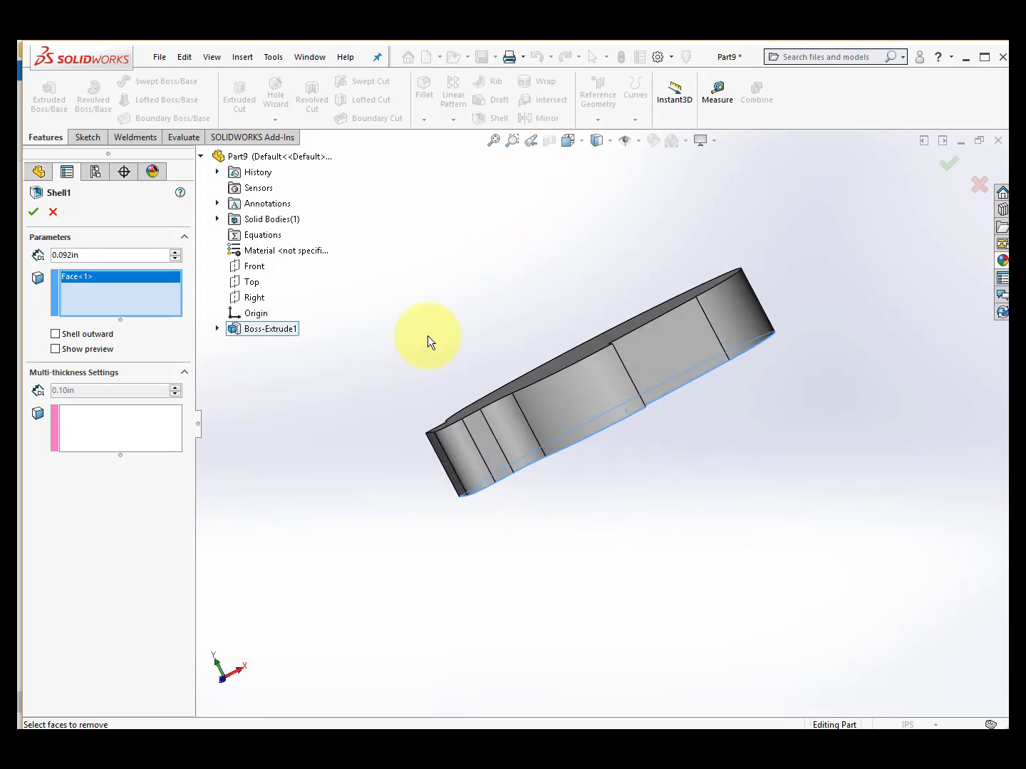
click(55, 349)
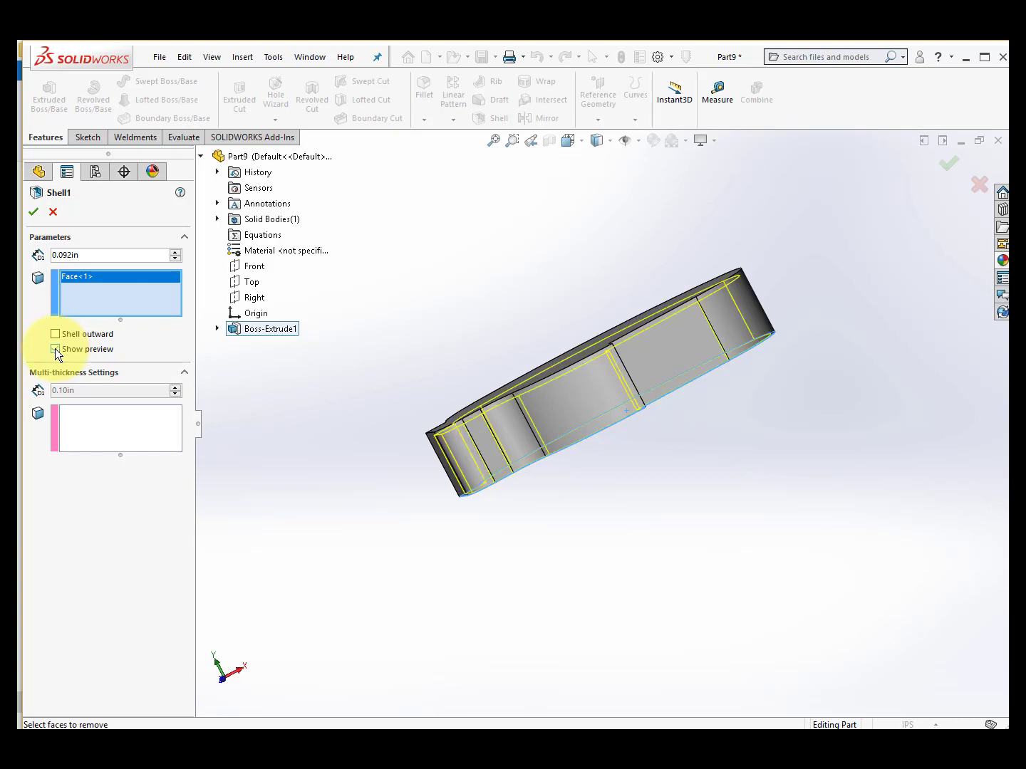
middle_drag(414, 545, 334, 463)
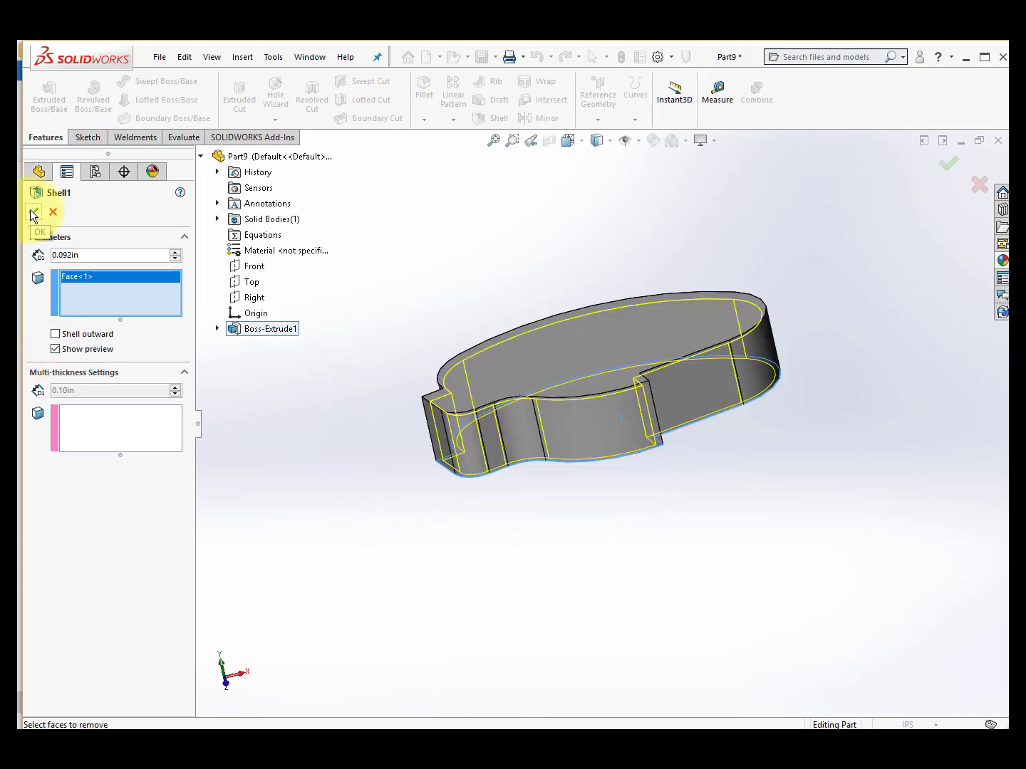
click(31, 211)
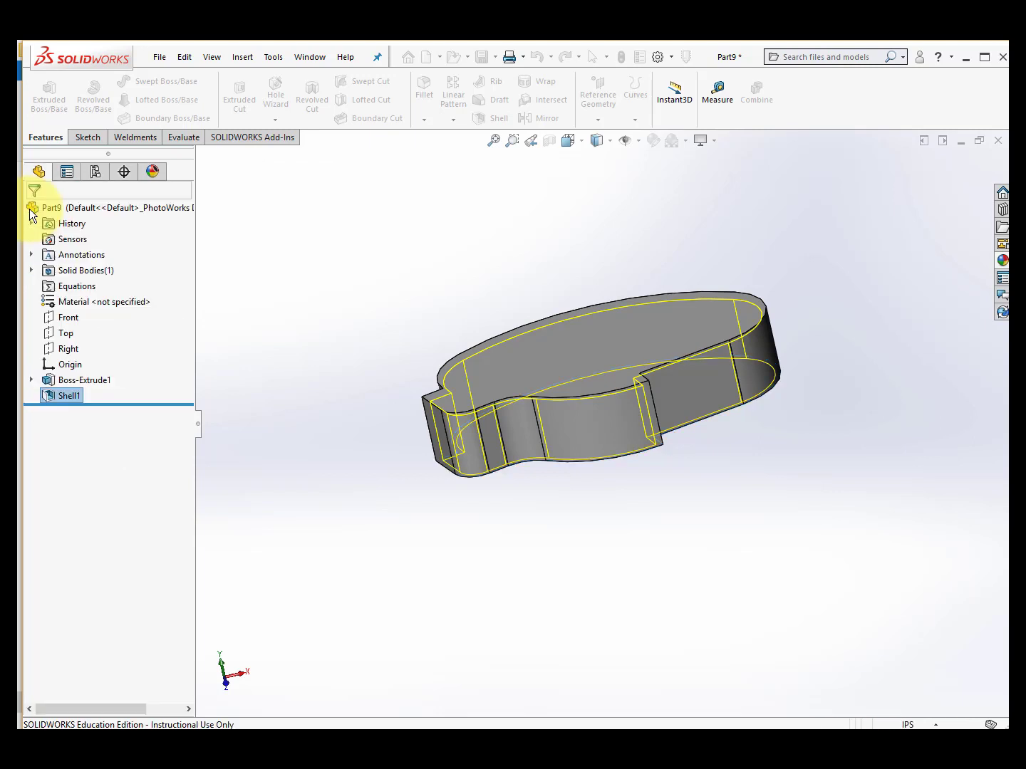
- Start a new extruded boss with its sketch on the narrow rim face at the shell's open side
middle_drag(538, 509, 552, 723)
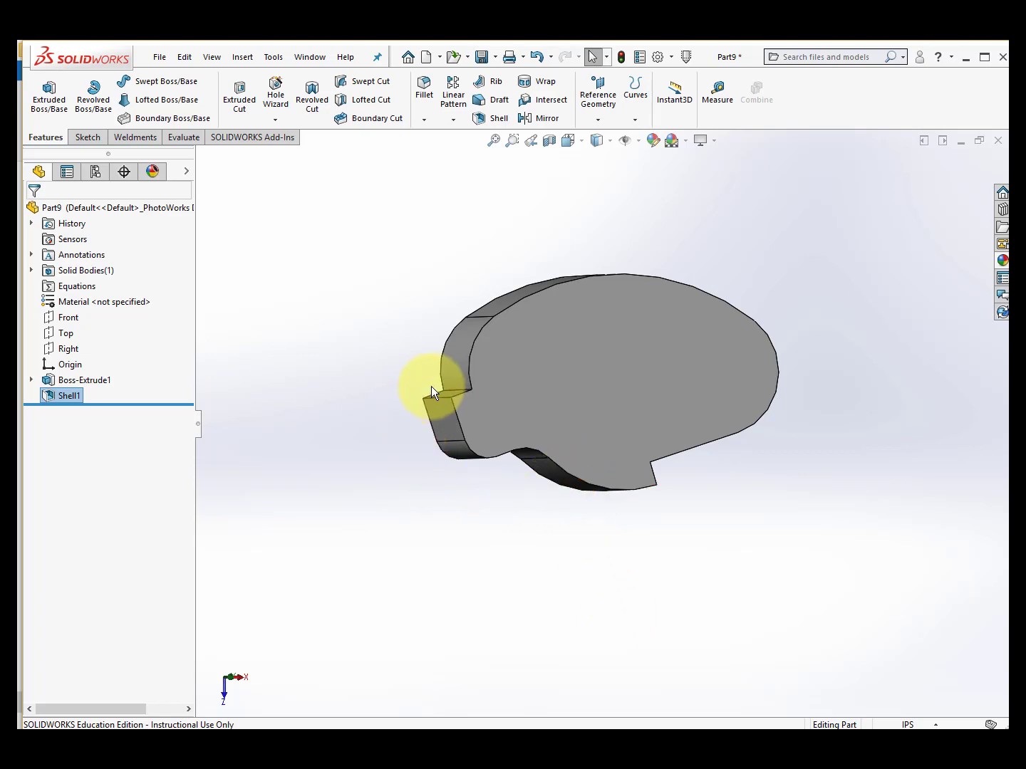
middle_drag(618, 304, 524, 360)
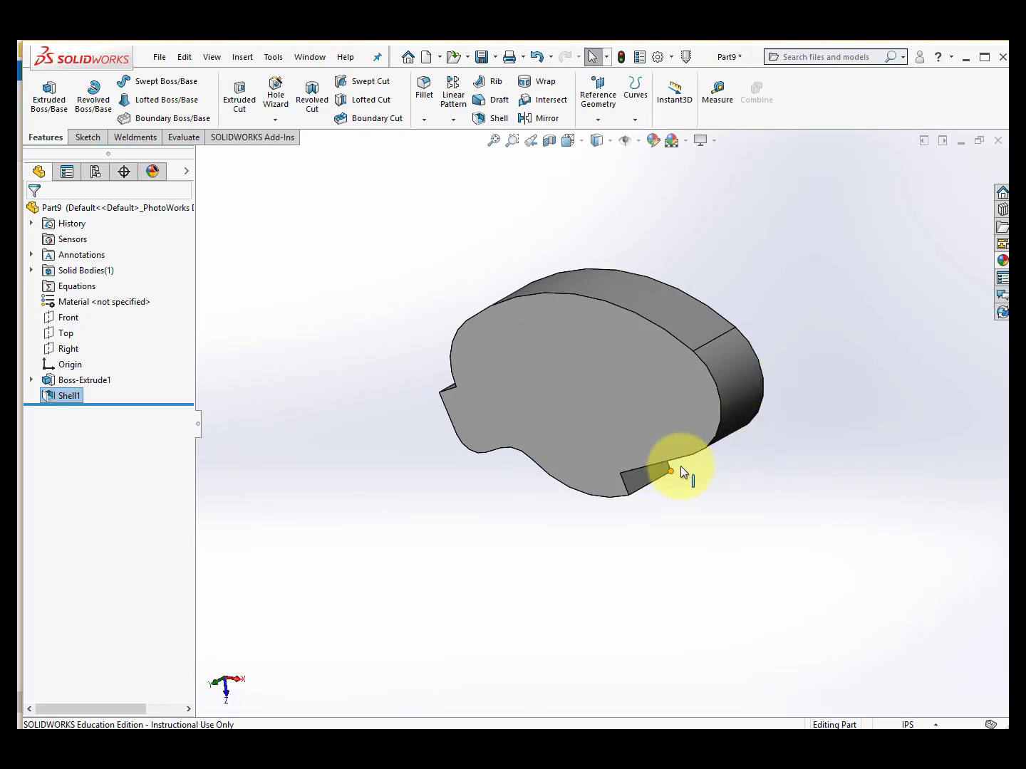
middle_drag(488, 292, 630, 293)
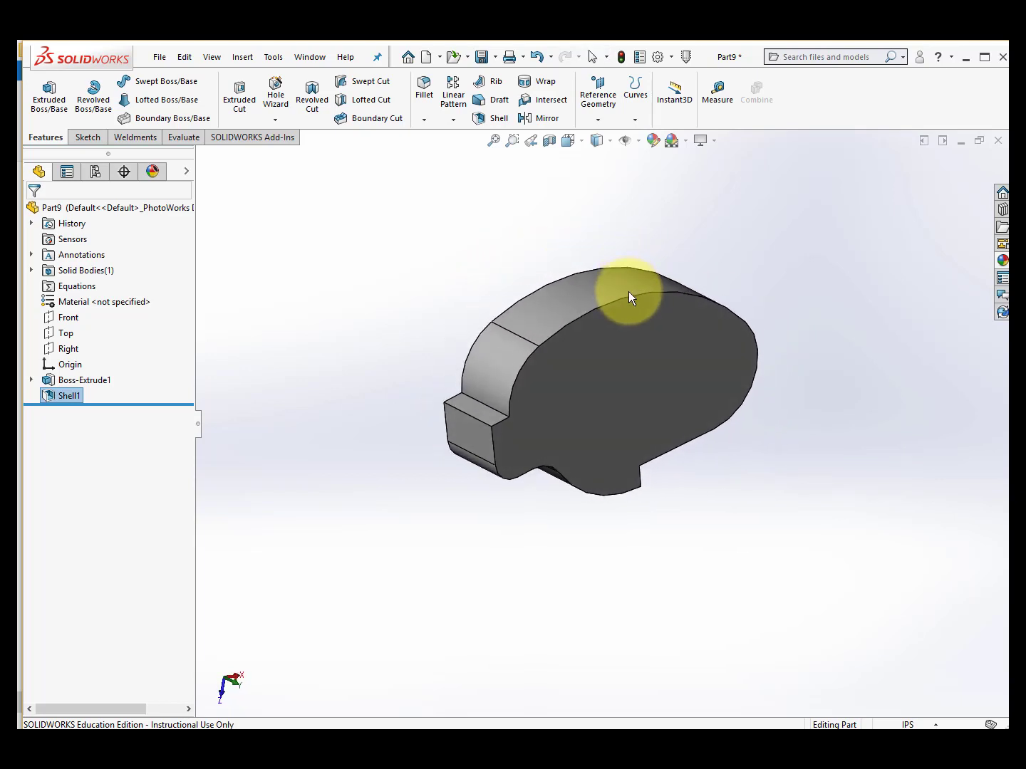
click(49, 102)
middle_drag(419, 278, 607, 405)
scroll(664, 304, down, 5)
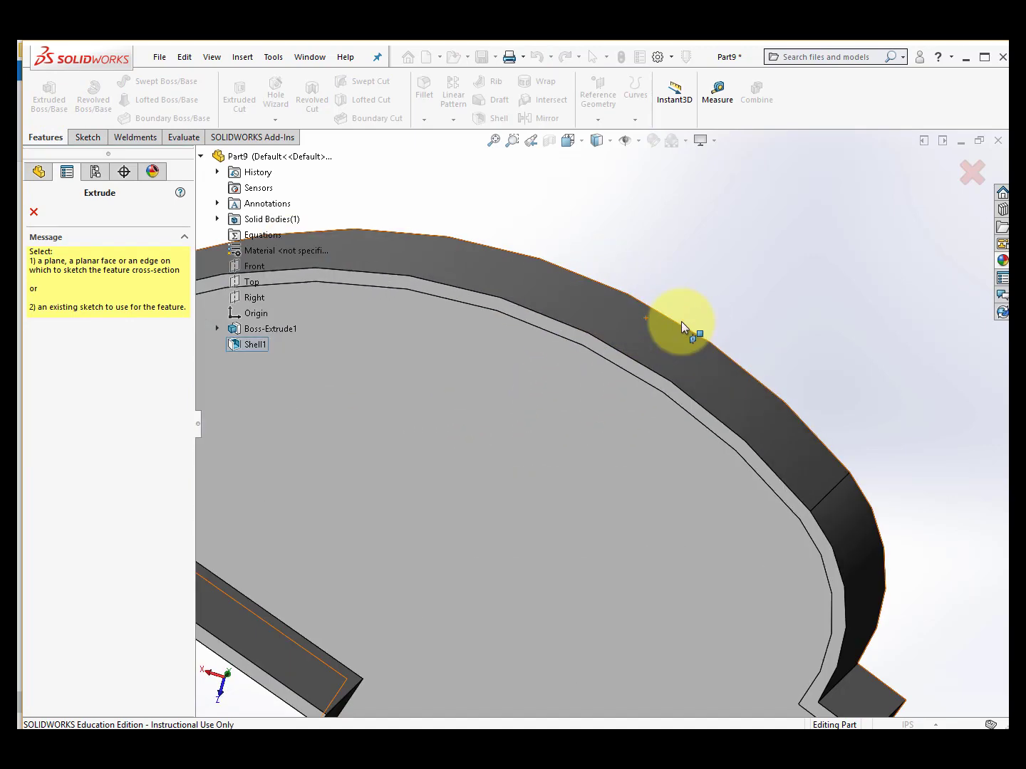
click(664, 386)
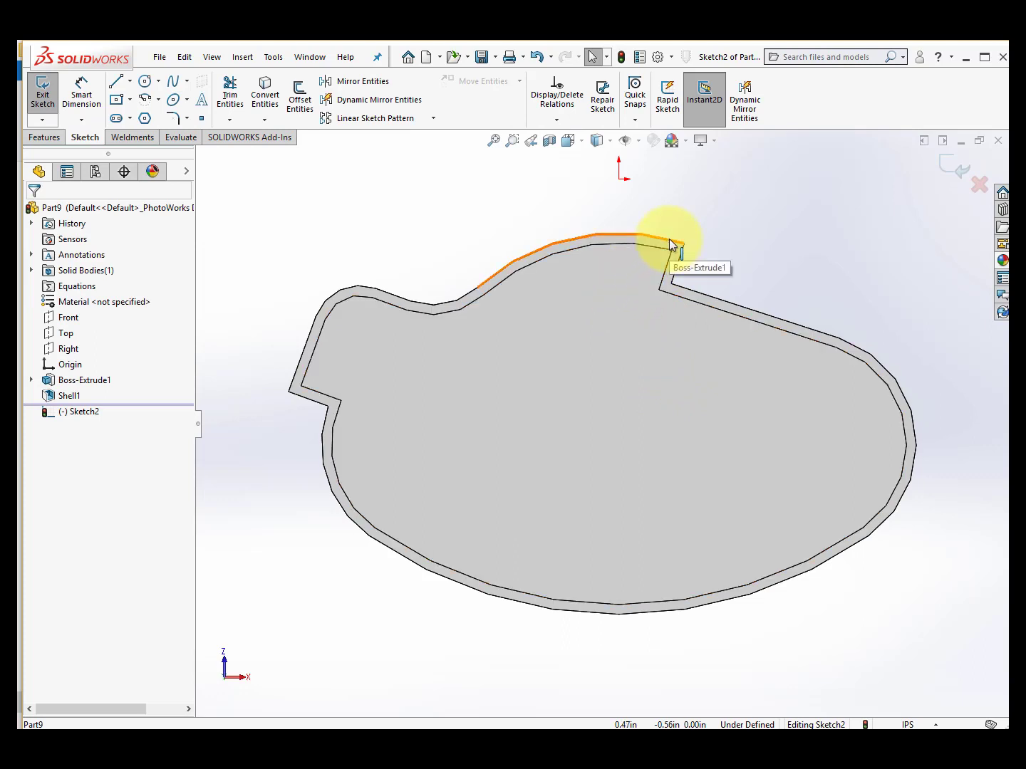
- Convert six connected outer rim edges into sketch entities, from the short notch edge around the wide arc to the left tab's short edge
click(264, 92)
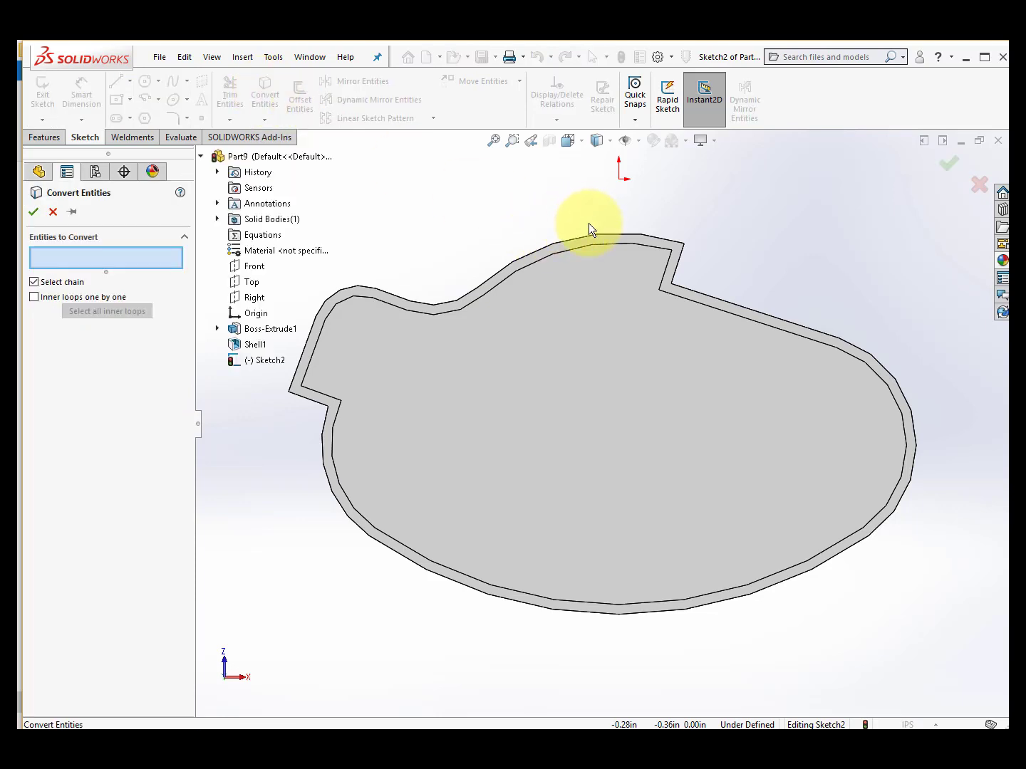
scroll(734, 241, down, 3)
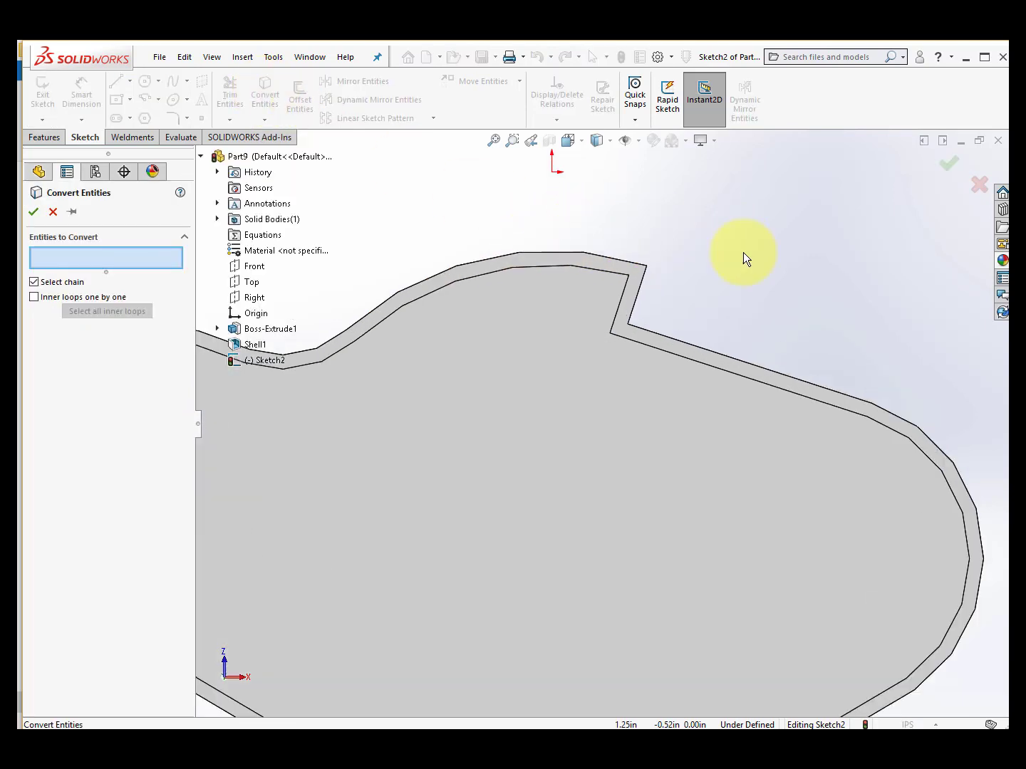
click(639, 297)
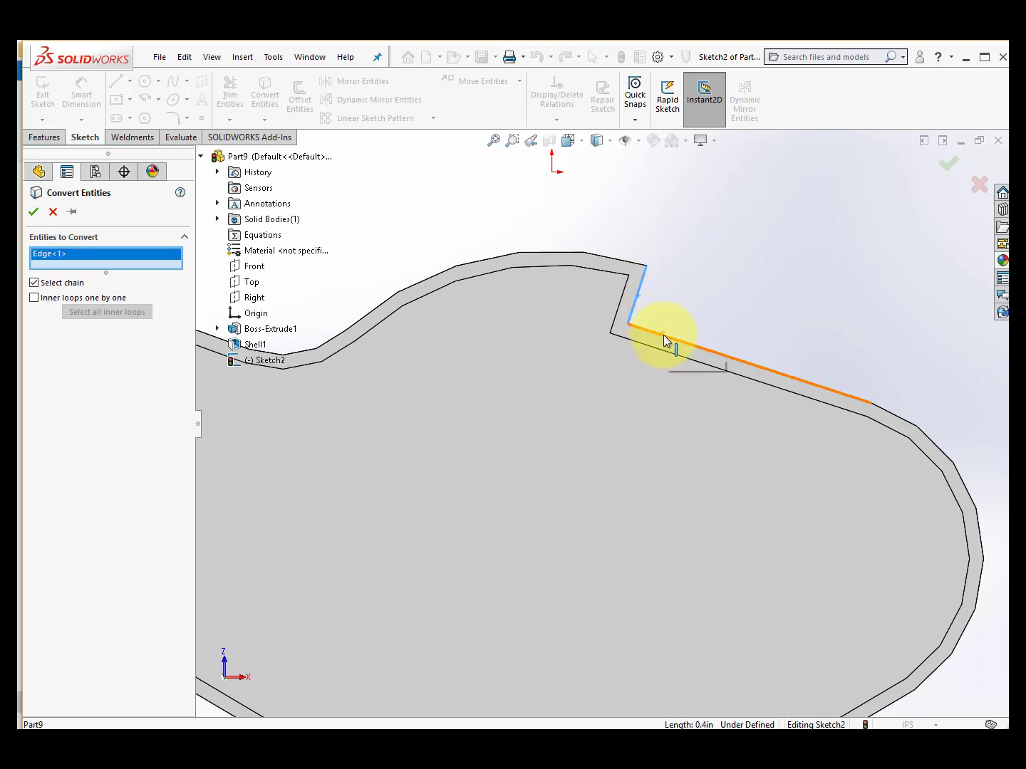
click(664, 335)
scroll(807, 497, up, 4)
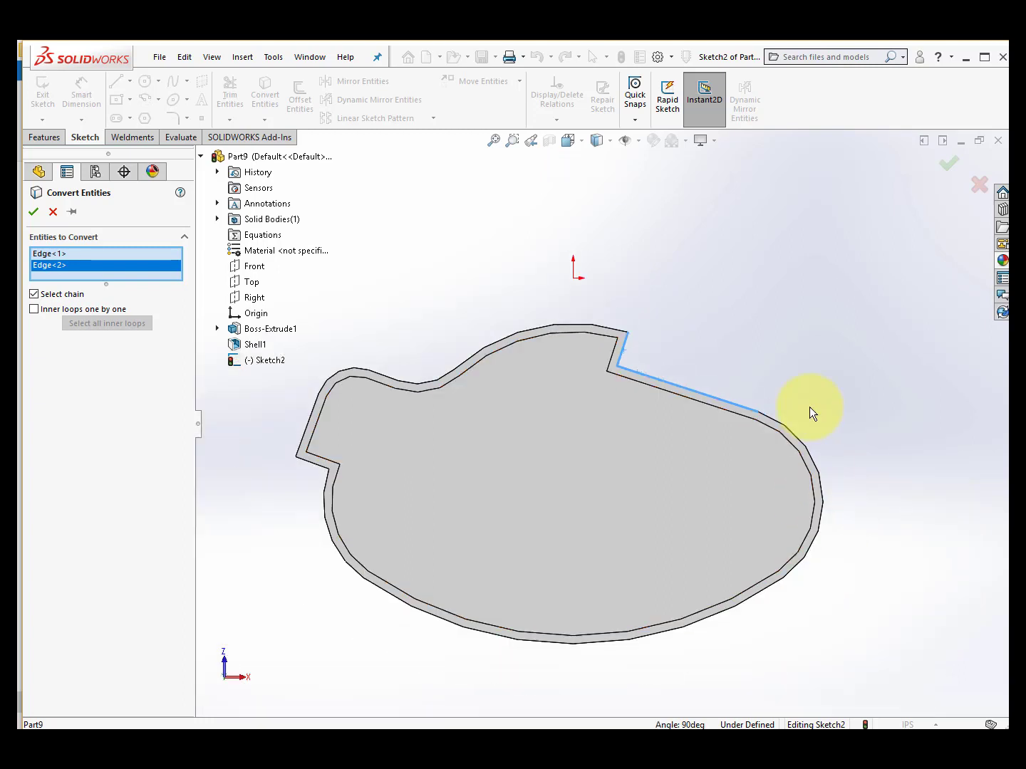
click(805, 446)
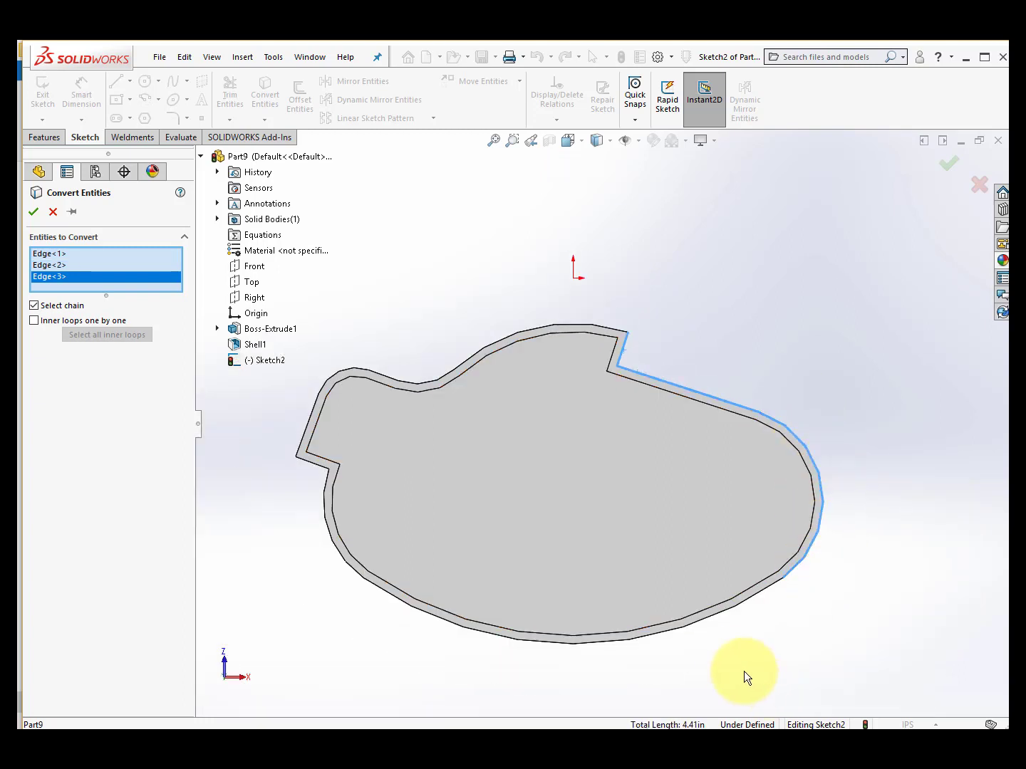
click(723, 613)
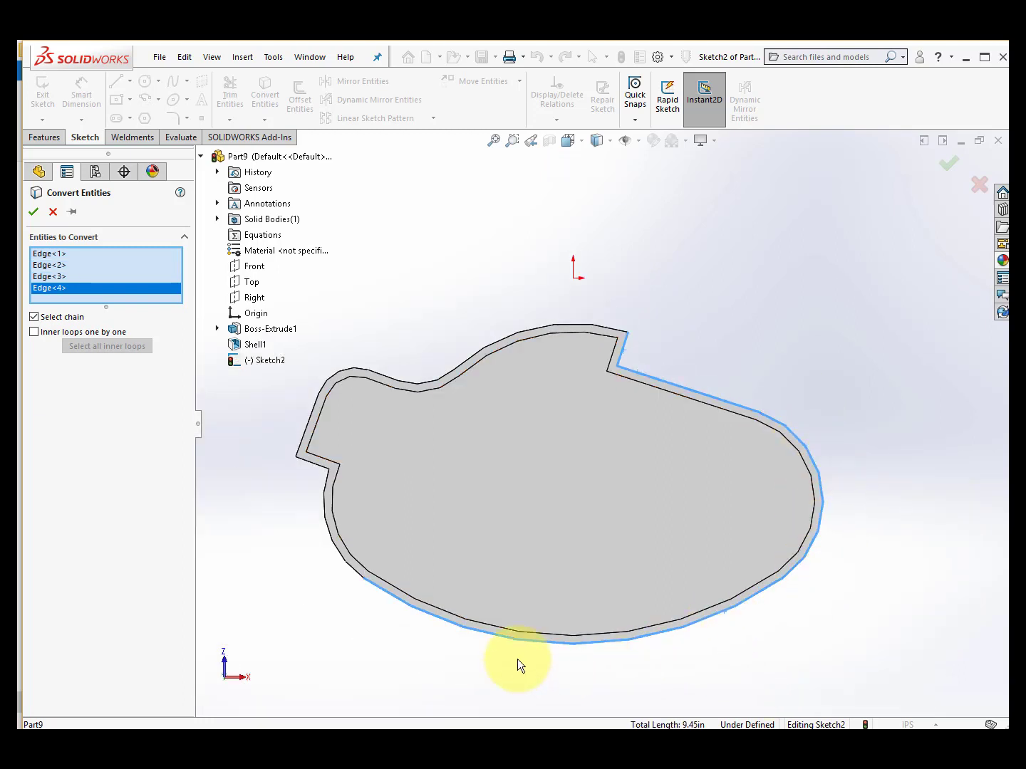
click(333, 548)
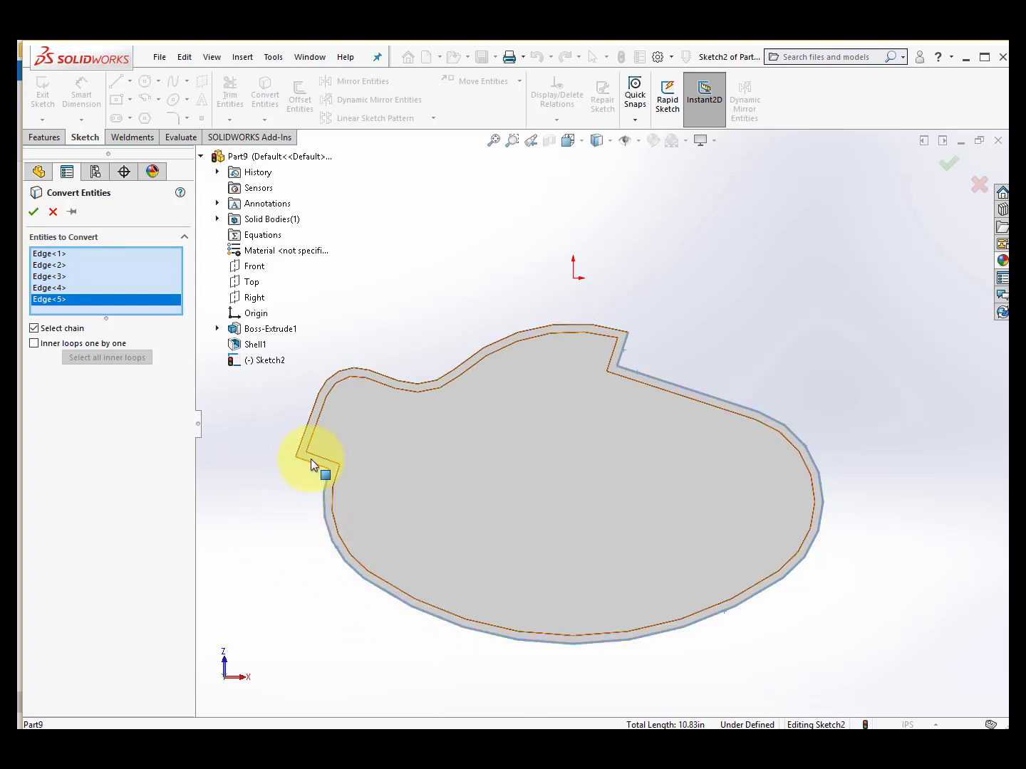
click(330, 469)
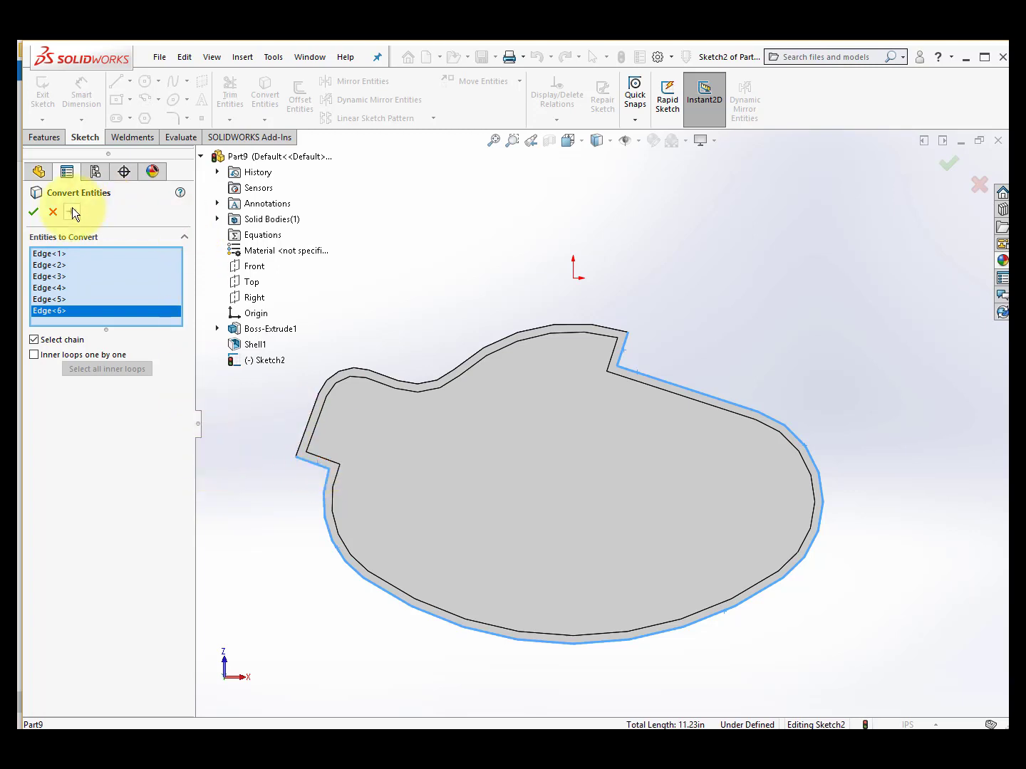
click(33, 211)
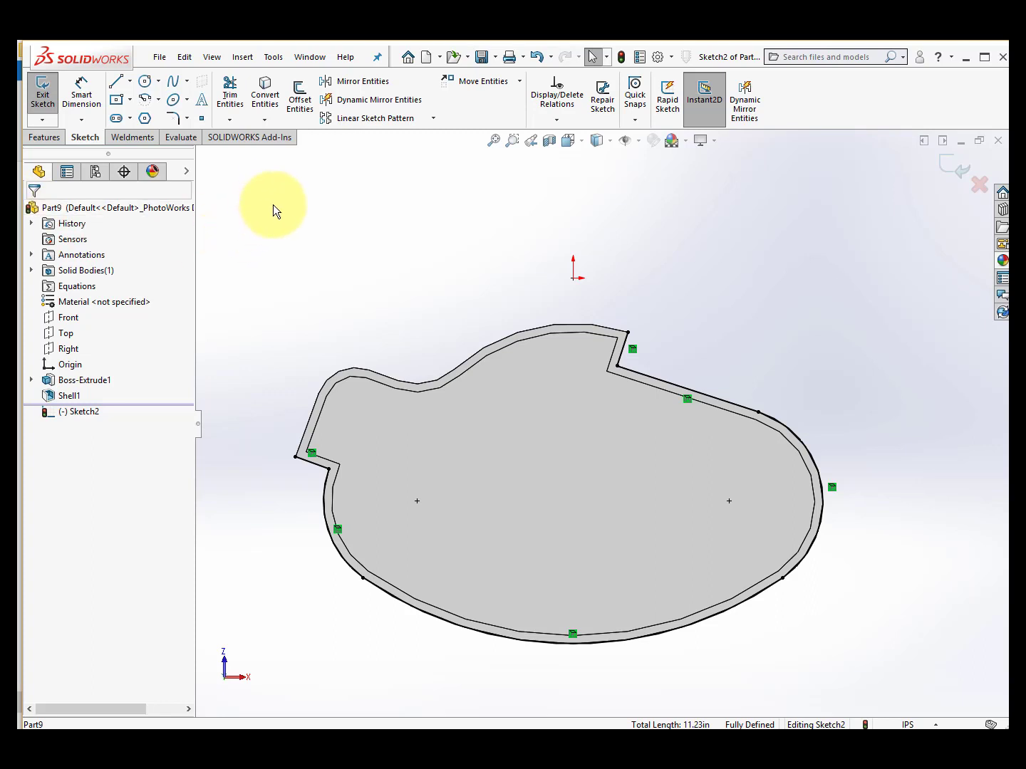
- Offset the converted sloped line and the three connected outer arcs outward by 0.40 in
click(296, 102)
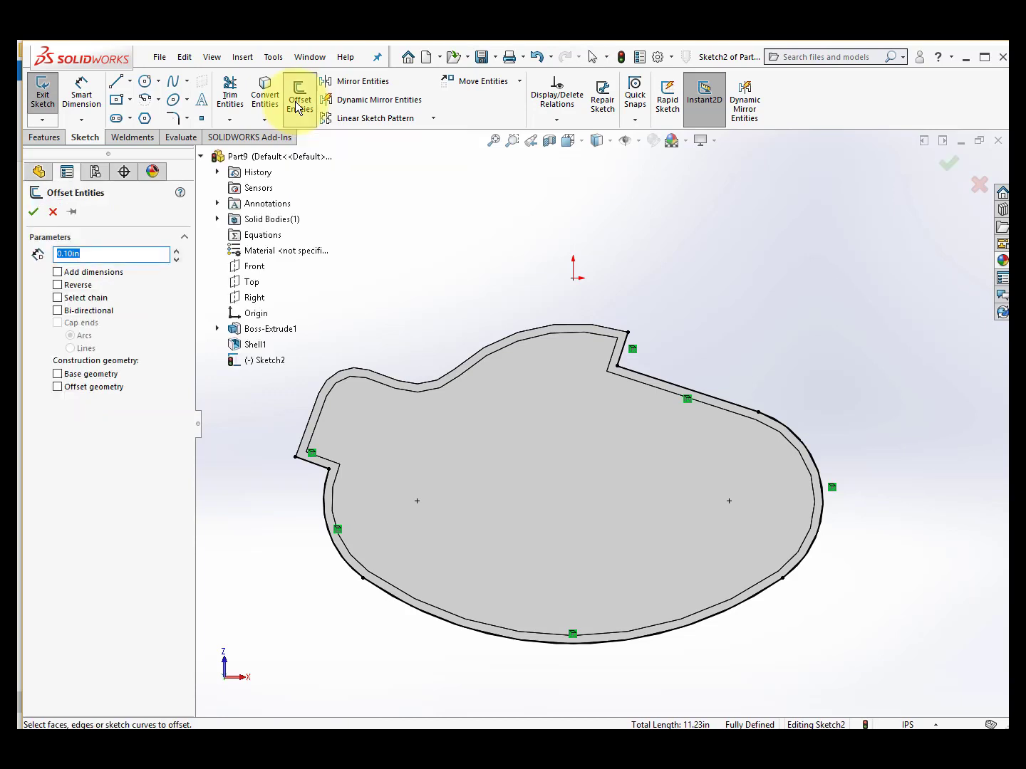
text(0.4)
key(Return)
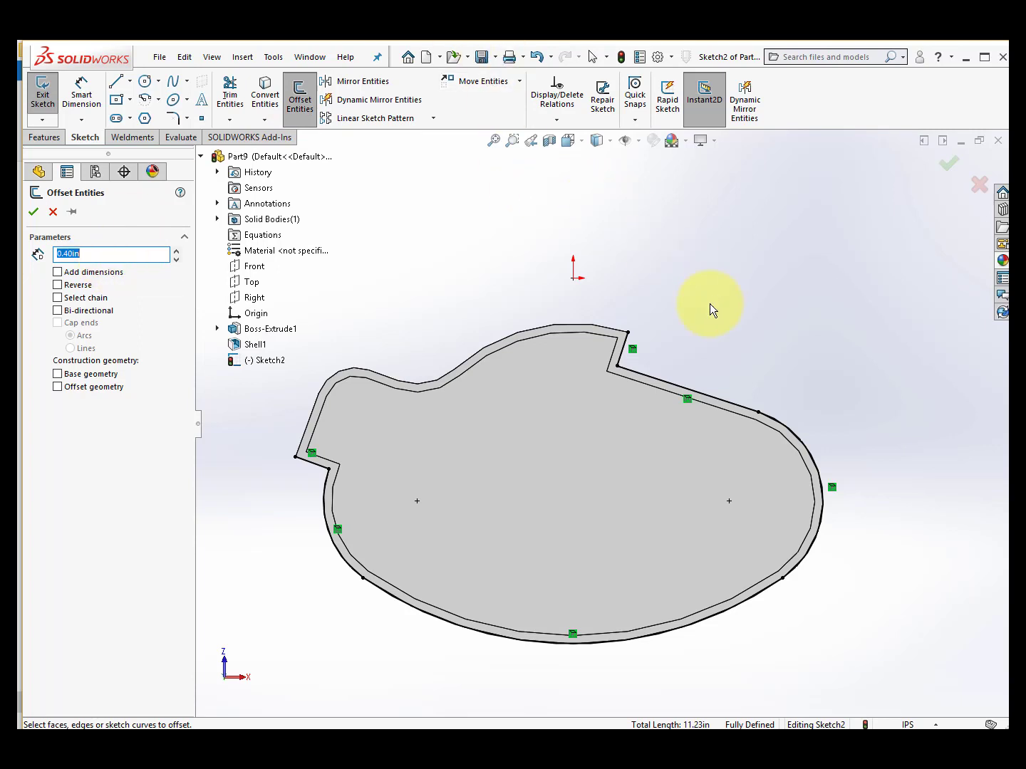
click(671, 385)
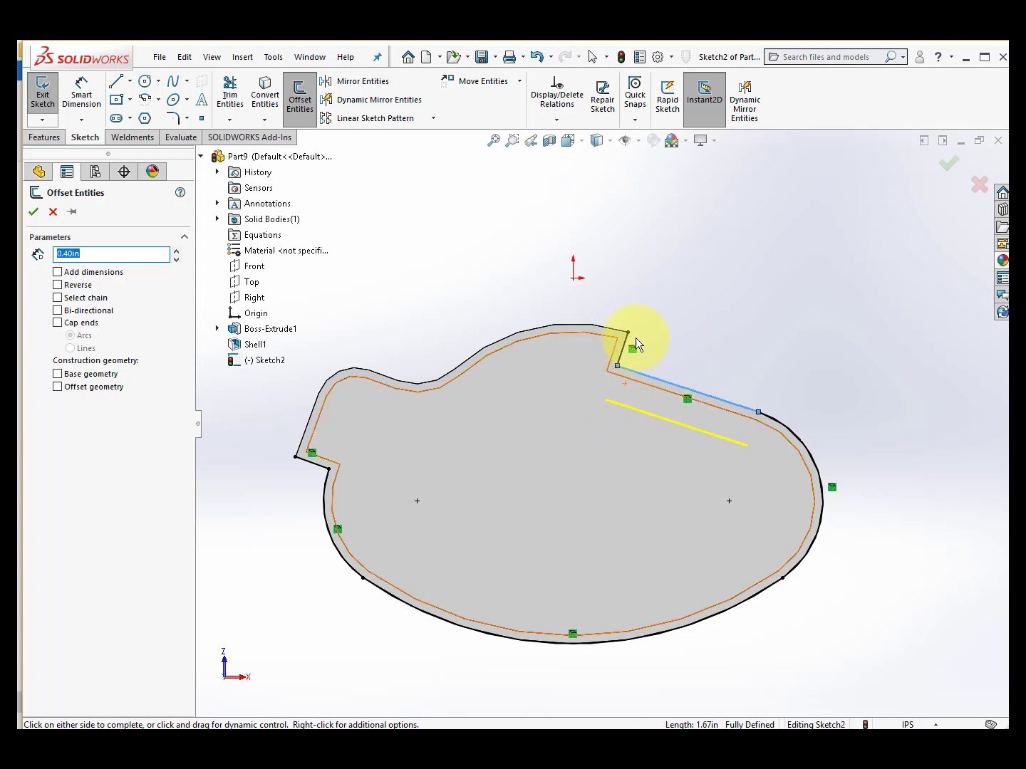
click(58, 286)
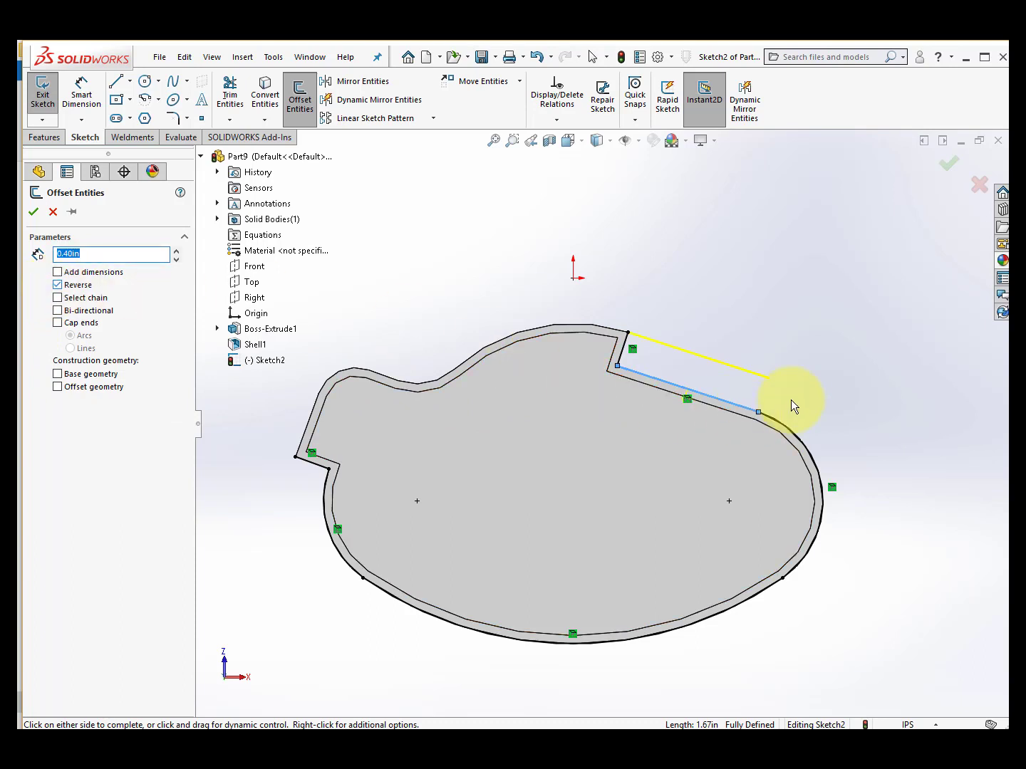
click(810, 462)
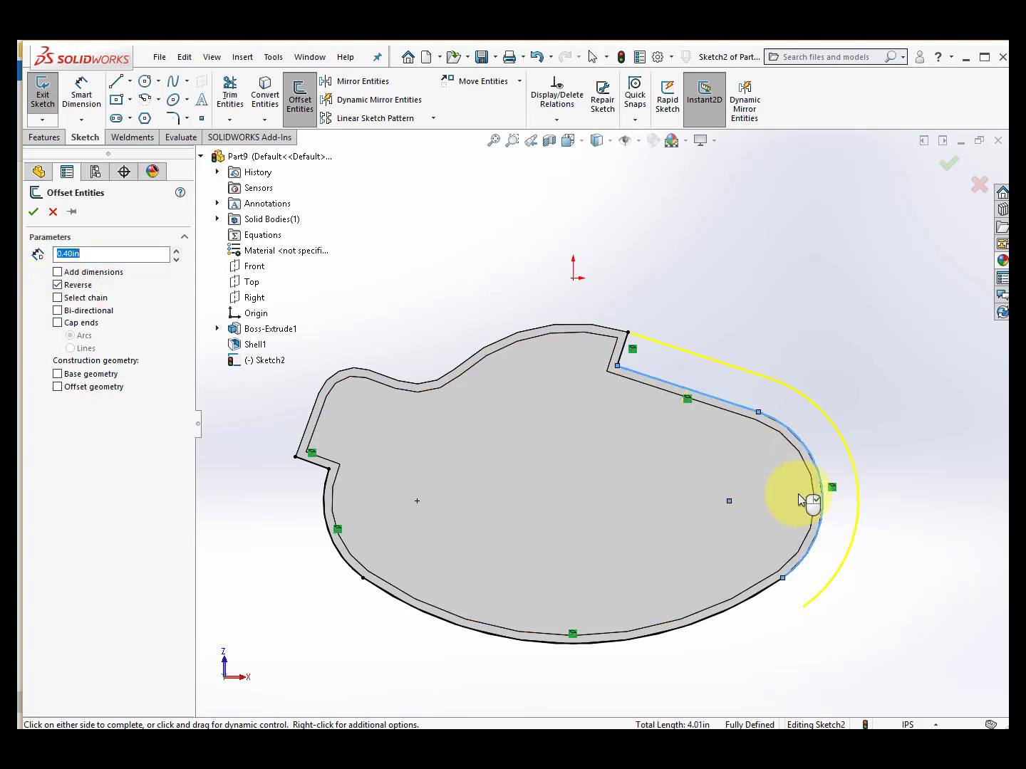
click(743, 599)
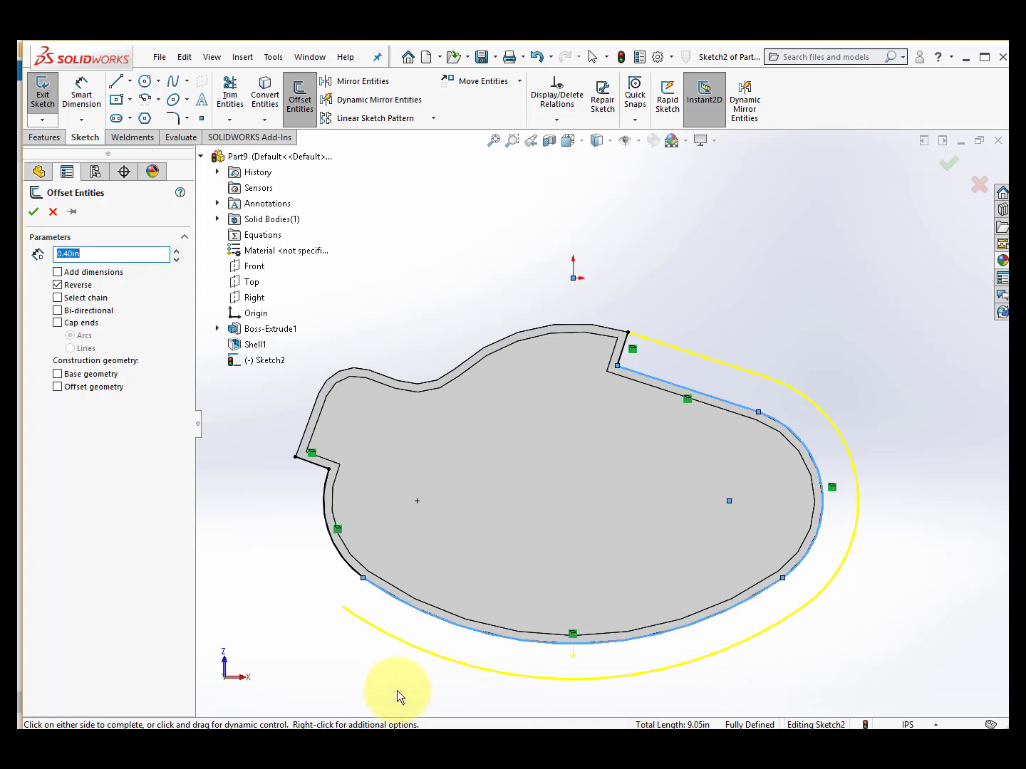
click(325, 529)
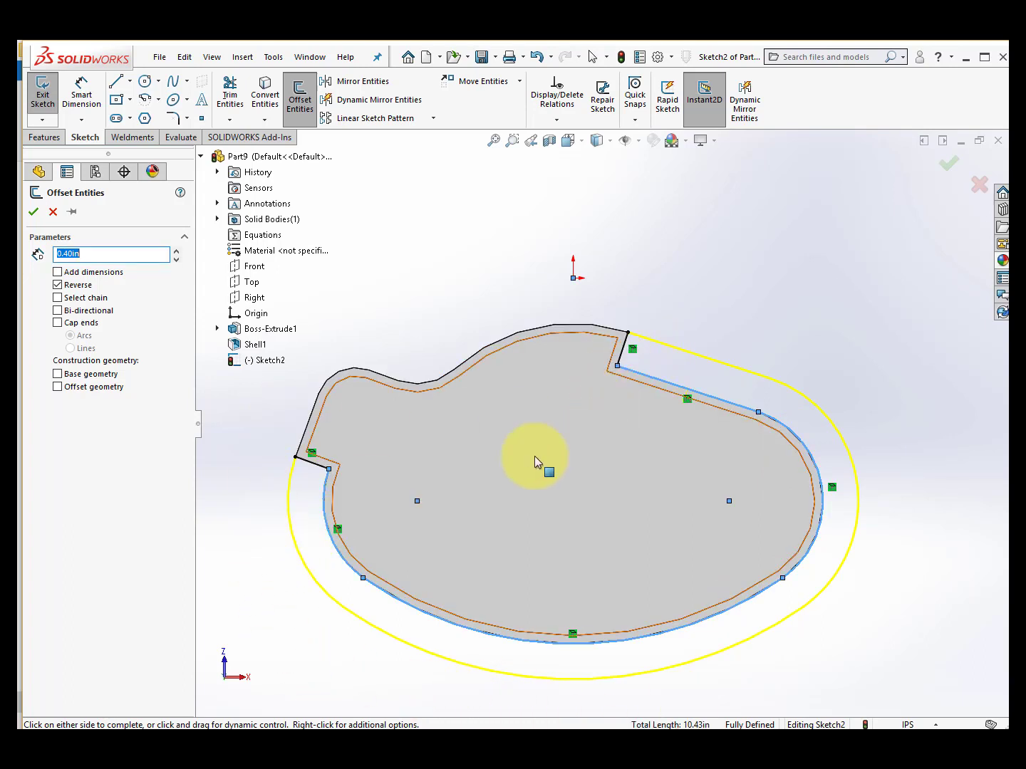
click(33, 211)
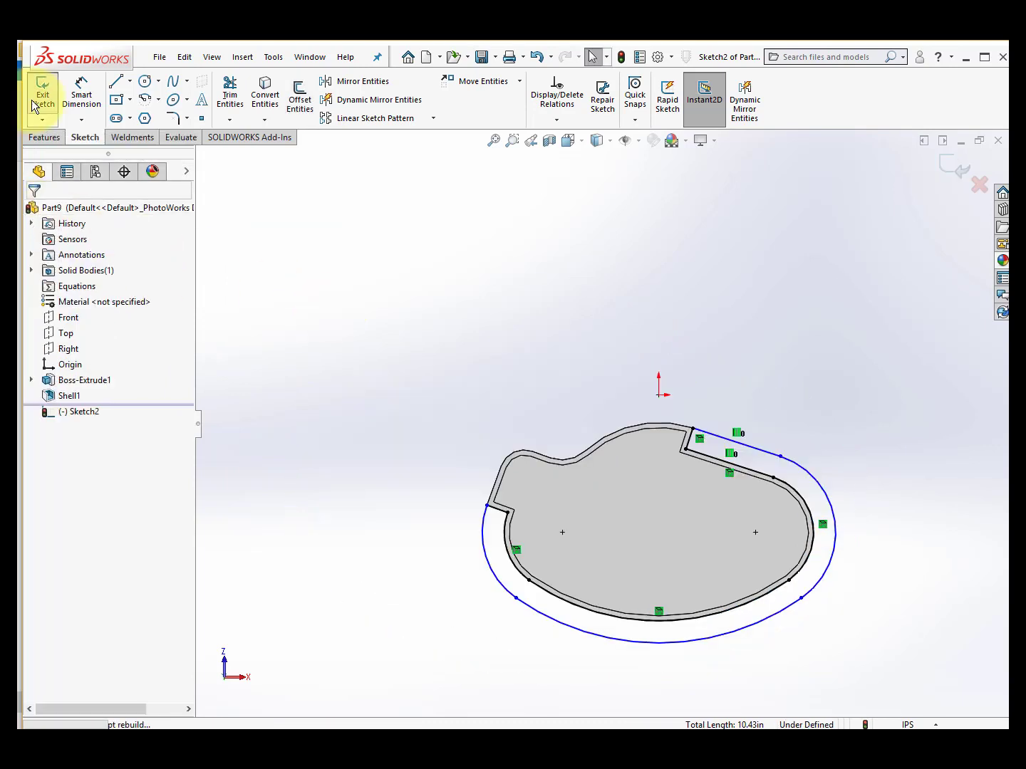
- Extrude the closed outer flange profile 0.092 in with the direction reversed back along the shelled body's walls
click(32, 100)
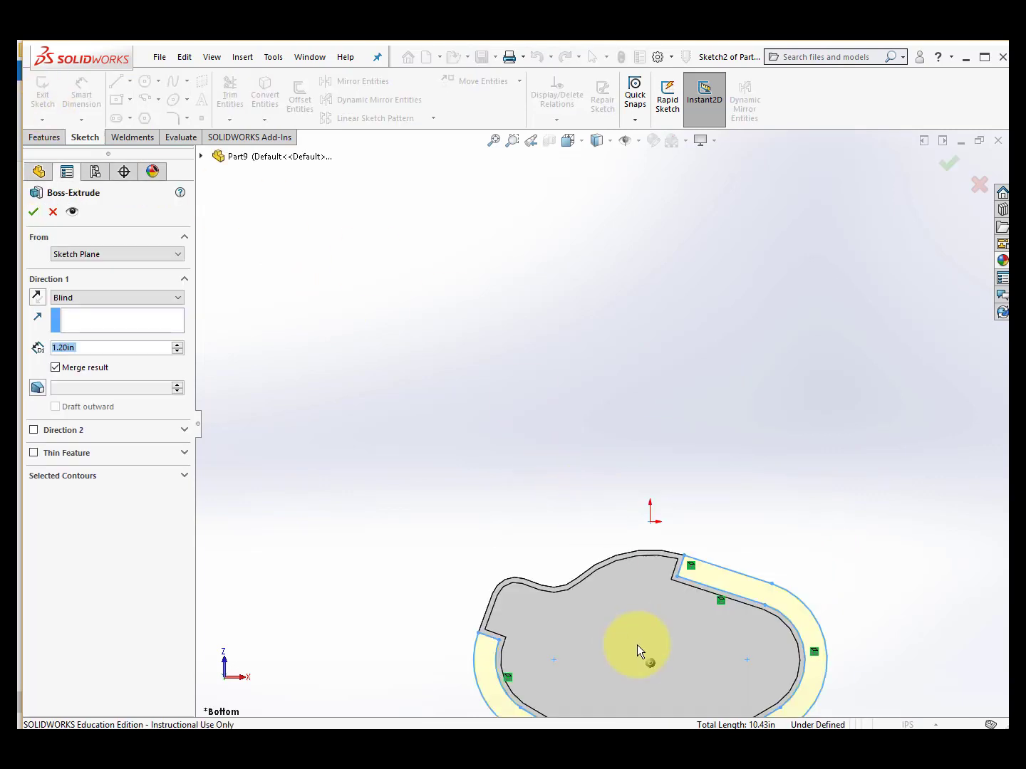
key(f)
middle_drag(648, 515, 556, 545)
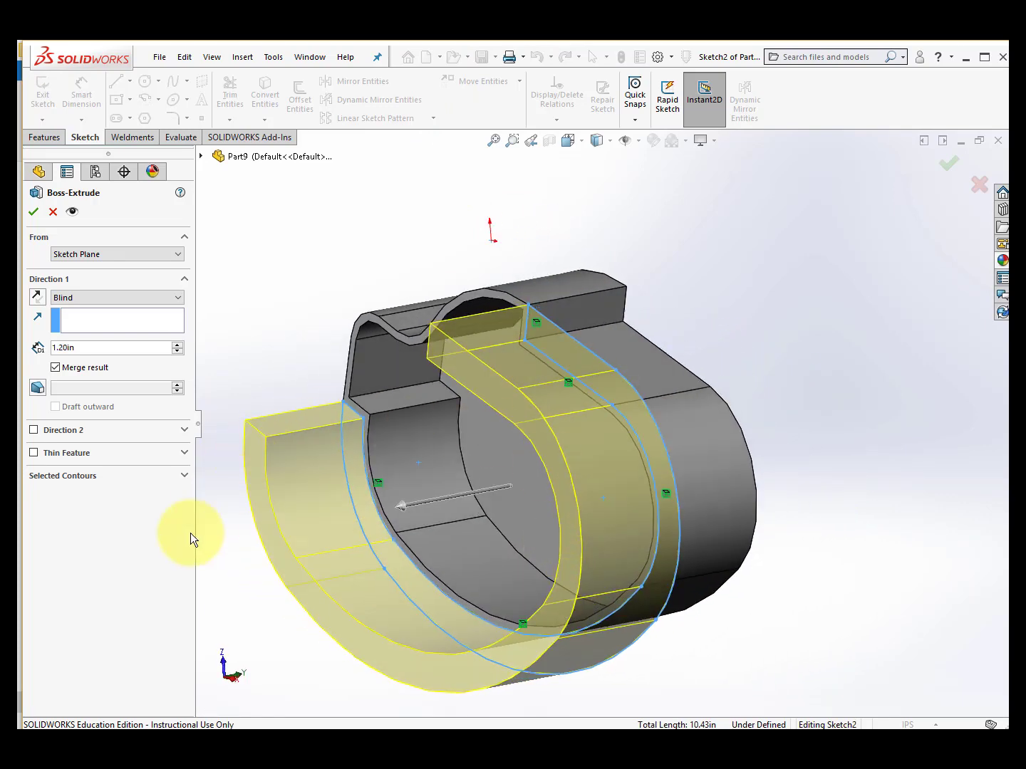
click(34, 298)
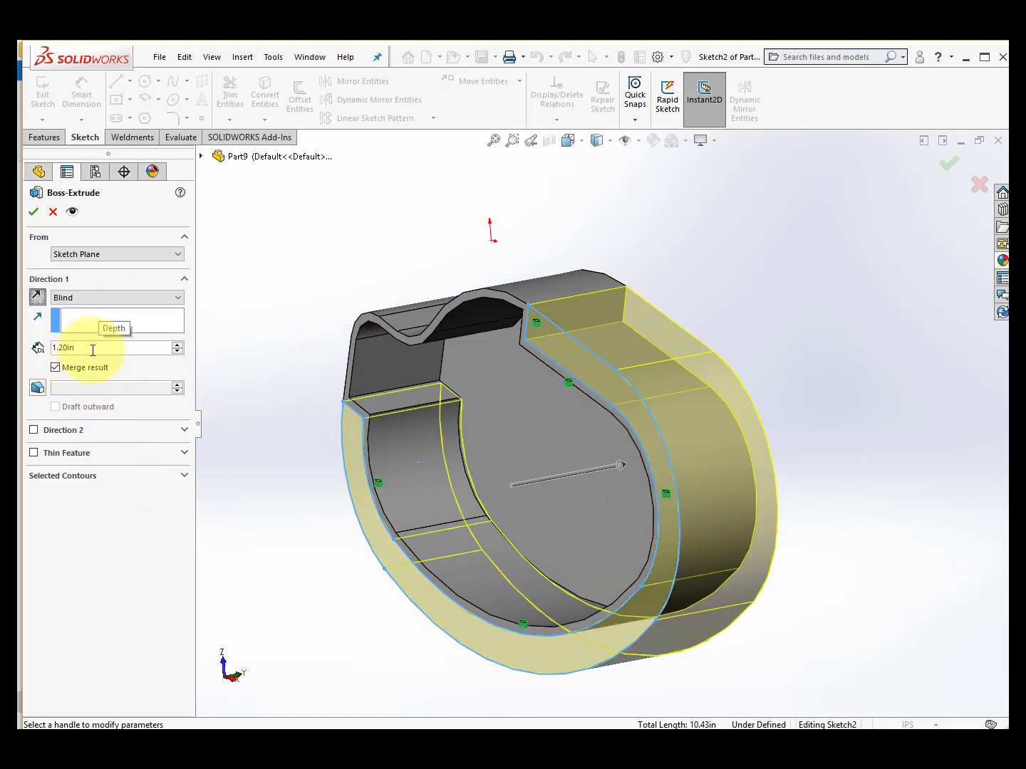
drag(93, 350, 35, 349)
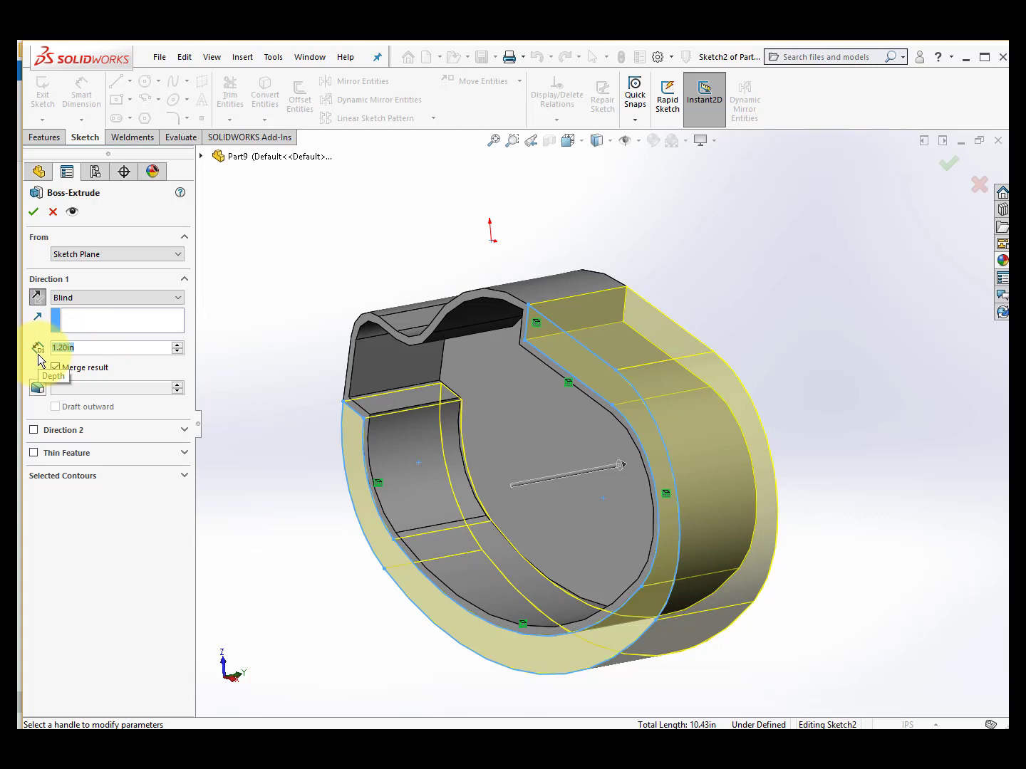
text(0,092)
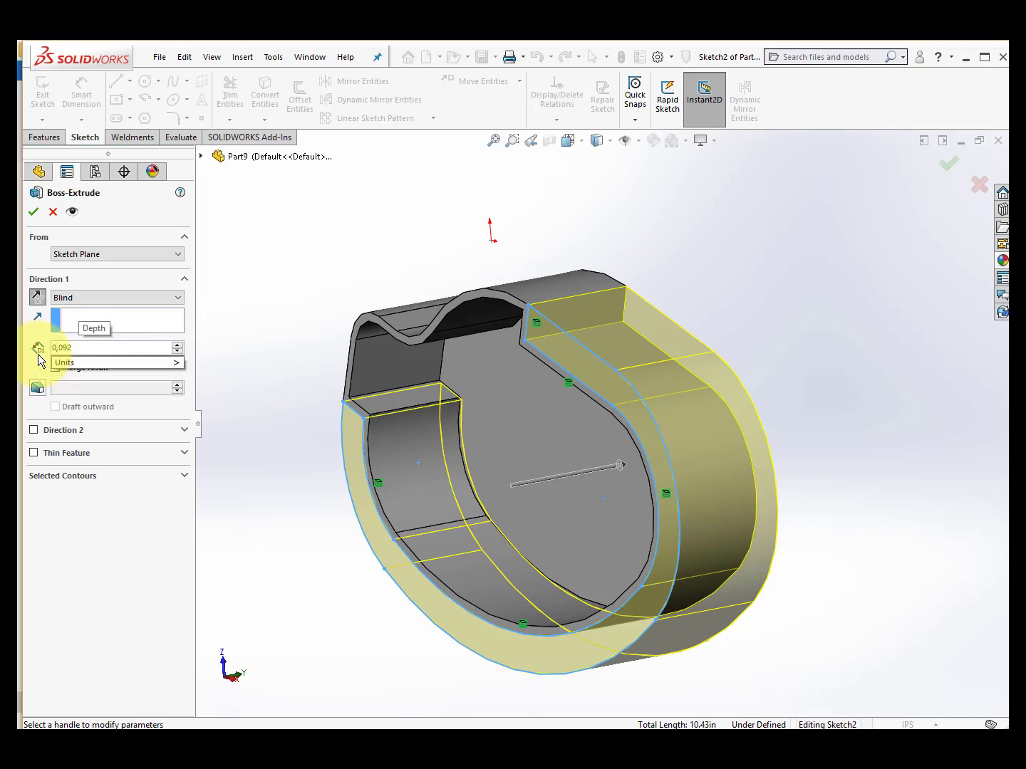
key(Return)
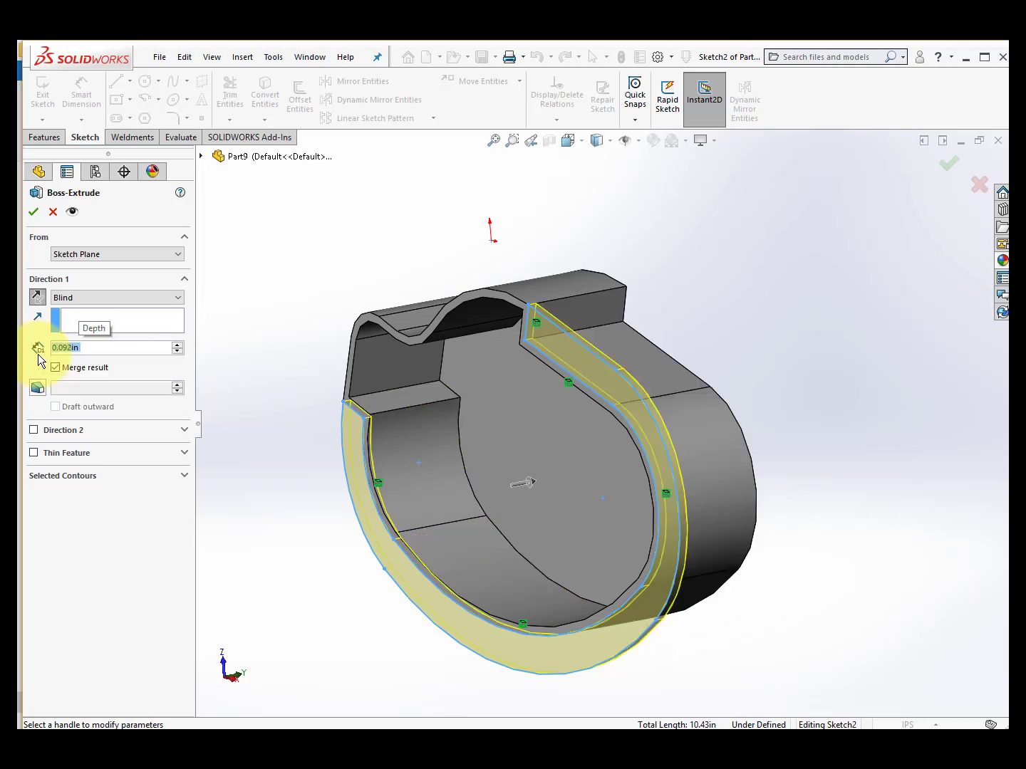
mouse_move(515, 419)
middle_down()
mouse_move(441, 456)
mouse_move(469, 420)
mouse_move(498, 419)
mouse_move(504, 434)
middle_up()
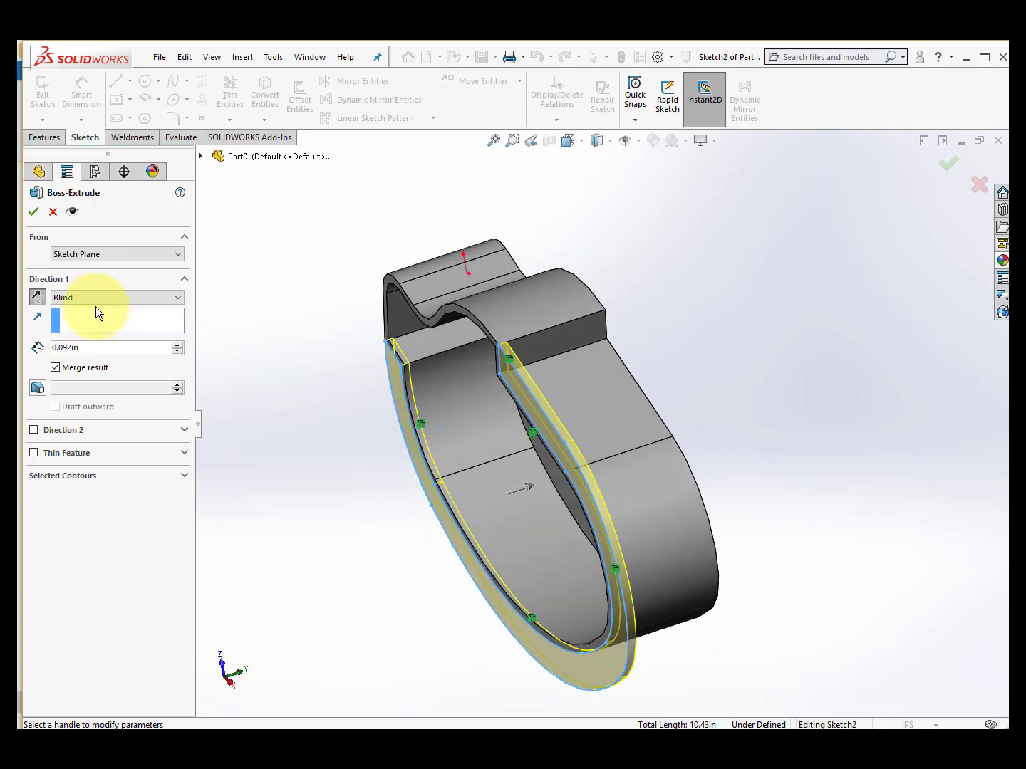
click(33, 213)
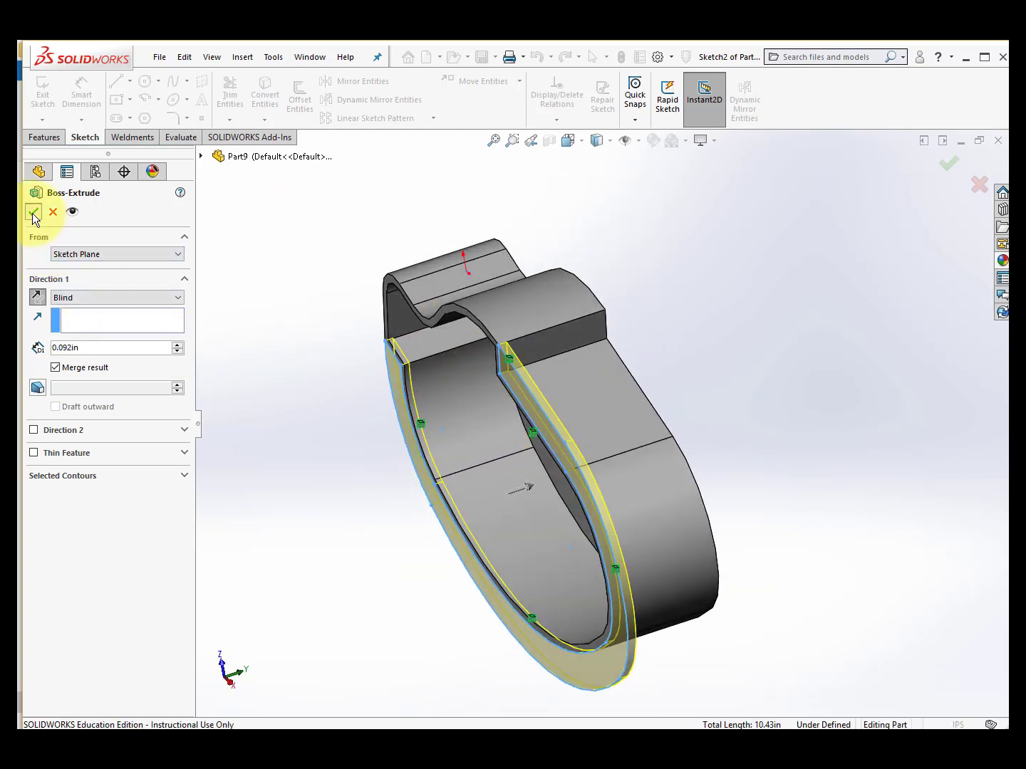
- Start an extruded cut with its sketch on the large flat outer face of the shelled body's closed side
middle_drag(579, 593, 658, 652)
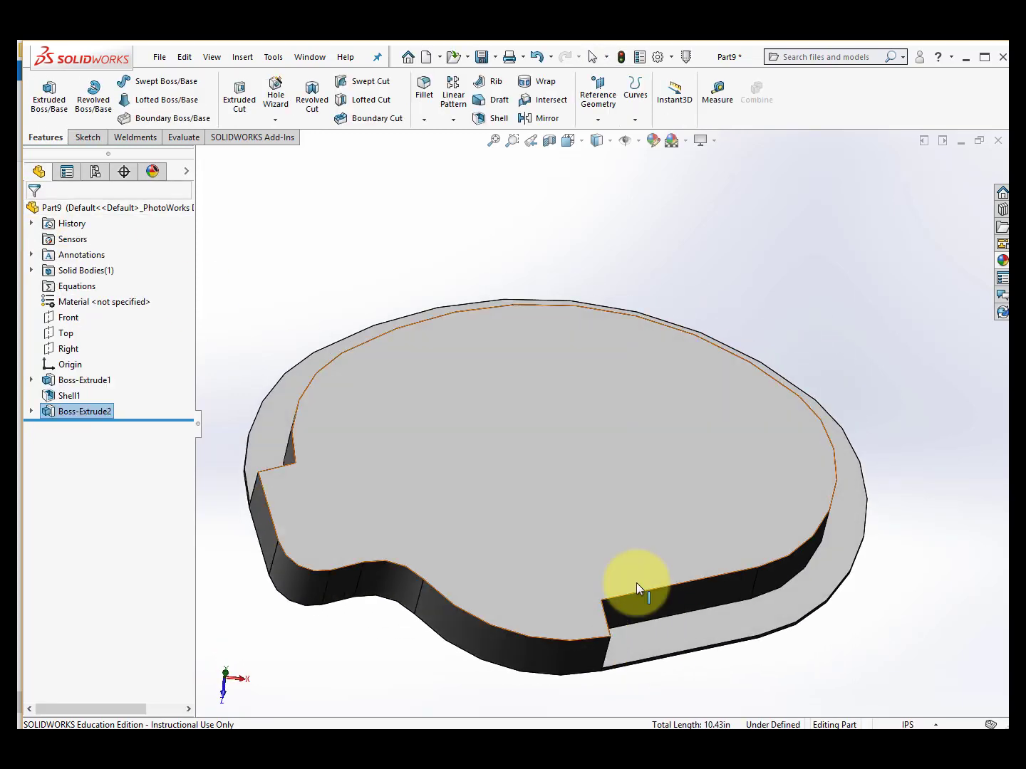
scroll(634, 588, up, 3)
scroll(605, 495, down, 2)
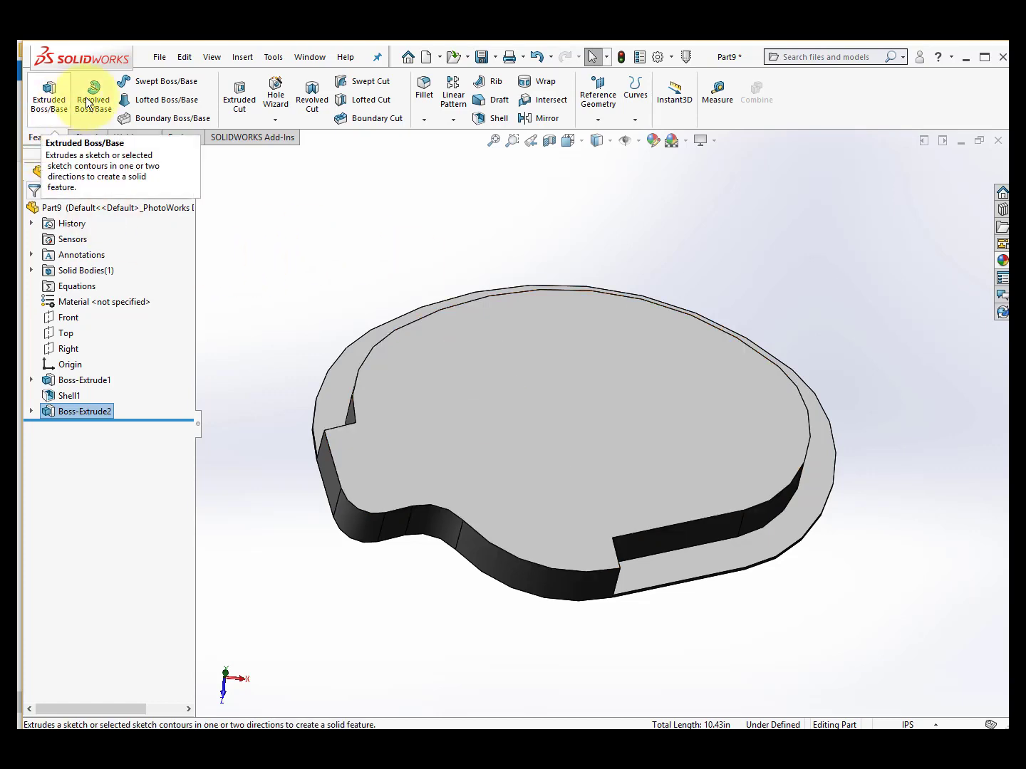
click(237, 100)
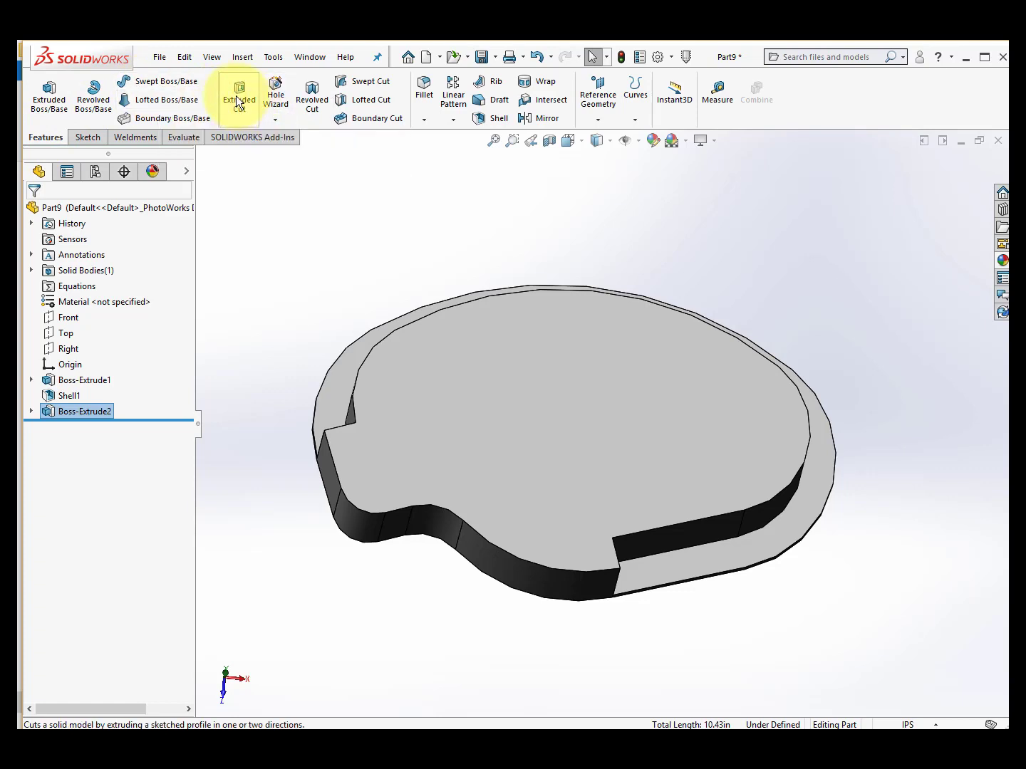
click(500, 384)
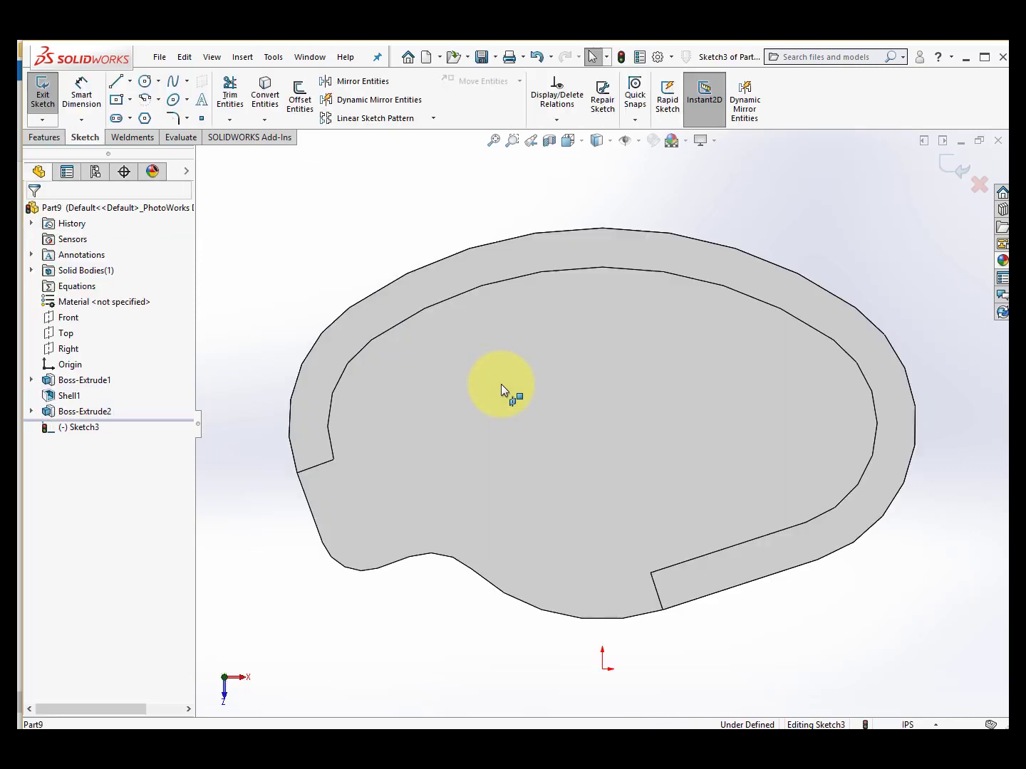
- Start the Circle tool and show the first boss extrusion's sketch as reference geometry
click(144, 81)
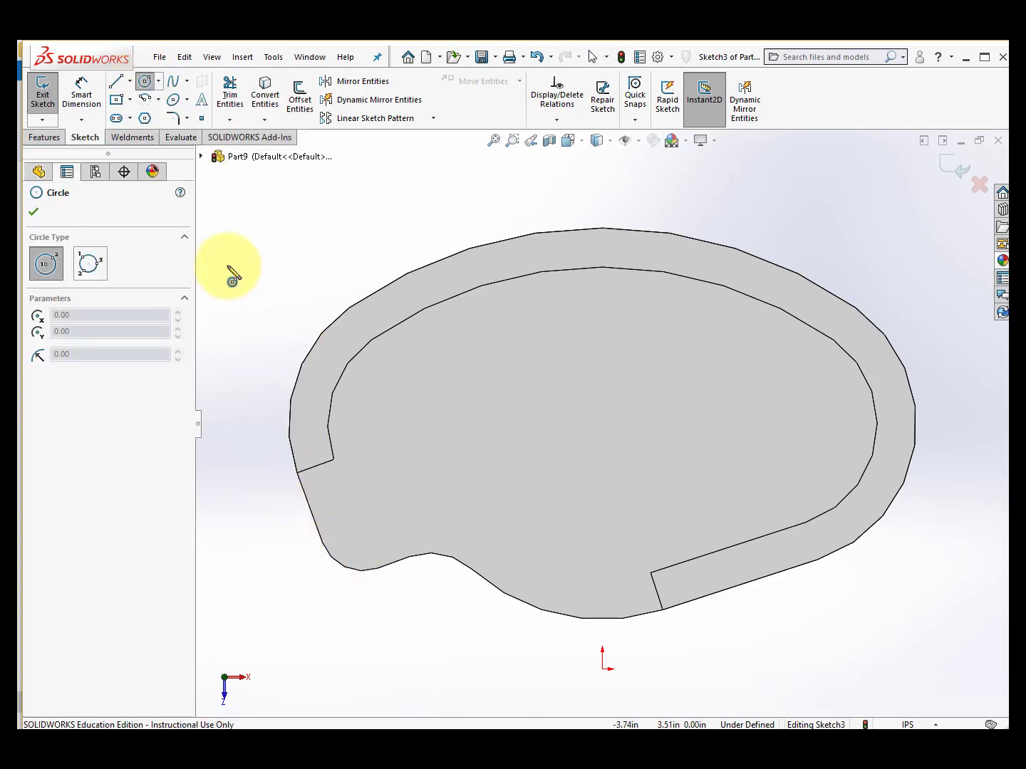
click(200, 157)
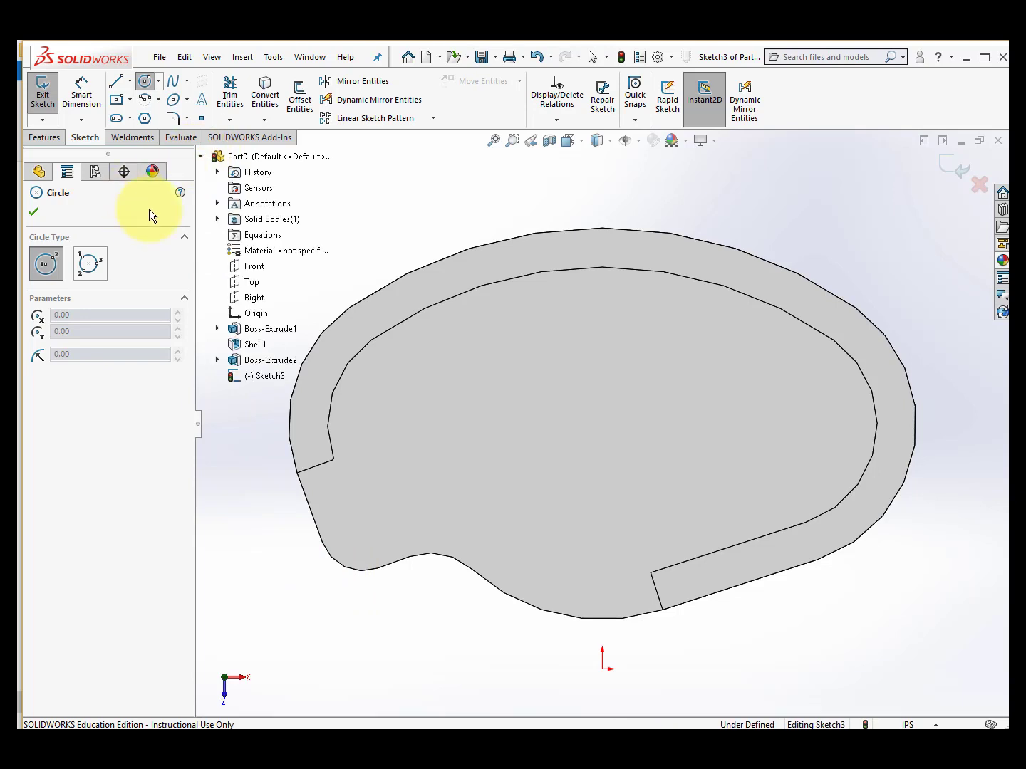
click(217, 328)
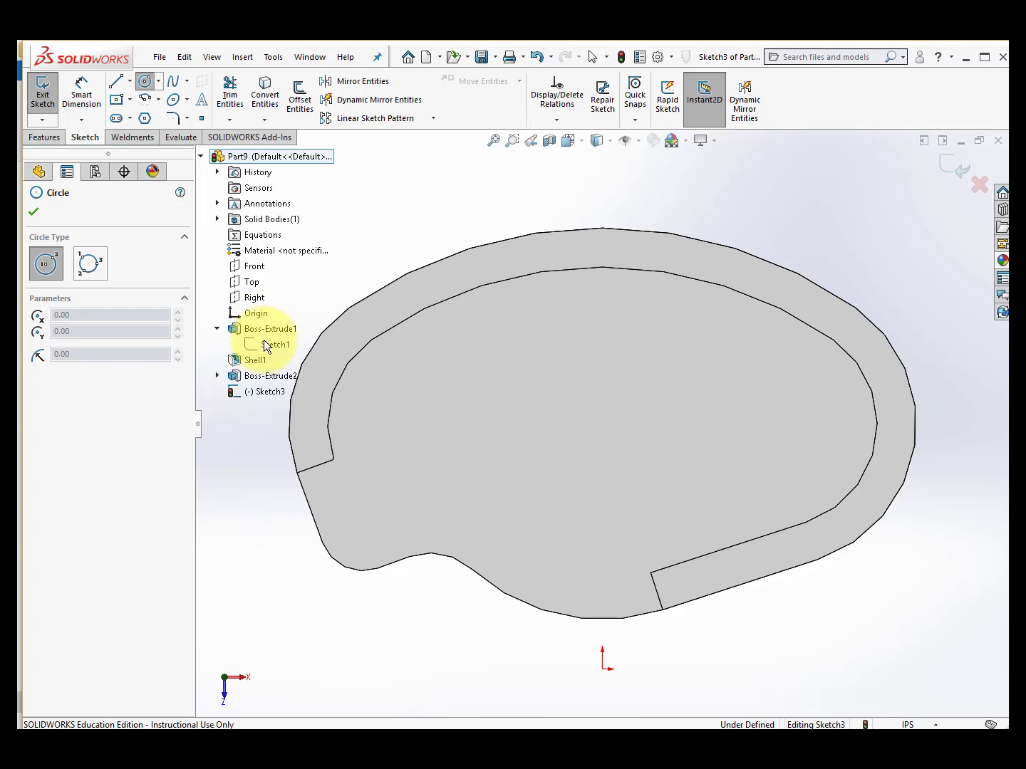
right_click(265, 344)
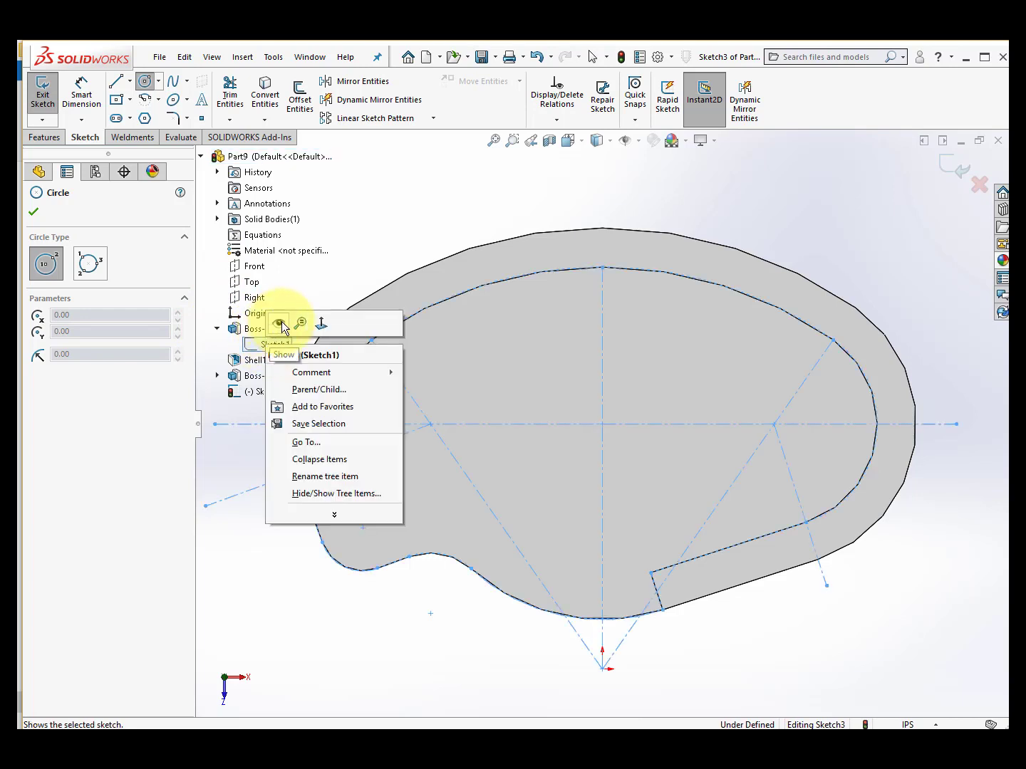
click(281, 325)
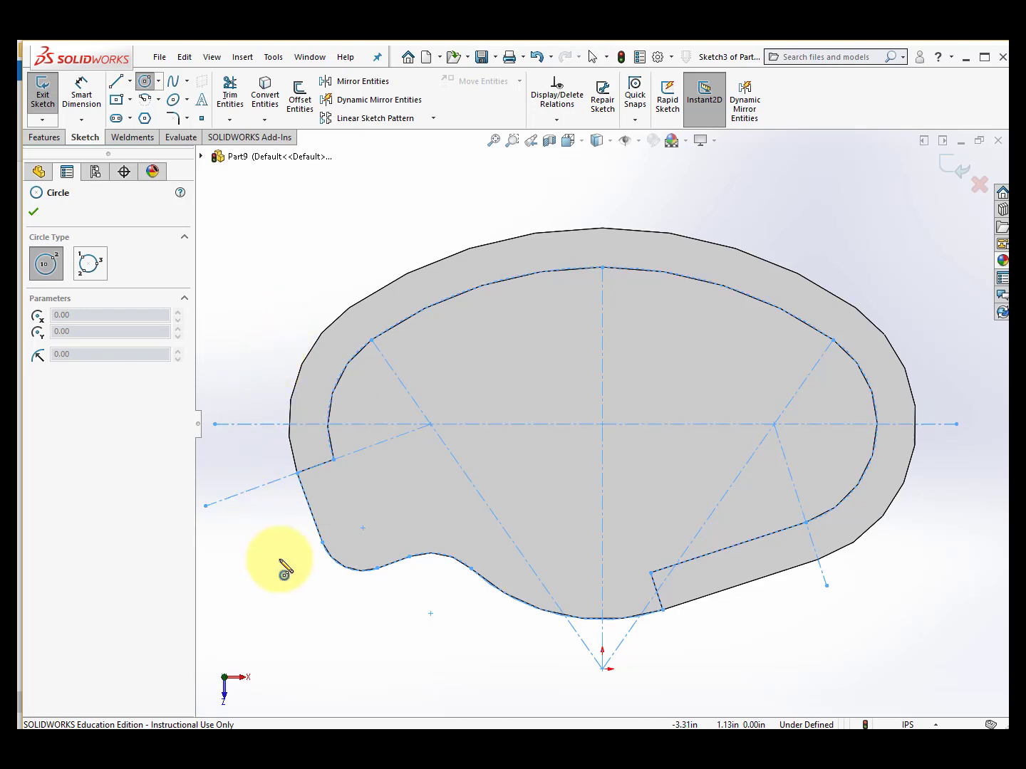
- Draw a circle on the arc centre of the small rounded lobe and dimension its diameter to 0.42 in
click(362, 528)
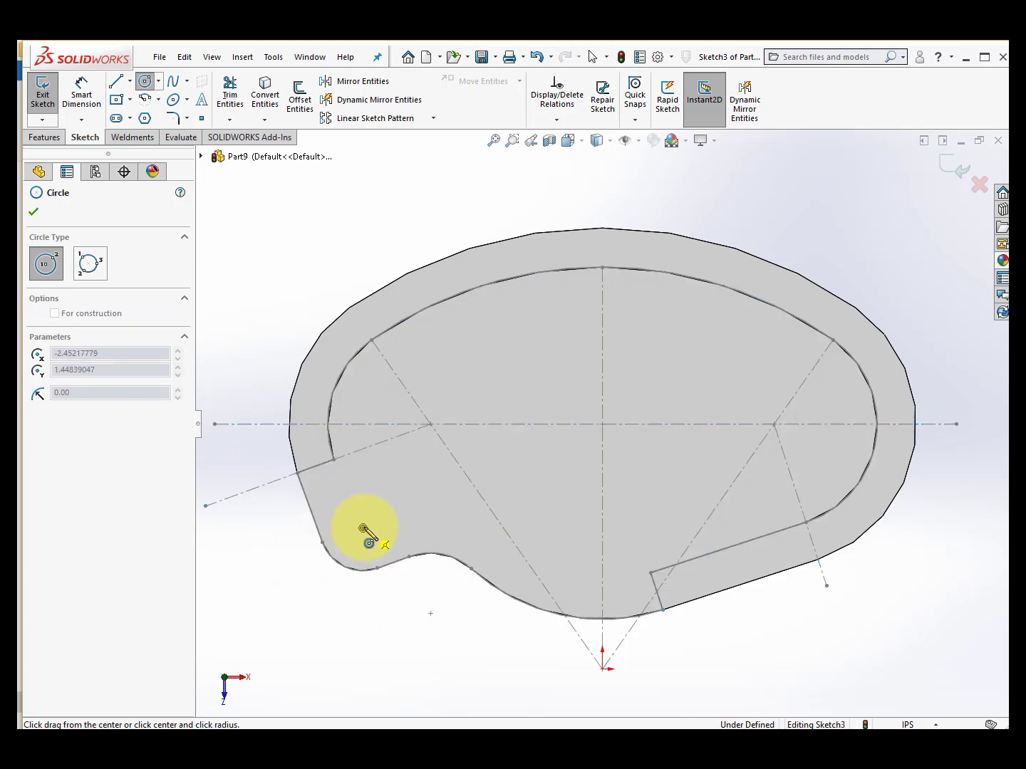
click(382, 523)
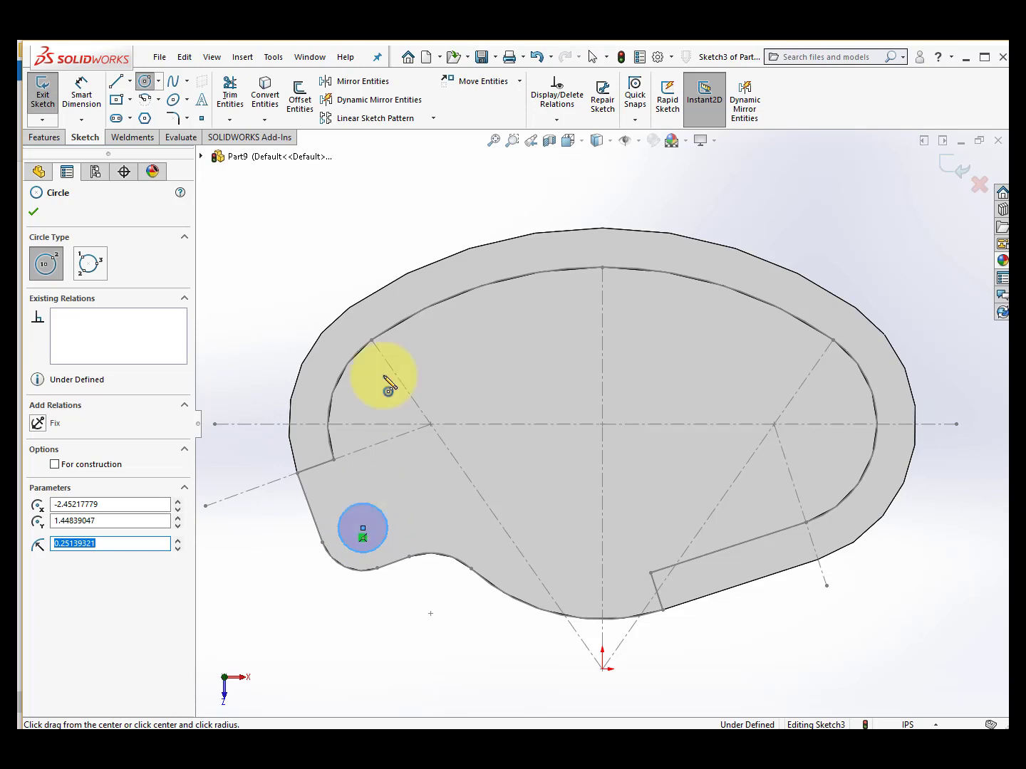
click(80, 90)
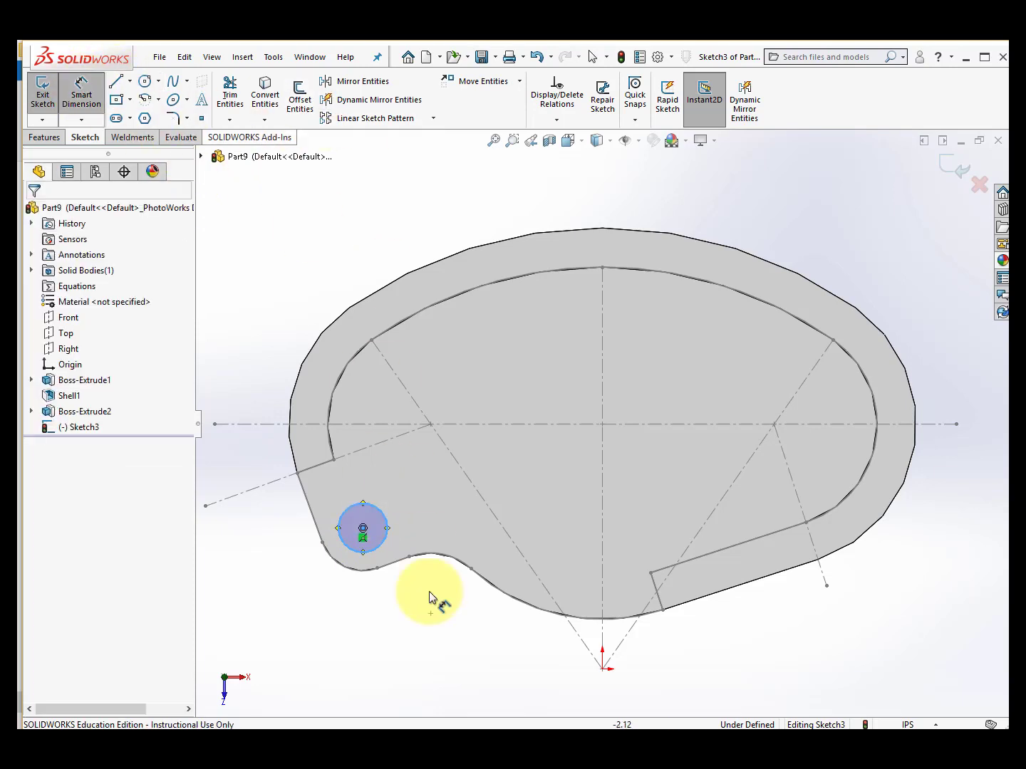
click(346, 515)
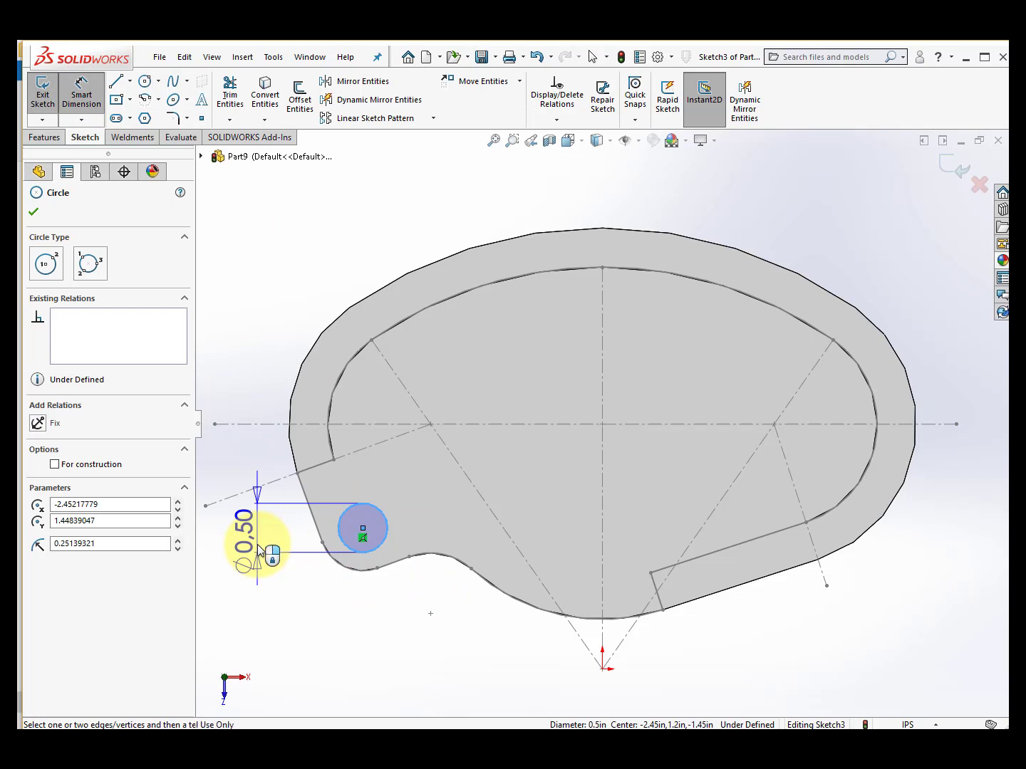
click(258, 548)
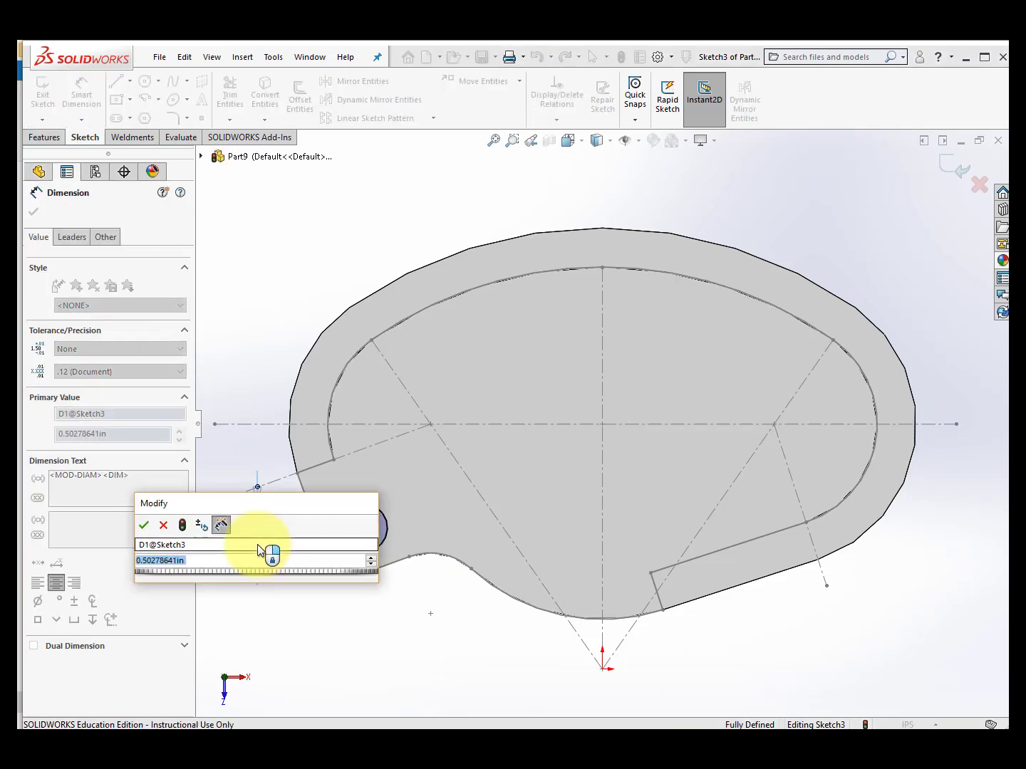
text(0,42)
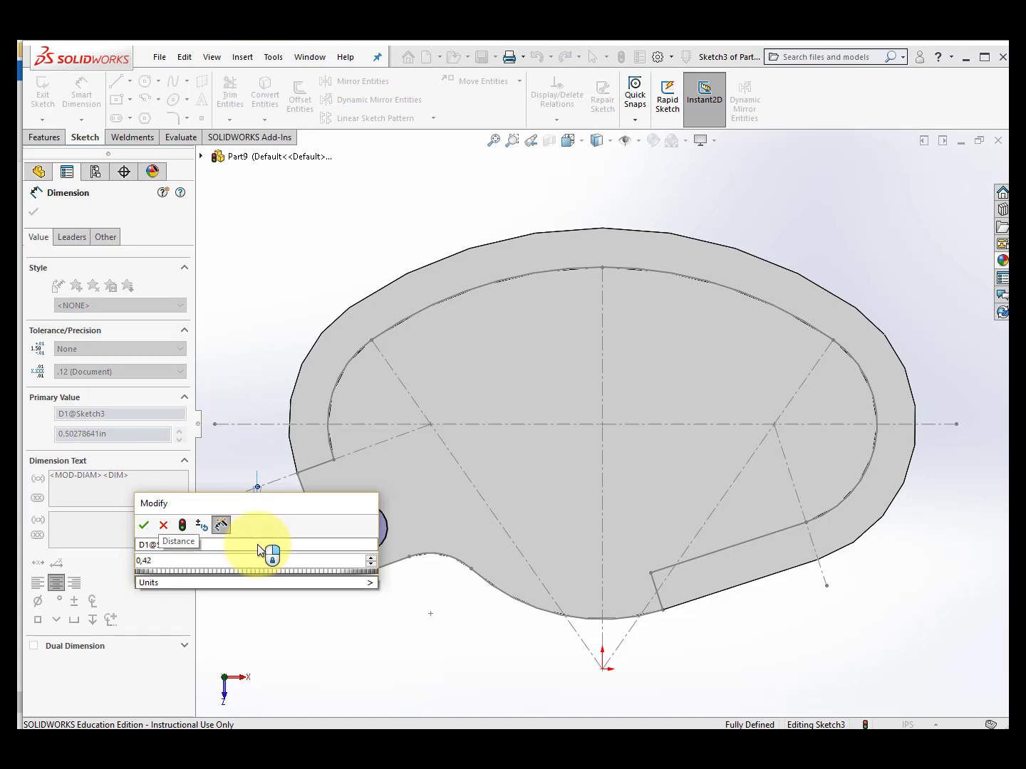
key(Return)
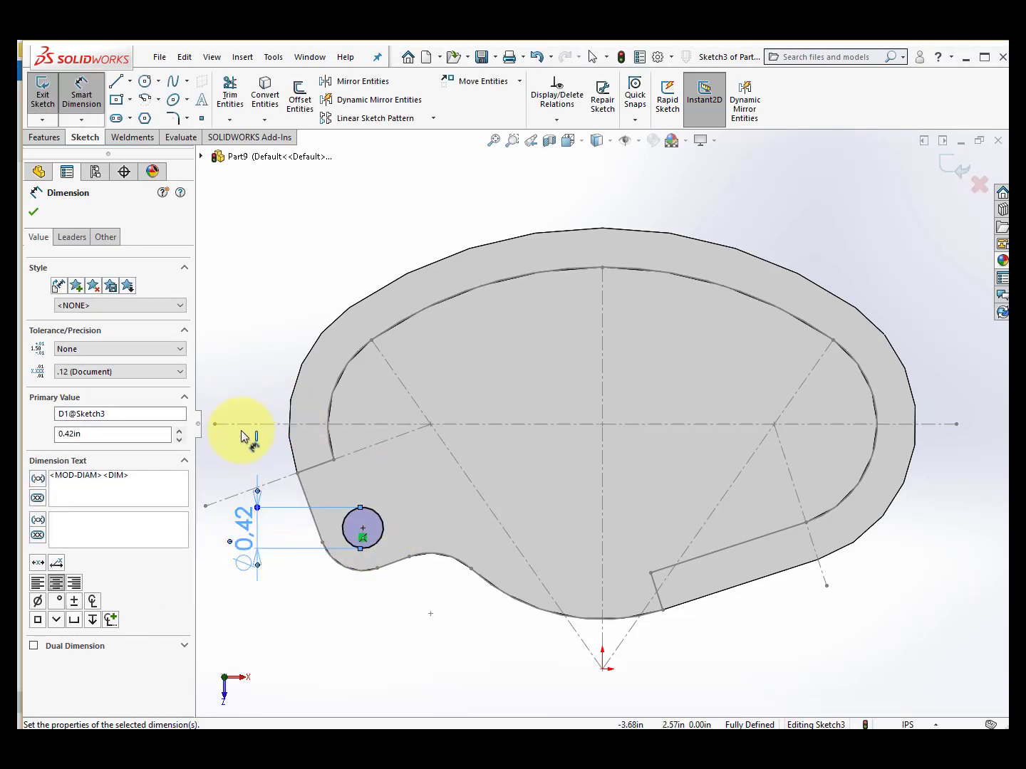
- Draw a circle centred where the vertical and horizontal centerlines cross and dimension its diameter to 1.76 in
click(144, 80)
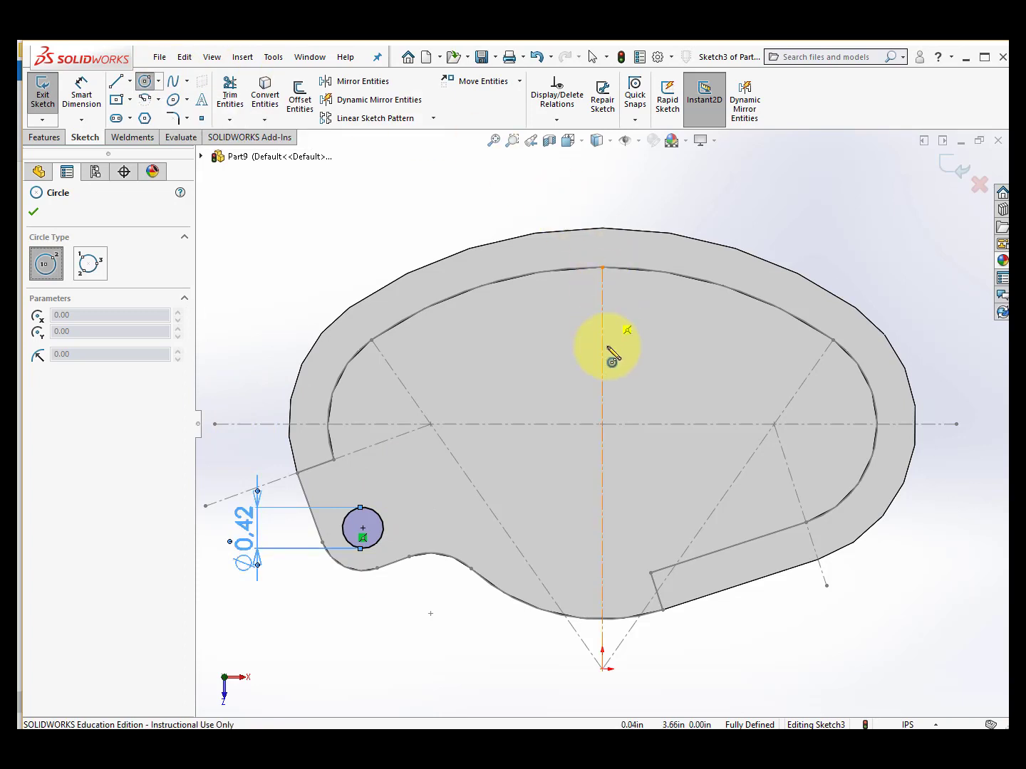
click(602, 424)
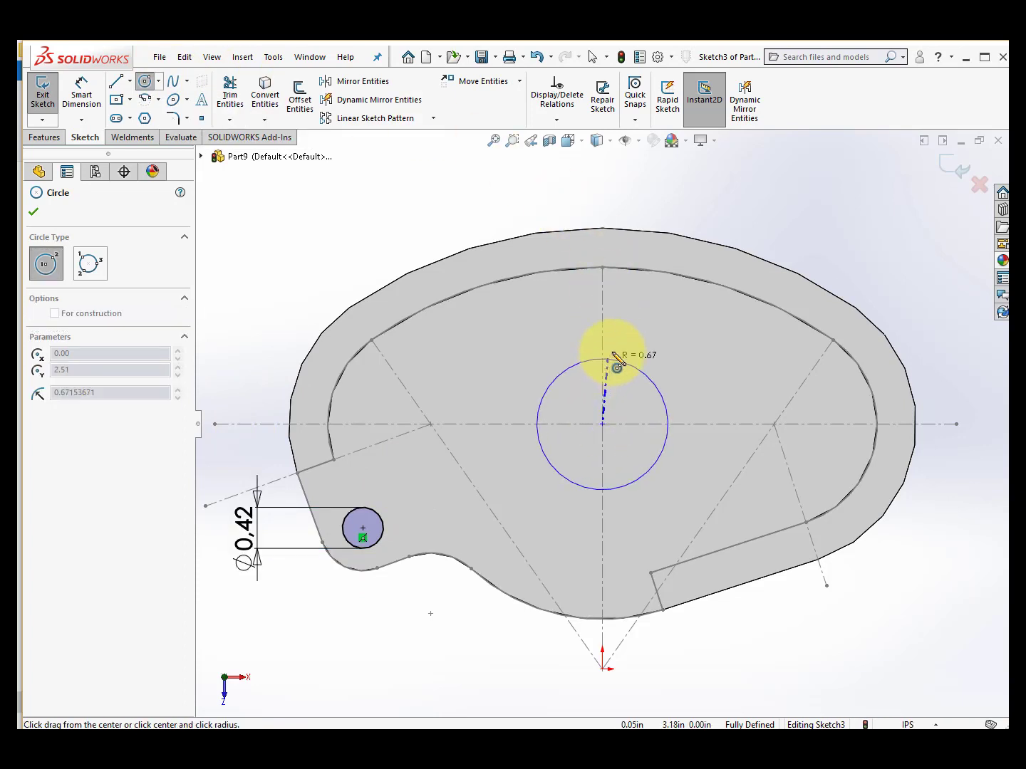
click(617, 332)
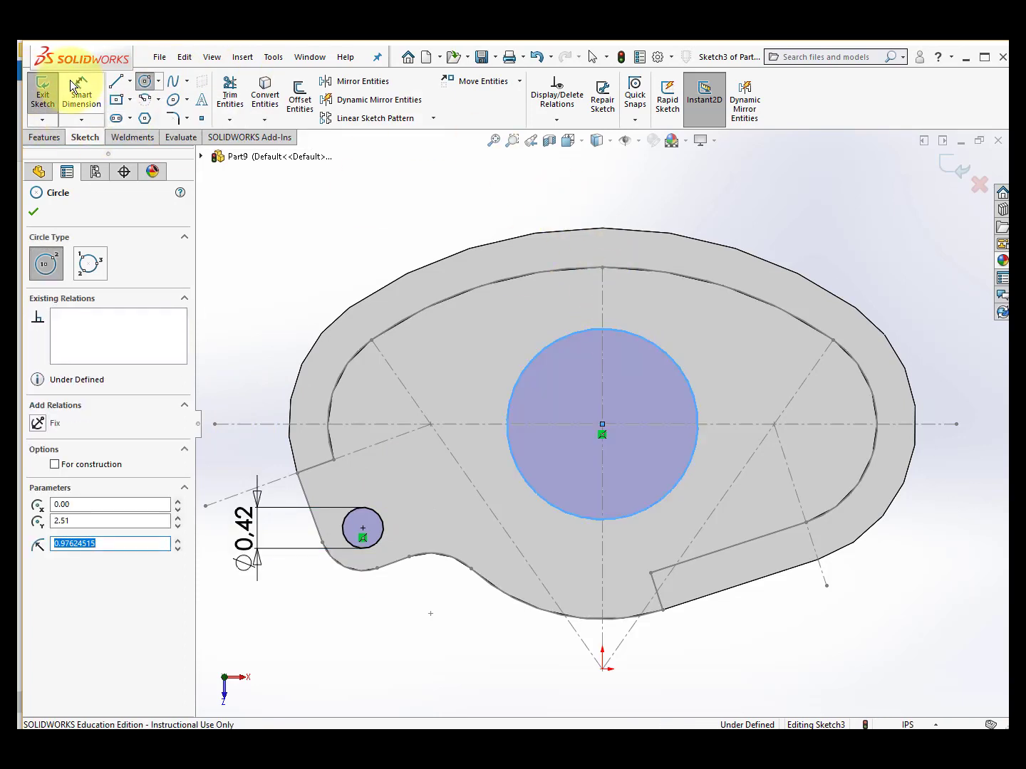
click(73, 88)
click(611, 330)
click(607, 206)
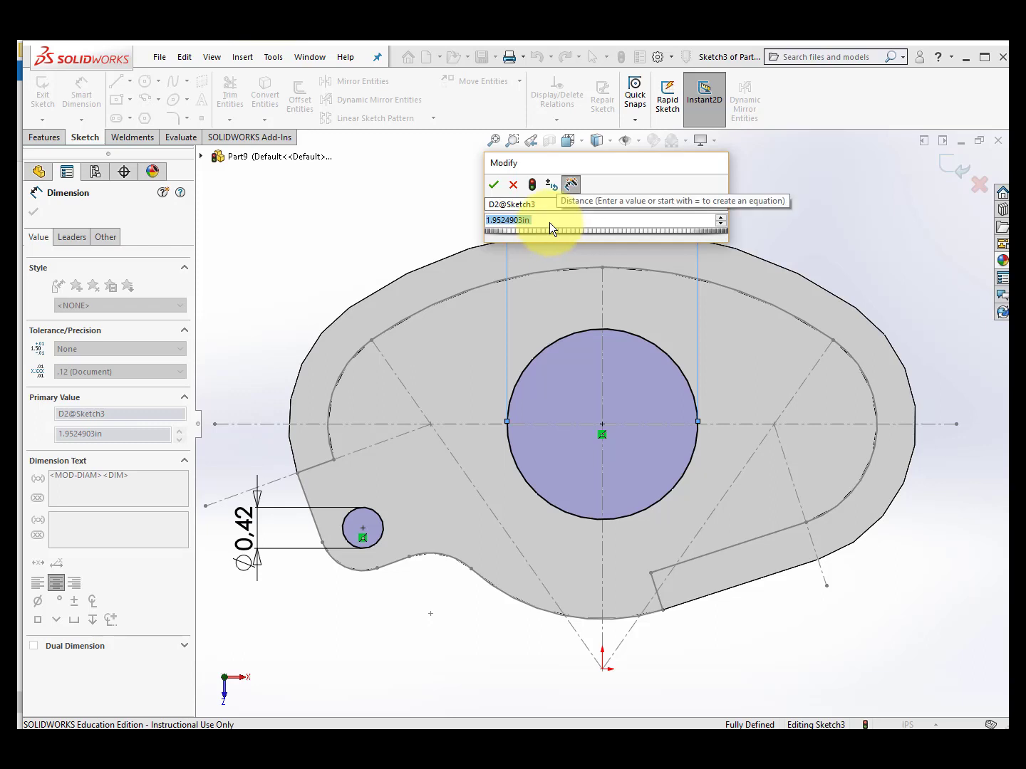
text(1.76)
key(Return)
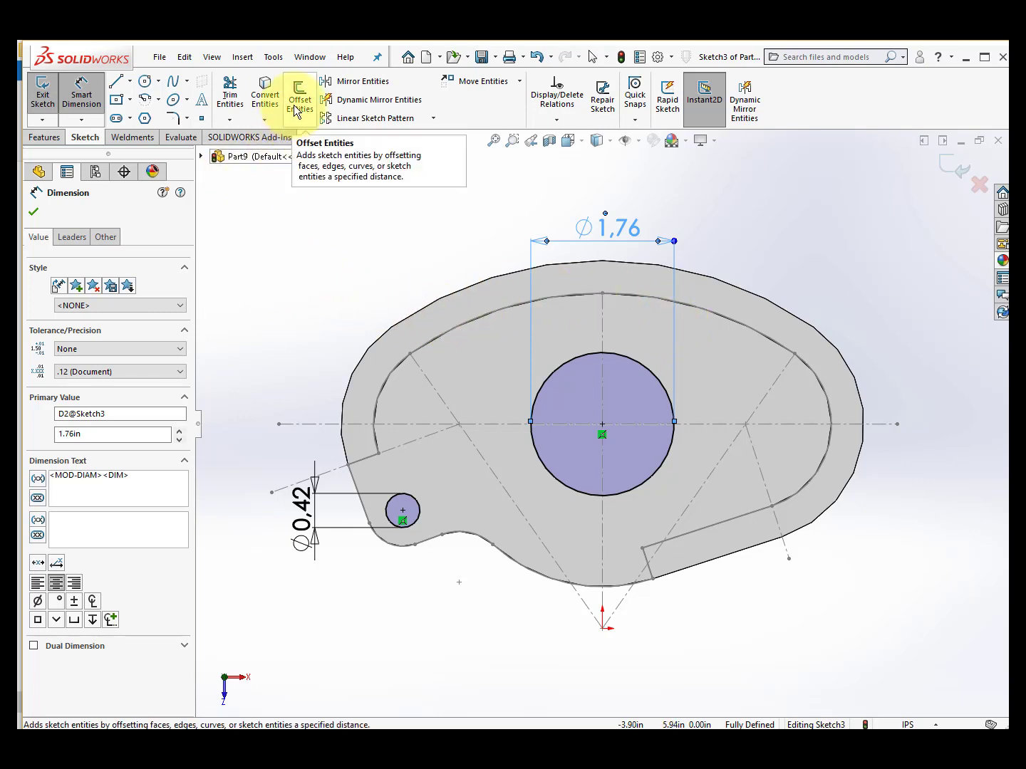
click(32, 212)
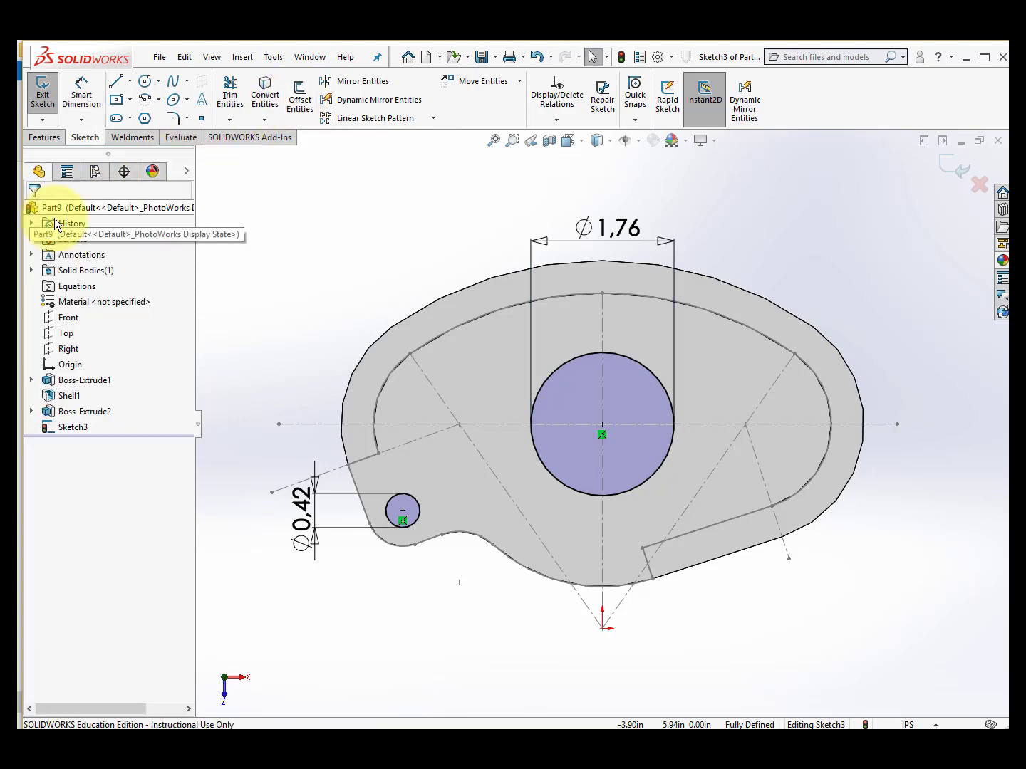
- Offset the upper, right and left arcs of the shown reference outline inward by 0.40 in
click(301, 104)
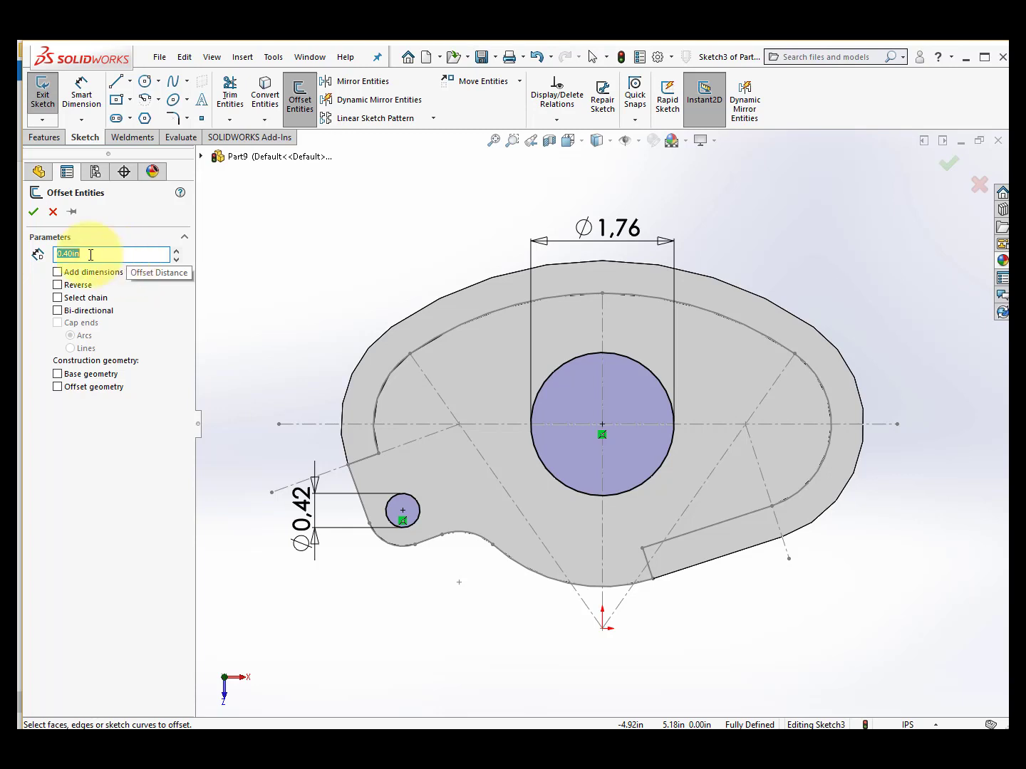
click(720, 315)
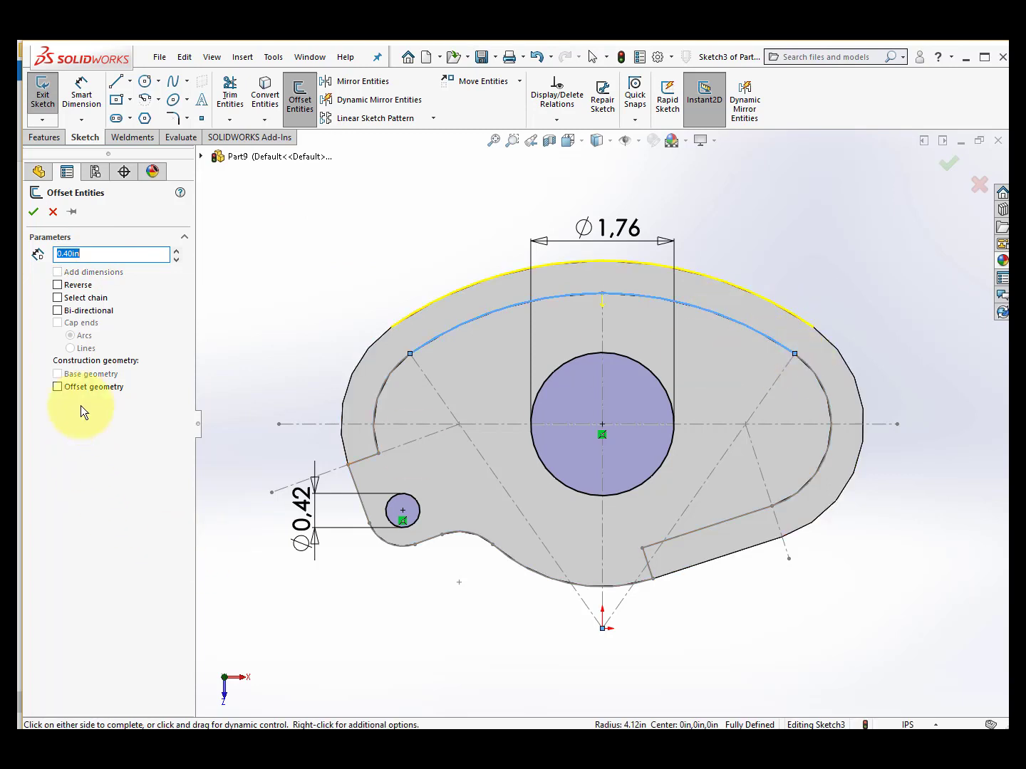
click(58, 282)
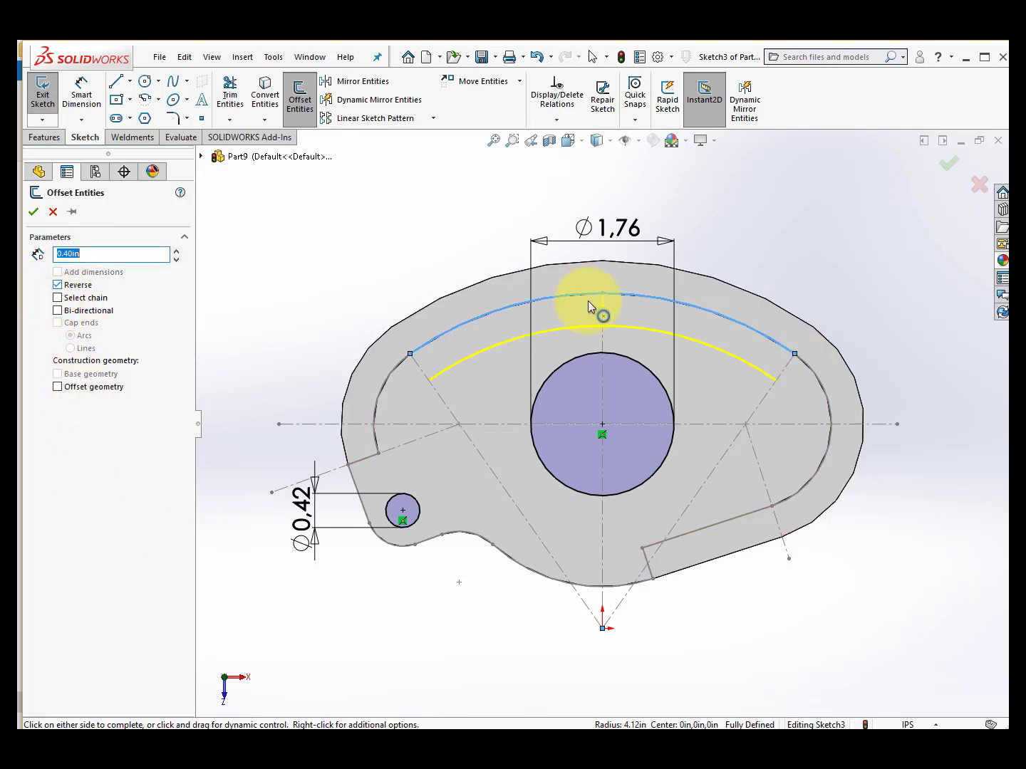
click(823, 389)
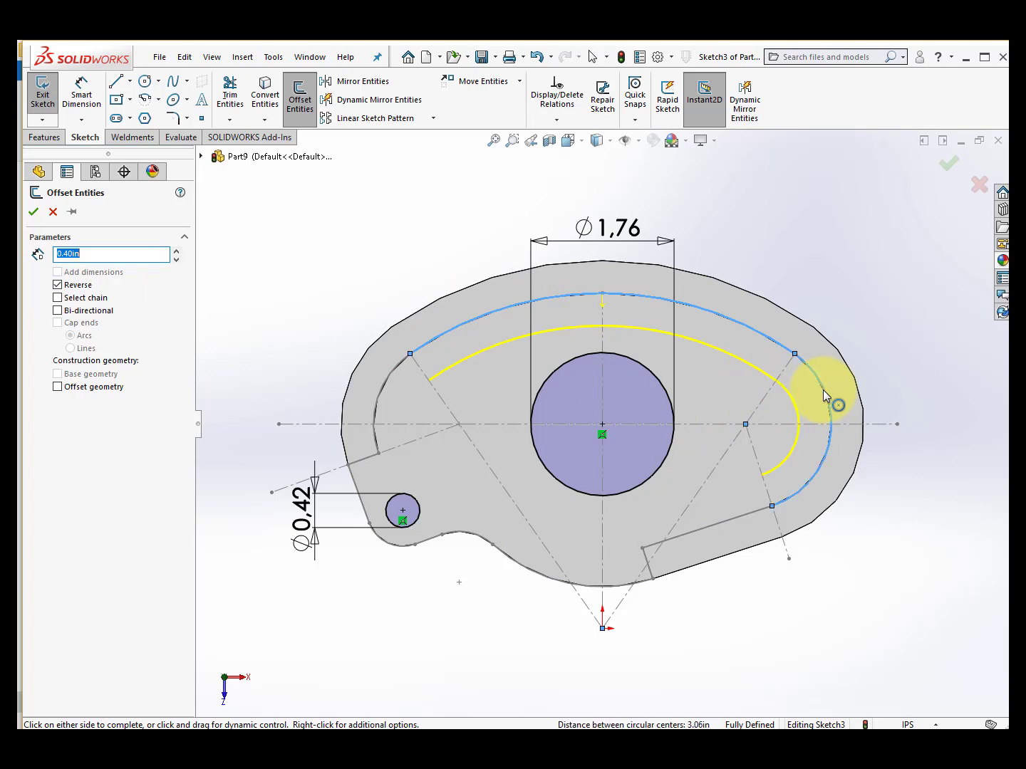
click(378, 407)
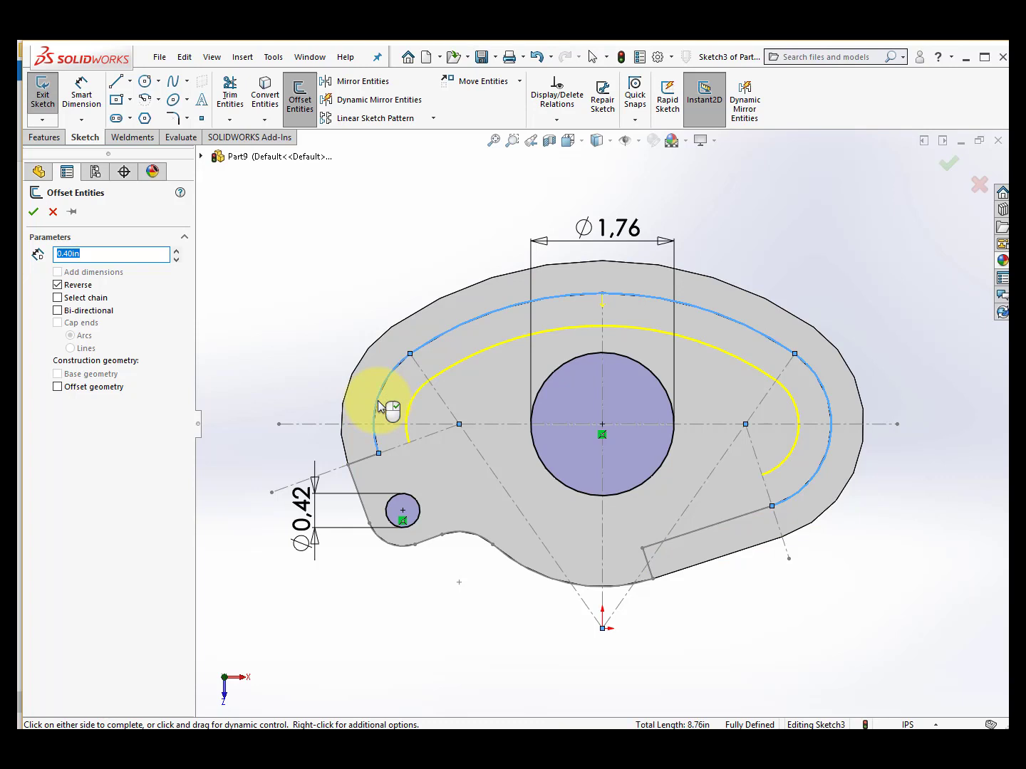
click(33, 212)
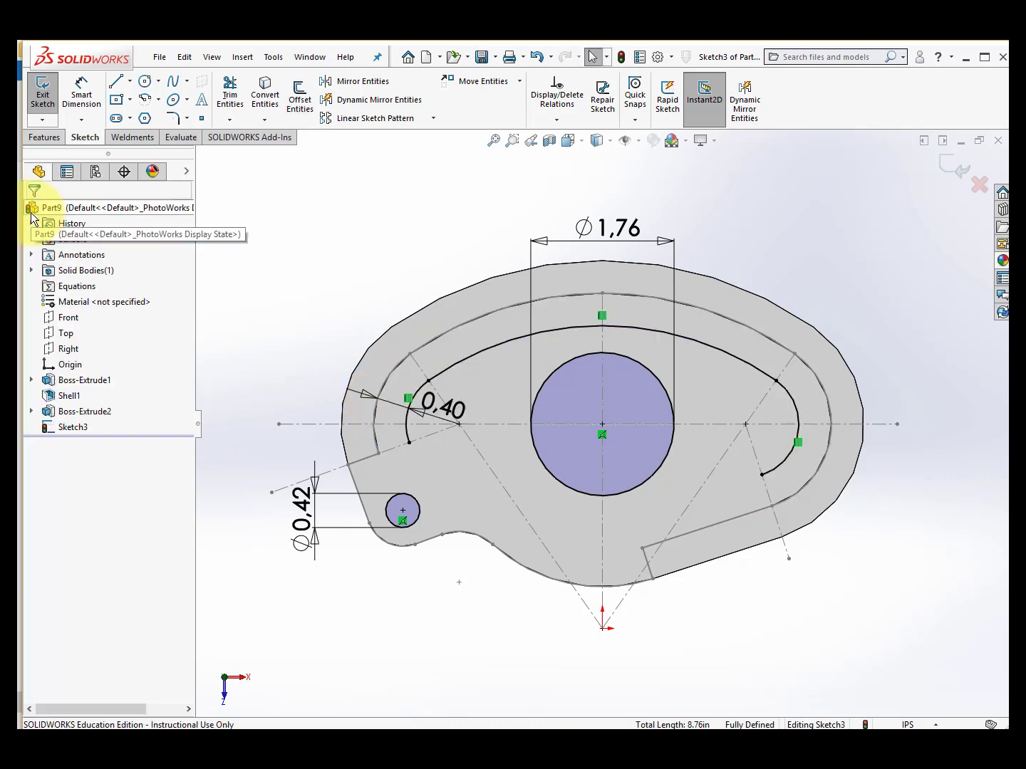
- Offset the 1.76 in circle outward by 0.37 in
click(299, 99)
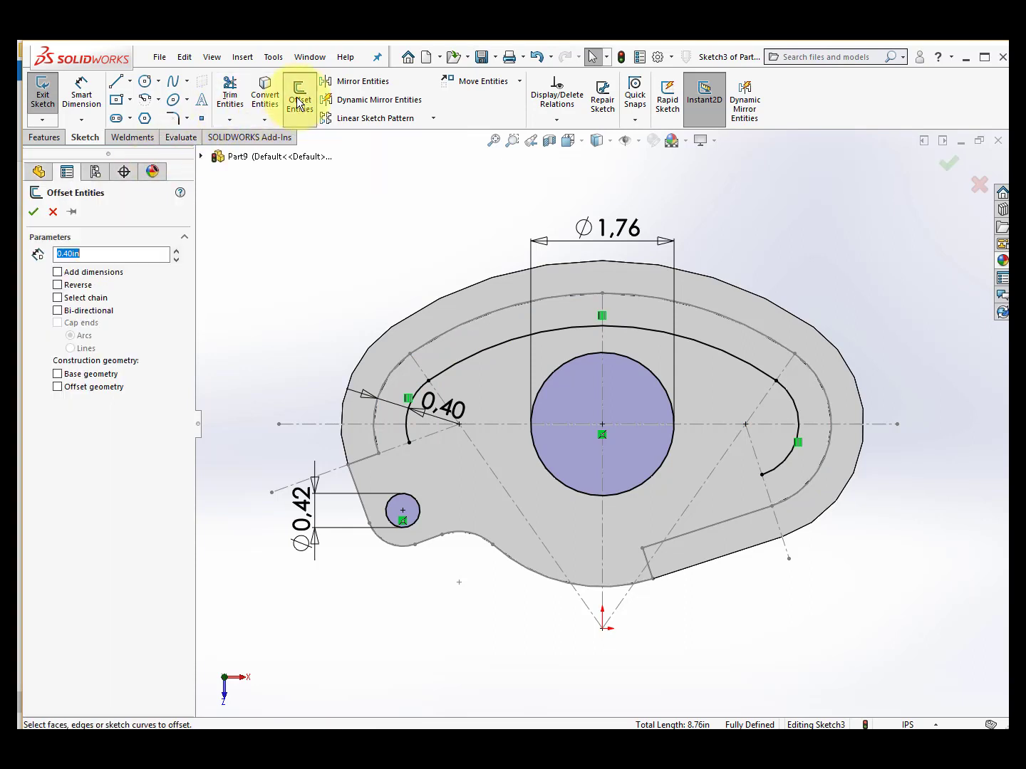
click(550, 375)
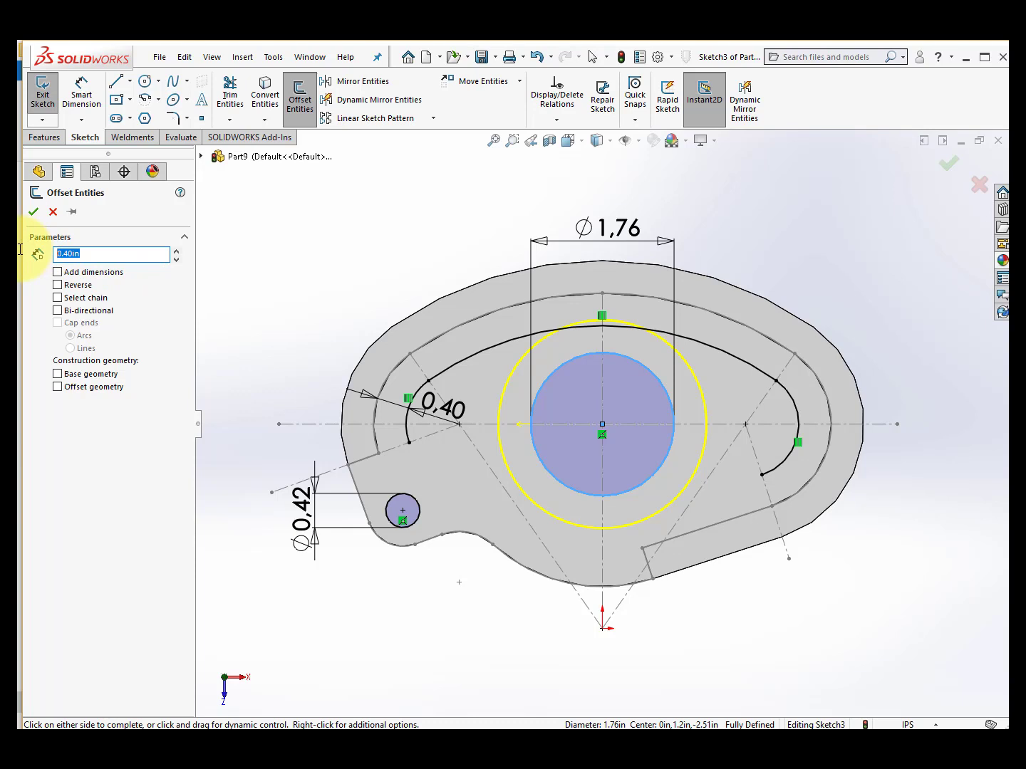
text(0,37)
key(Return)
click(33, 212)
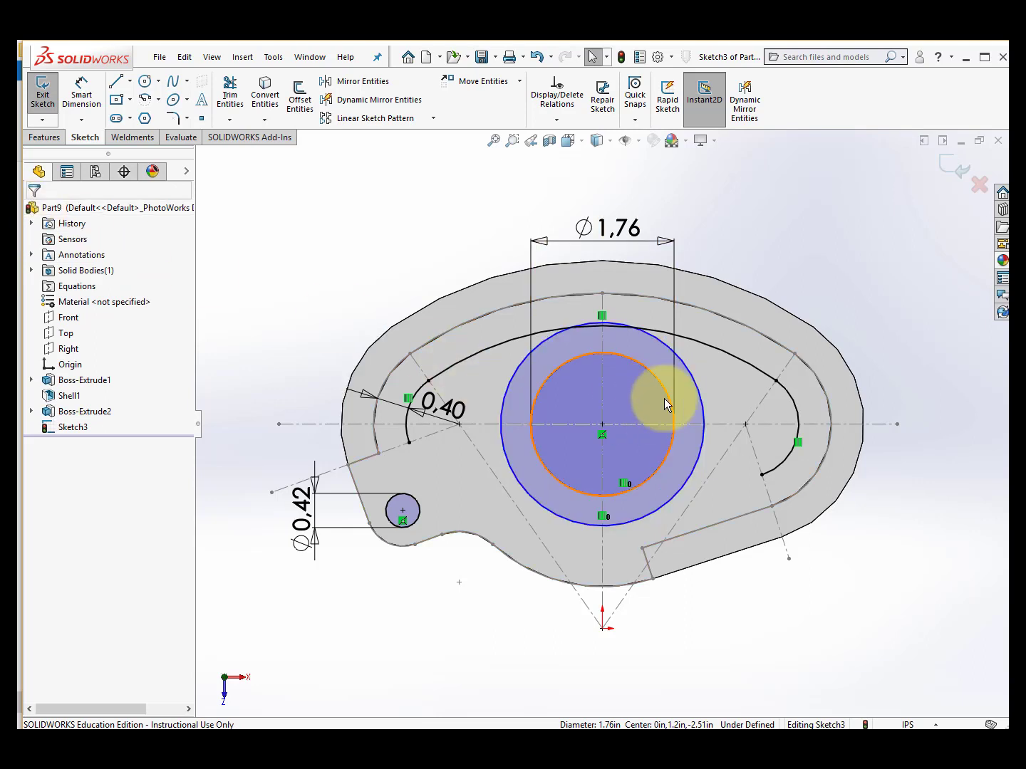
- Draw two perpendicular lines from the lower end of the left offset arc, ending on the larger offset circle
click(117, 81)
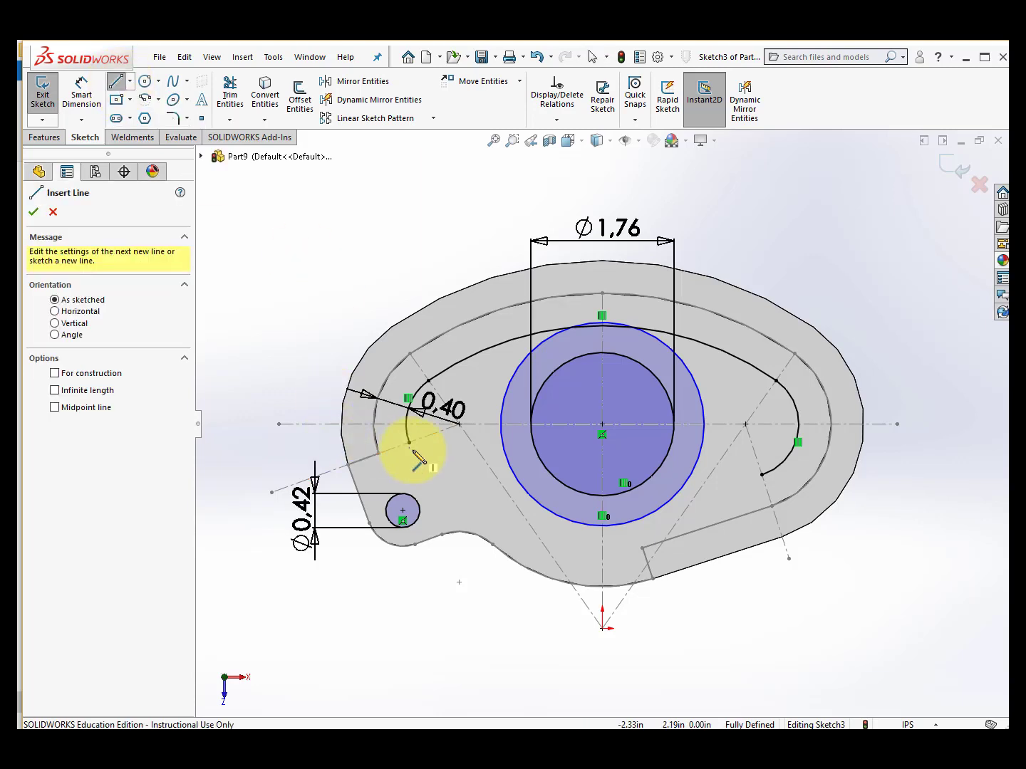
click(408, 442)
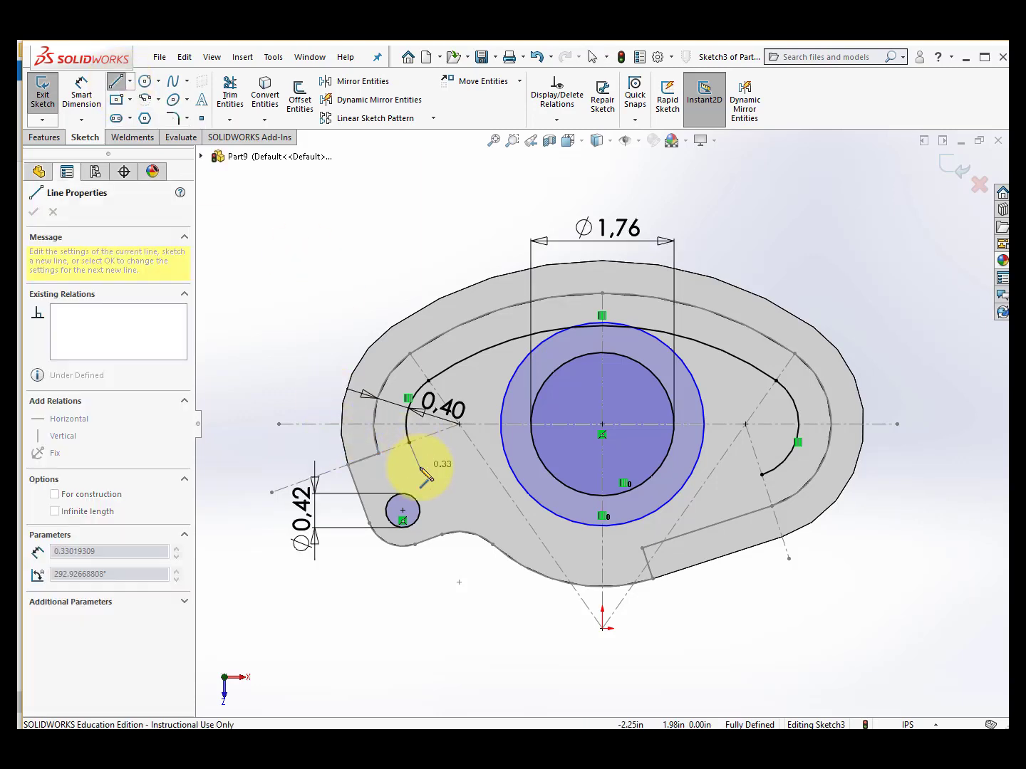
click(419, 466)
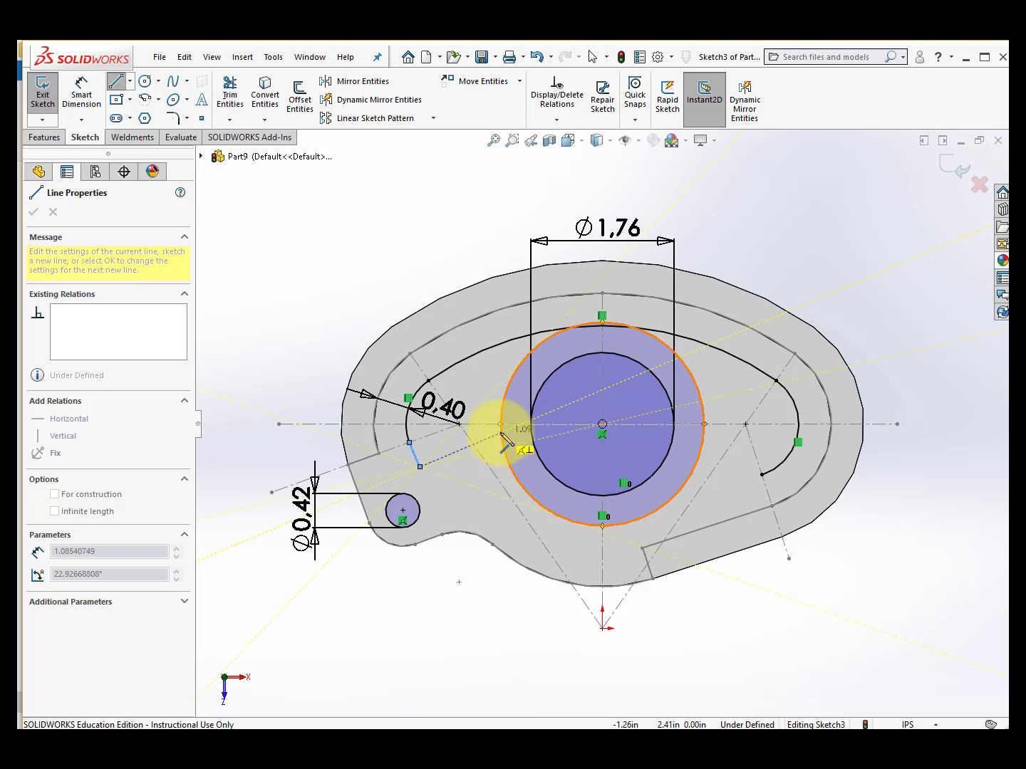
click(500, 432)
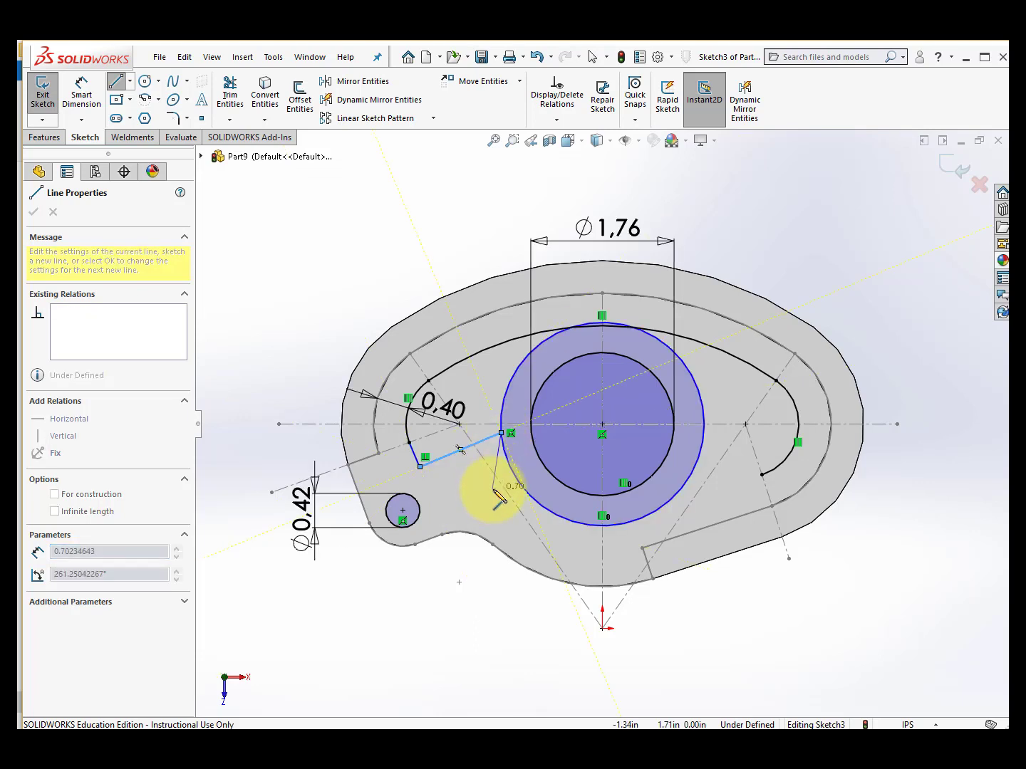
key(Escape)
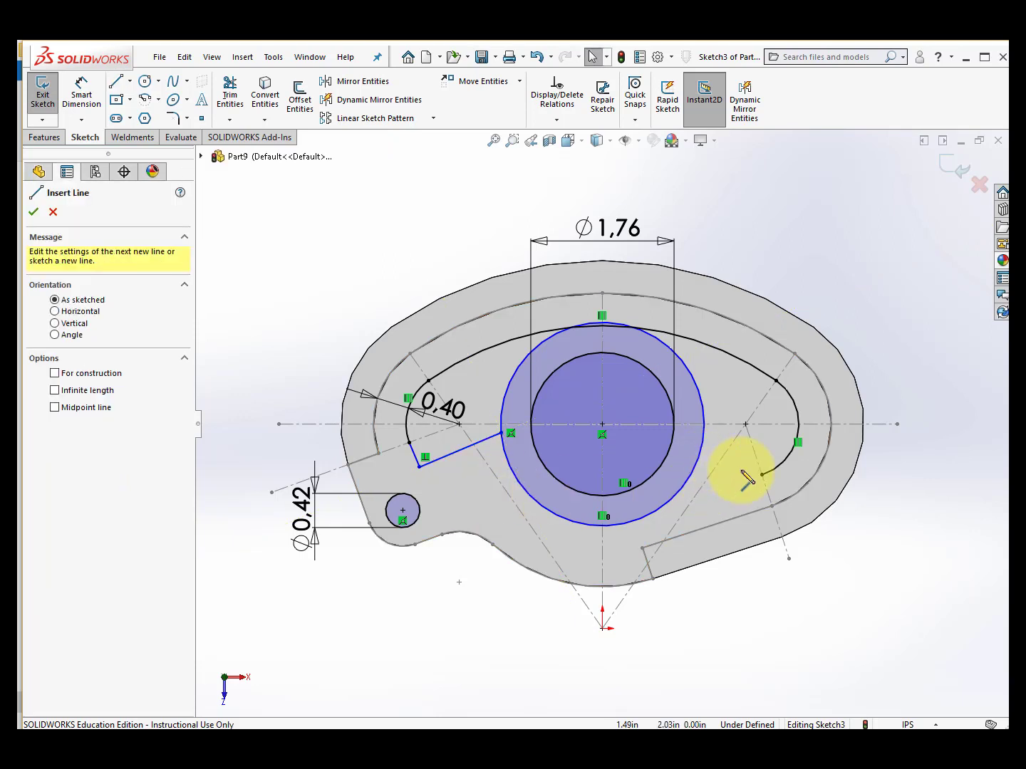
- Draw a line from the lower end of the right offset arc to the larger offset circle
click(762, 475)
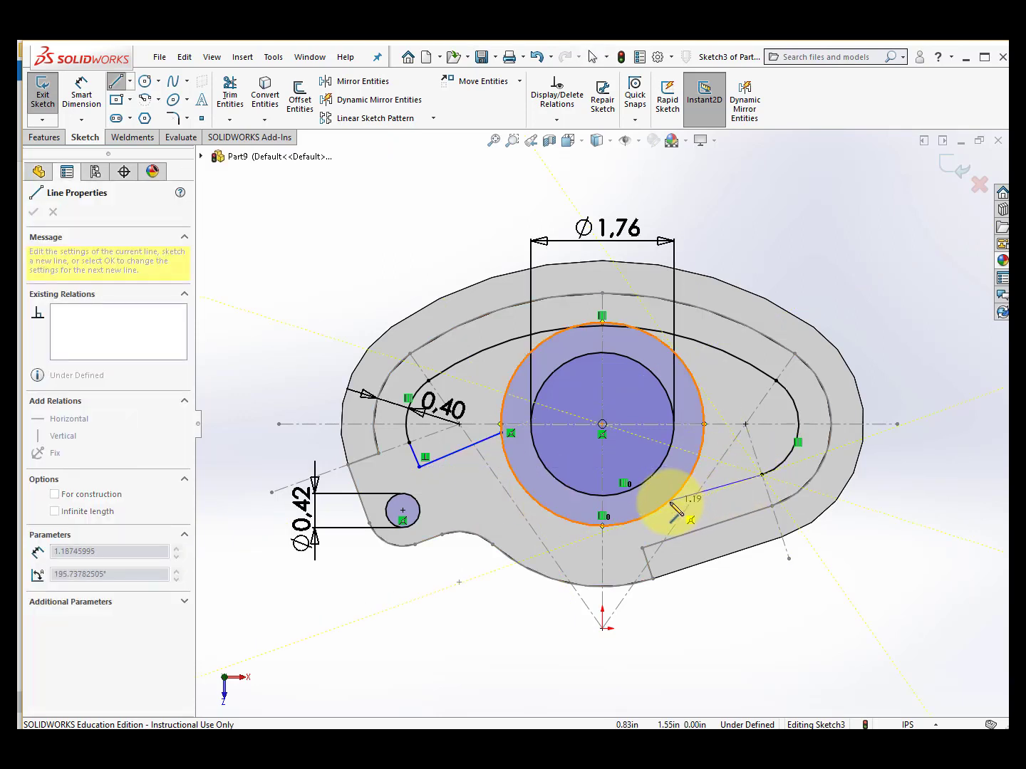
click(669, 502)
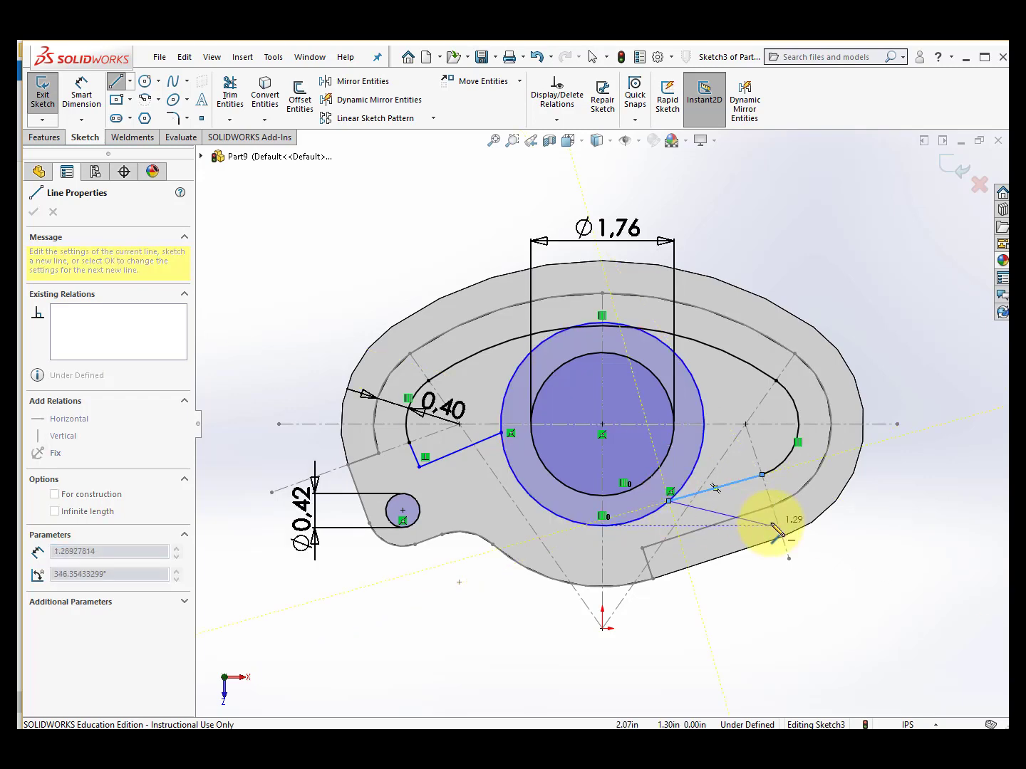
key(Escape)
- Trim away the lower portion of the larger offset circle between the endpoints of the left and right lines
scroll(579, 471, down, 3)
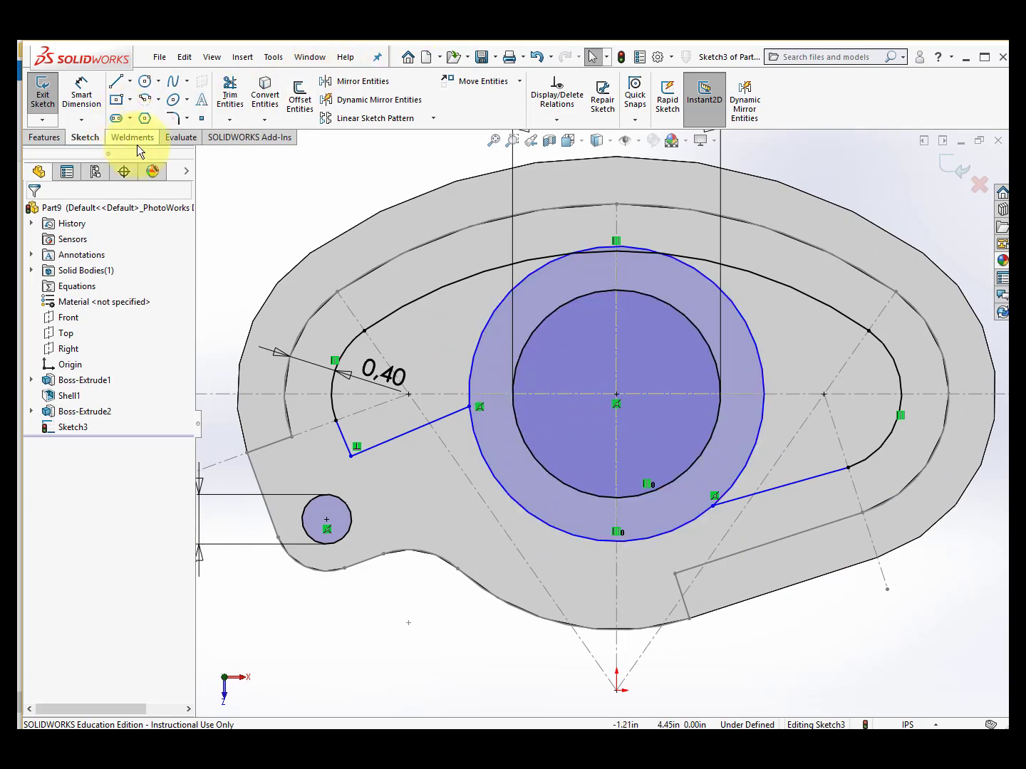
click(234, 104)
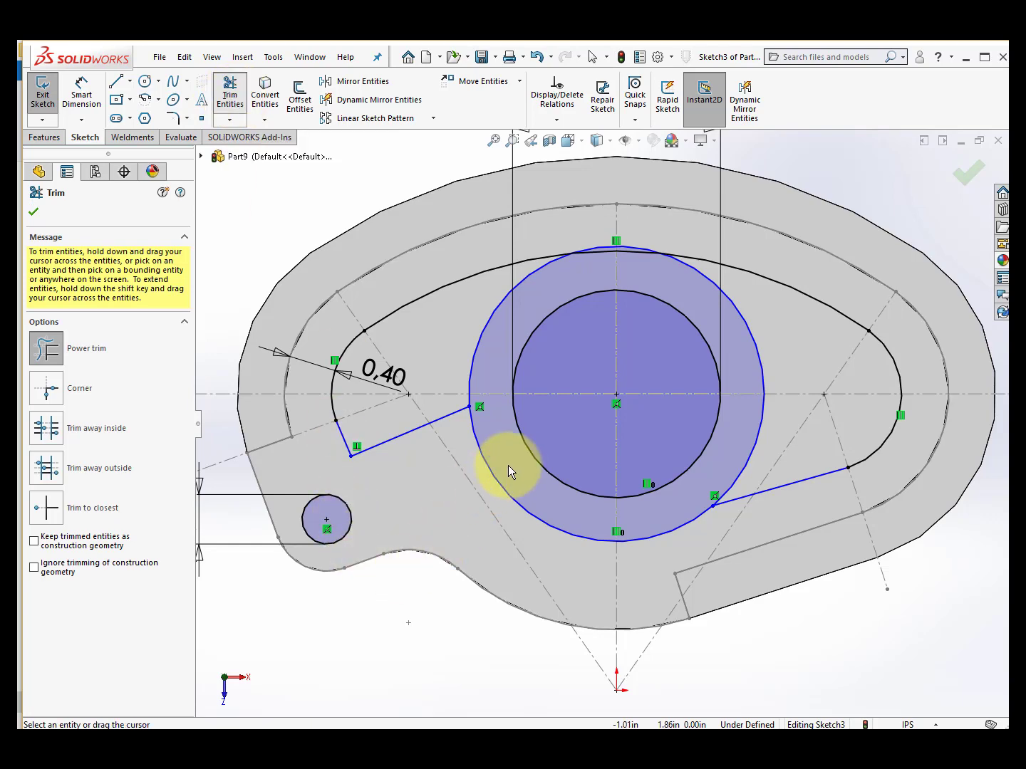
drag(513, 469, 477, 494)
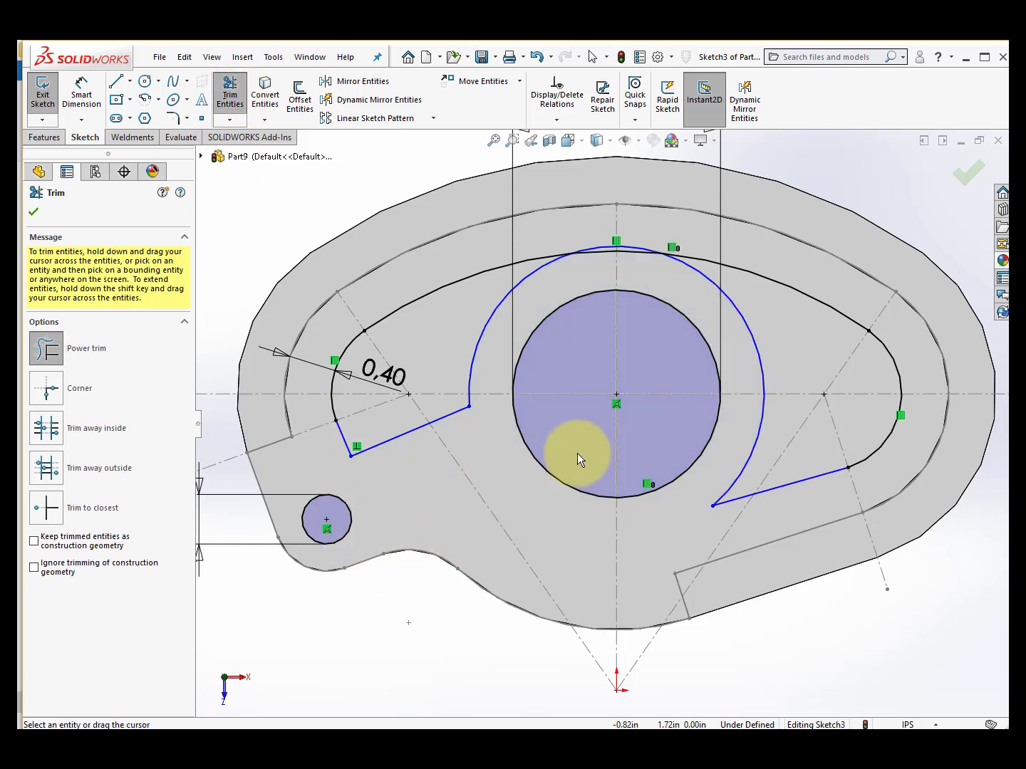
- Trim away the overlapping segments of the offset circle and upper offset arc between their two crossings above the 1.76 in circle
scroll(688, 306, down, 3)
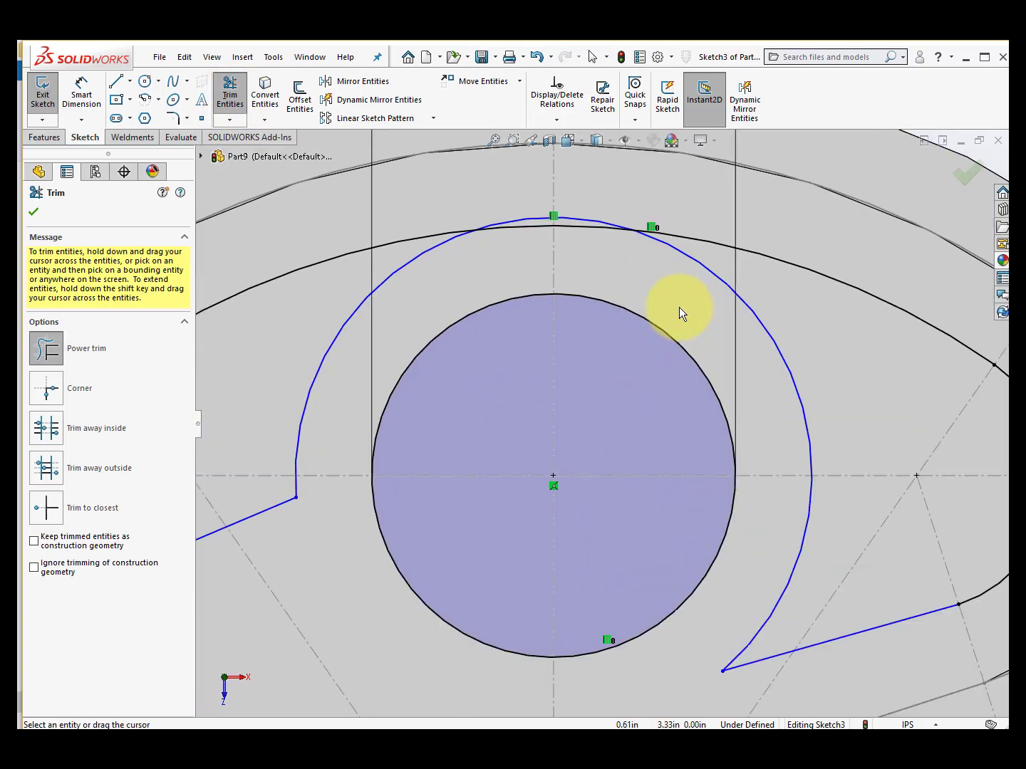
scroll(679, 307, down, 1)
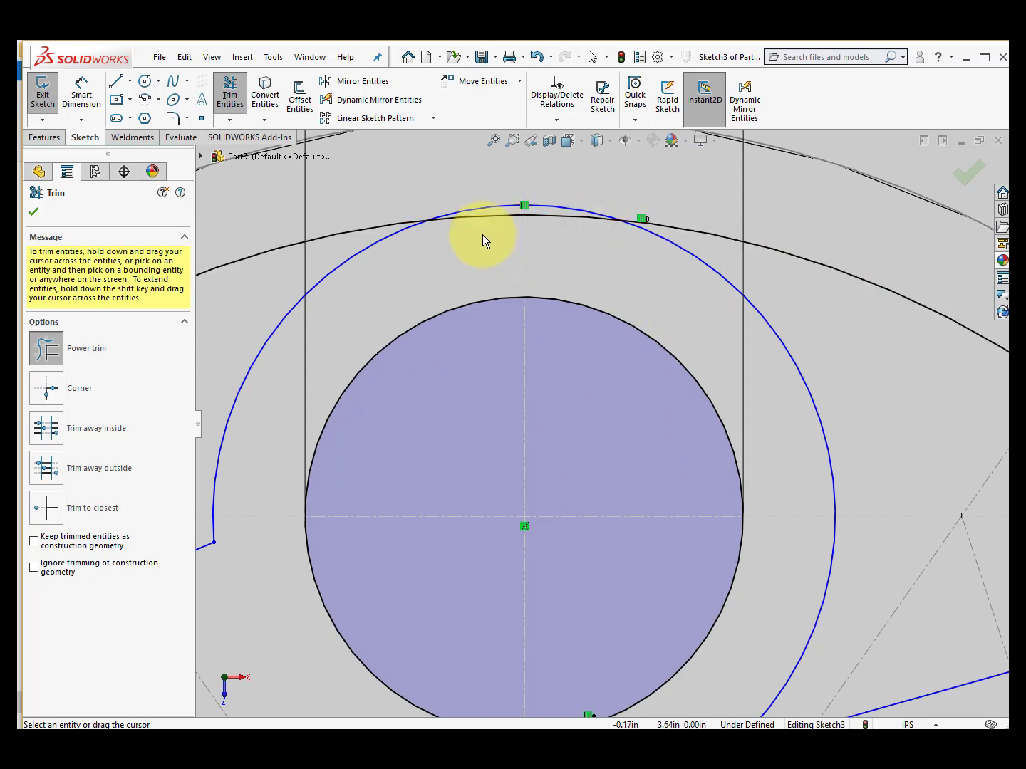
click(495, 209)
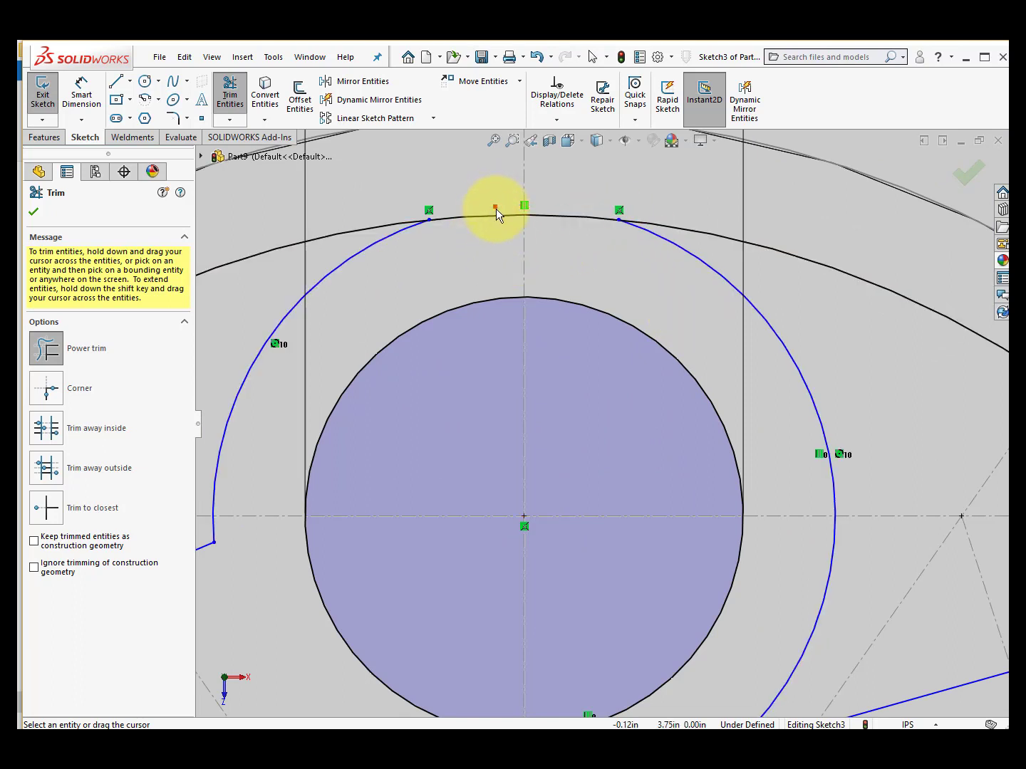
click(489, 215)
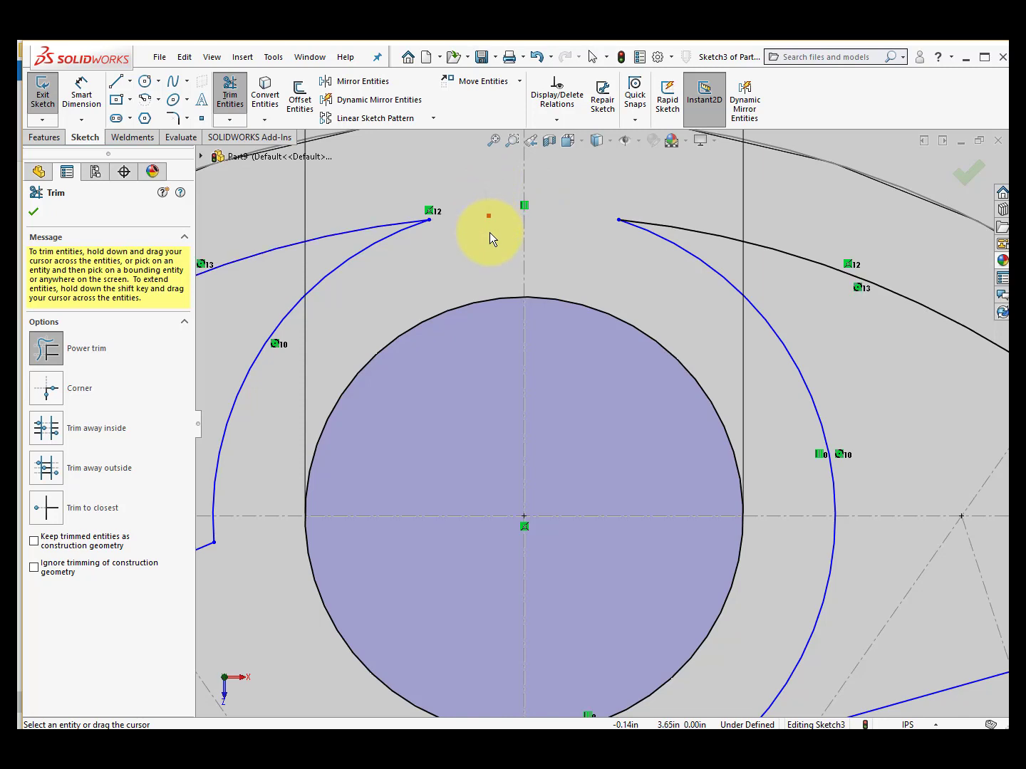
key(f)
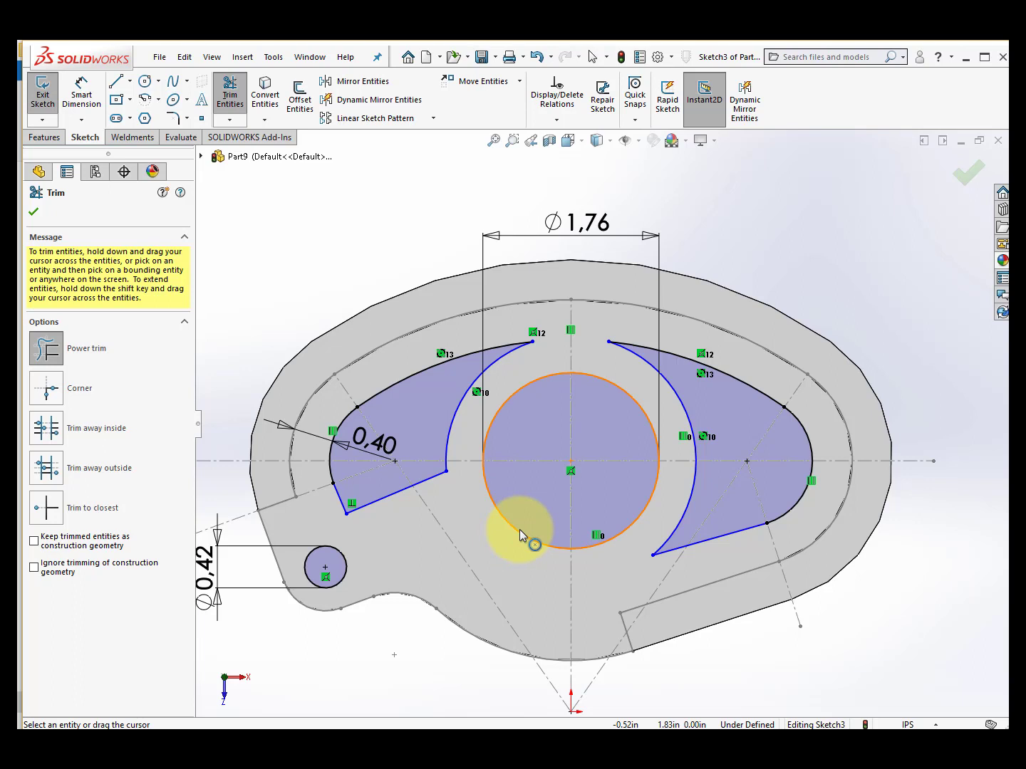
key(Escape)
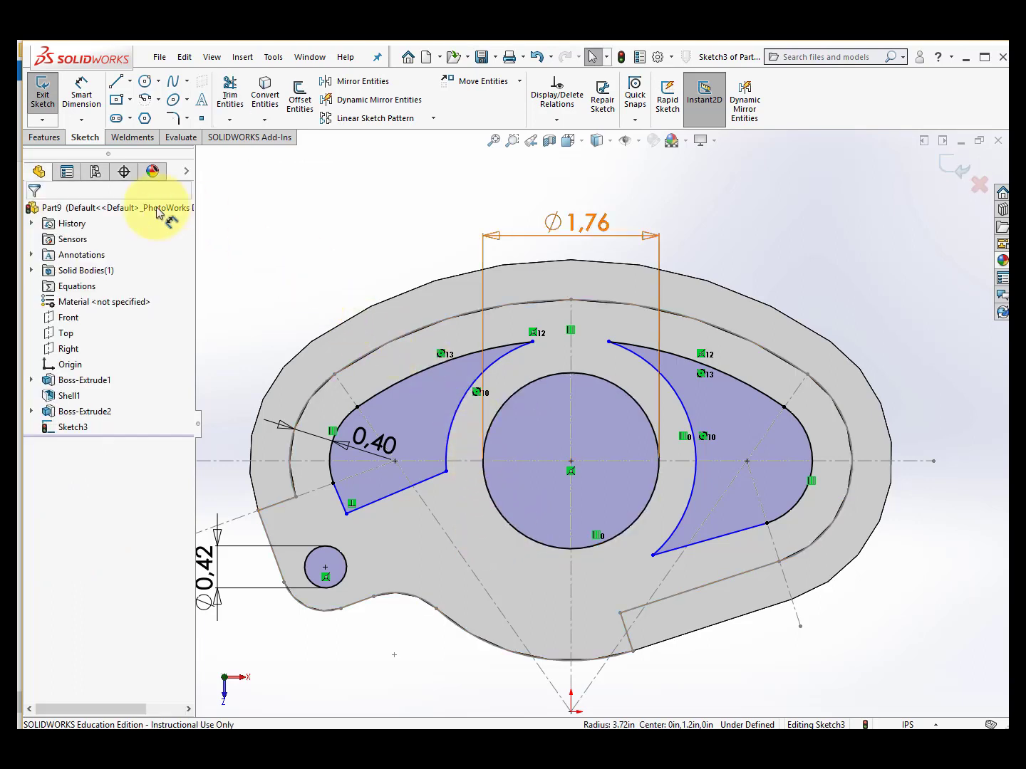
- Add a 0.21 in sketch fillet between the upper arc and the inner arc of the left profile
click(173, 118)
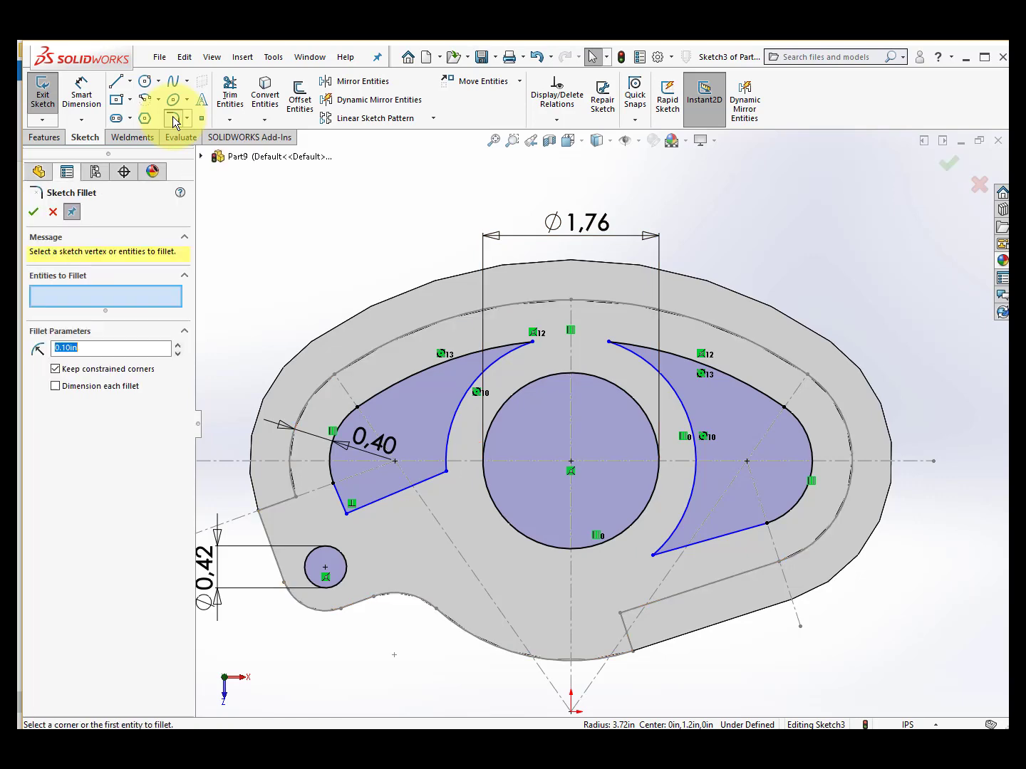
scroll(446, 380, down, 2)
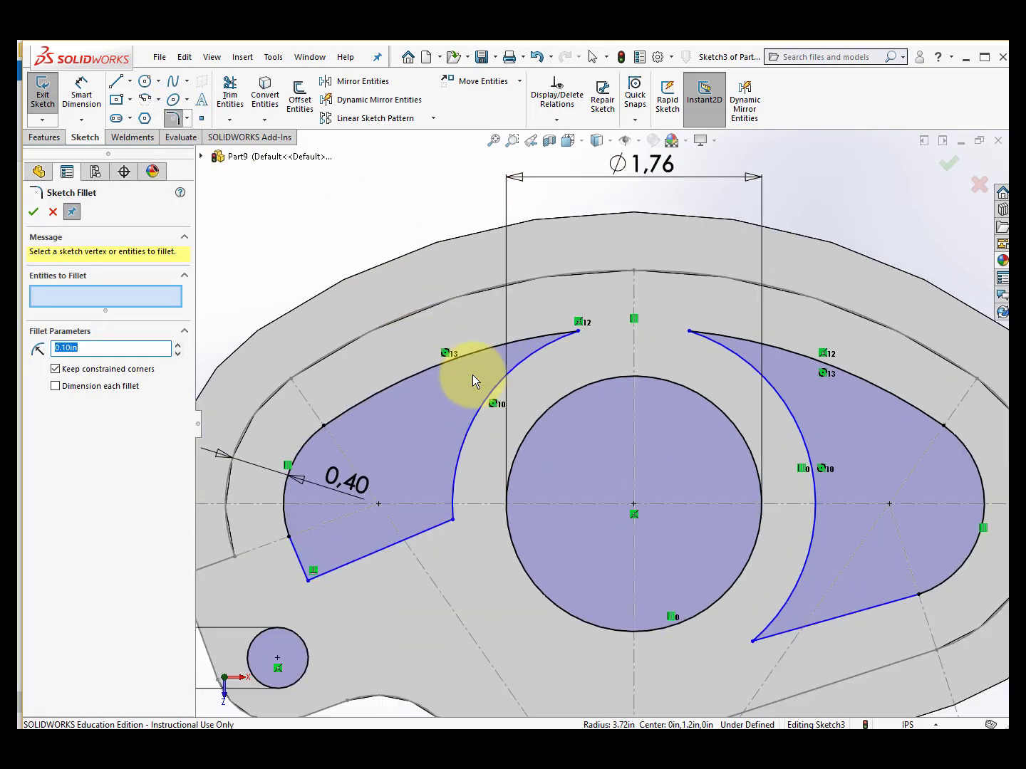
click(506, 346)
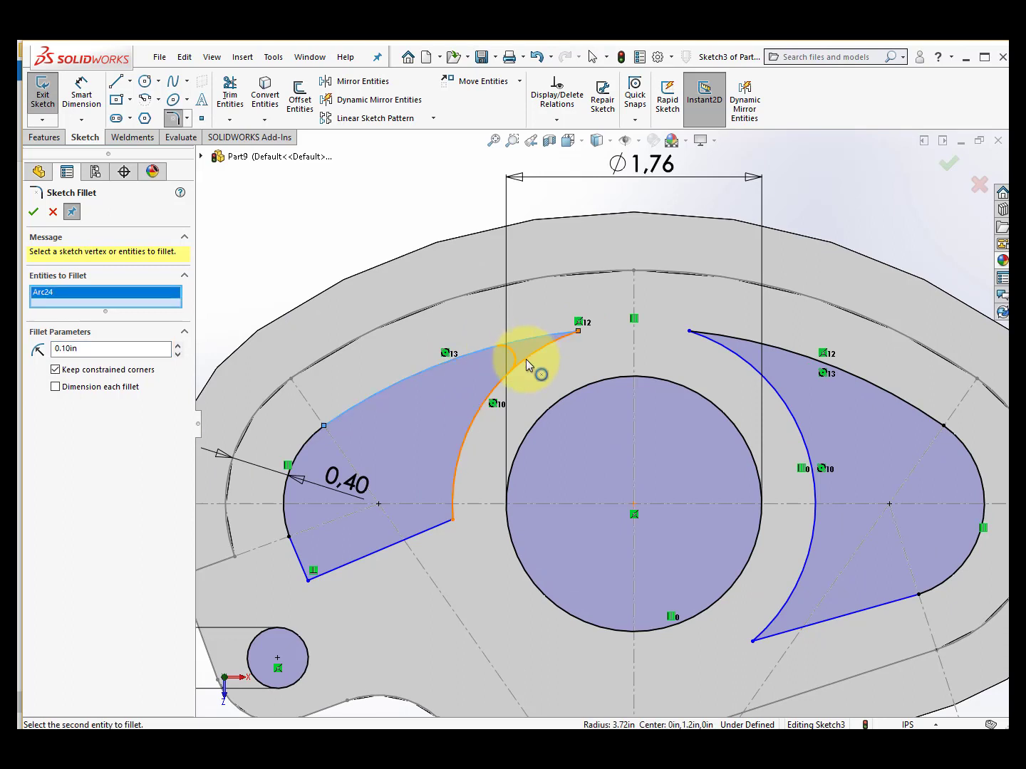
click(526, 360)
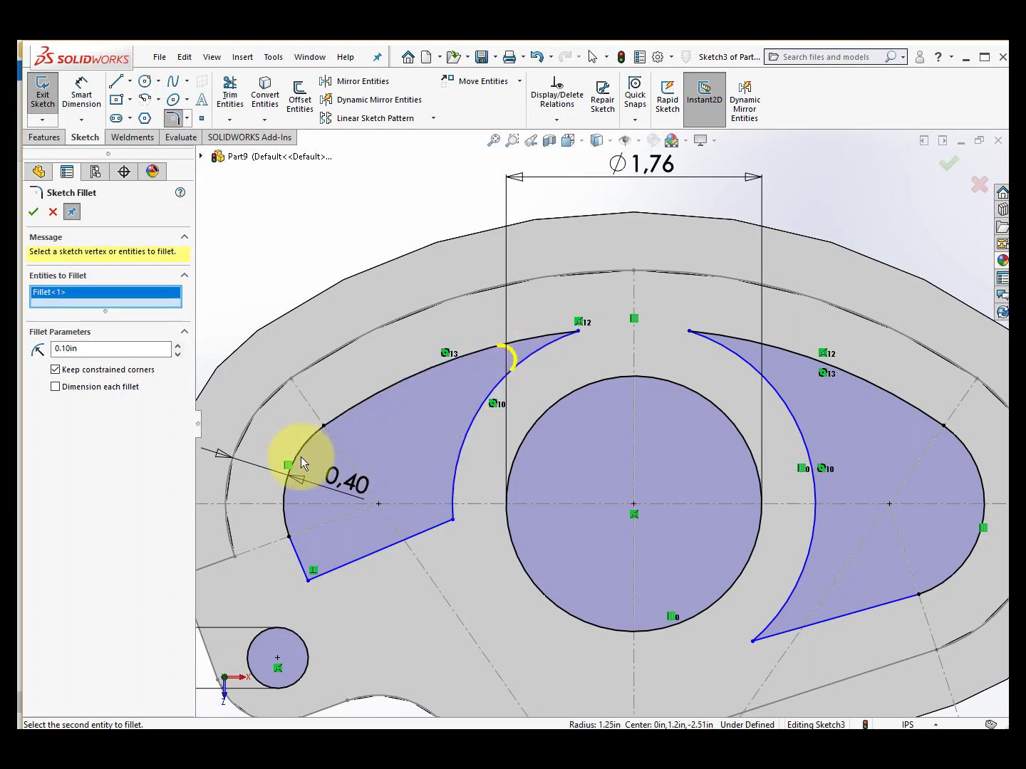
click(106, 351)
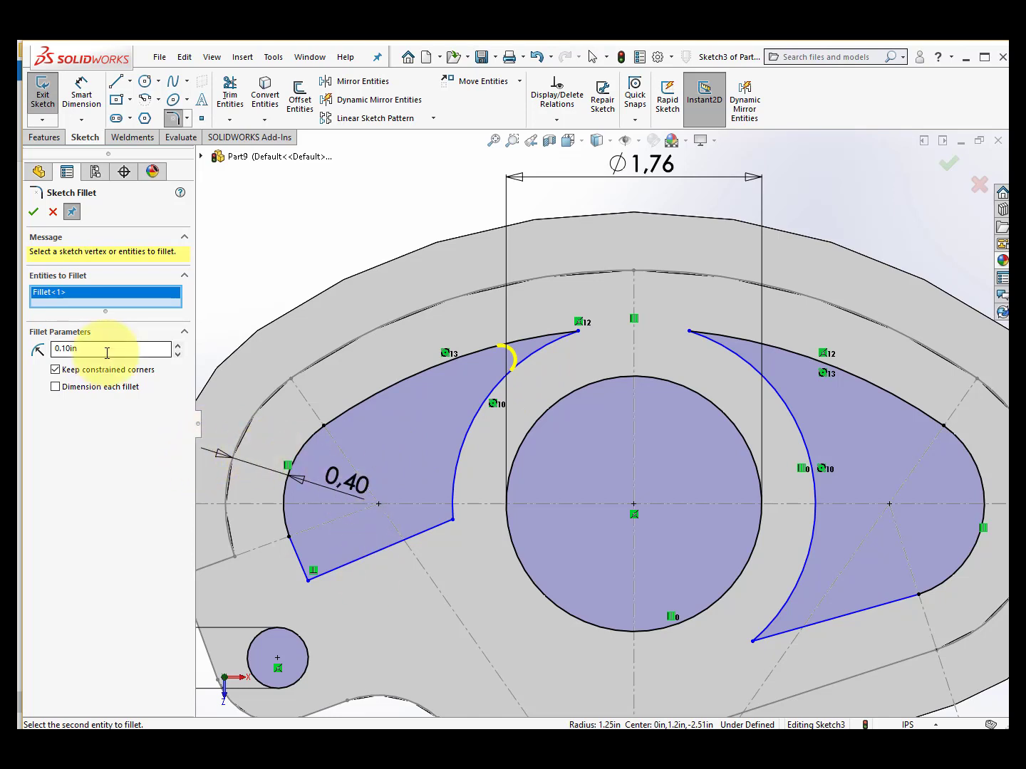
double_click(70, 348)
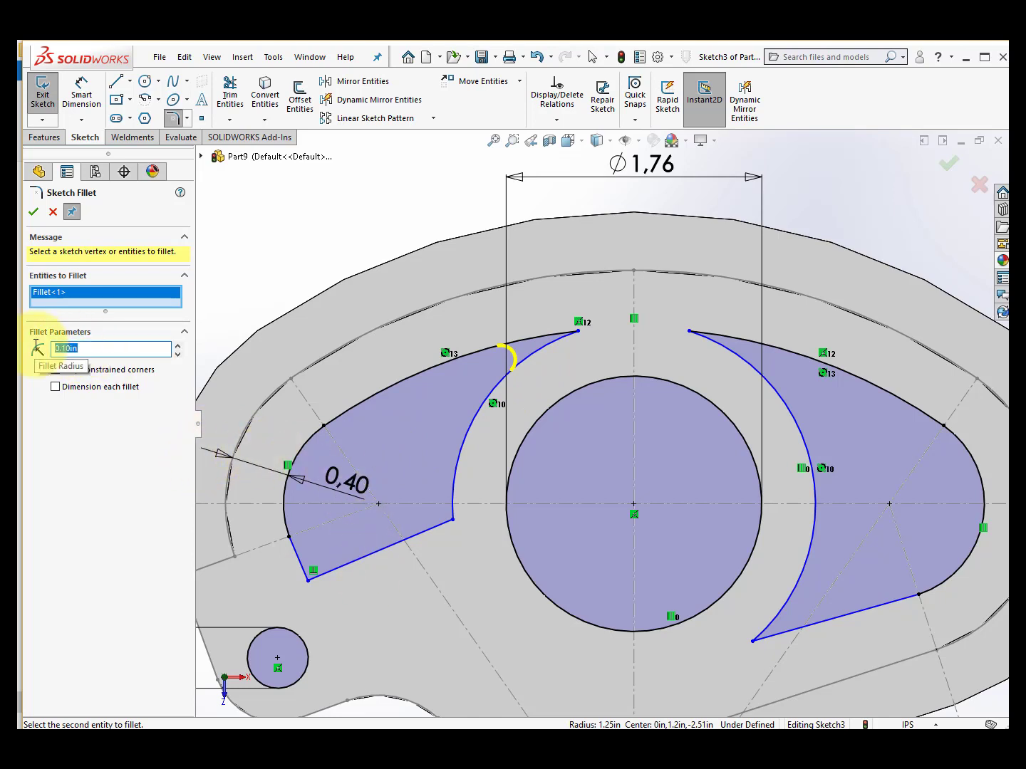
text(0,21)
key(Return)
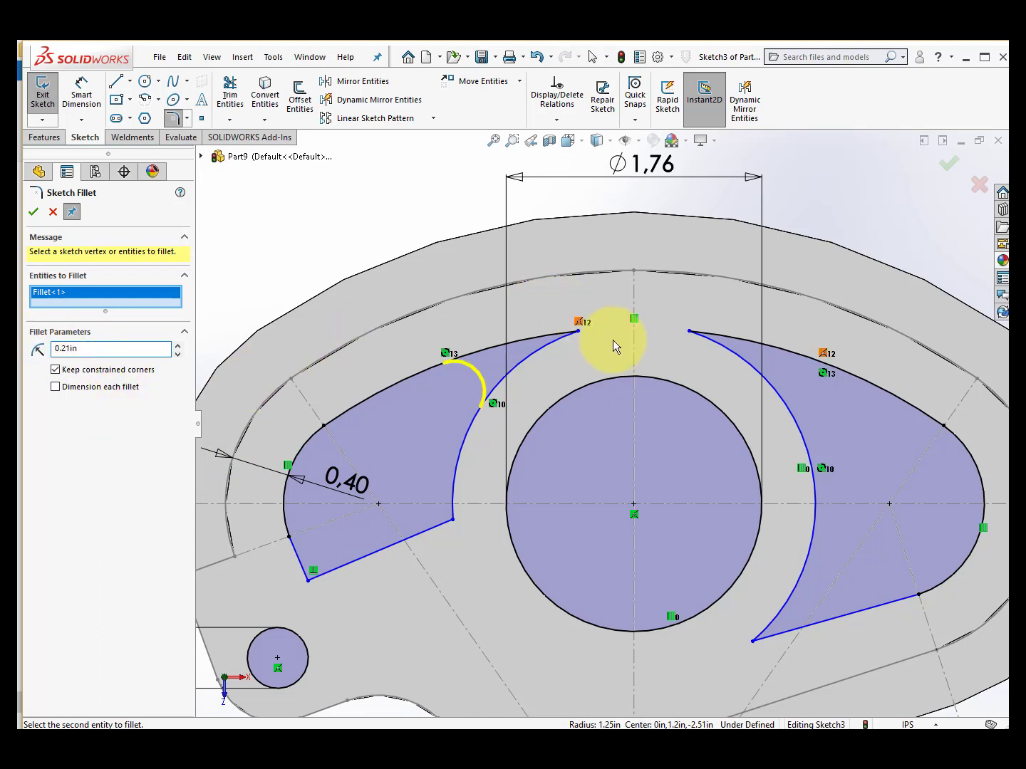
- Add 0.21 in sketch fillets at the upper and lower inner corners of the right profile
click(783, 399)
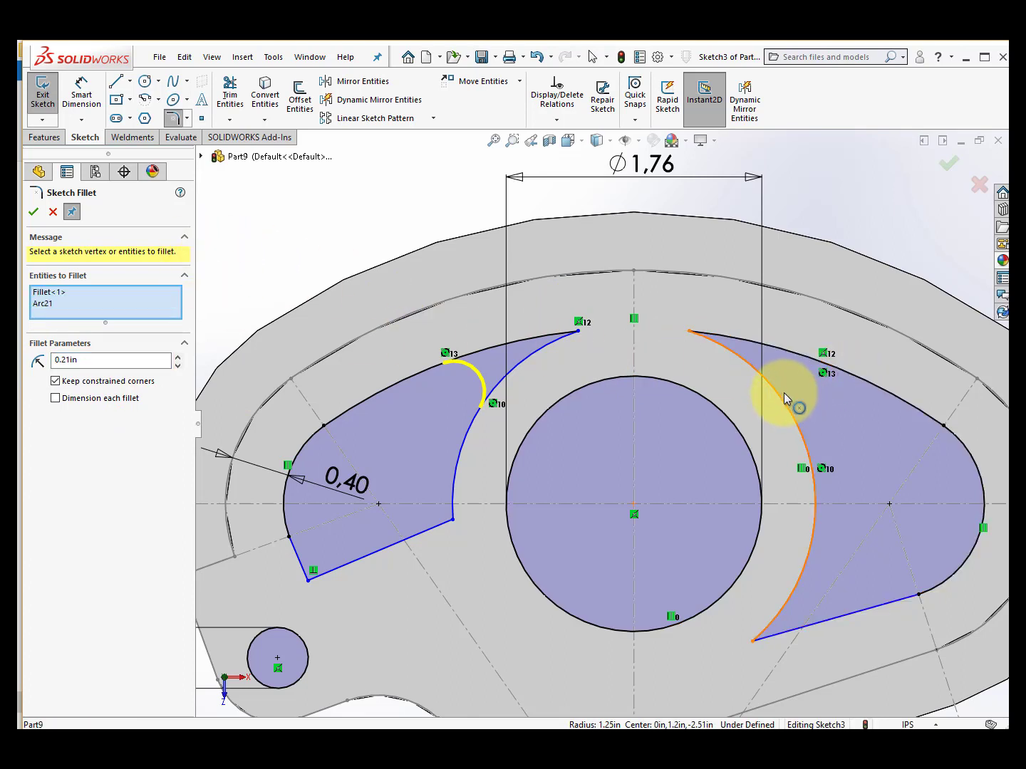
click(790, 352)
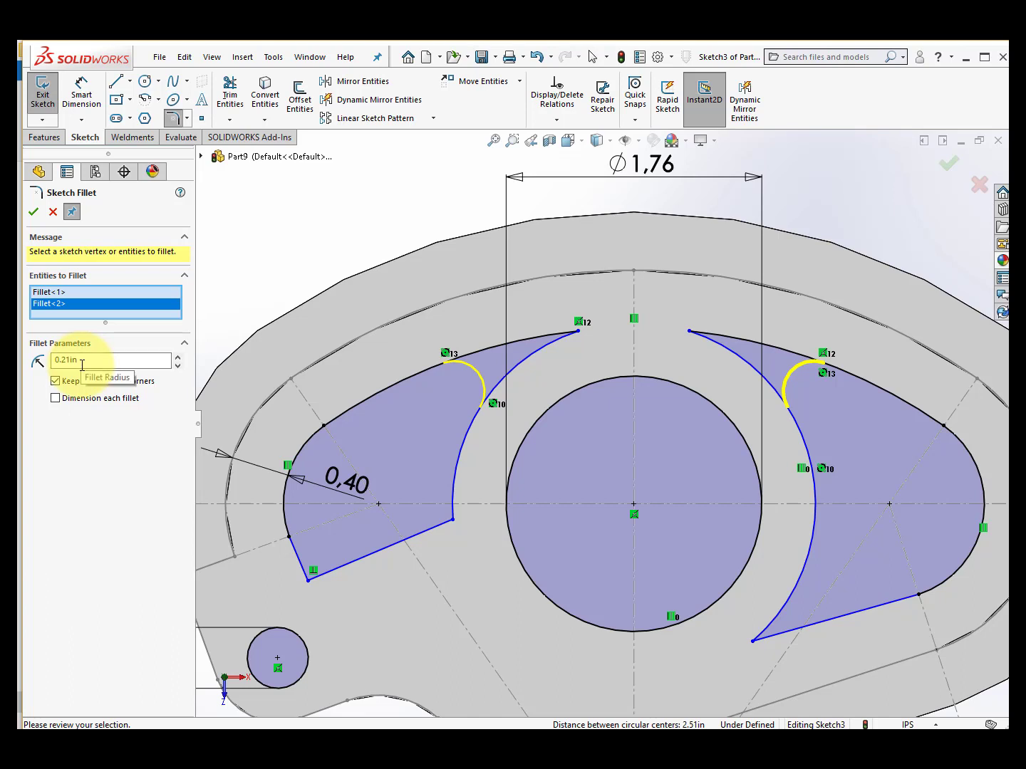
click(792, 593)
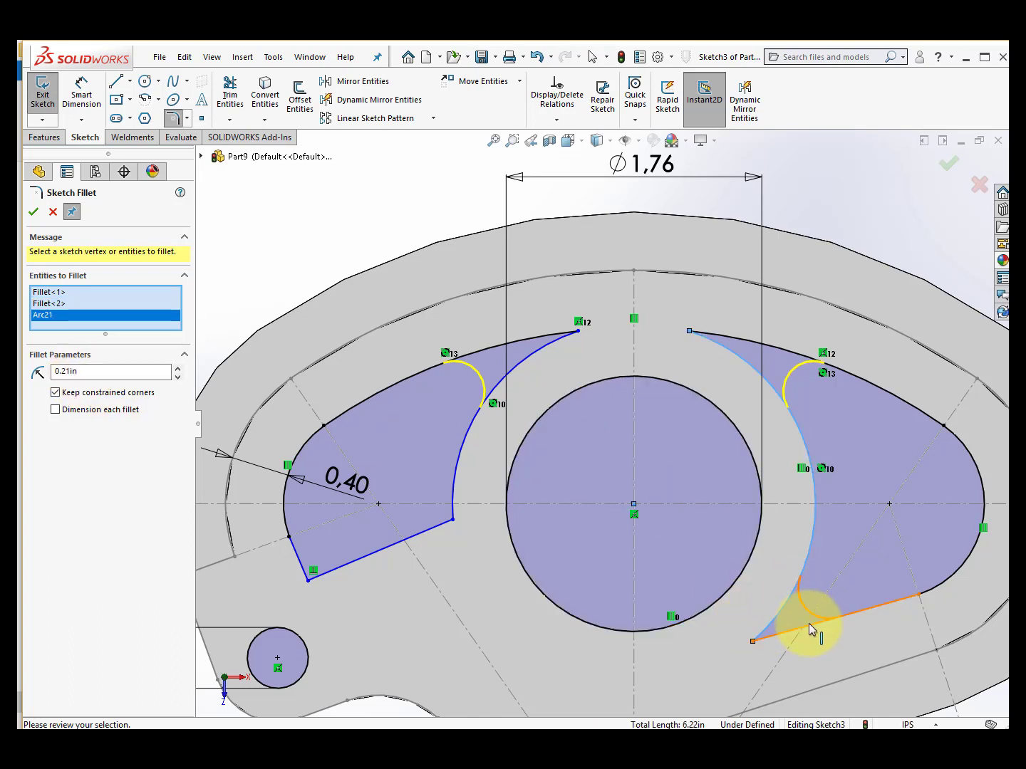
click(811, 630)
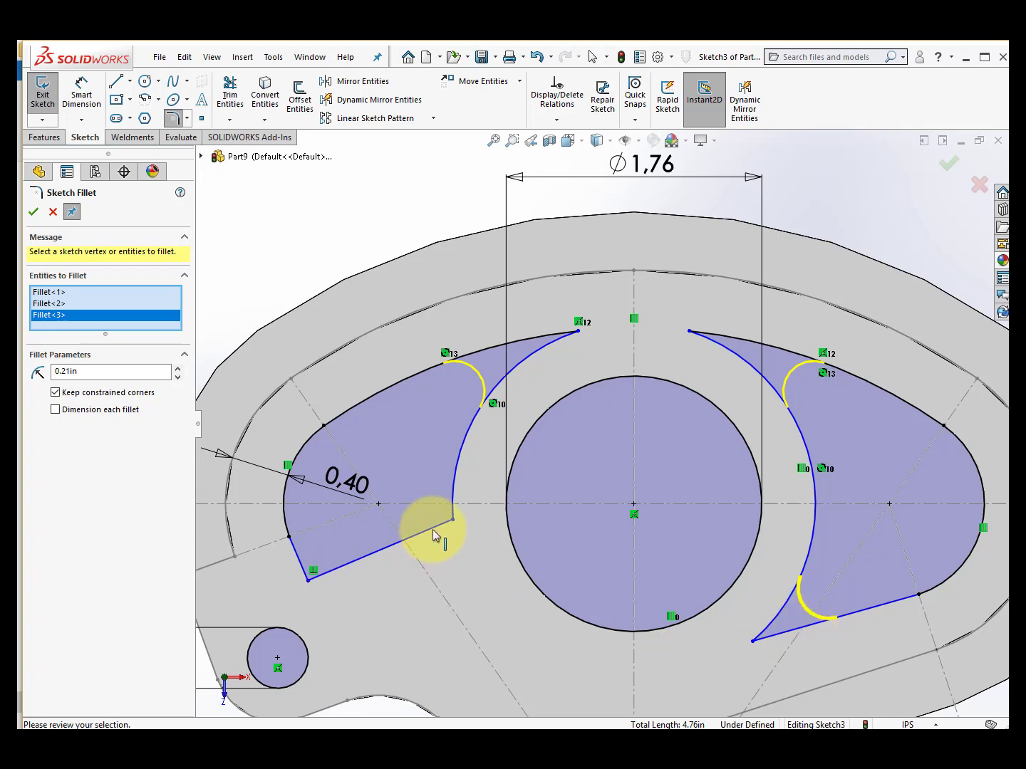
- Add 0.21 in sketch fillets at both lower corners of the left profile and apply all the selected fillets
click(429, 529)
click(454, 474)
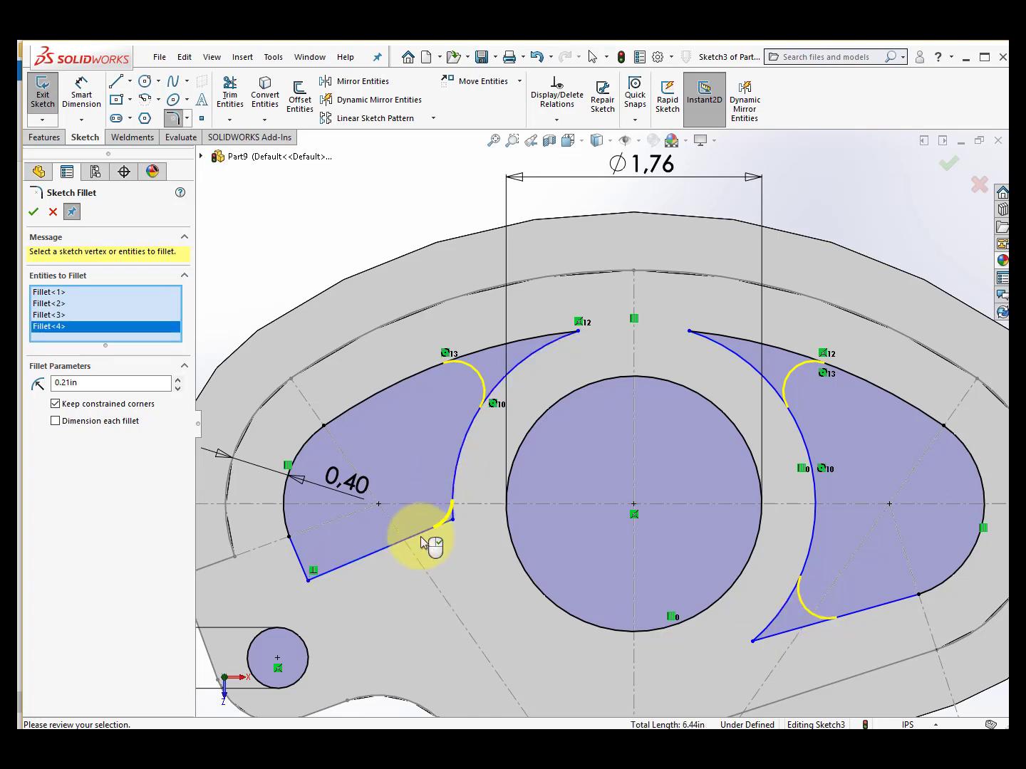
click(337, 567)
click(298, 552)
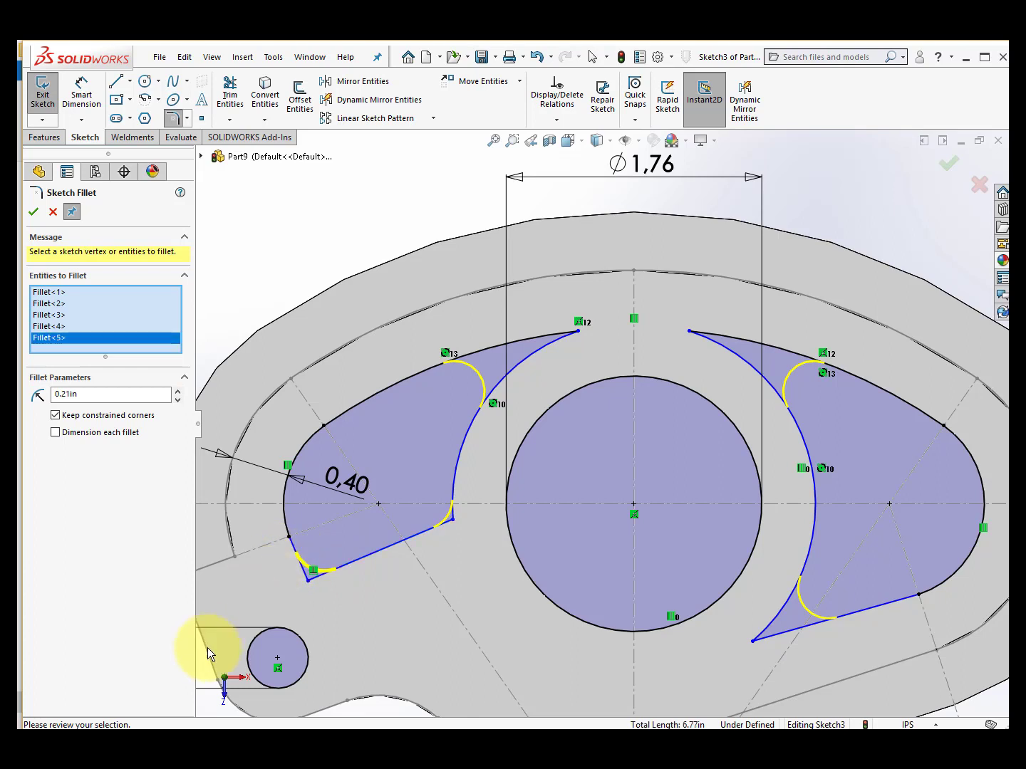
click(34, 209)
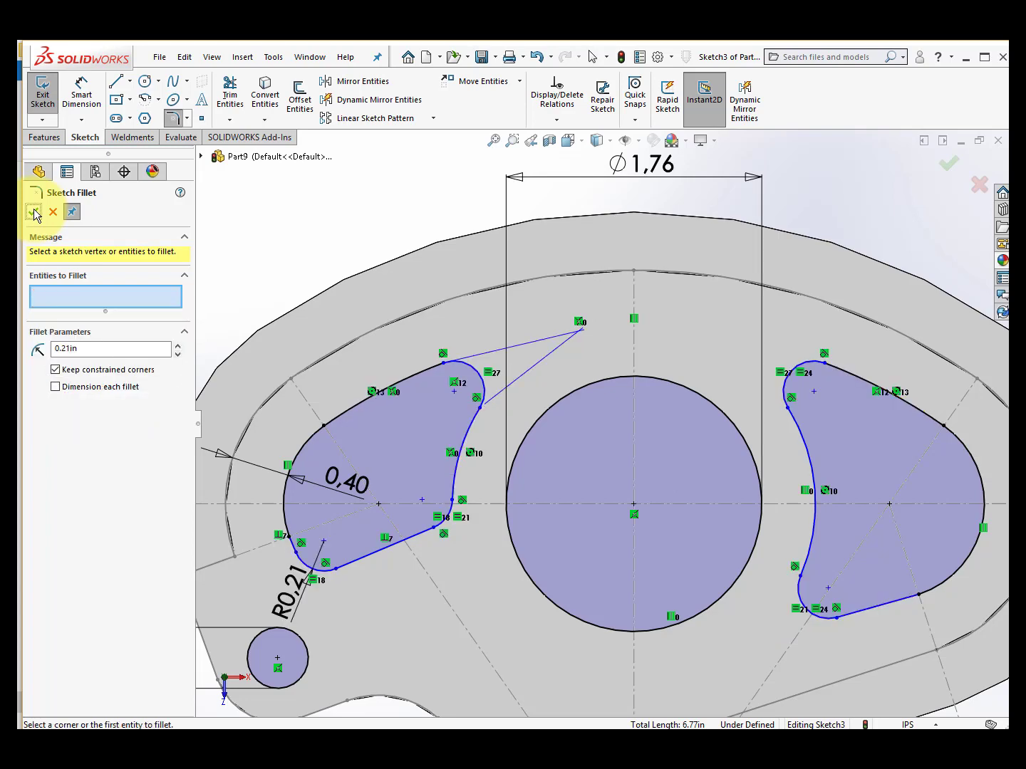
scroll(469, 457, down, 2)
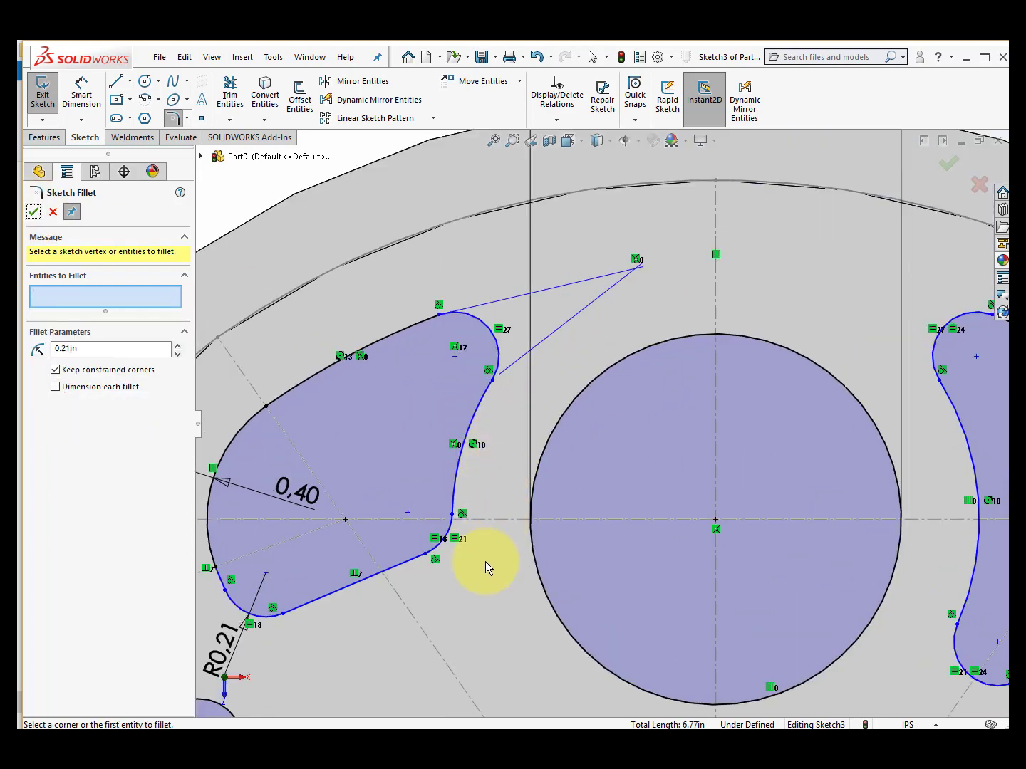
scroll(483, 574, up, 2)
scroll(858, 635, up, 2)
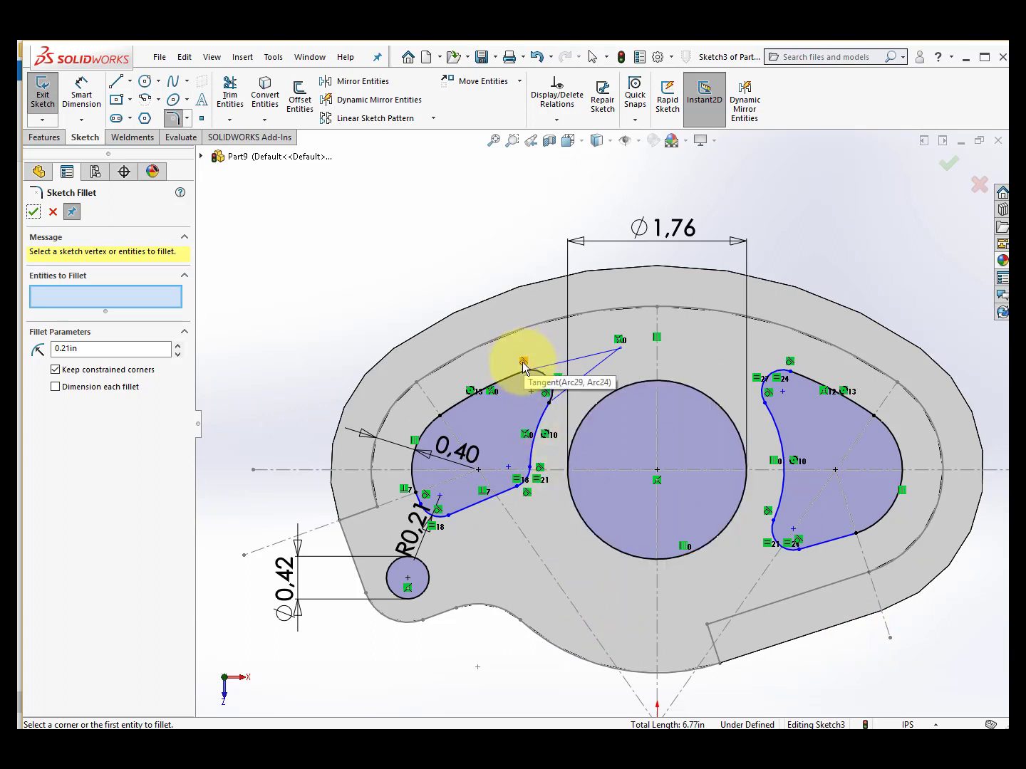
click(33, 211)
- Dimension the radius of the left profile's inner arc
click(80, 87)
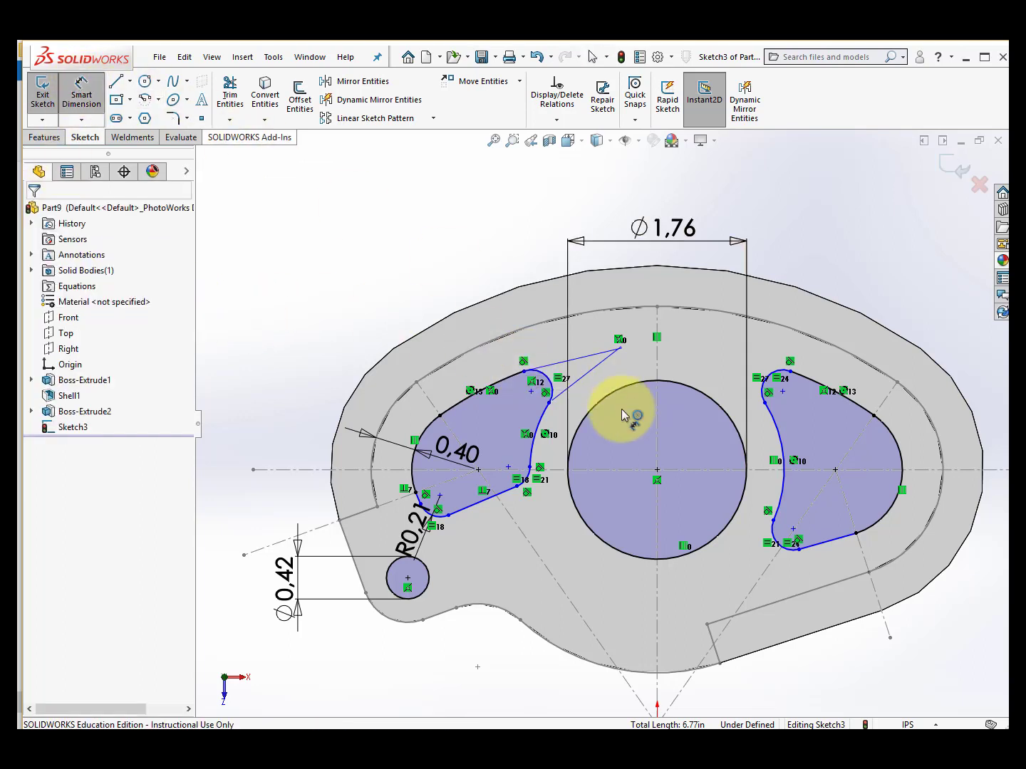
click(545, 431)
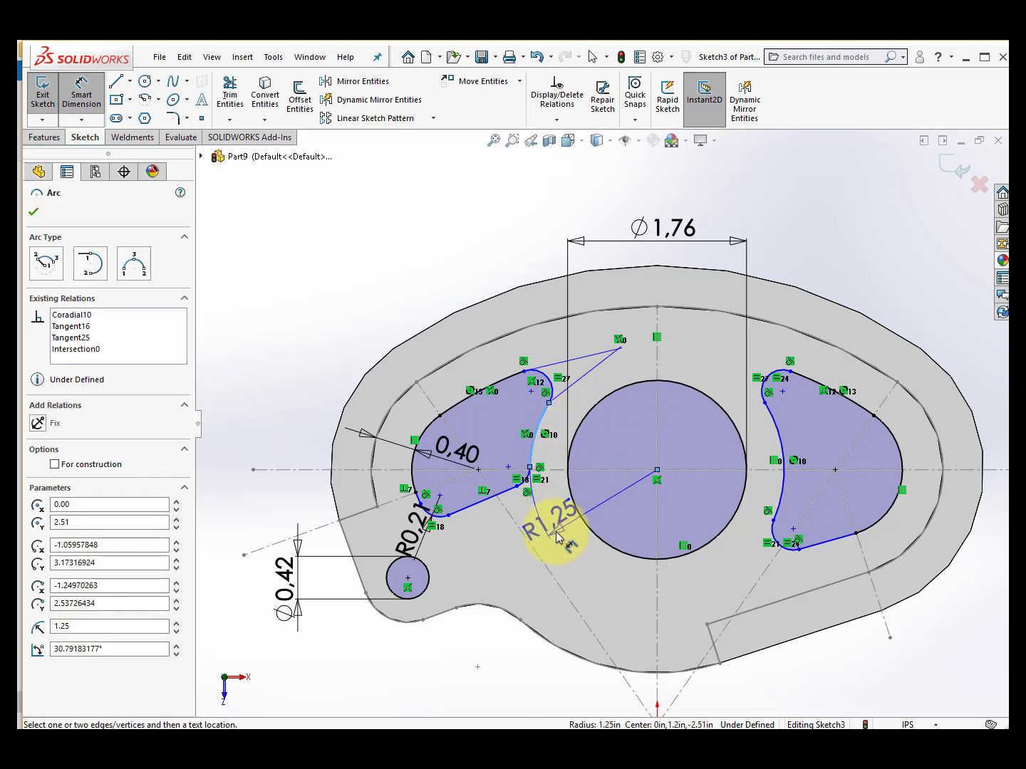
click(557, 536)
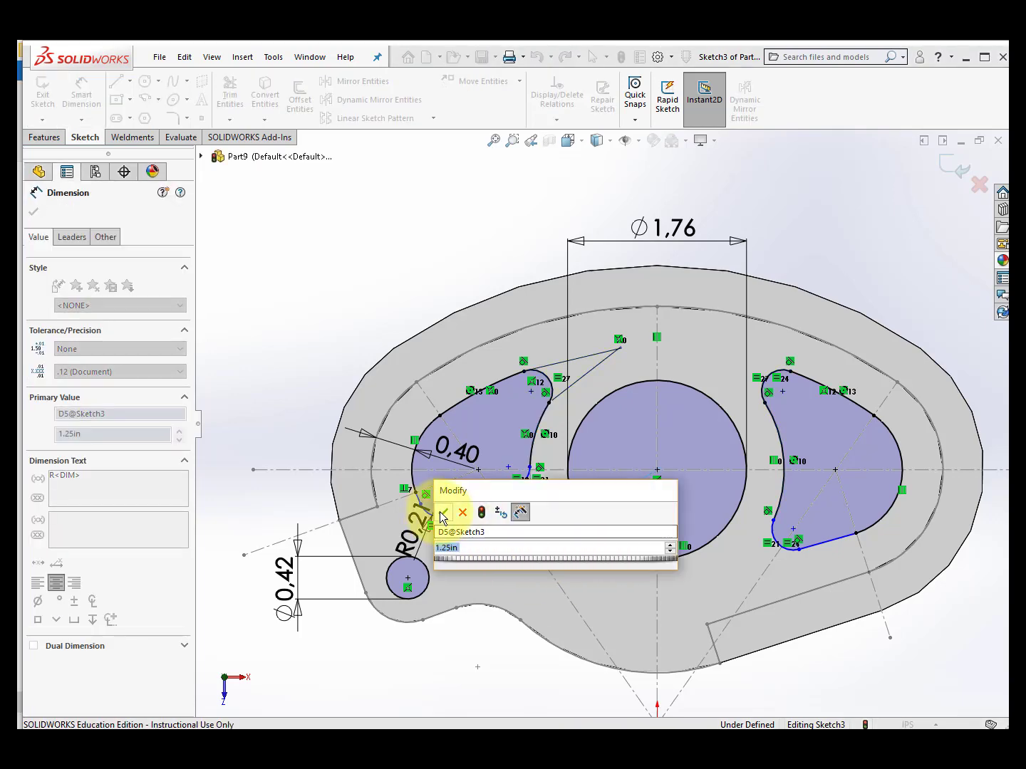
click(442, 518)
scroll(779, 488, down, 3)
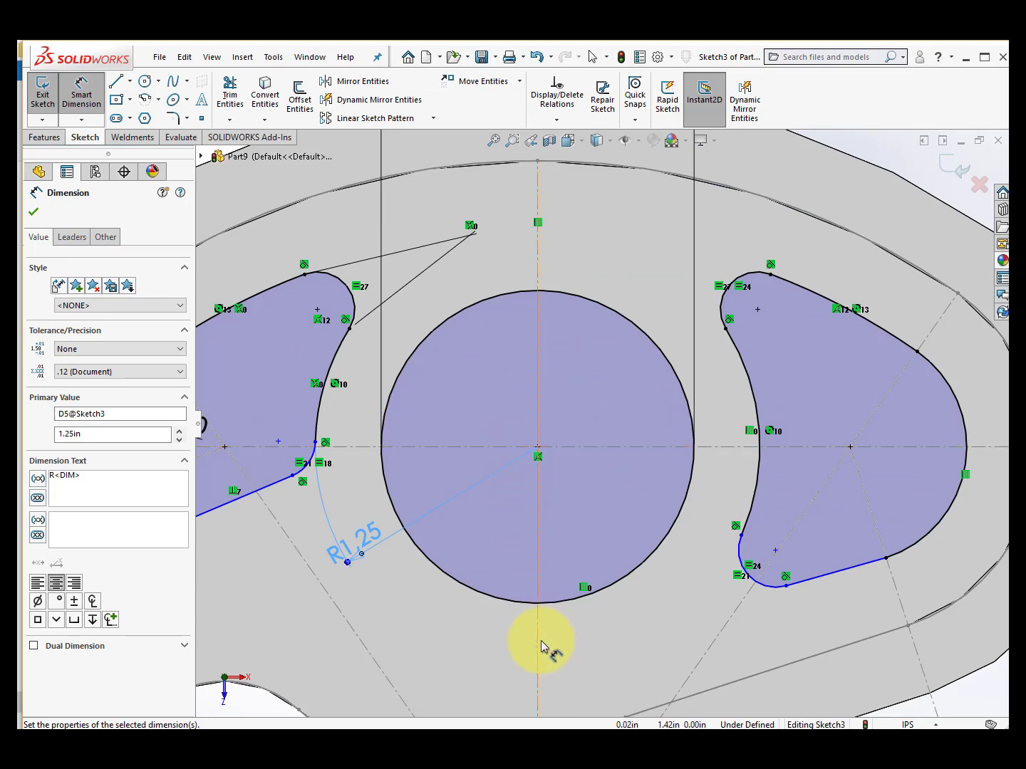
key(f)
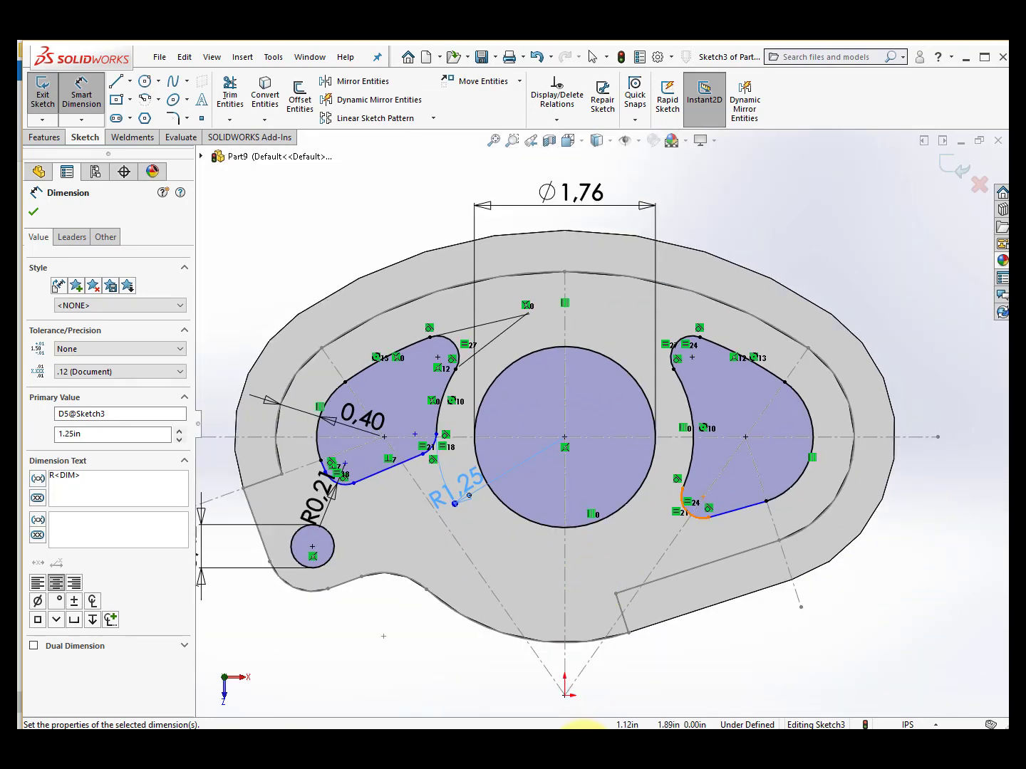
- Make the right profile's lower line parallel to the long slanted body outline line below it
click(555, 122)
click(573, 152)
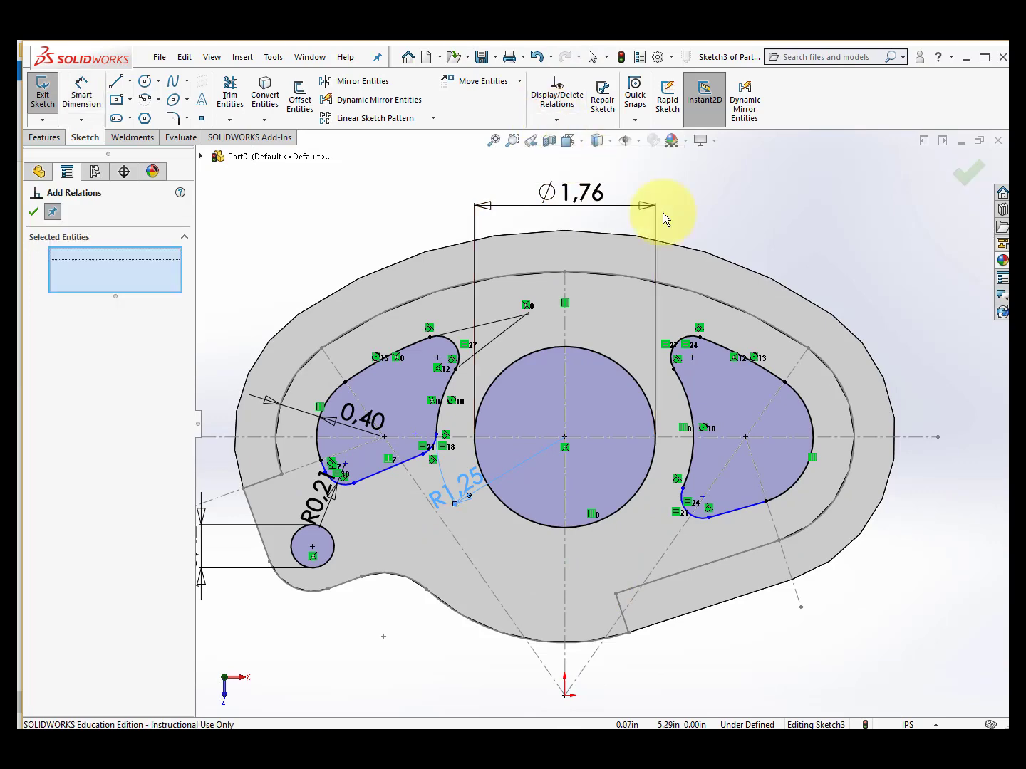
scroll(732, 416, down, 3)
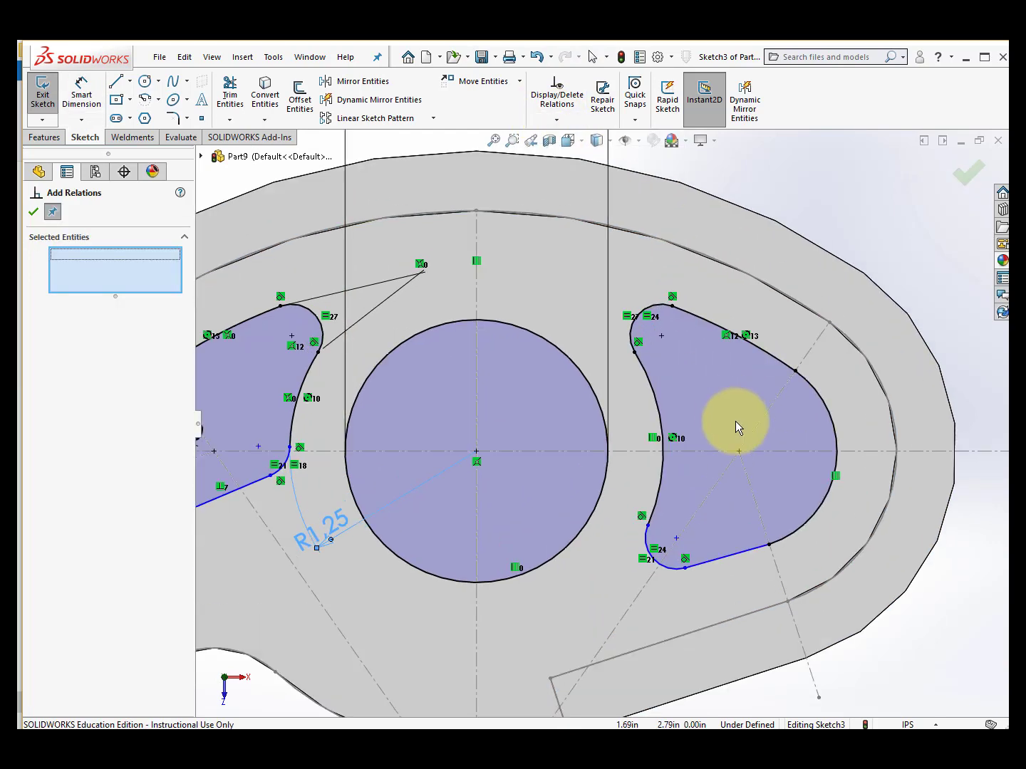
click(738, 555)
click(749, 615)
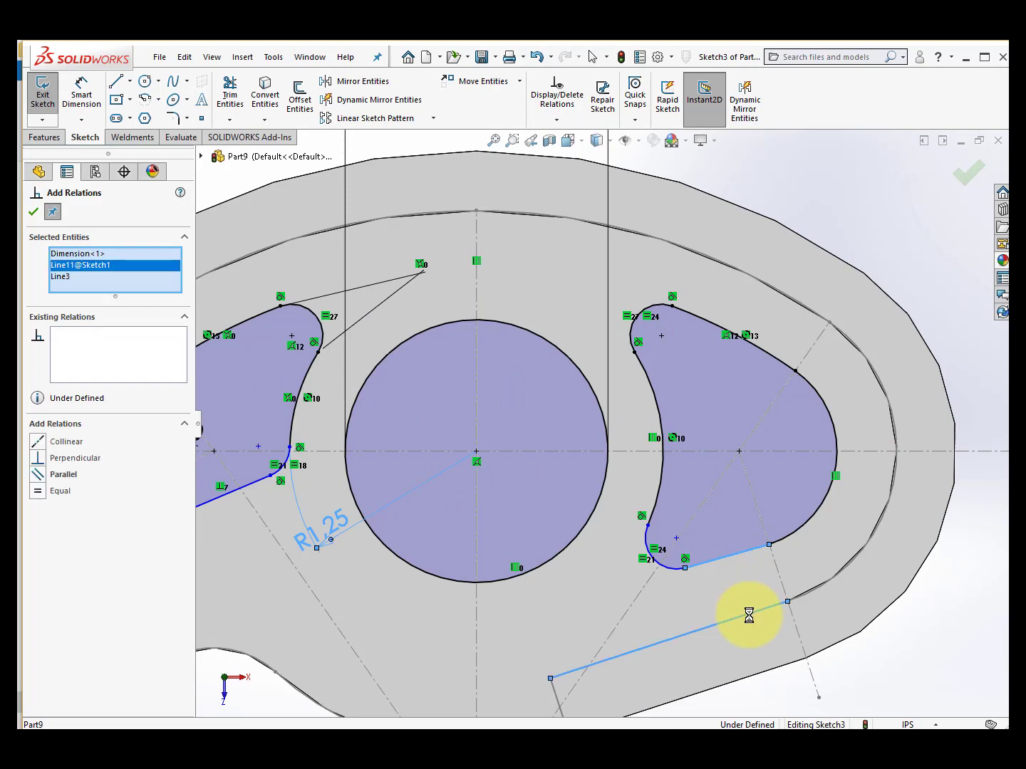
click(40, 475)
- Make the left profile's lower line parallel to the short slanted outline line at the body's left end
key(f)
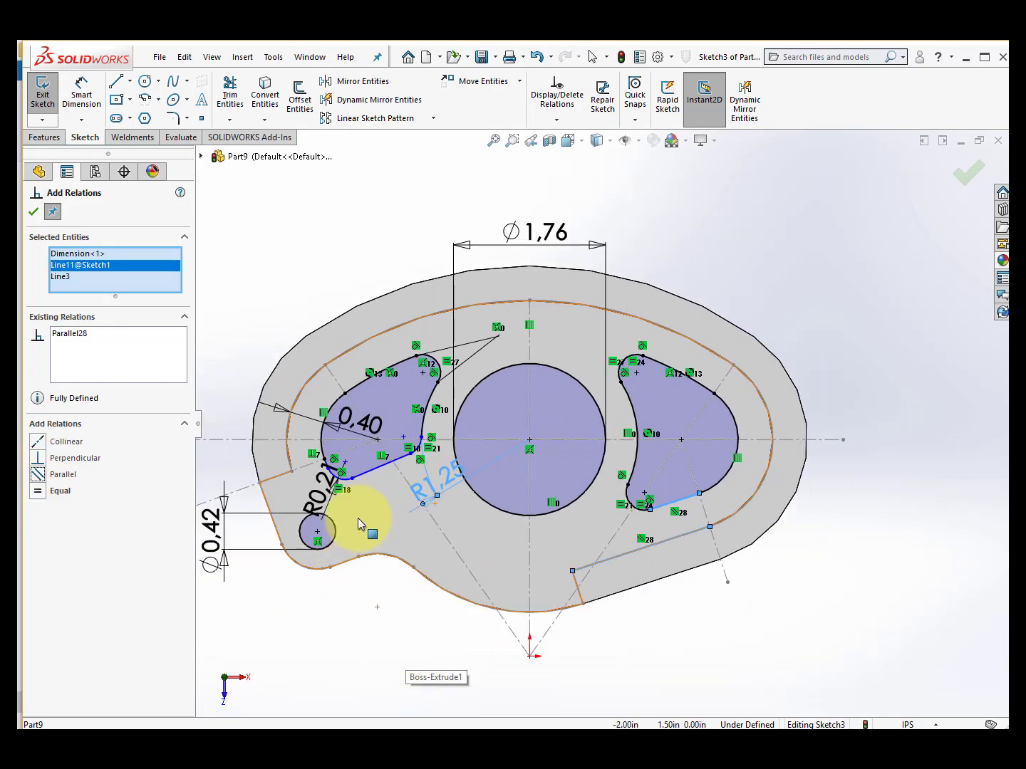
scroll(370, 478, down, 3)
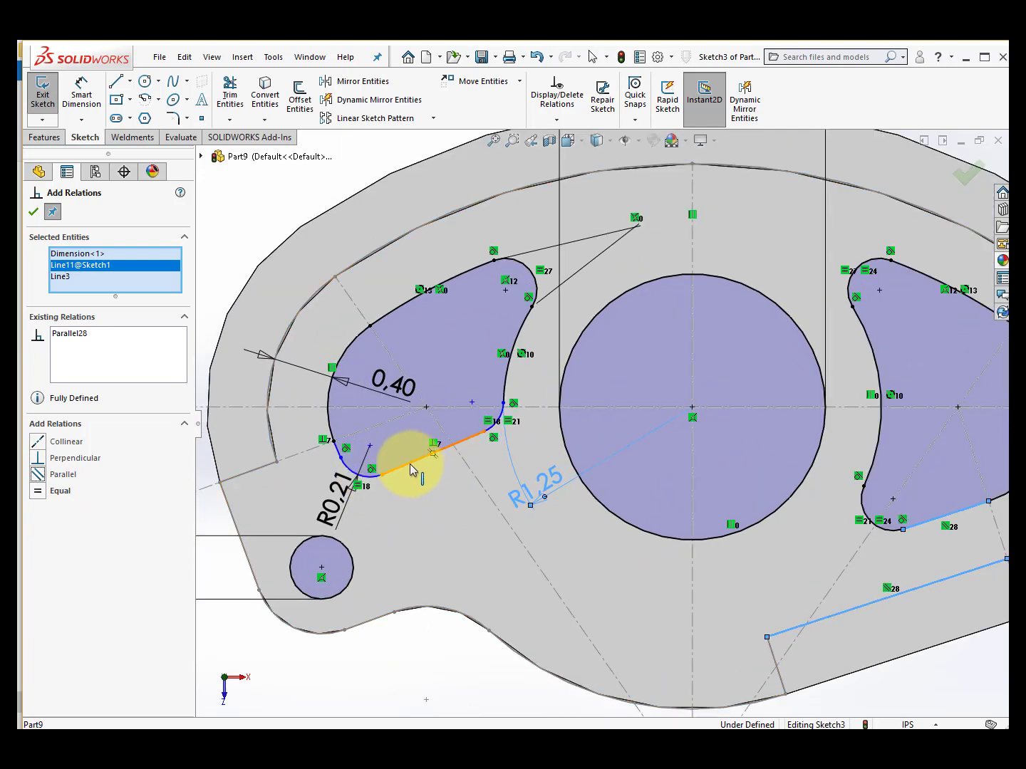
click(421, 468)
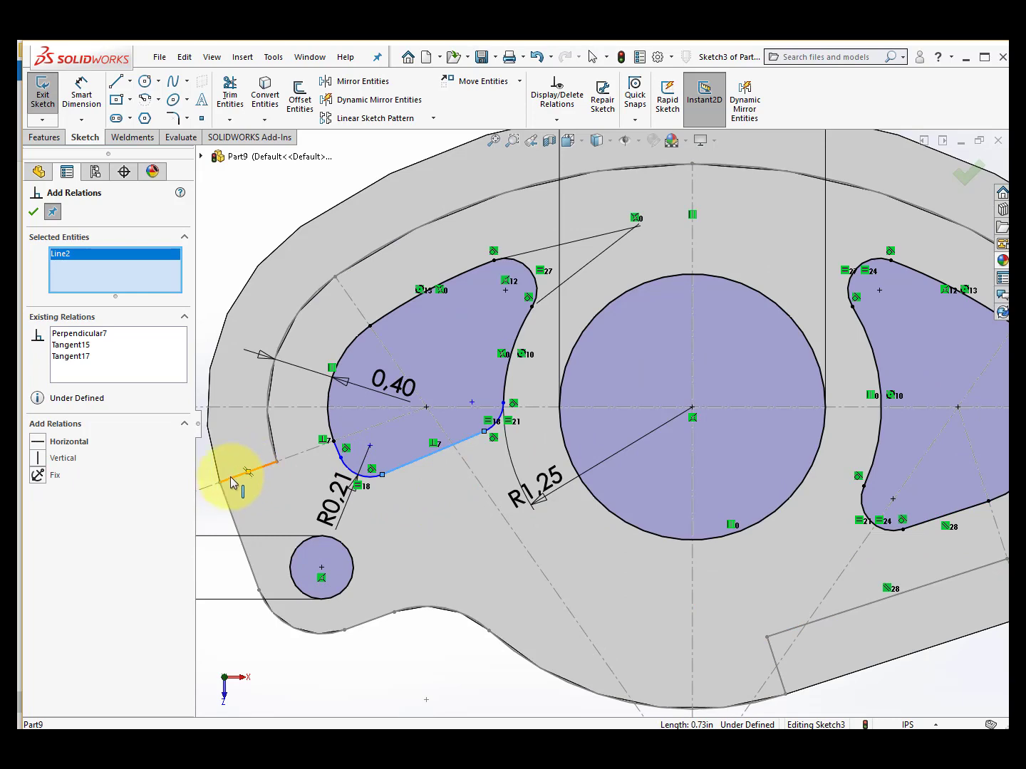
click(231, 479)
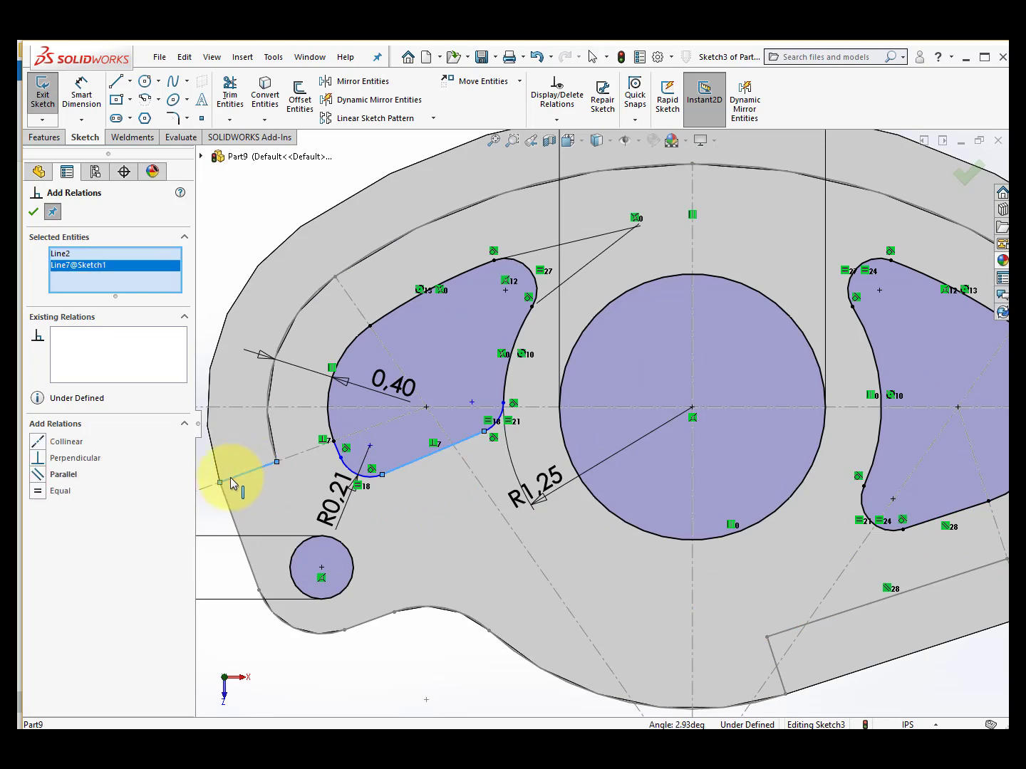
click(65, 477)
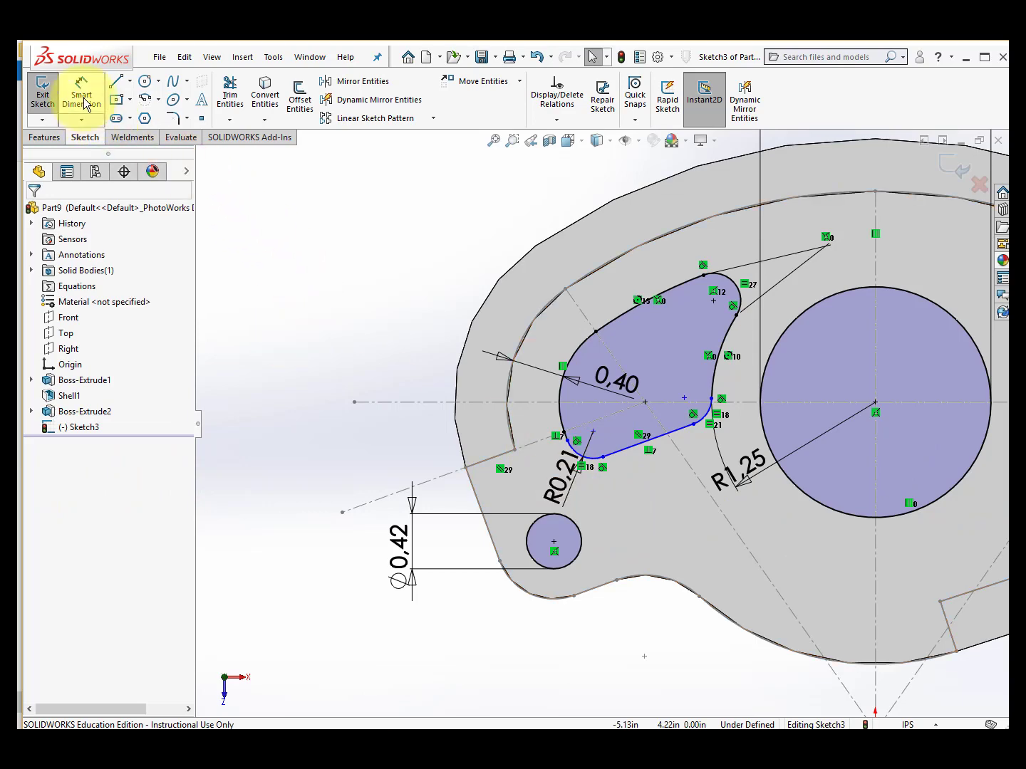
- Dimension the distance from the left profile's lower line to the short slanted outline line as 0.45 in
click(82, 99)
scroll(630, 458, down, 3)
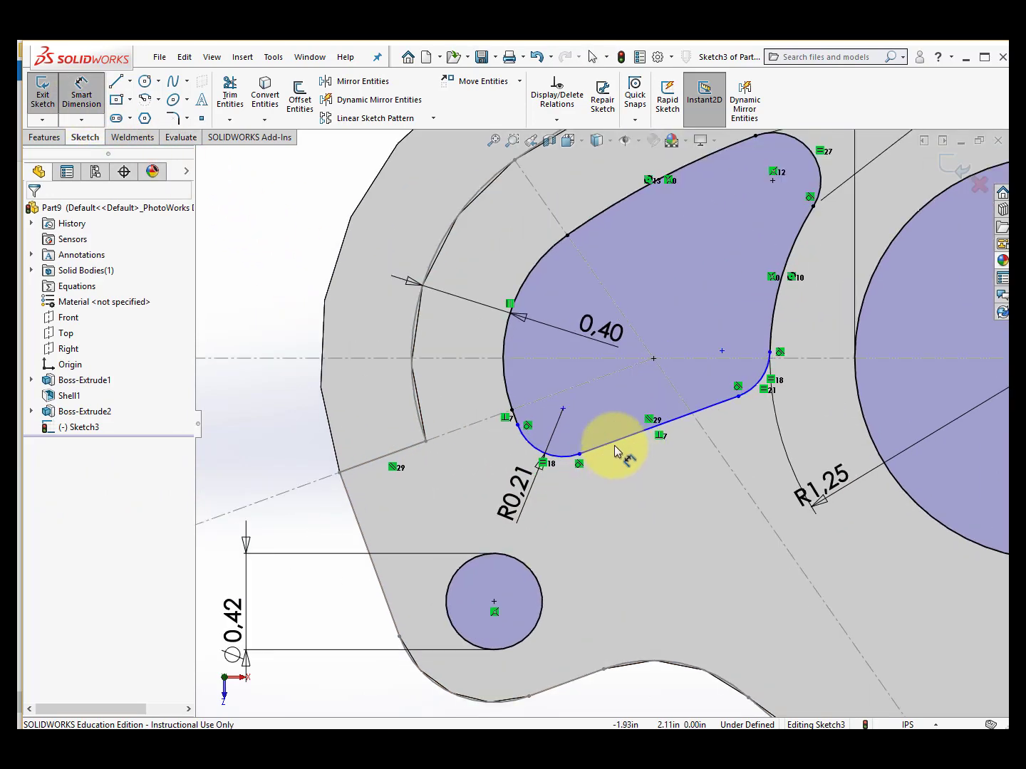
click(617, 446)
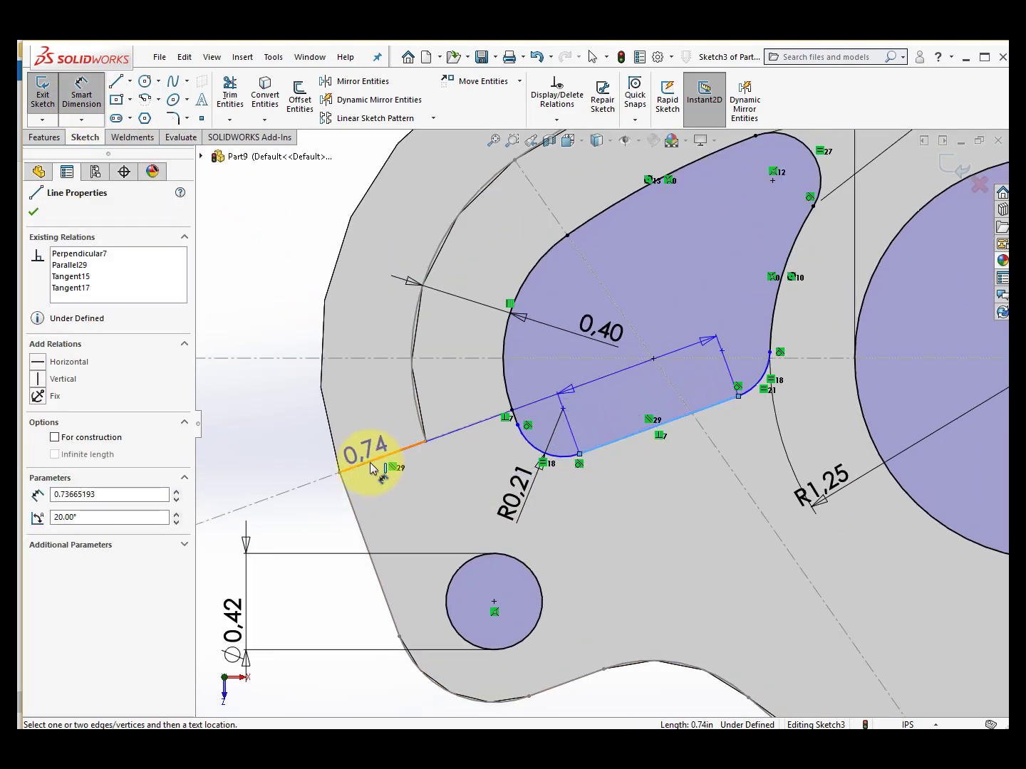
click(372, 459)
scroll(341, 534, up, 3)
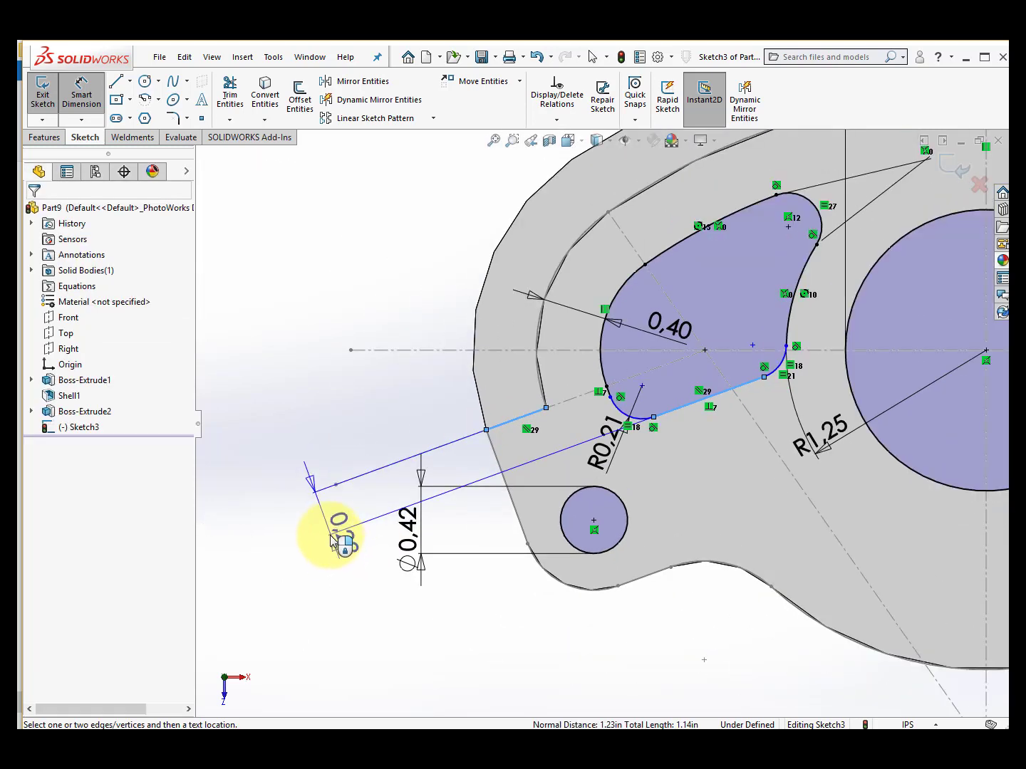
click(327, 535)
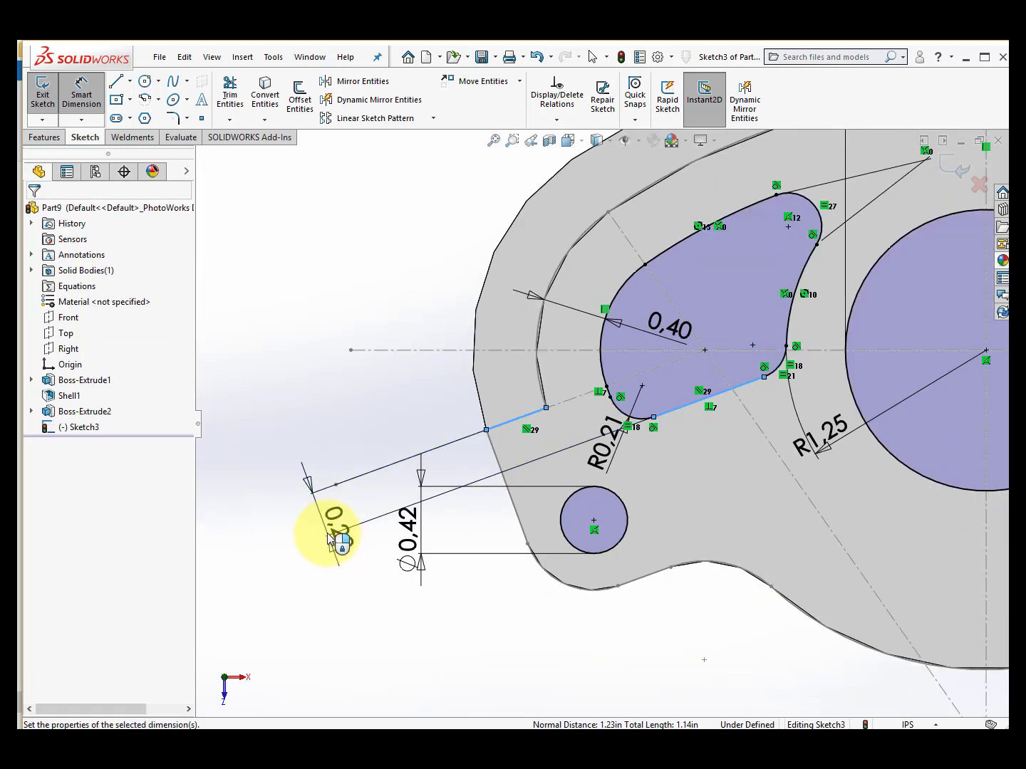
text(0,45)
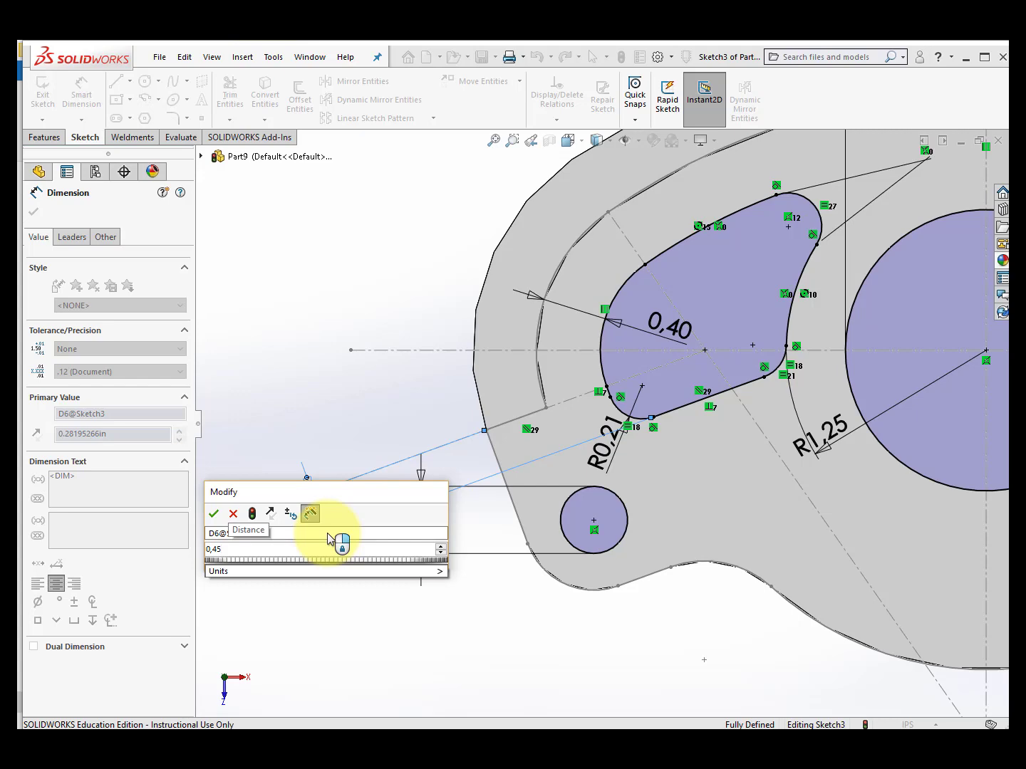
key(Return)
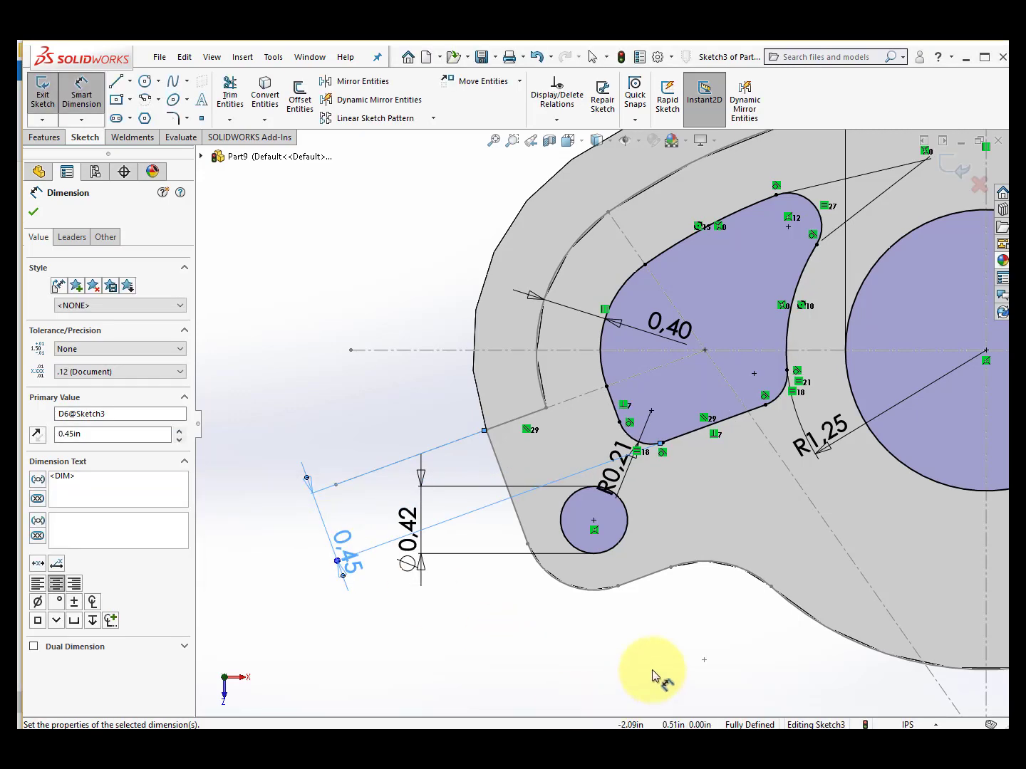
click(655, 669)
scroll(683, 633, up, 4)
scroll(917, 466, up, 1)
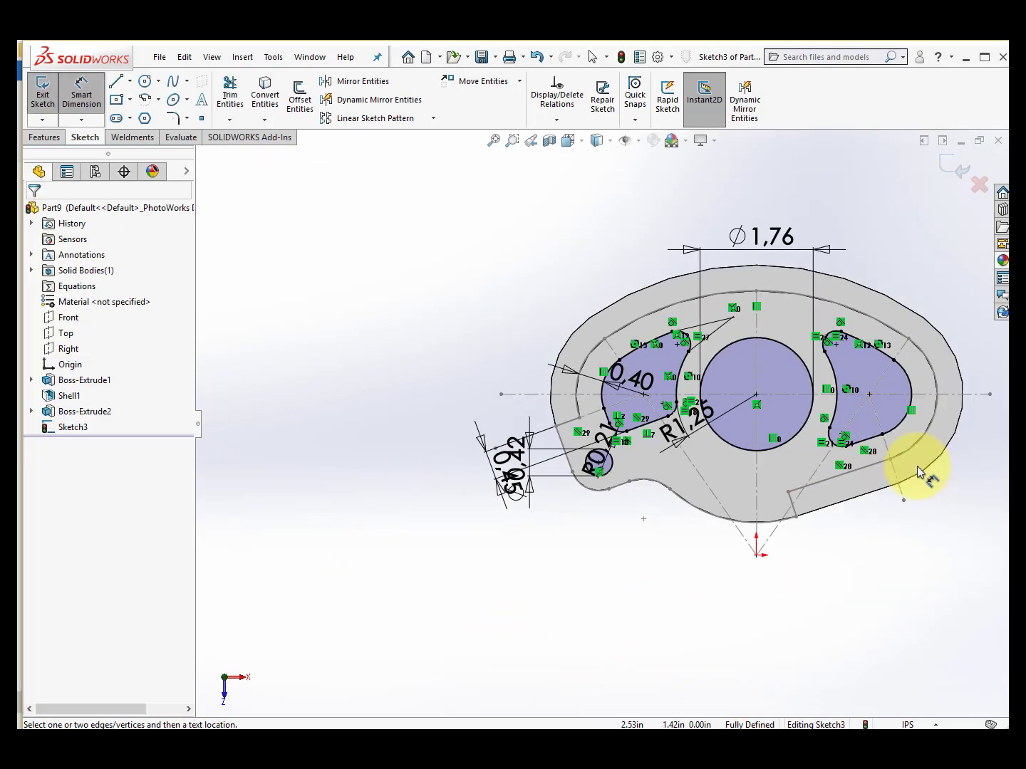
- Extrude-cut the sketched holes and openings through the flat face with a Blind depth of 0.092 in
click(39, 95)
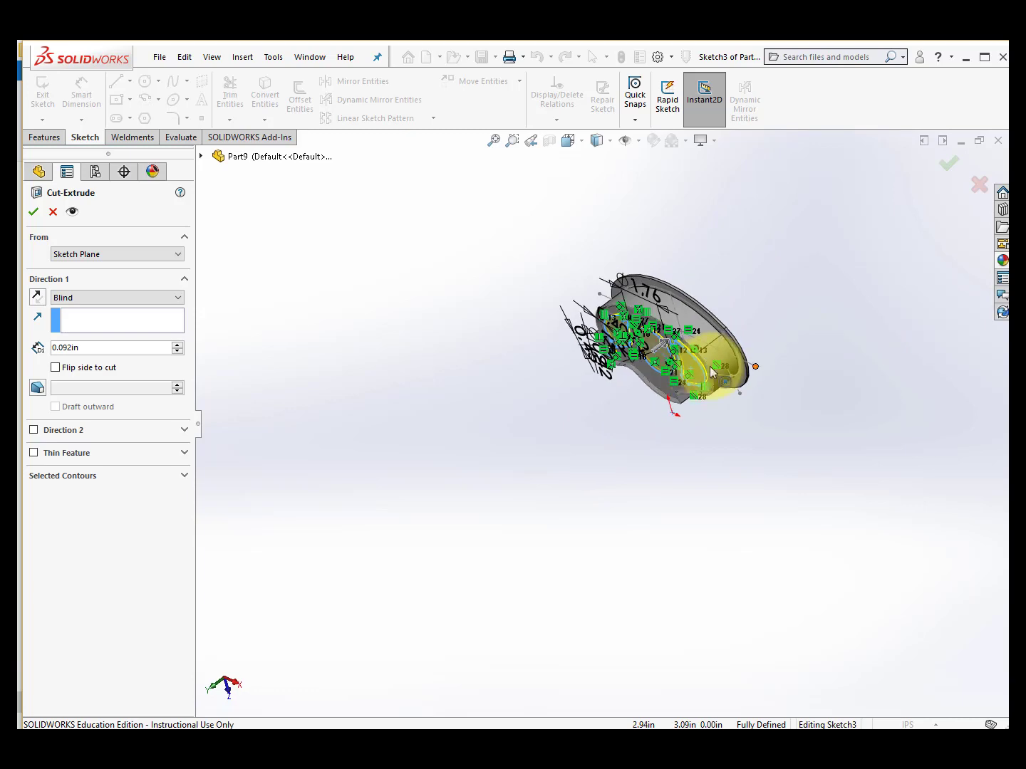
scroll(698, 337, down, 5)
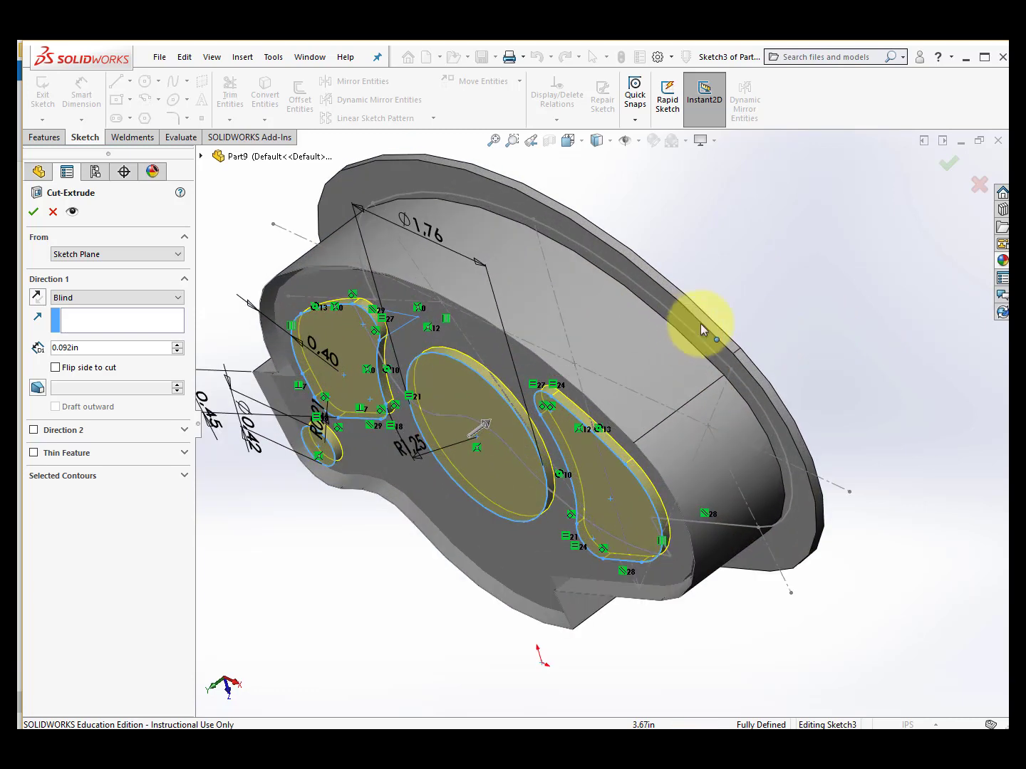
middle_drag(689, 327, 670, 342)
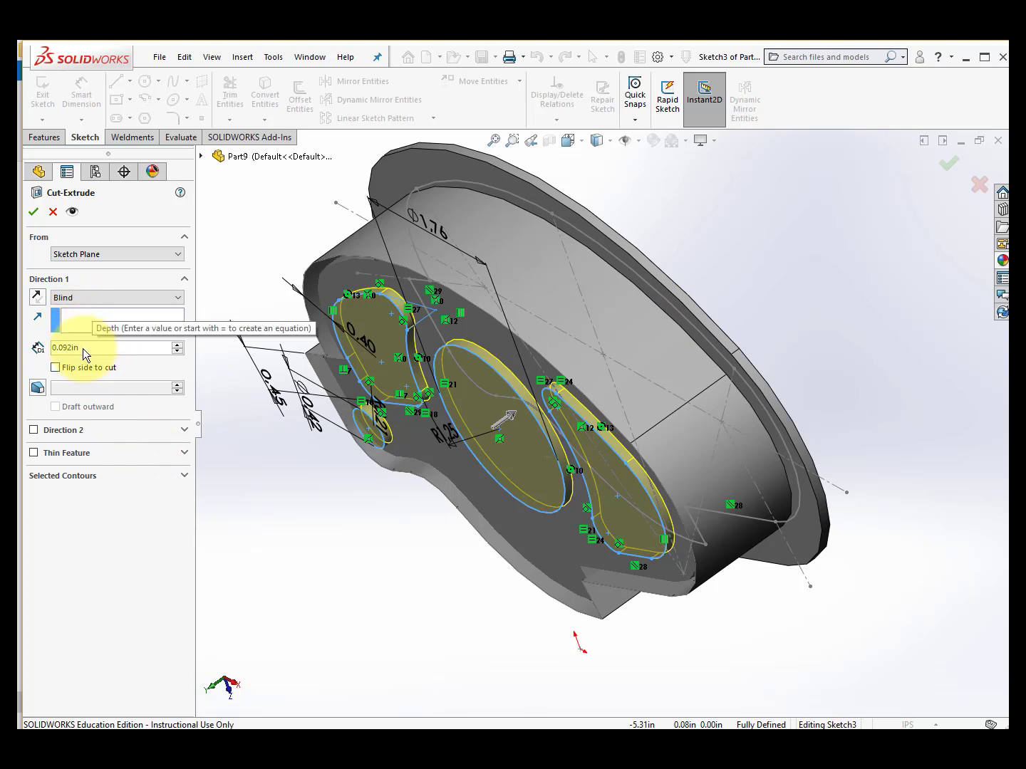
click(35, 210)
- Hide the first extrusion's base sketch, Sketch1, in the model view
middle_drag(562, 624, 666, 505)
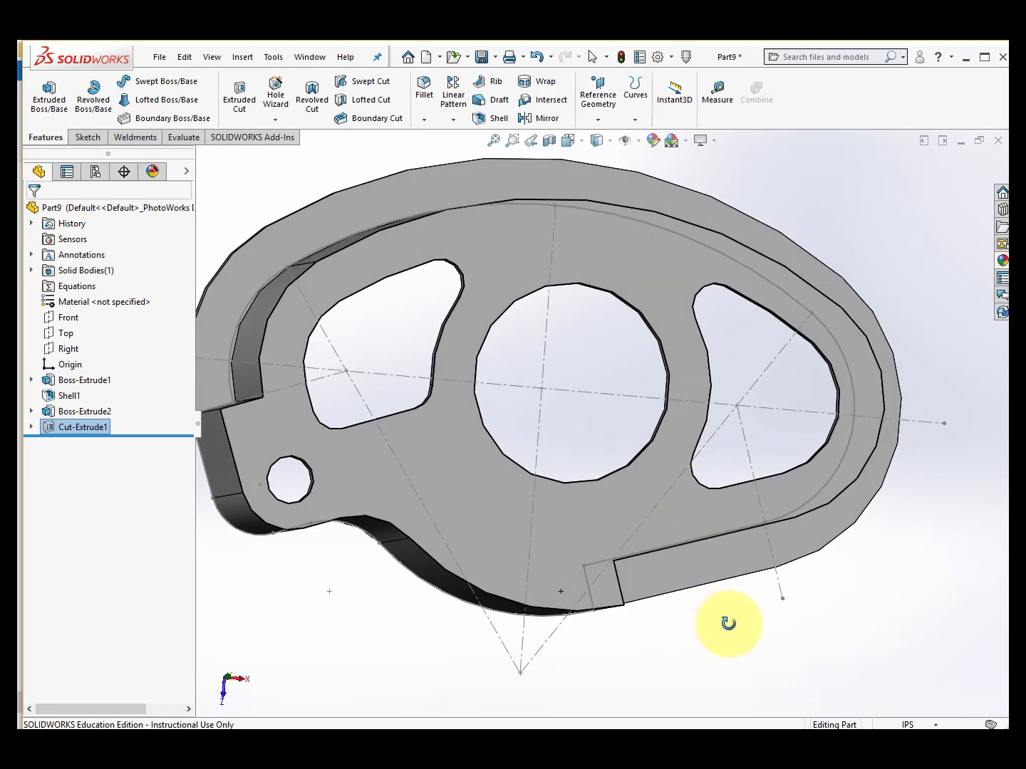
middle_drag(587, 400, 619, 407)
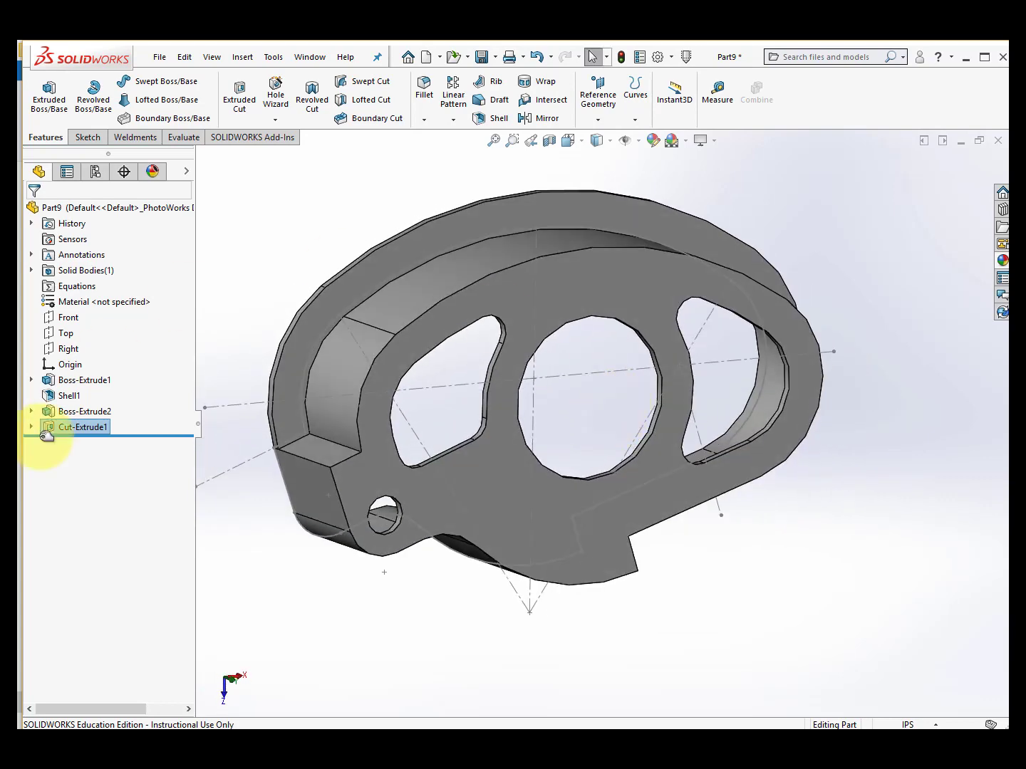
click(31, 380)
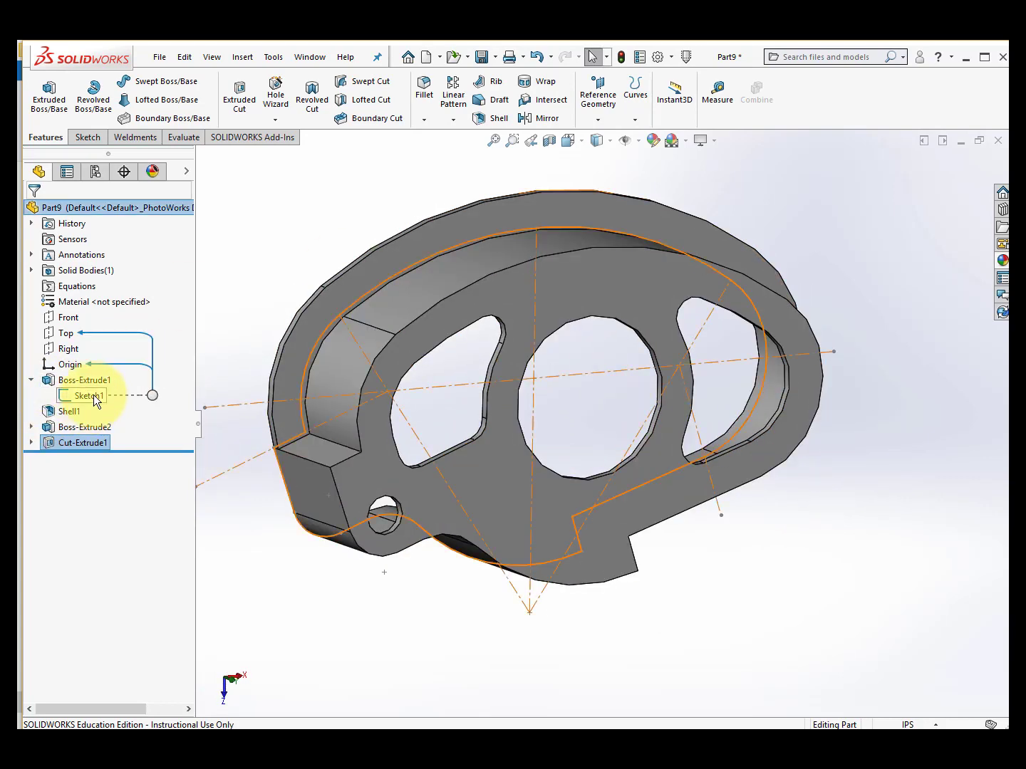
right_click(92, 394)
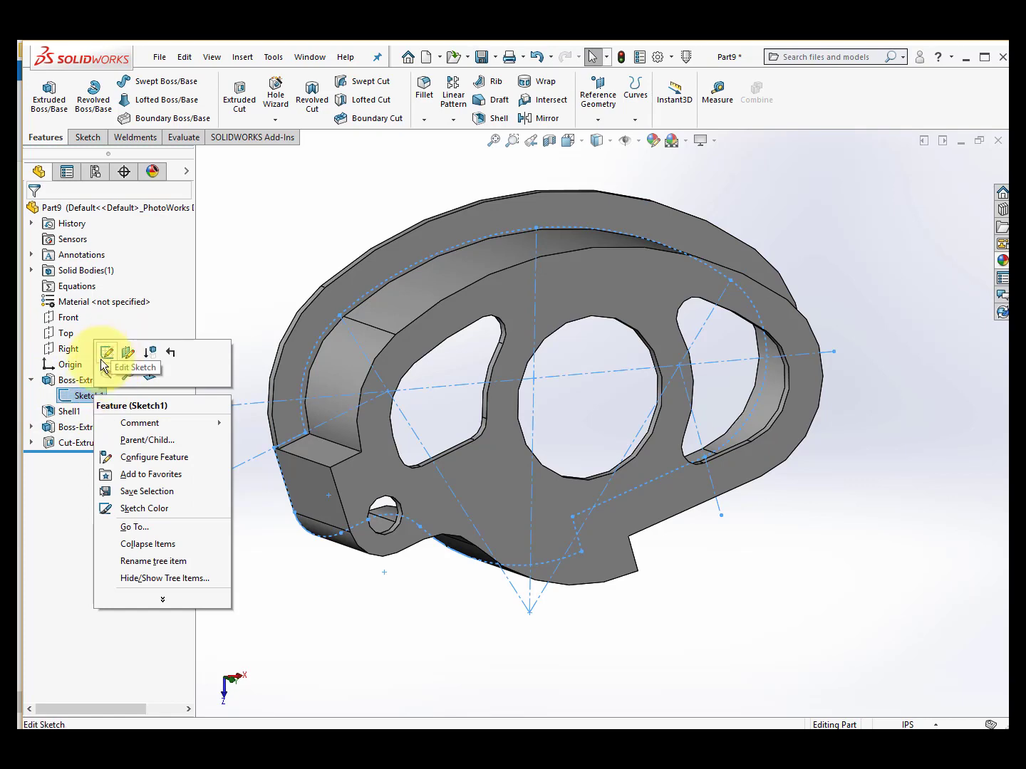
click(106, 369)
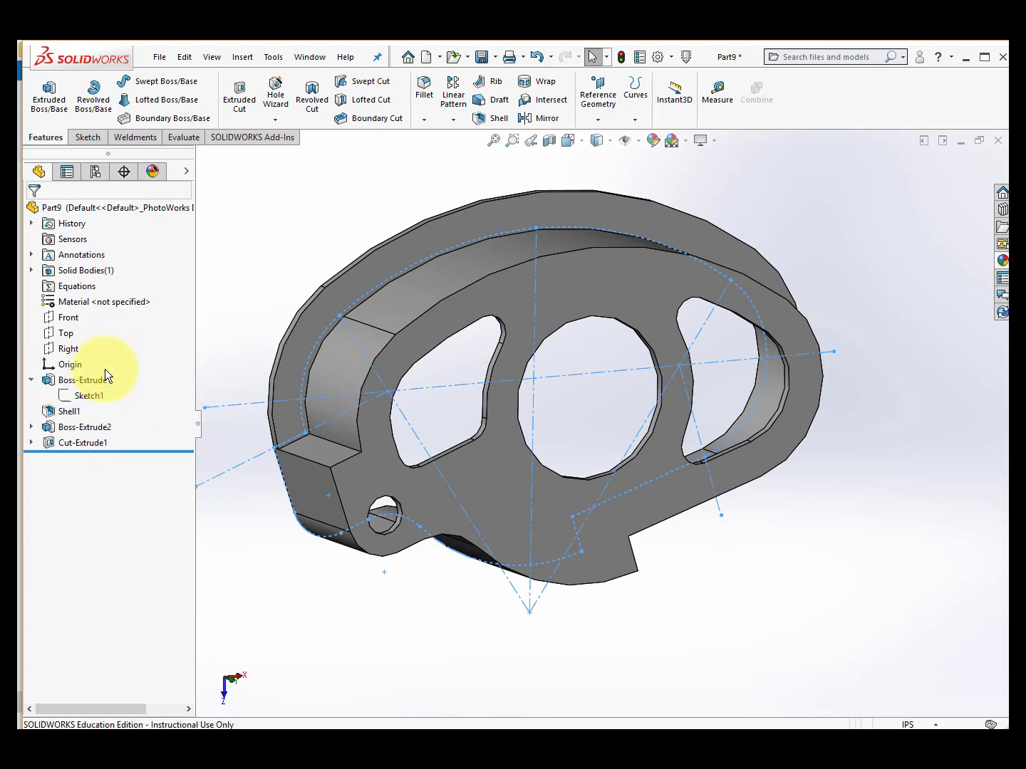
mouse_move(663, 653)
middle_down()
mouse_move(670, 610)
mouse_move(714, 565)
mouse_move(612, 609)
mouse_move(593, 560)
middle_up()
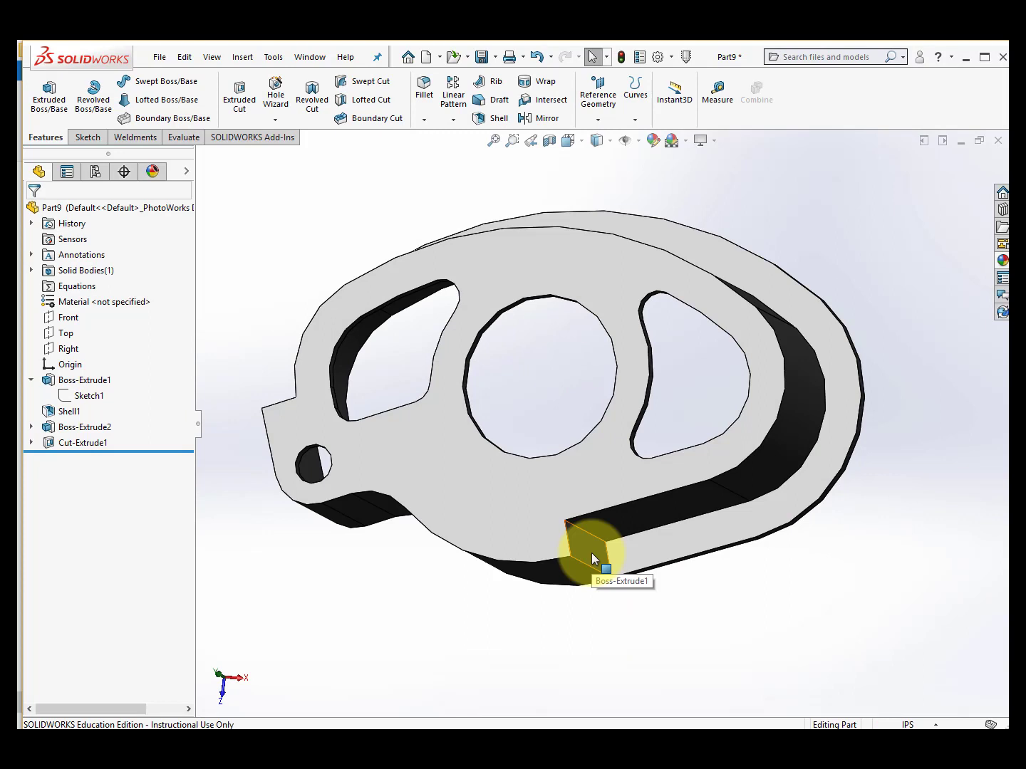